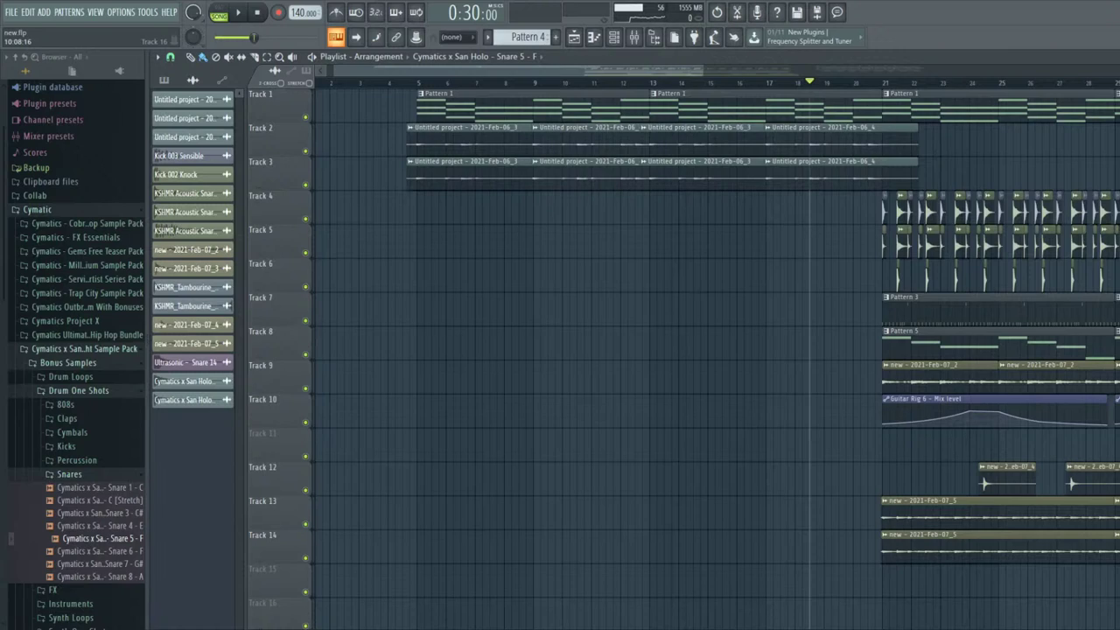
- Play the arrangement from bar 21 to review the section before the drop
click(891, 87)
key(space)
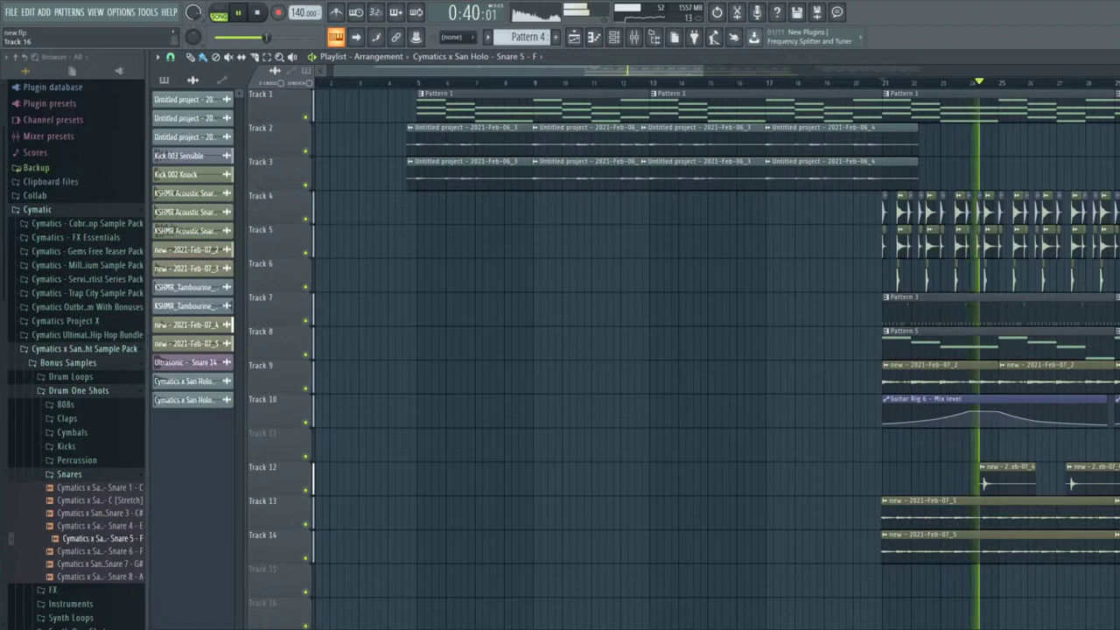
scroll(767, 237, down, 3)
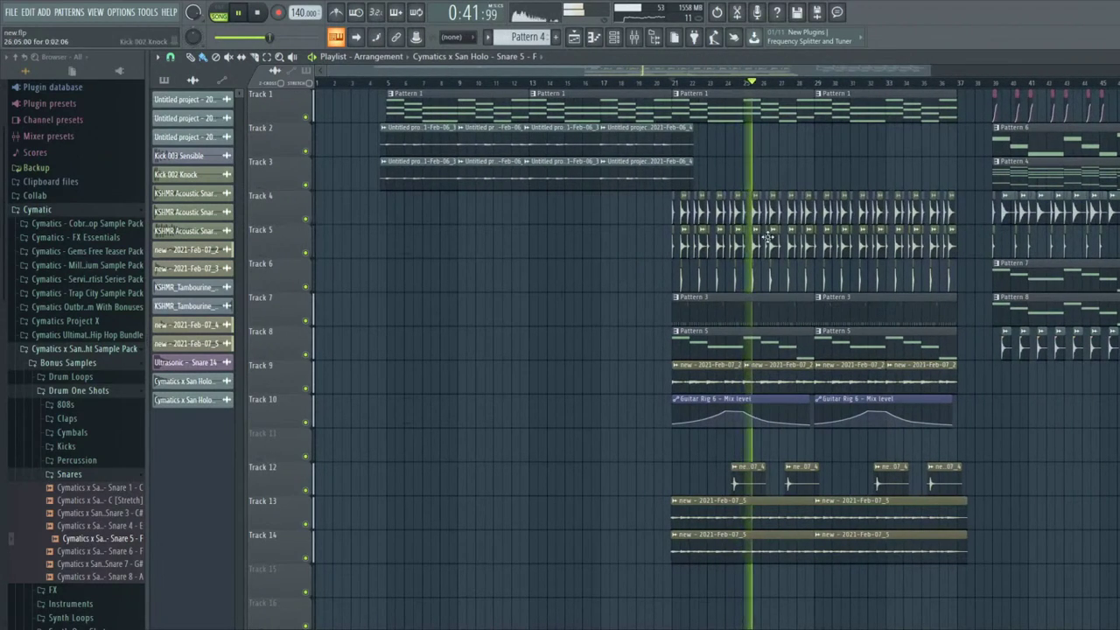
key(space)
- Mute Track 13 and Track 14
click(305, 523)
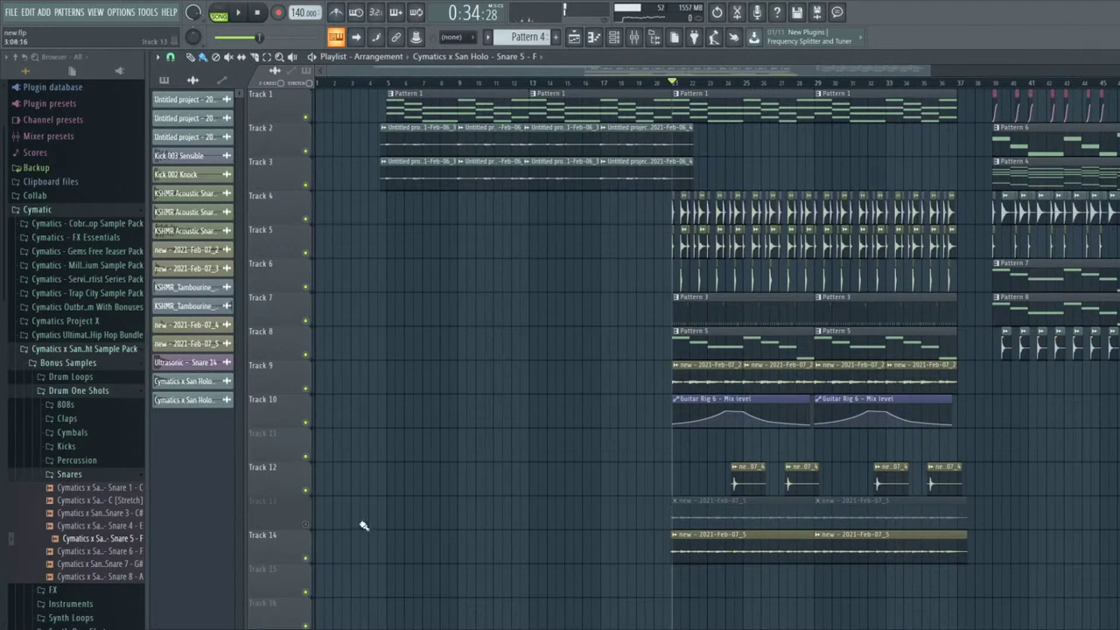
click(305, 557)
scroll(542, 380, down, 1)
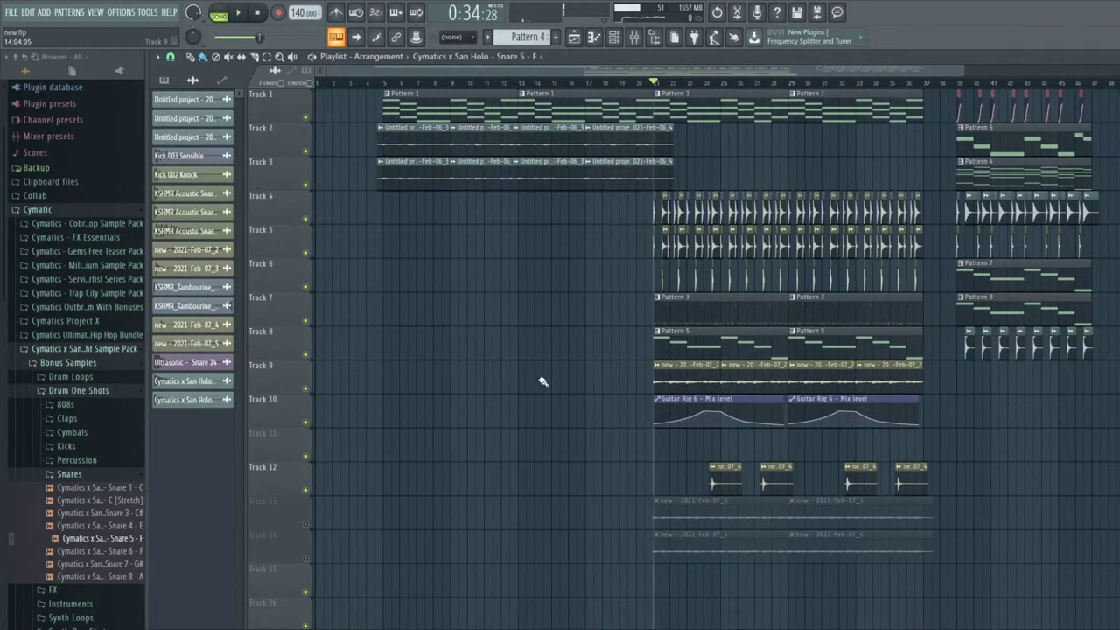
- Play the drop from bar 39 and raise the Snare 6 insert's Parametric EQ 2 high shelf to about 1.6 dB at 8657 Hz
click(960, 87)
key(space)
scroll(1065, 150, up, 5)
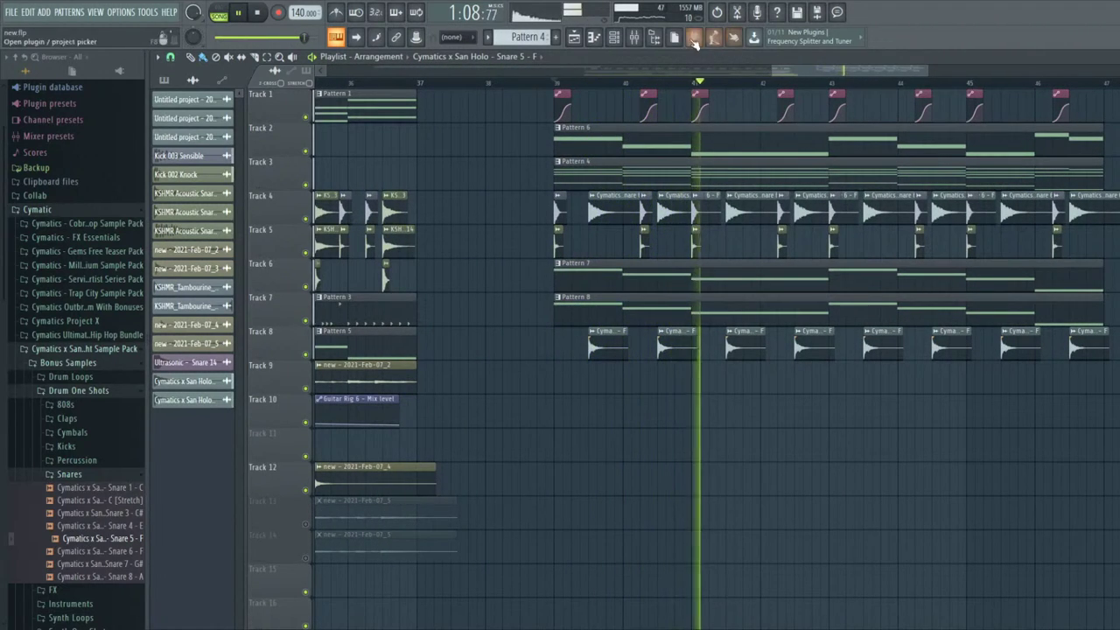
key(F9)
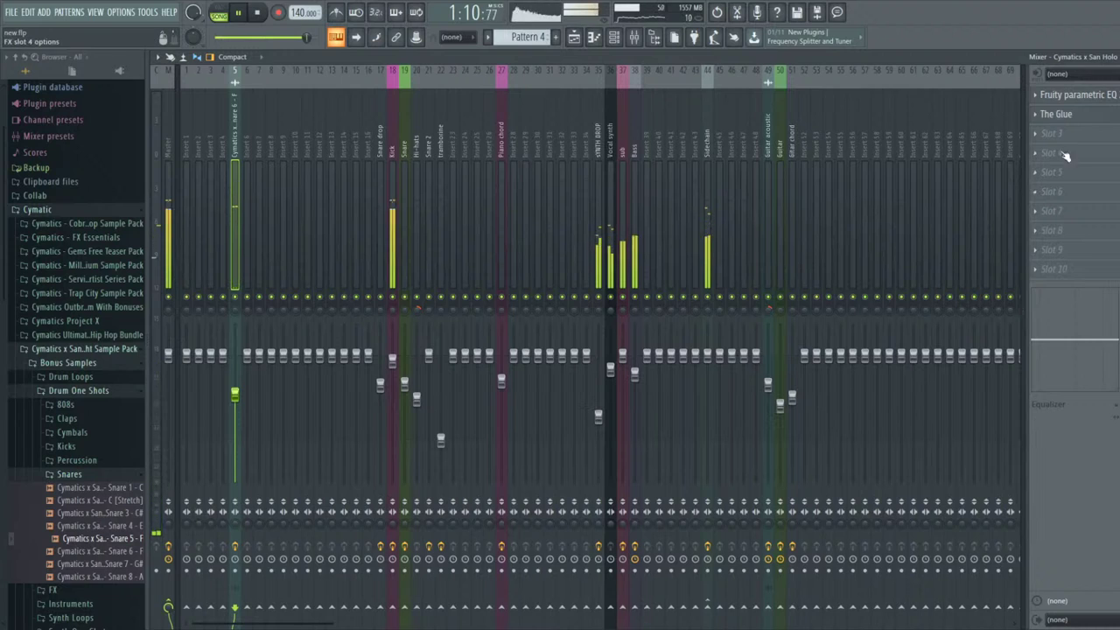
click(1074, 95)
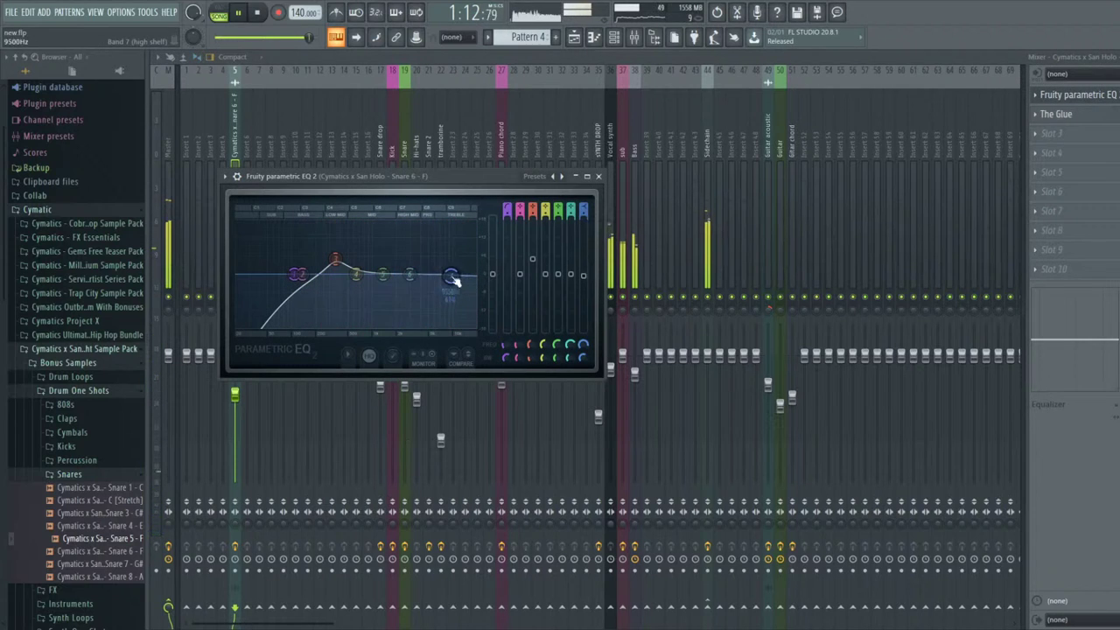
drag(451, 277, 447, 269)
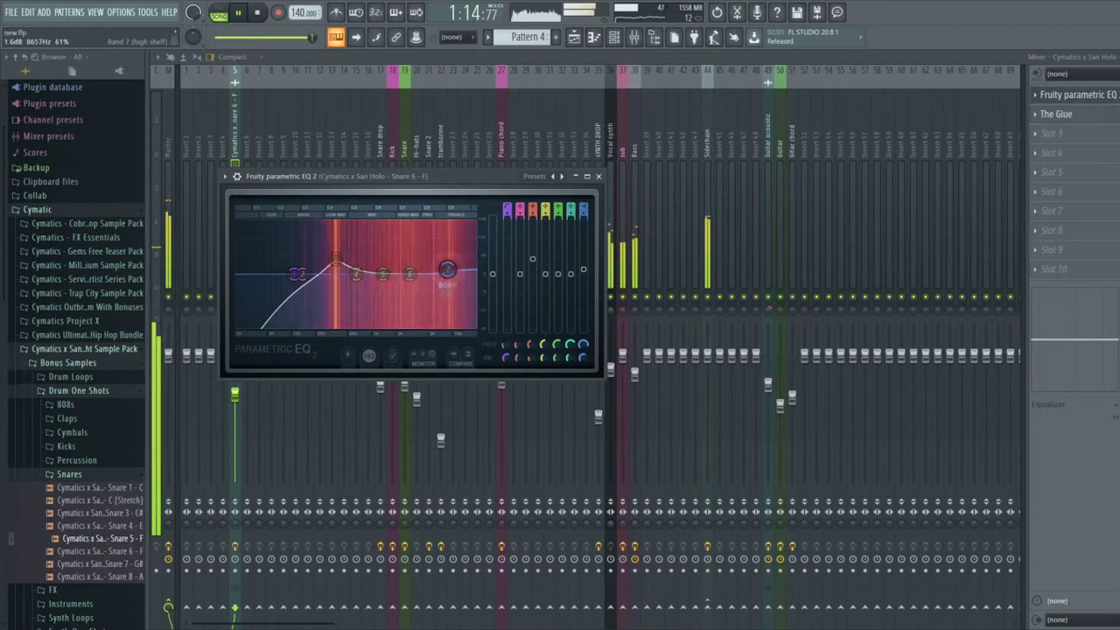
click(598, 176)
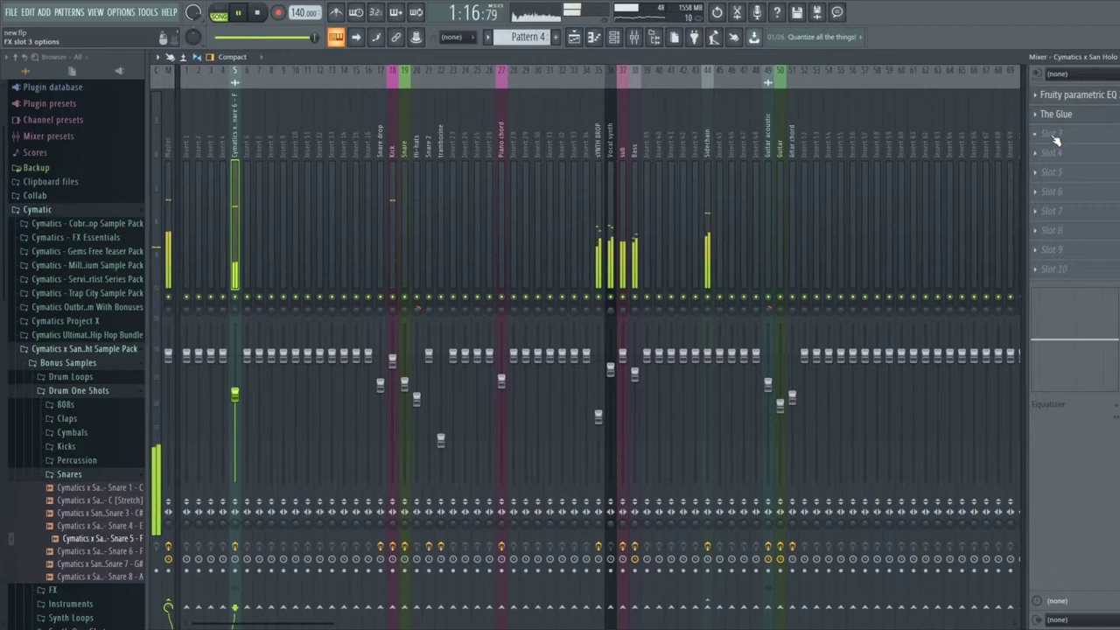
- Add Supercharger to slot 3 of the Snare 6 mixer insert and set Compress to about 1.95 during playback of the drop
click(573, 37)
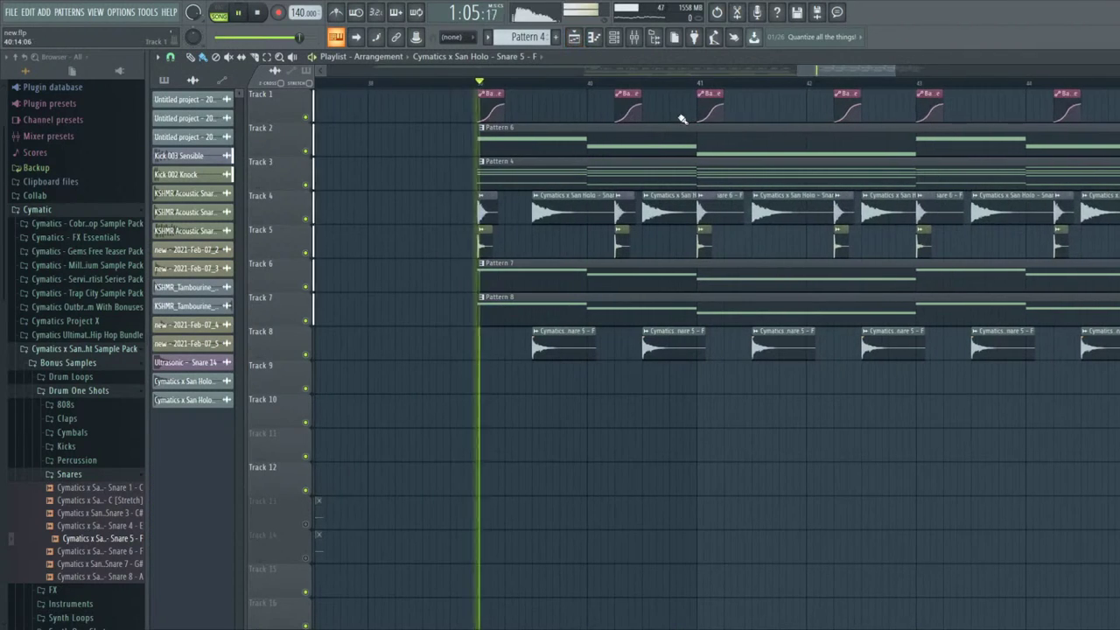
click(634, 37)
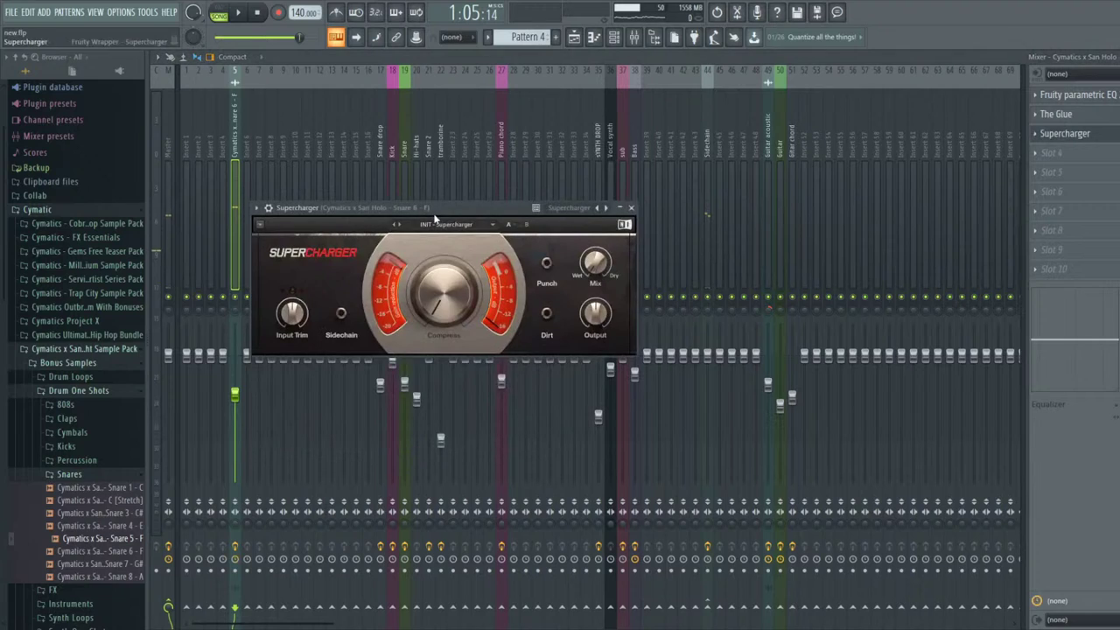
key(space)
mouse_move(438, 302)
mouse_down()
mouse_move(439, 275)
mouse_move(438, 301)
mouse_up()
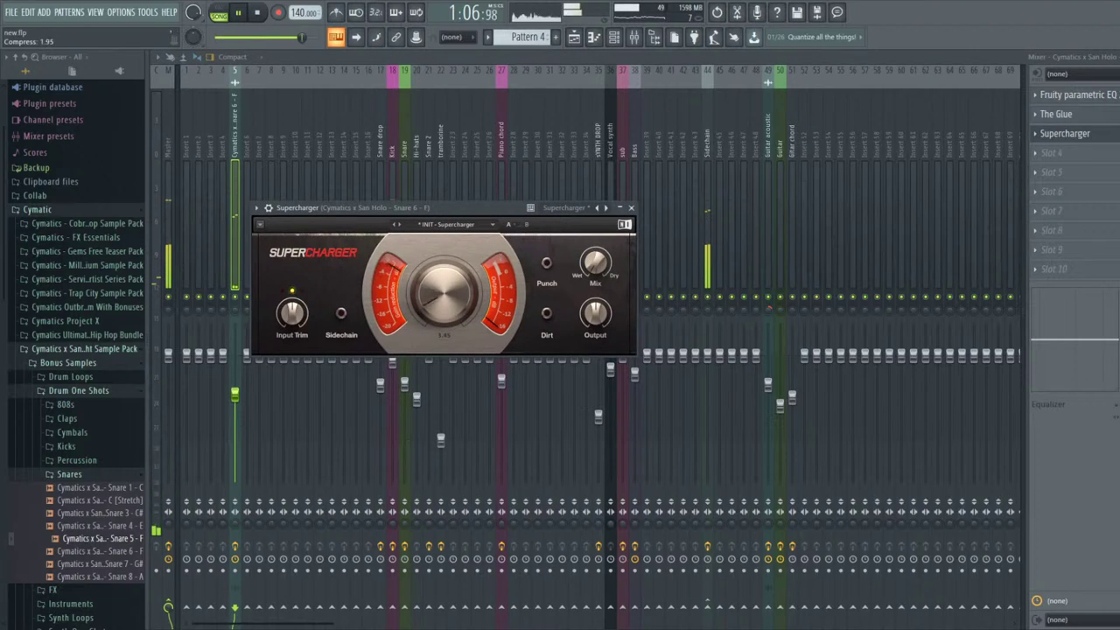
- Load Supercharger's Evil Snare preset, switch Dirt off and lower Compress to about 2.65
click(455, 224)
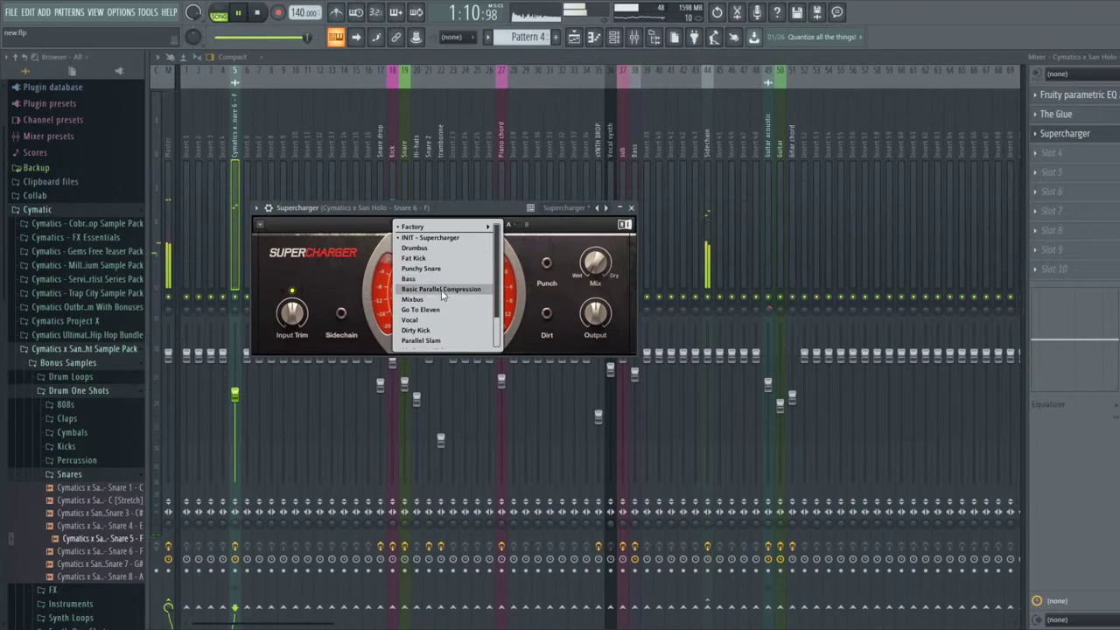
scroll(435, 316, down, 4)
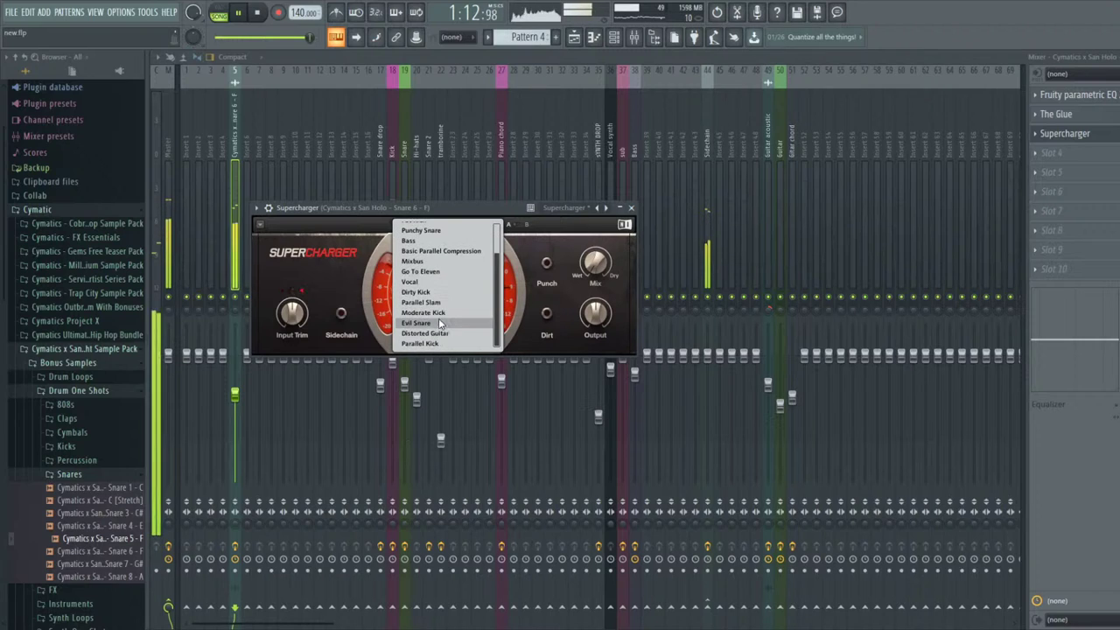
click(442, 323)
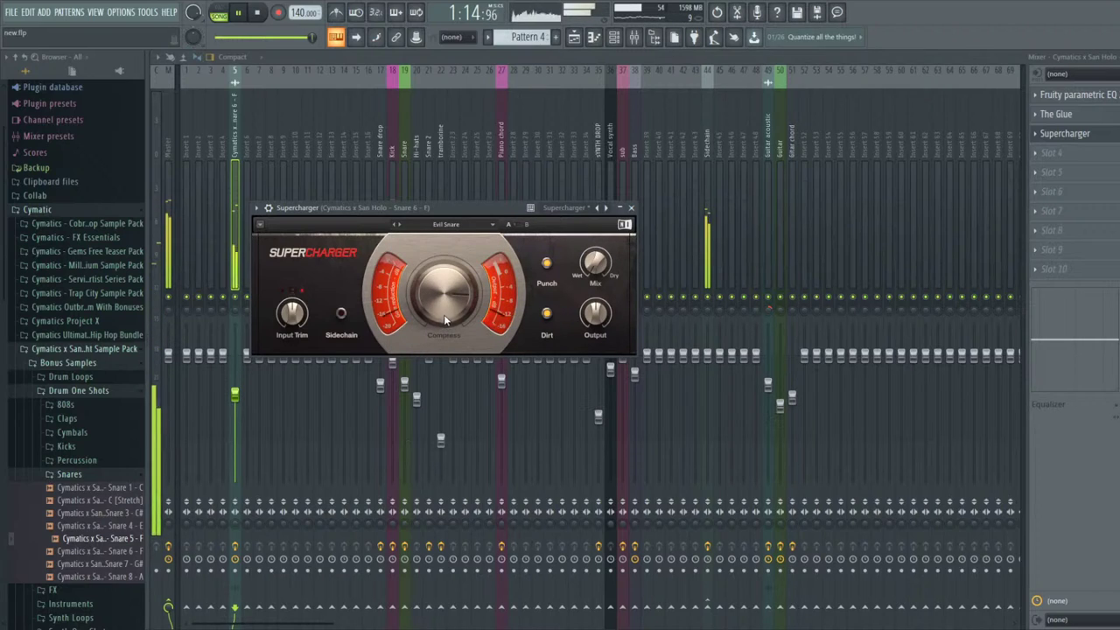
drag(458, 304, 458, 293)
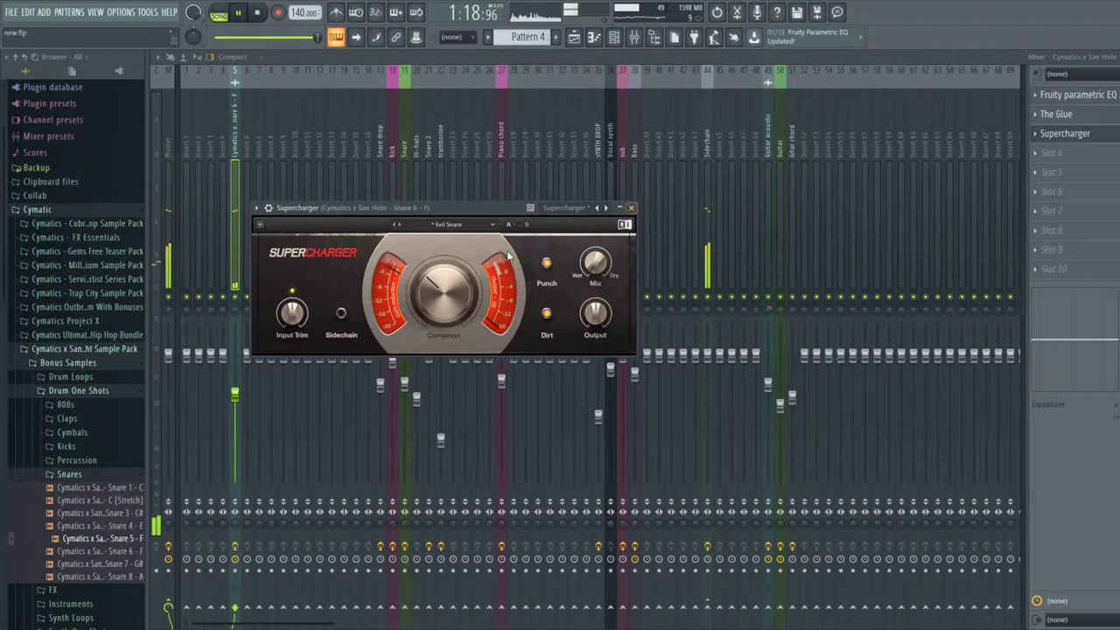
drag(470, 258, 470, 270)
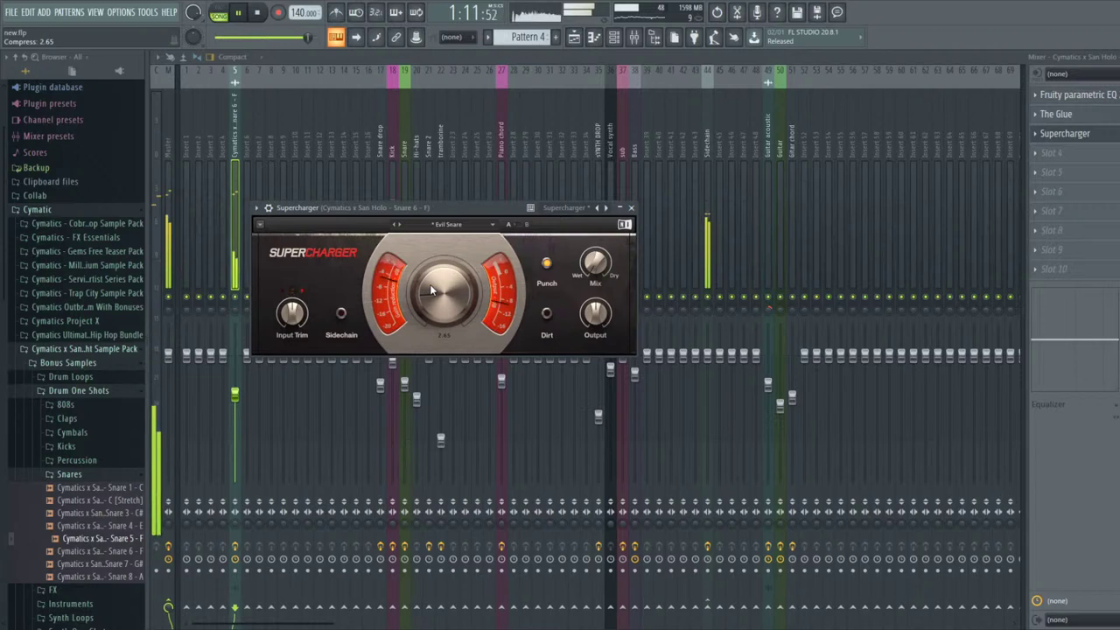
- Try Supercharger's Sidechain switch on and off, toggle Dirt, and close the plugin
mouse_move(296, 313)
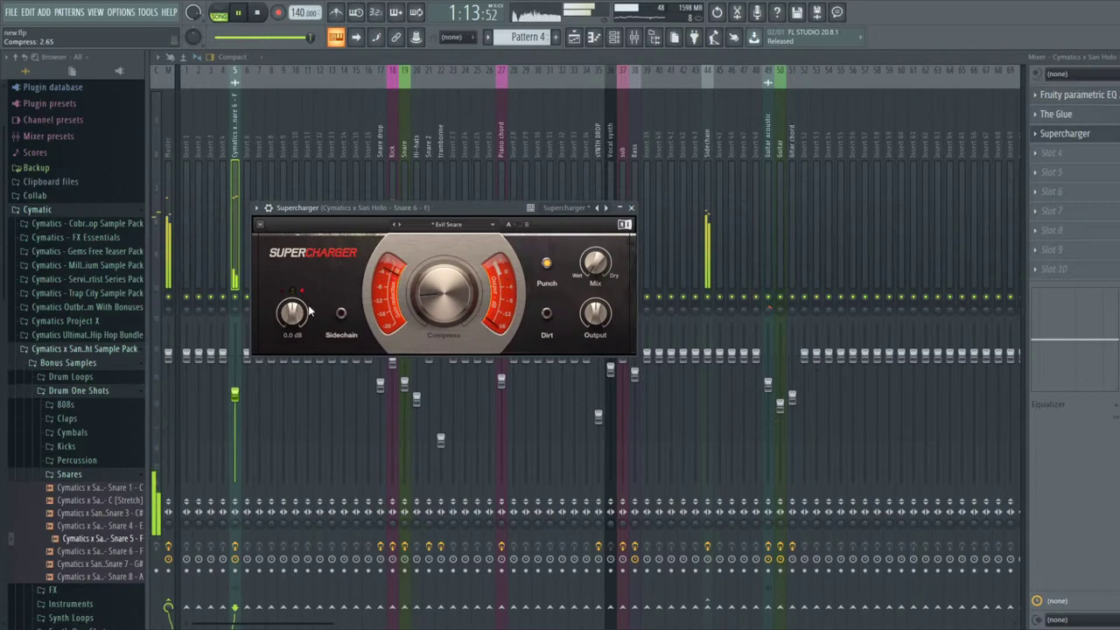
click(340, 313)
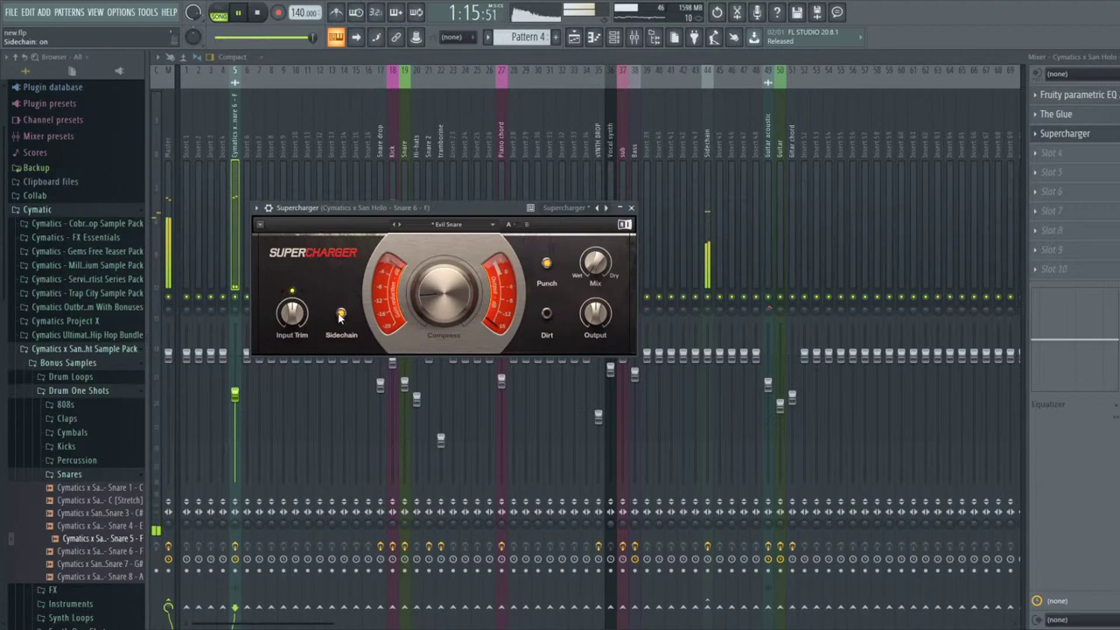
click(340, 313)
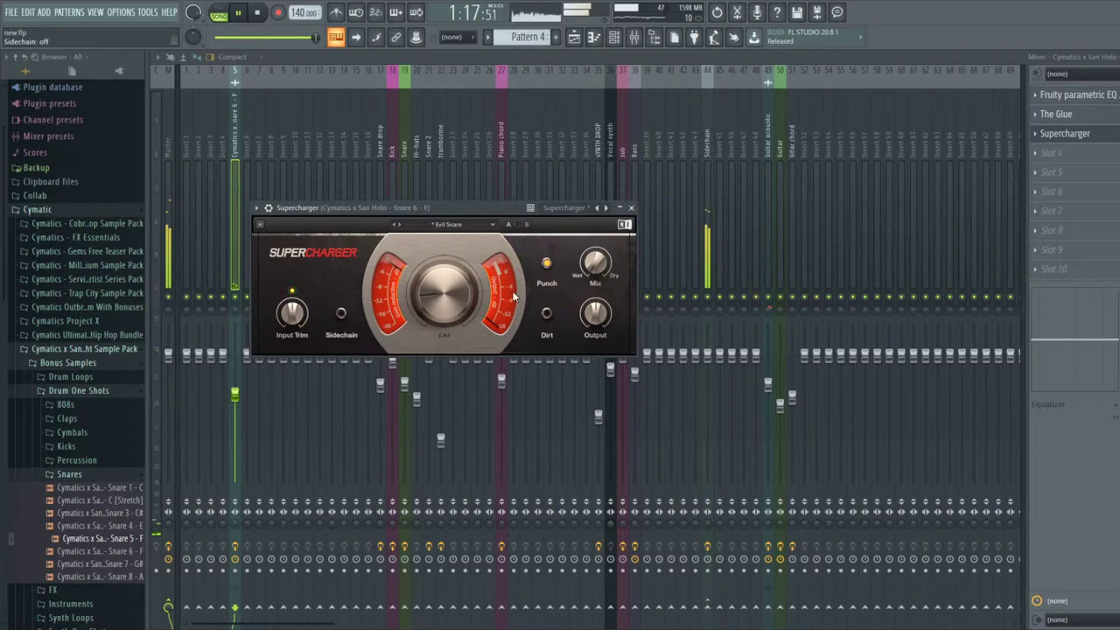
click(546, 313)
click(631, 207)
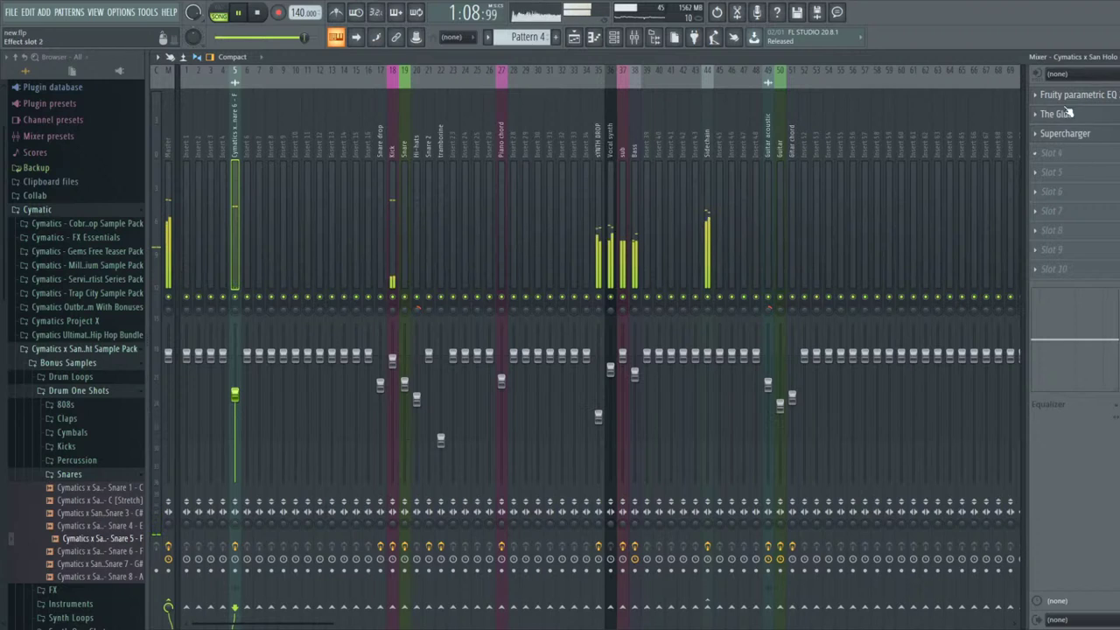
- Raise the Snare 6 insert's fader to about -6.4 dB and return to the playlist
mouse_move(234, 393)
mouse_down()
mouse_move(233, 382)
mouse_move(235, 390)
mouse_up()
click(226, 382)
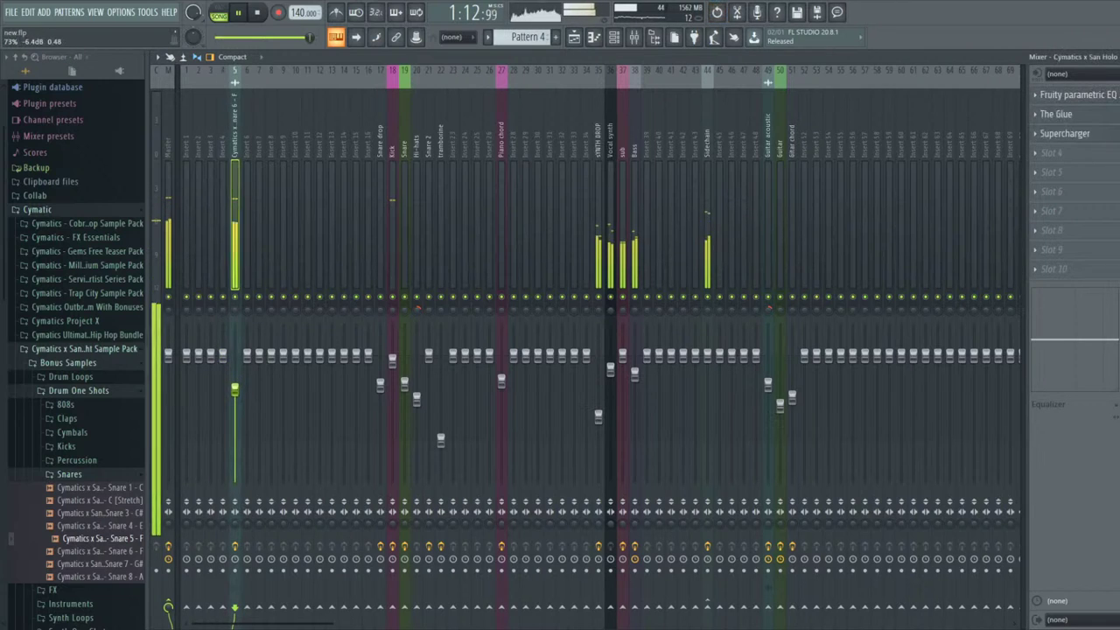
key(F5)
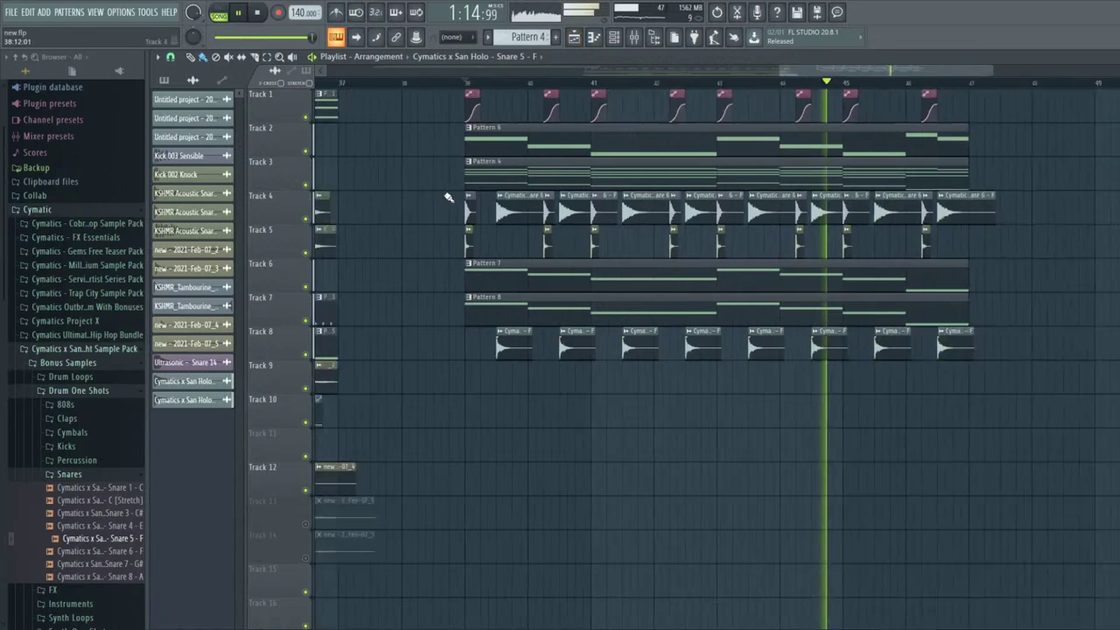
- Stop playback, insert a new Track 3 above the drop's Pattern 4 track, and place a copy of Pattern 4 on it from bar 39
scroll(446, 190, down, 2)
scroll(1099, 183, up, 4)
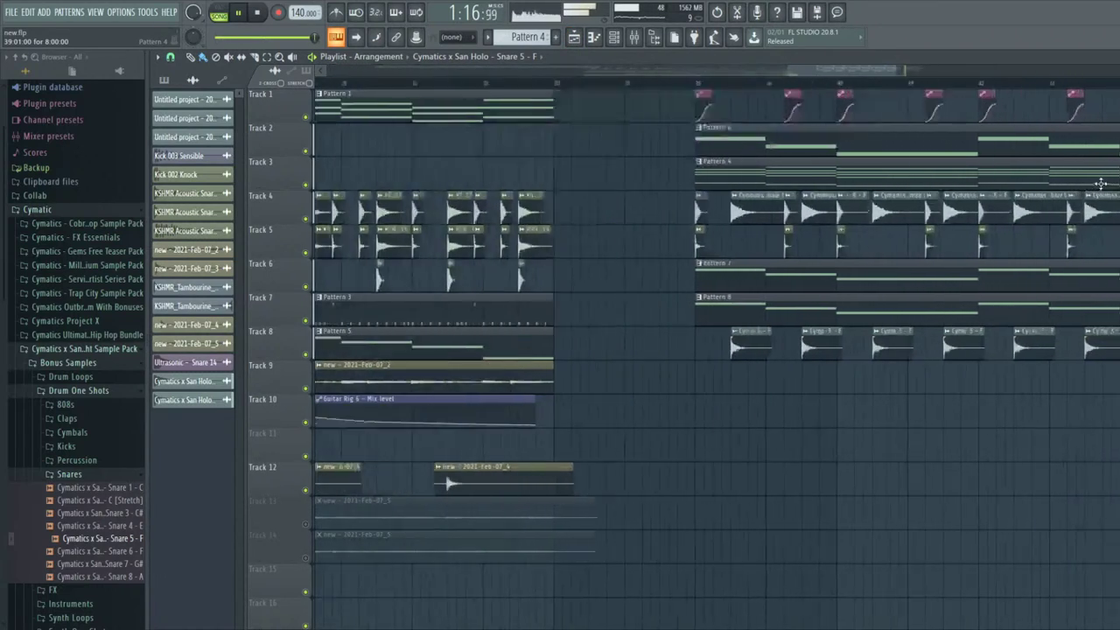
scroll(778, 173, down, 2)
scroll(720, 168, down, 2)
scroll(767, 168, up, 4)
key(space)
scroll(577, 158, down, 2)
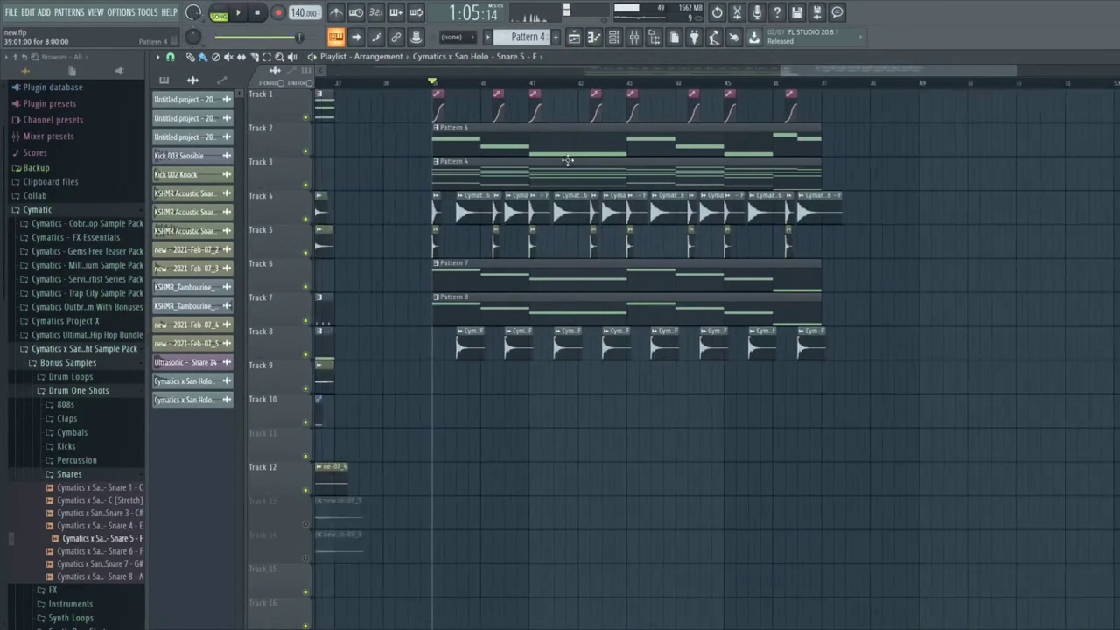
scroll(471, 171, up, 1)
scroll(470, 171, up, 1)
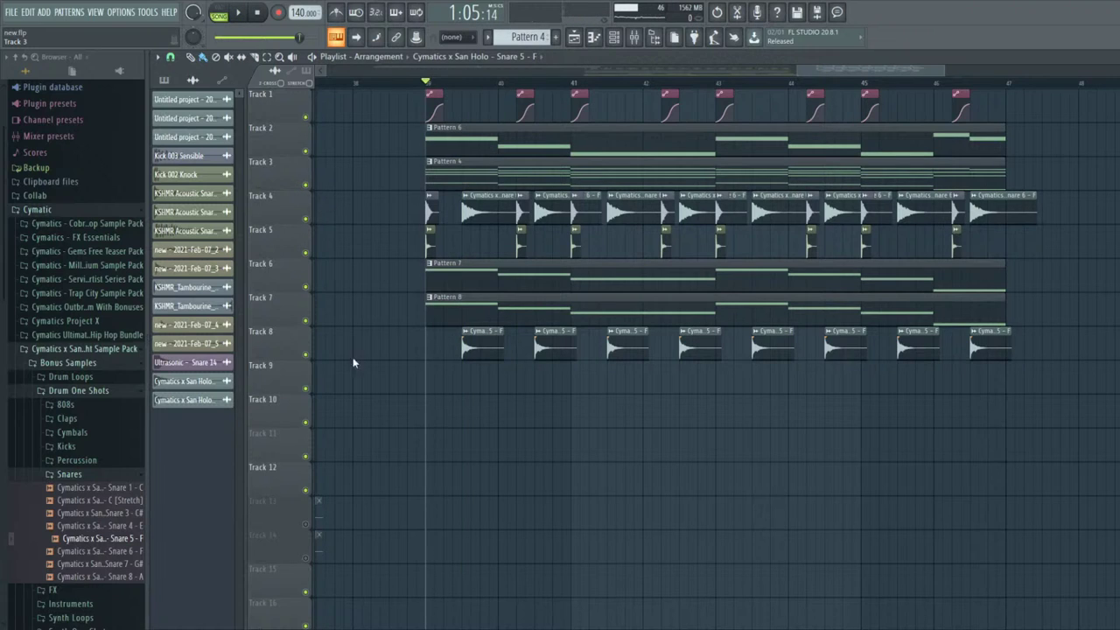
drag(460, 197, 462, 165)
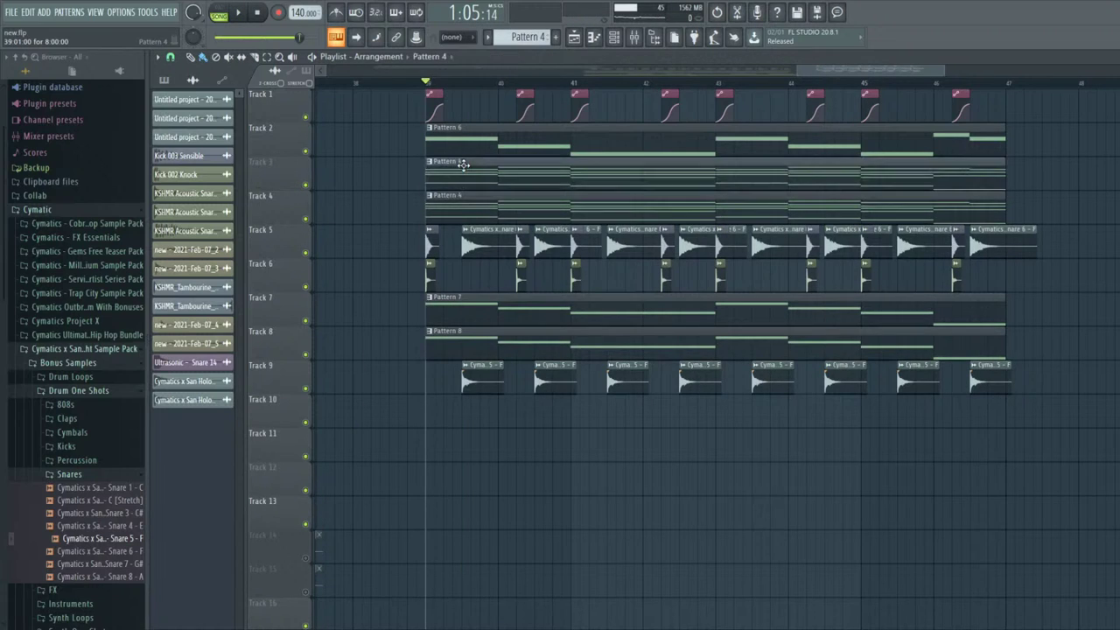
click(463, 167)
- Play Pattern 4, show the SYNTH group in the channel rack, and add a new Sylenth1 channel
scroll(481, 157, down, 2)
click(613, 37)
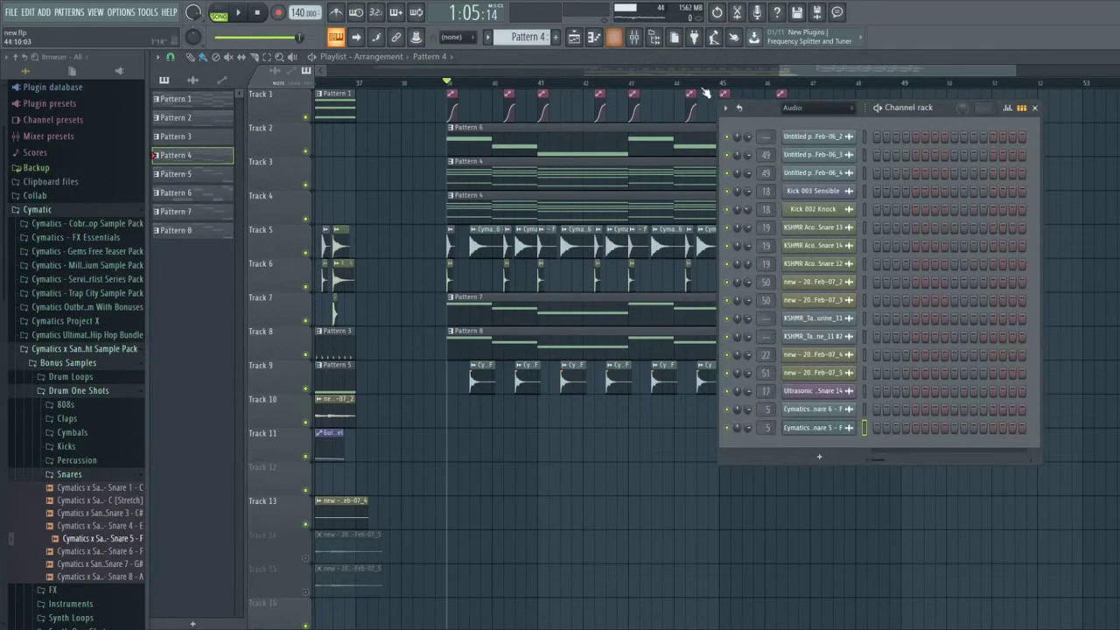
key(space)
click(434, 85)
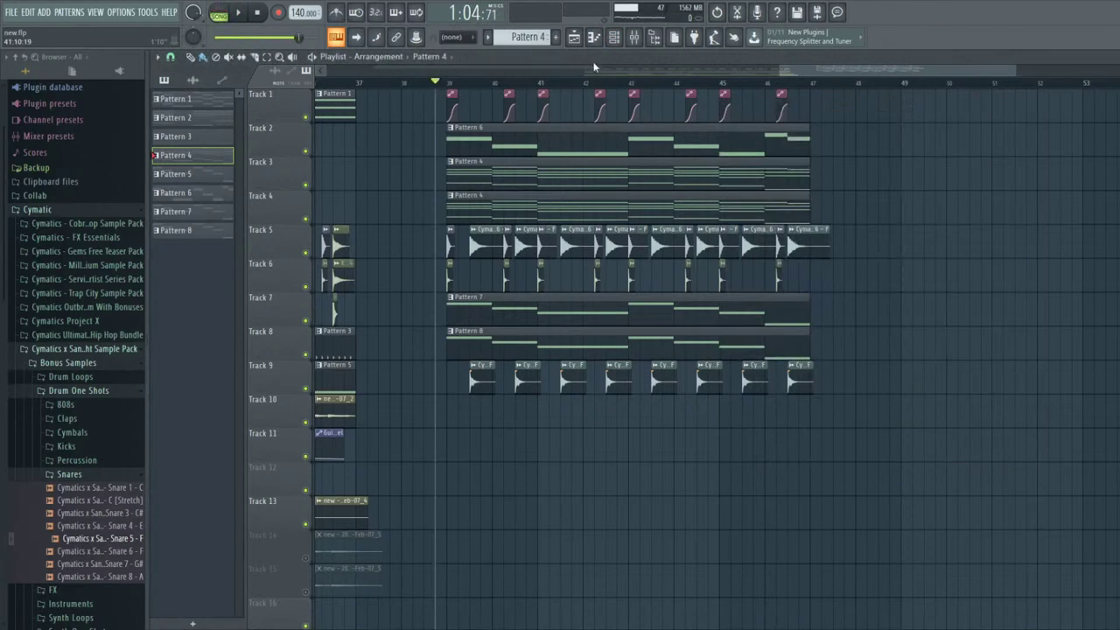
click(614, 37)
key(space)
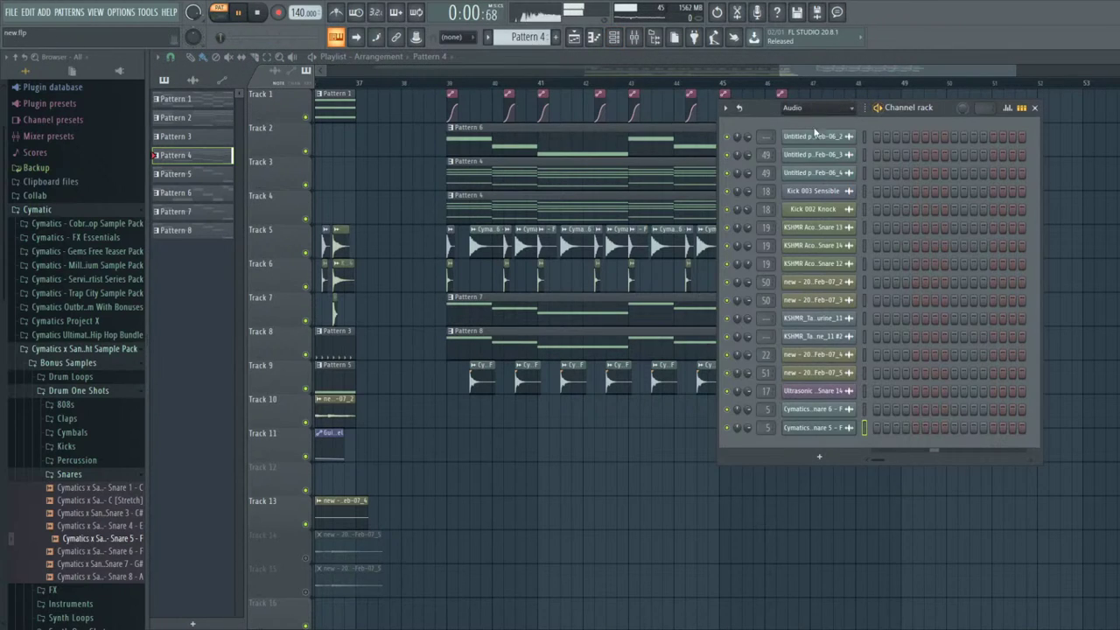
key(Page_Down)
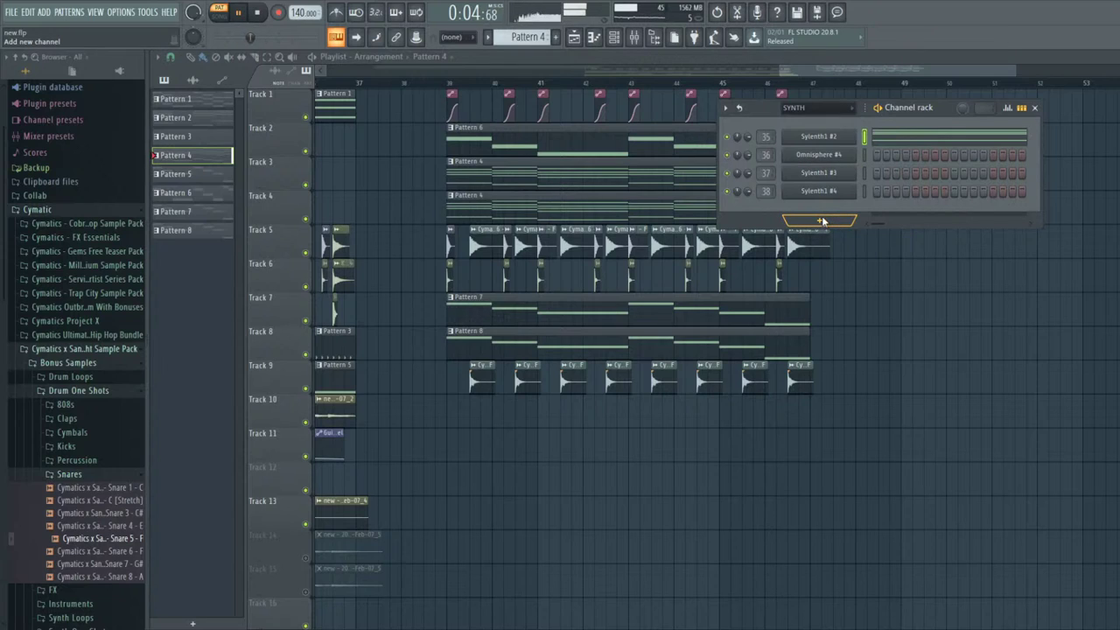
click(914, 185)
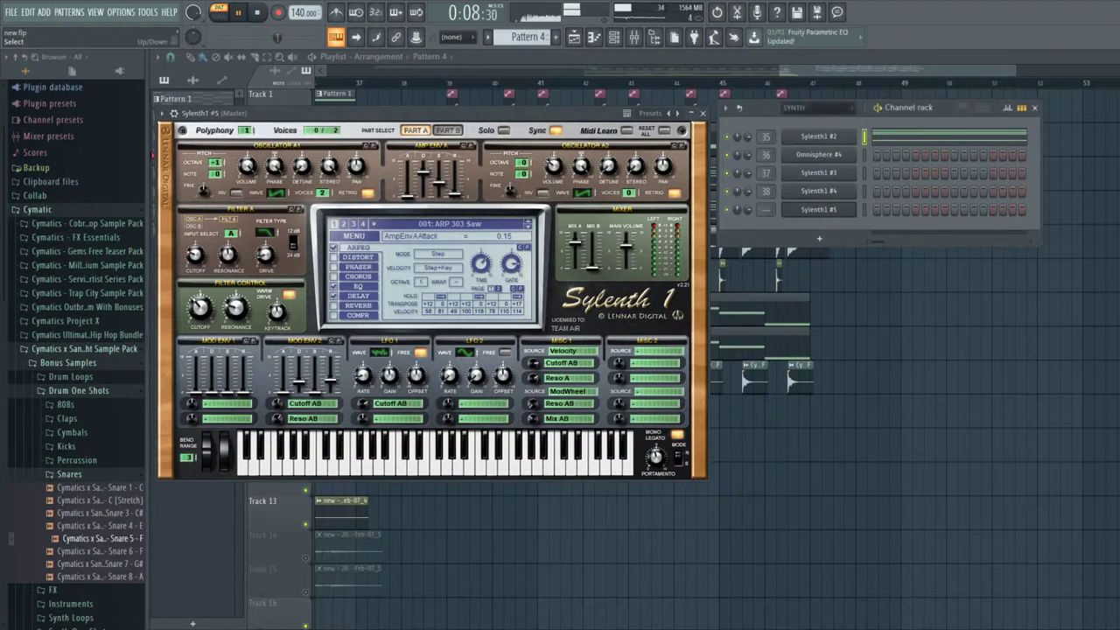
- Move the Pattern 4 notes from Sylenth1 #2 to Sylenth1 #5 and load the Init preset in the new synth
key(ctrl+x)
click(864, 209)
key(ctrl+v)
click(878, 108)
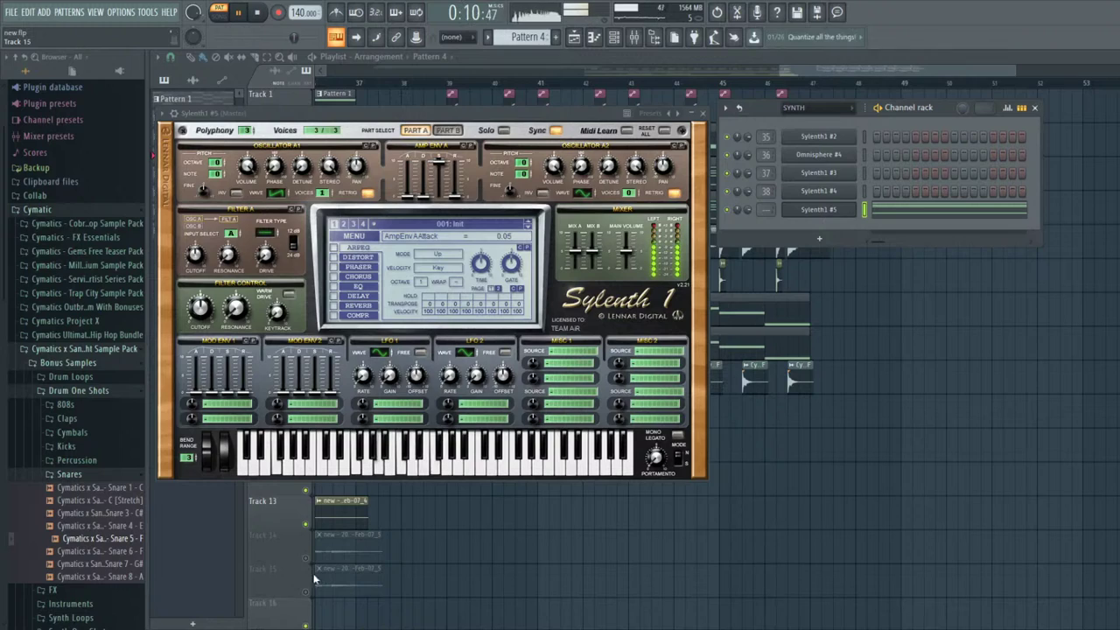
- Stop playback, set Sylenth1 #5's polyphony to 16 and turn off retrigger for oscillator A1
key(space)
drag(245, 130, 245, 40)
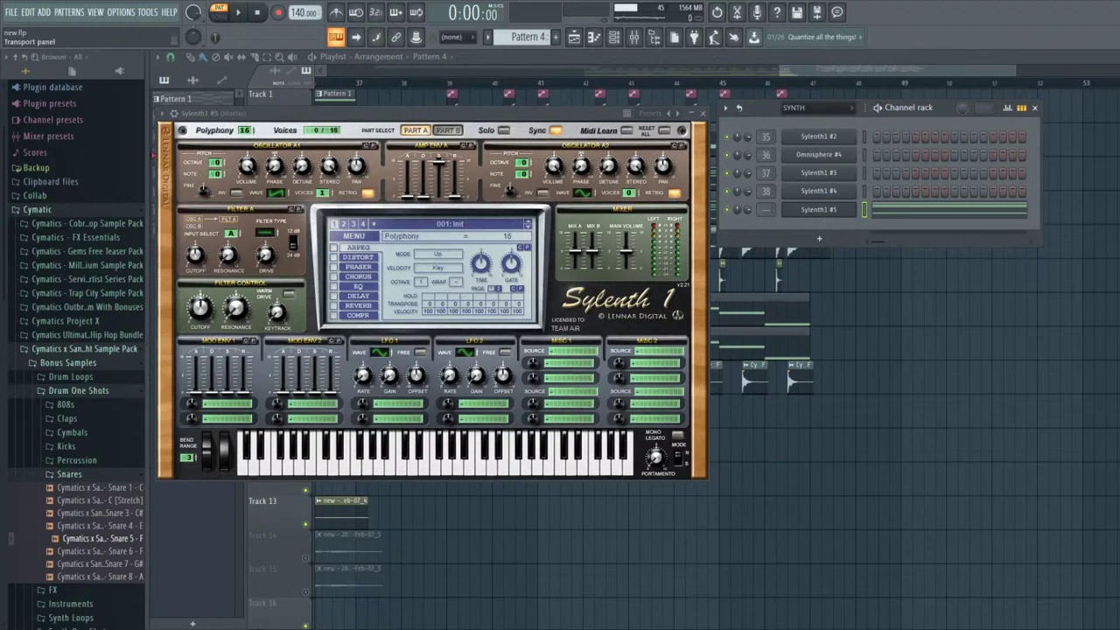
click(367, 192)
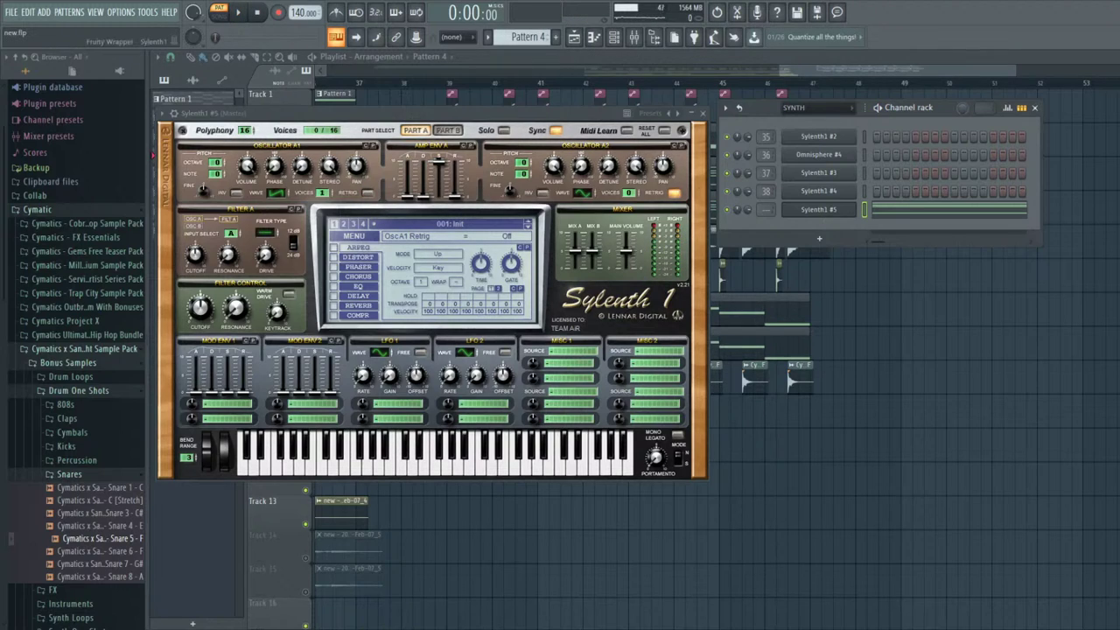
- Play Pattern 4 and set oscillator A1 in Sylenth1 #5 to 8 voices with a detune of 3.33
key(space)
drag(324, 191, 324, 171)
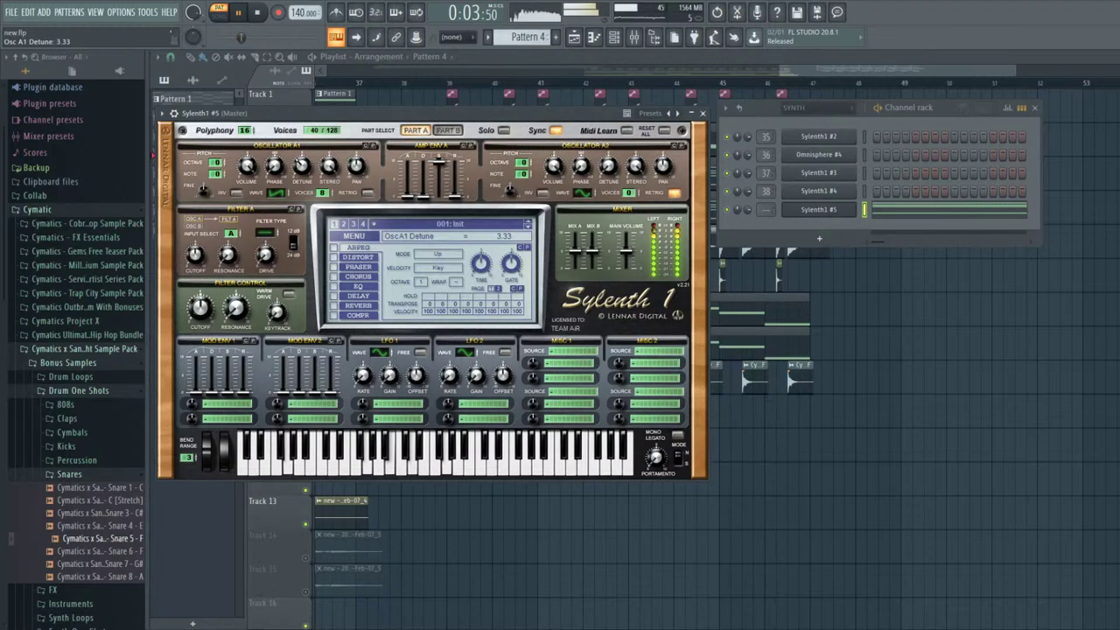
- Set oscillator A2 to a Saw wave with 2 voices, retrigger off, octave +1 and a detune of 2.48
click(673, 191)
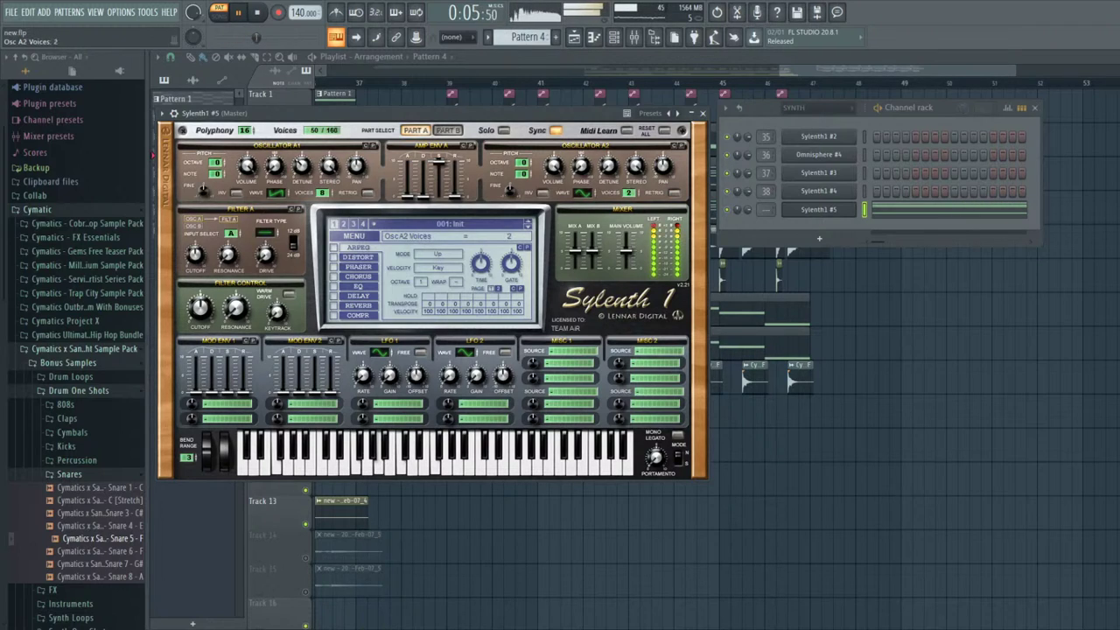
drag(582, 191, 581, 180)
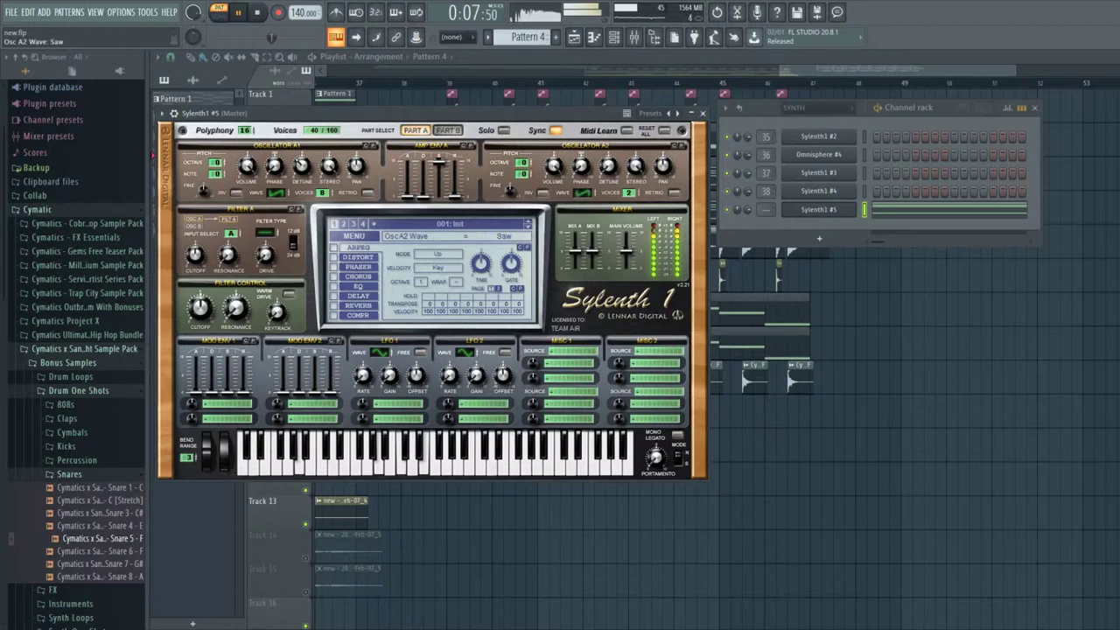
click(522, 162)
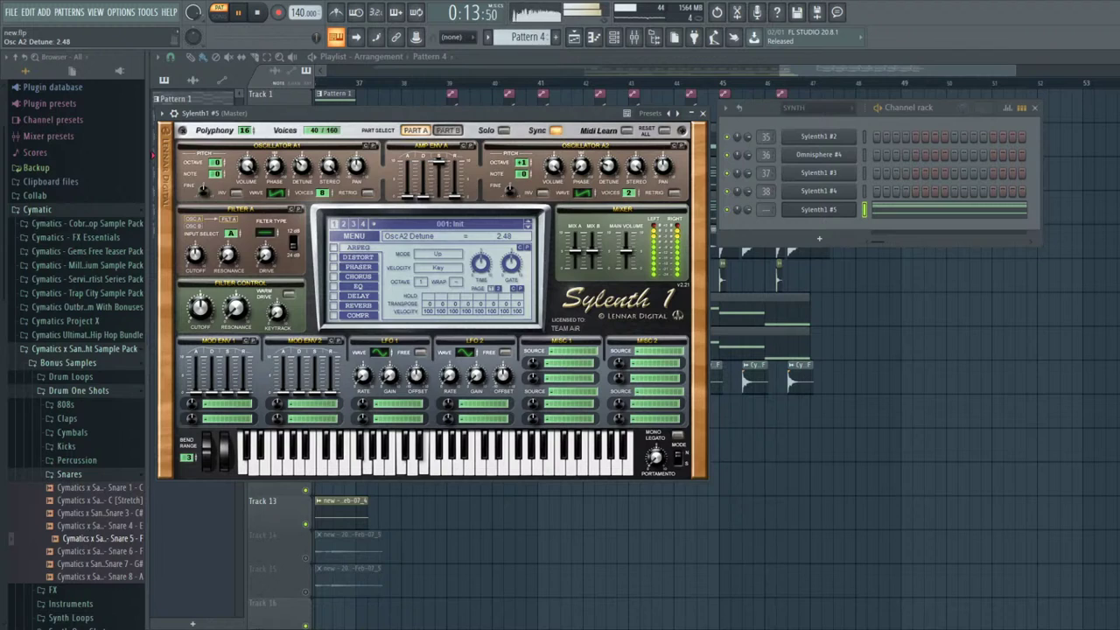
- Stop playback and name mixer insert 34 "Synth drop 2"
click(818, 209)
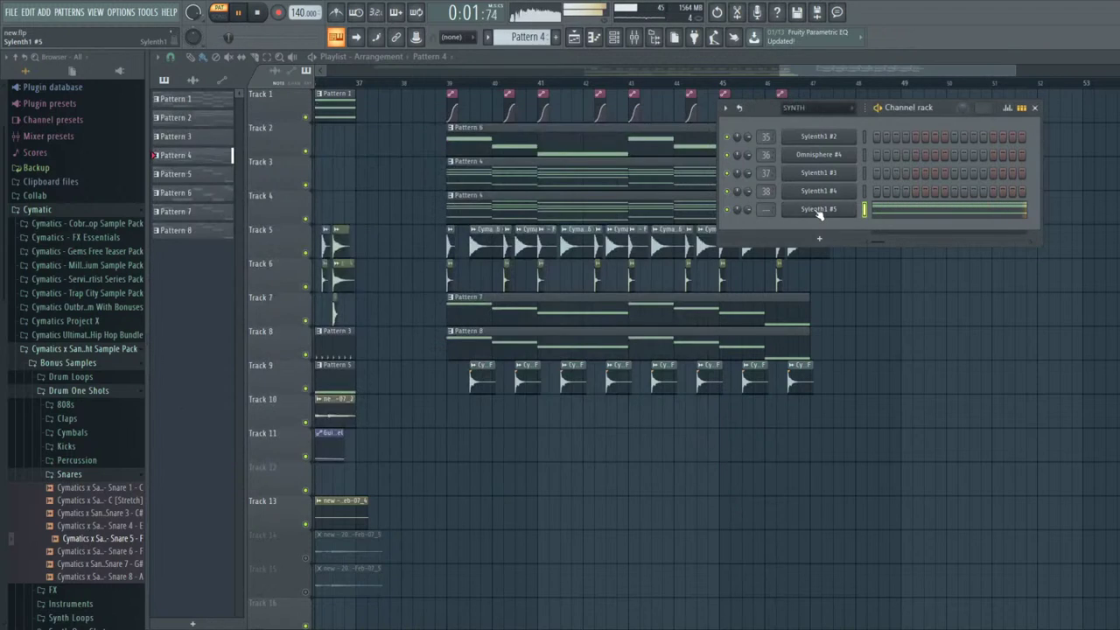
click(818, 210)
key(space)
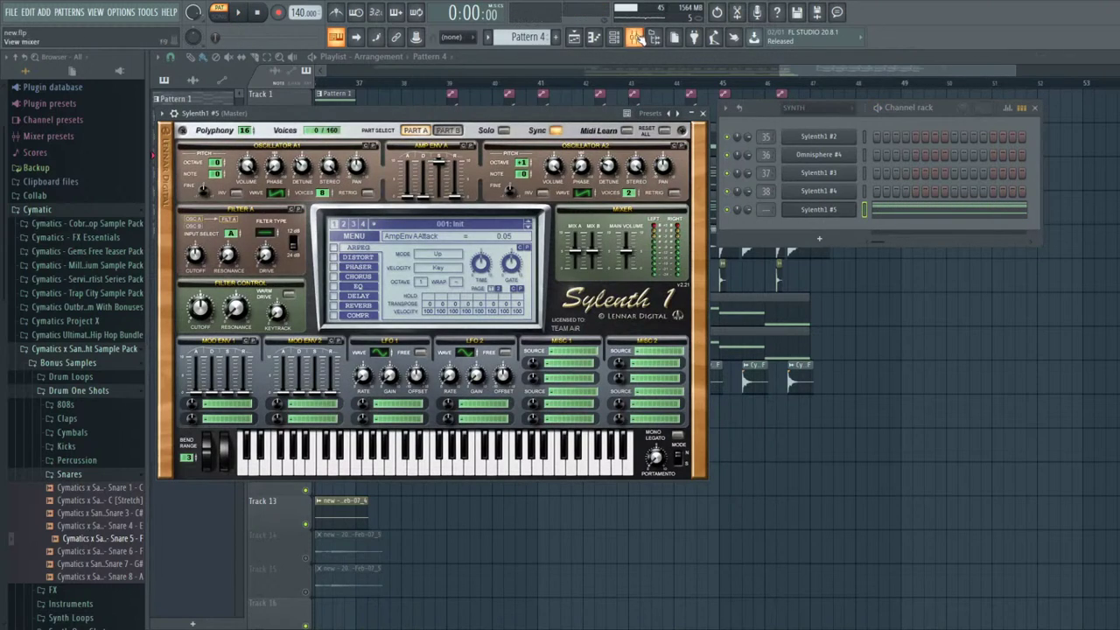
click(633, 37)
click(582, 131)
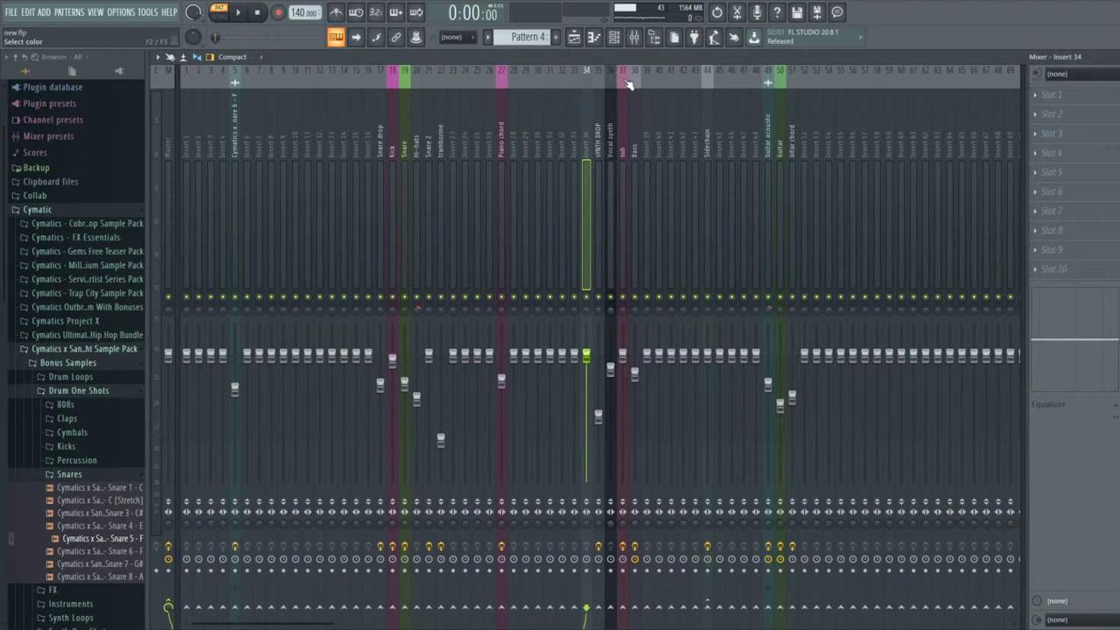
key(Return)
- Load OTT in the first effect slot of Synth drop 2 and route Sylenth1 #5 to that insert
key(space)
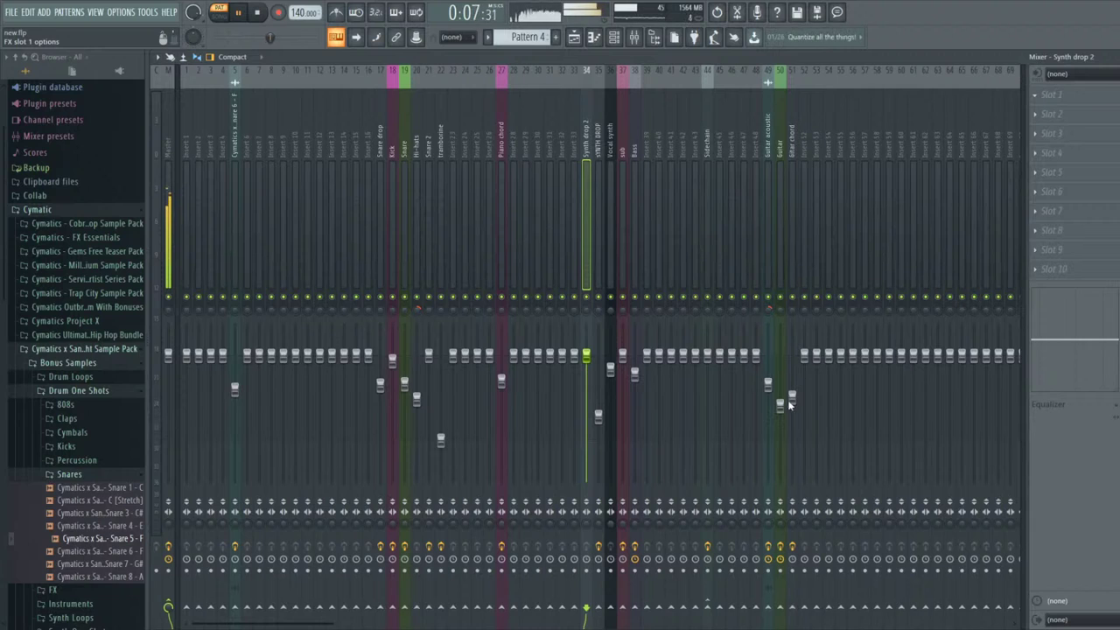
click(769, 462)
drag(348, 208, 579, 262)
key(space)
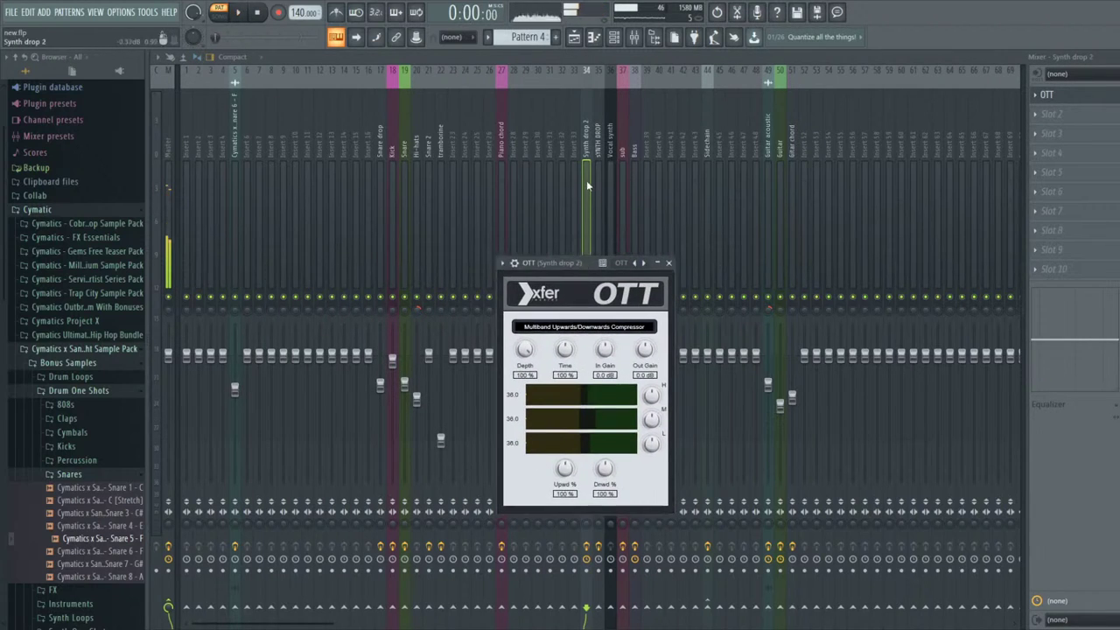
click(586, 178)
key(space)
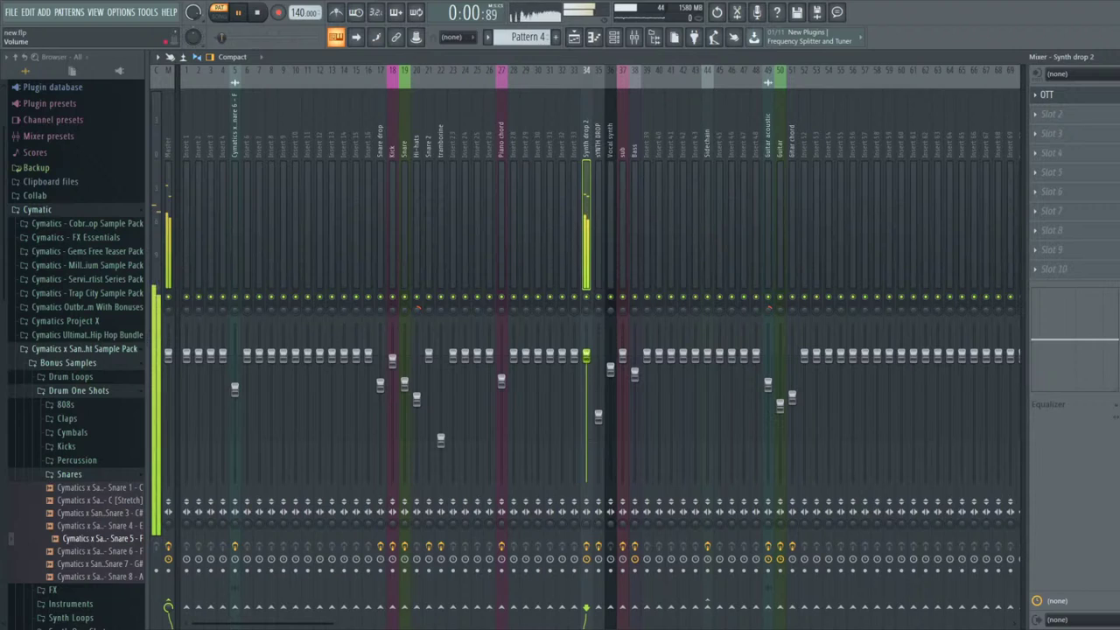
- Lower the Synth drop 2 fader slightly and add Fruity Parametric EQ 2 in its second effect slot
click(1046, 95)
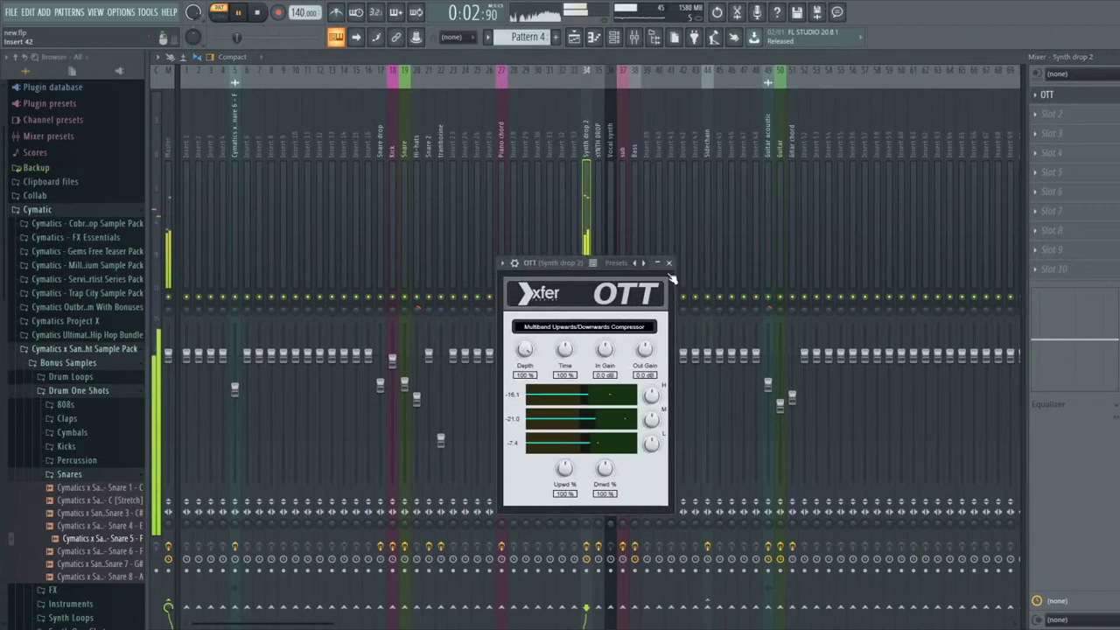
click(668, 262)
click(1066, 113)
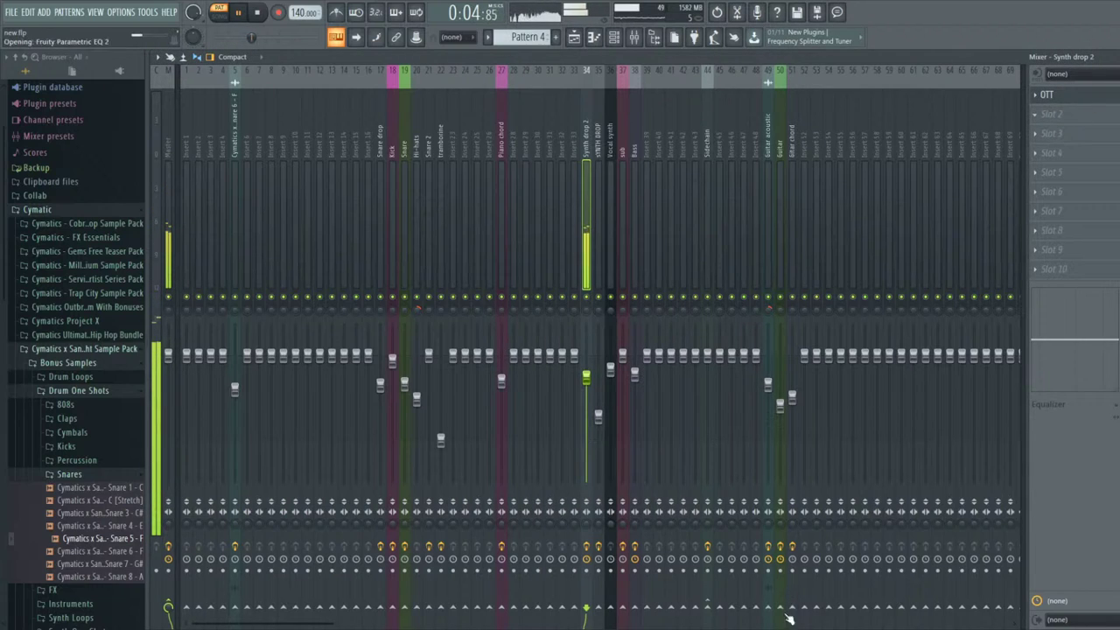
click(789, 618)
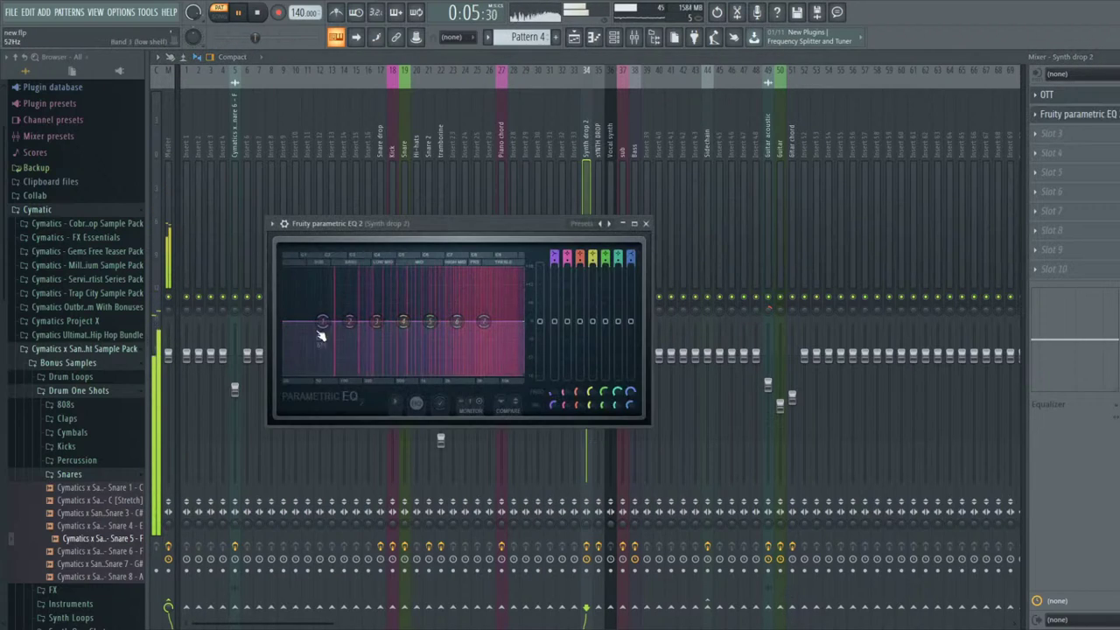
- Turn EQ band 1 on Synth drop 2 into a high-pass filter that cuts the low frequencies
click(383, 380)
drag(323, 321, 362, 321)
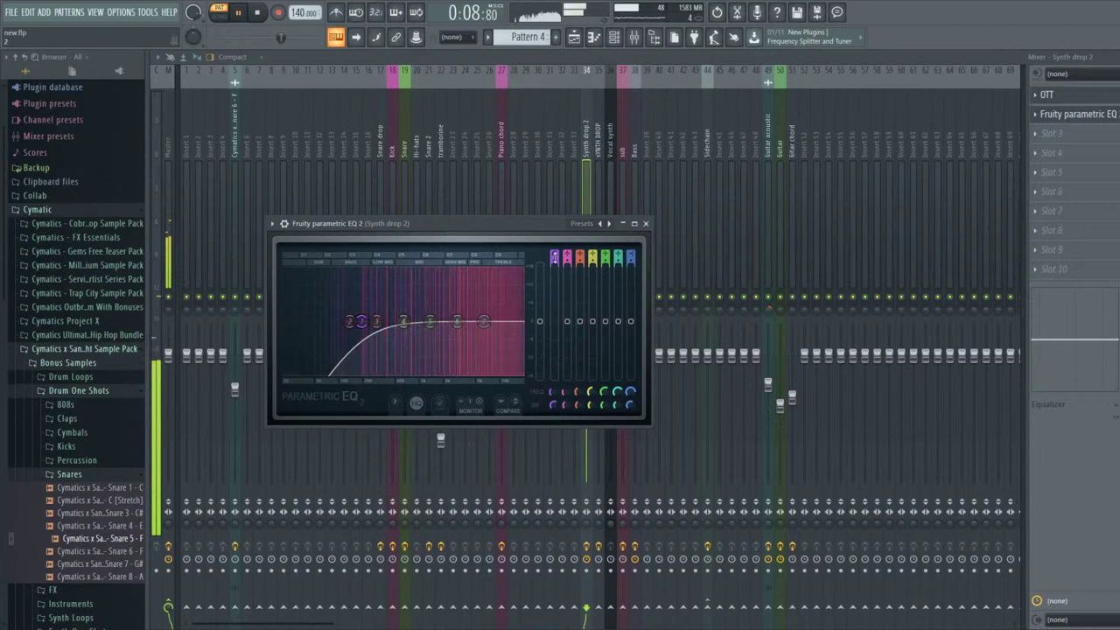
drag(554, 259, 553, 247)
drag(363, 321, 356, 321)
click(646, 223)
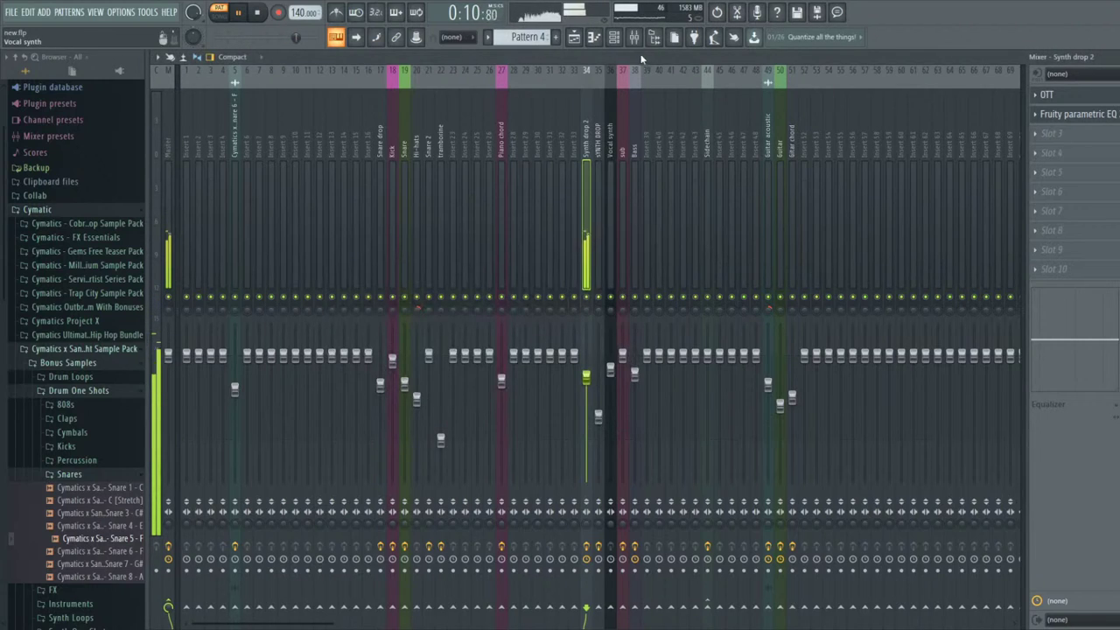
- Reopen Sylenth1 #5, set oscillator A2 to 8 voices at octave 0, and adjust its detune
click(614, 37)
click(810, 212)
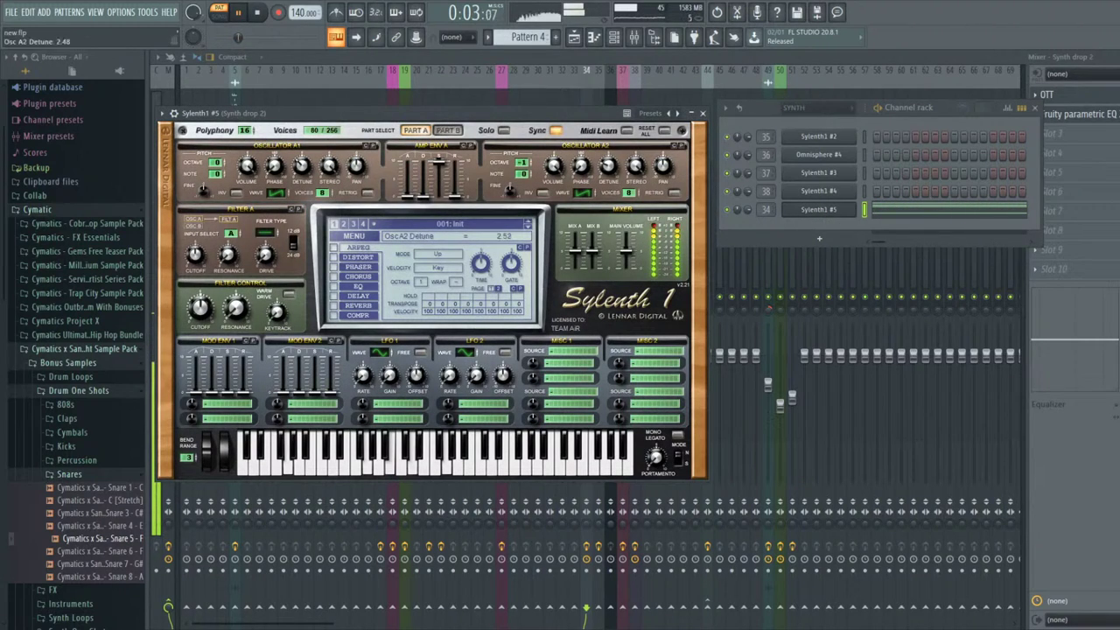
drag(607, 165, 607, 144)
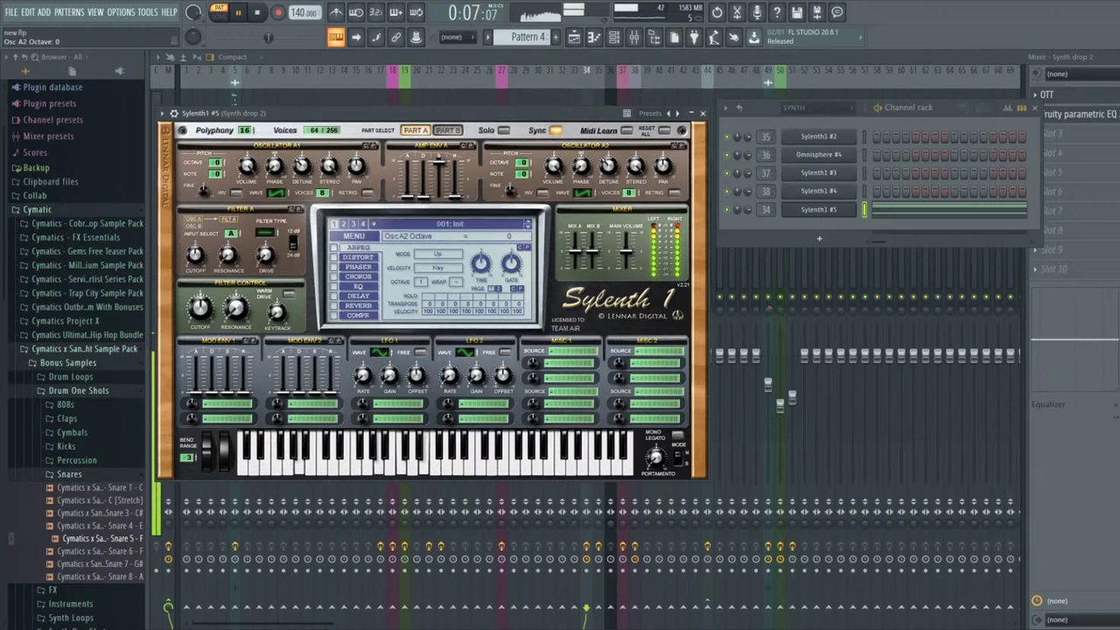
- Try the HPulse and QPulse waveforms on oscillator A2 and close the synth window
click(582, 192)
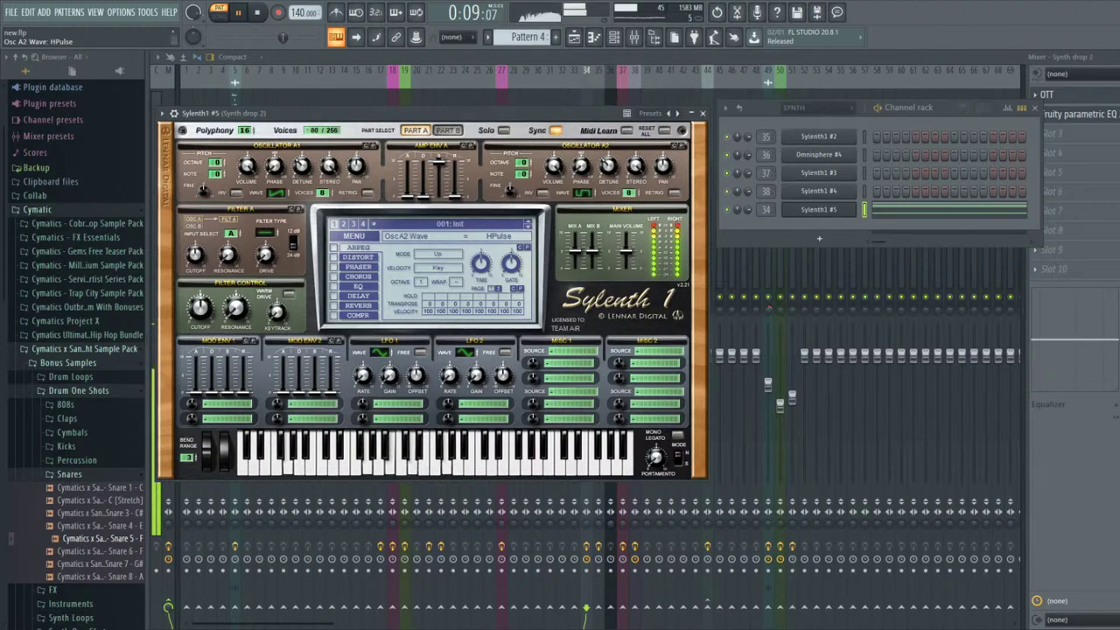
click(582, 192)
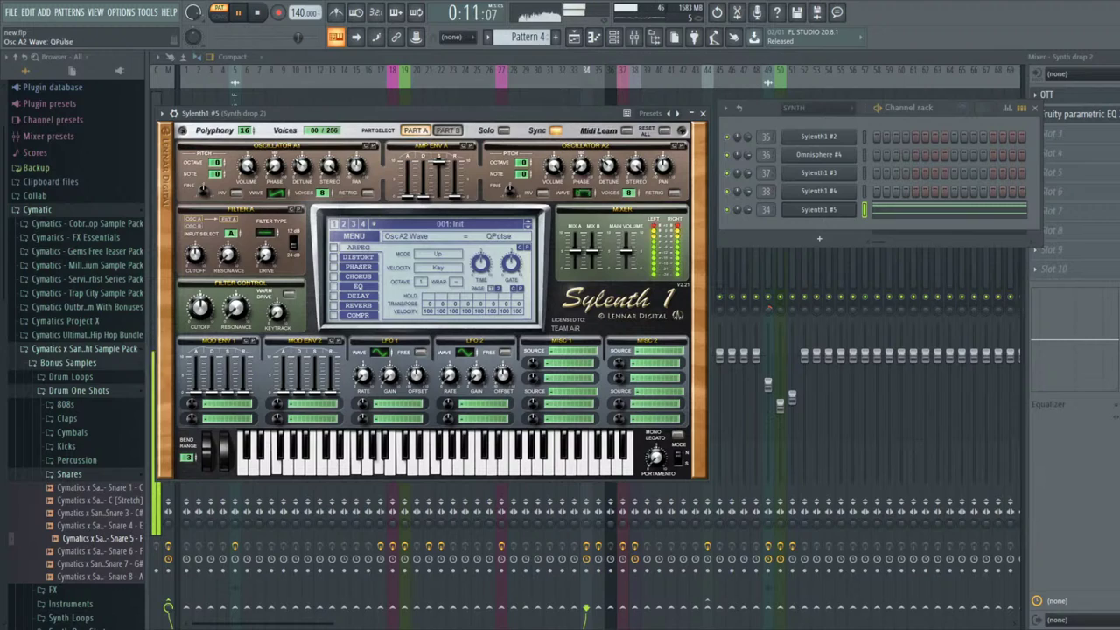
click(702, 113)
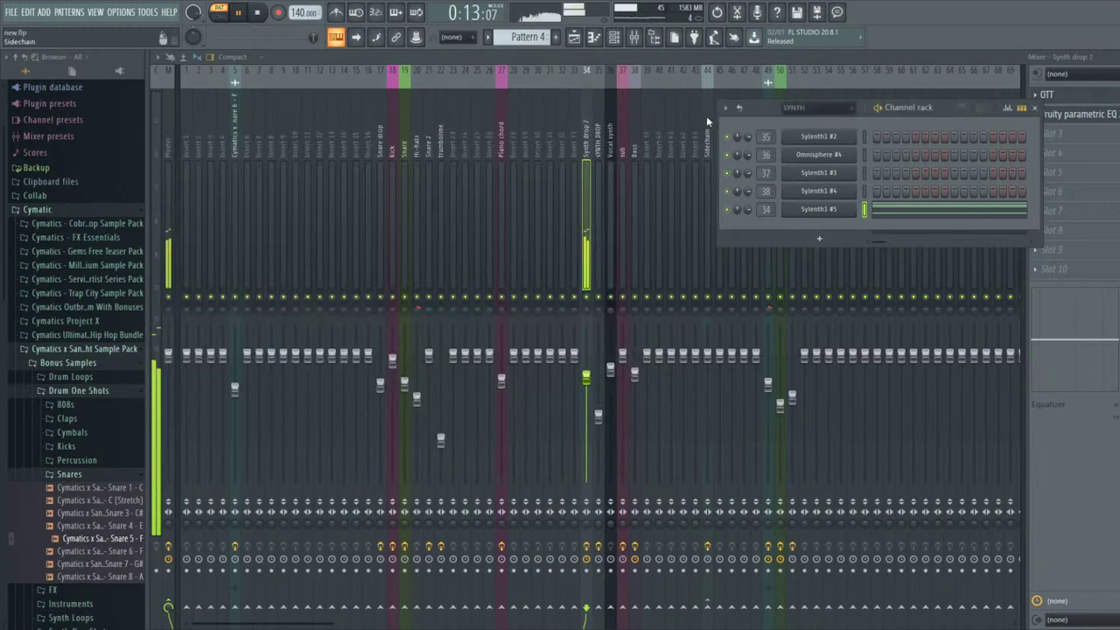
- Turn on the chorus in Sylenth1 #5 with 28.10 % dry/wet and an 11.40 ms delay
key(F6)
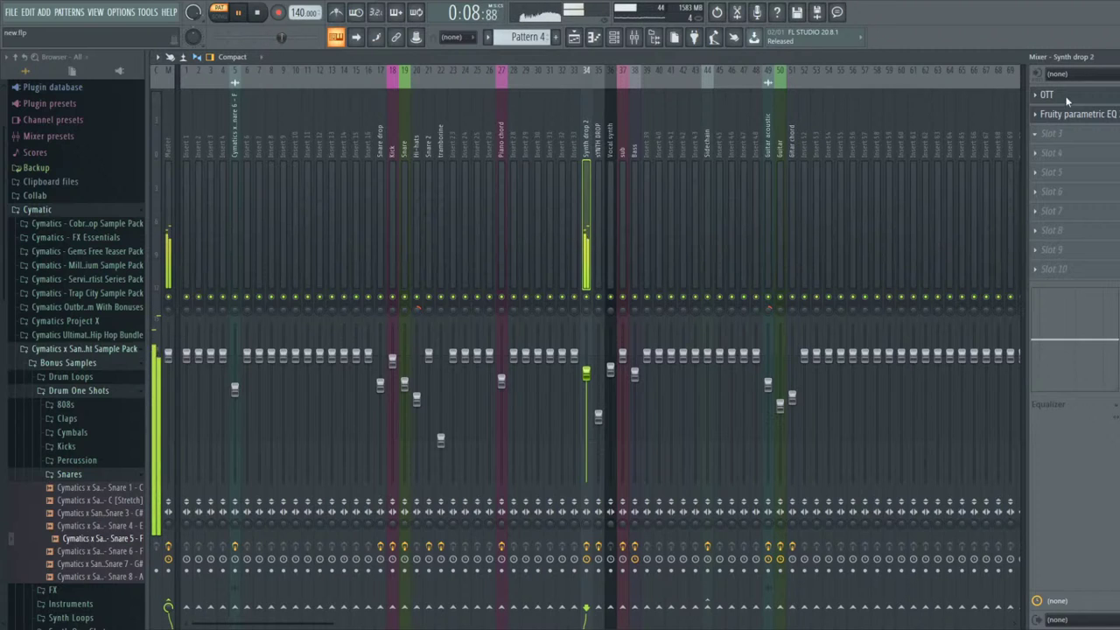
click(594, 38)
click(614, 37)
click(819, 210)
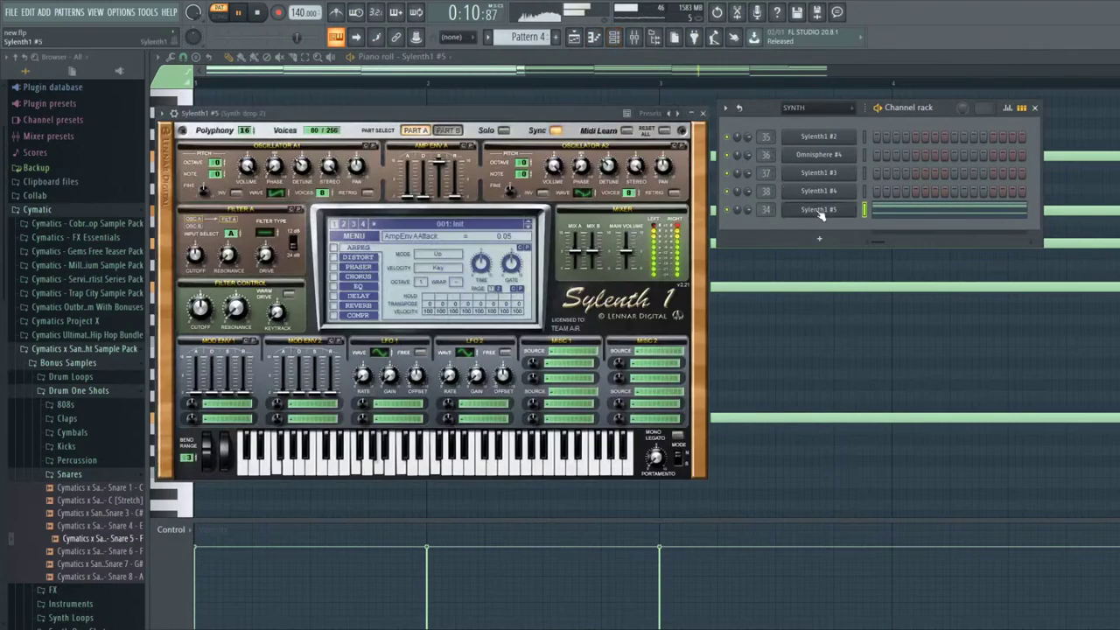
click(333, 276)
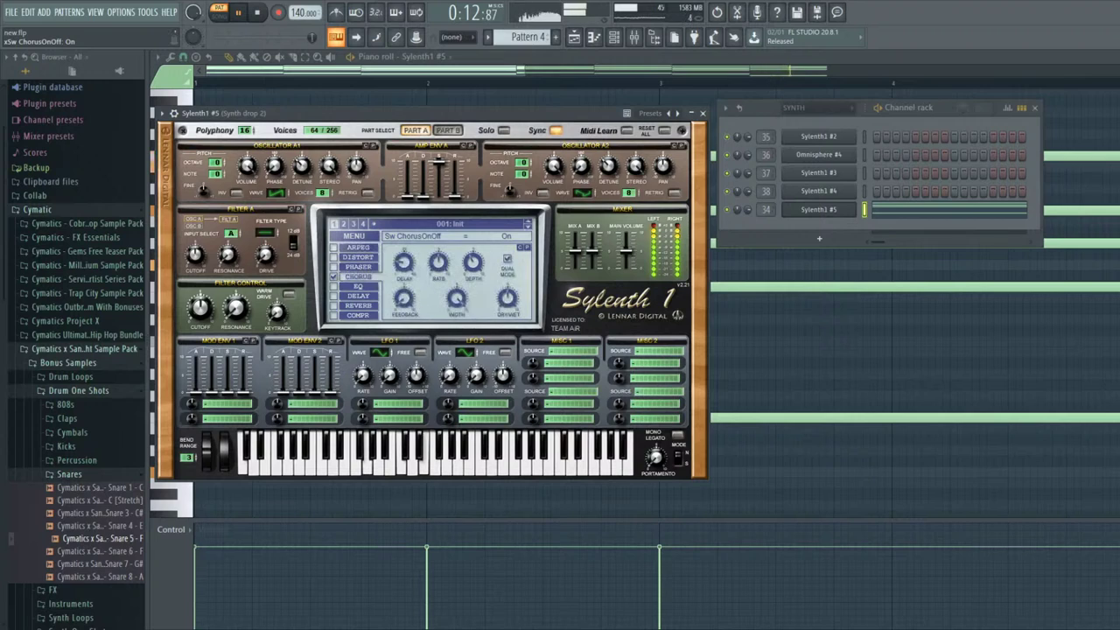
key(space)
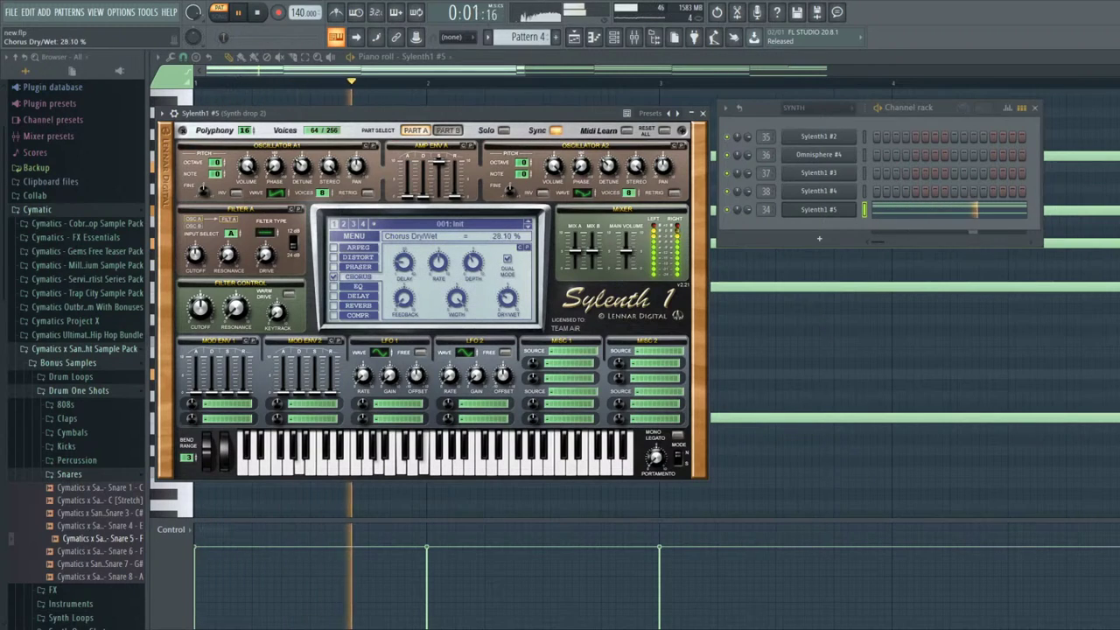
drag(403, 262, 403, 255)
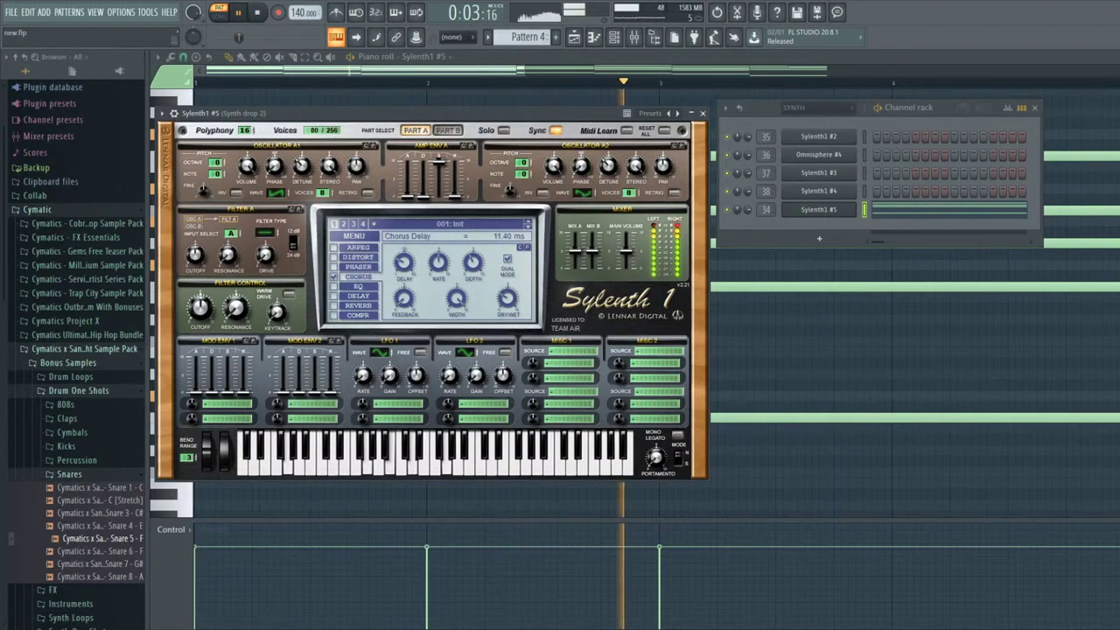
- Set the OTT depth on Synth drop 2 to 62 % and stop playback
double_click(766, 209)
click(1075, 95)
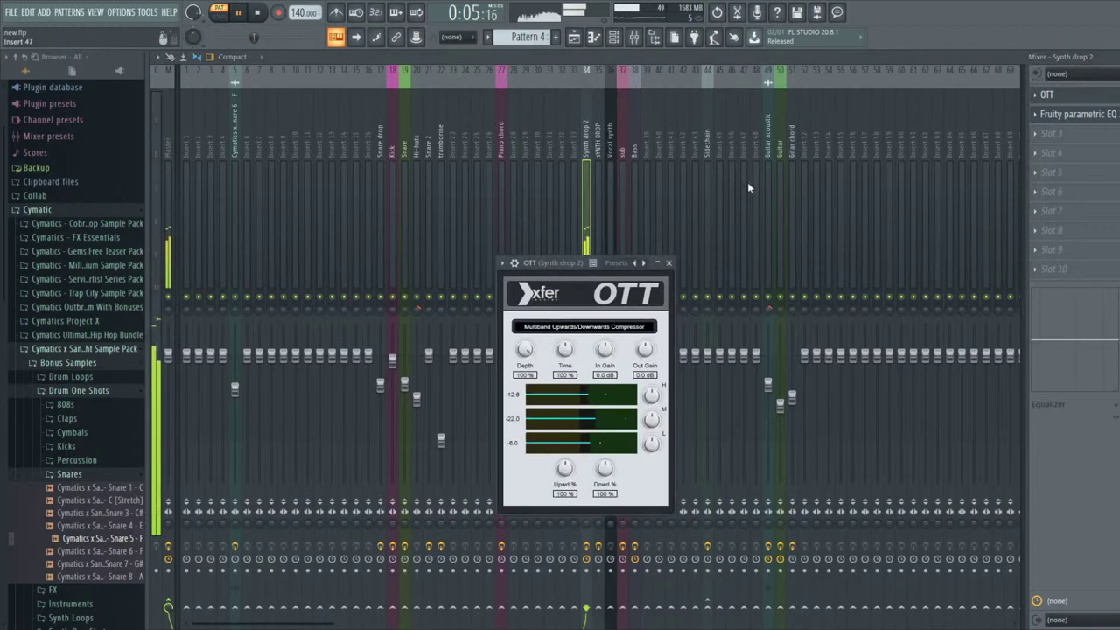
drag(524, 349, 525, 415)
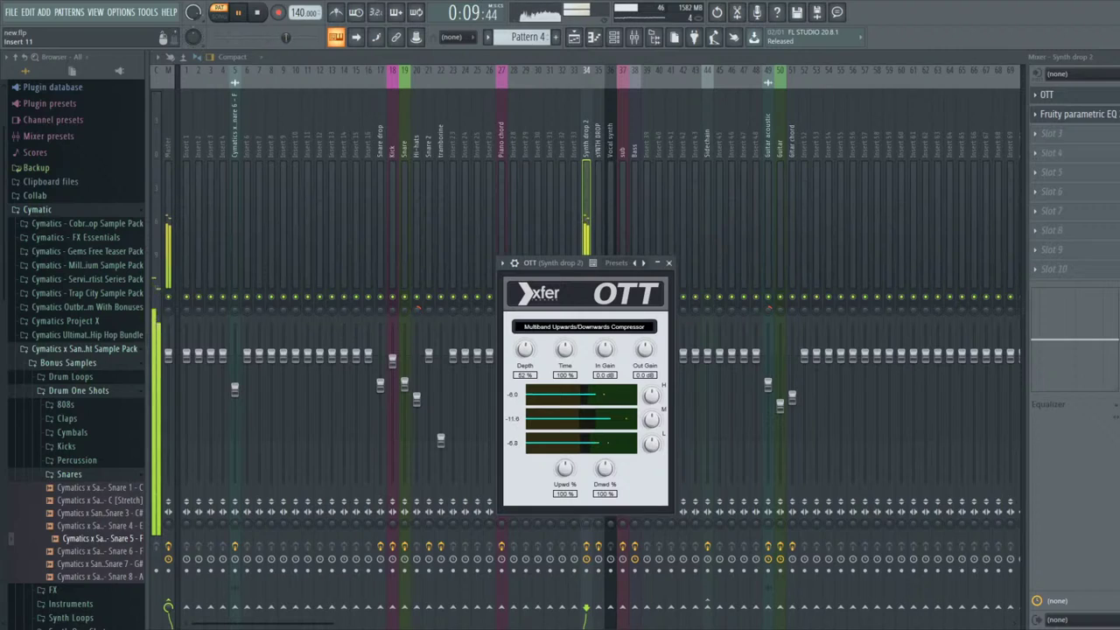
key(space)
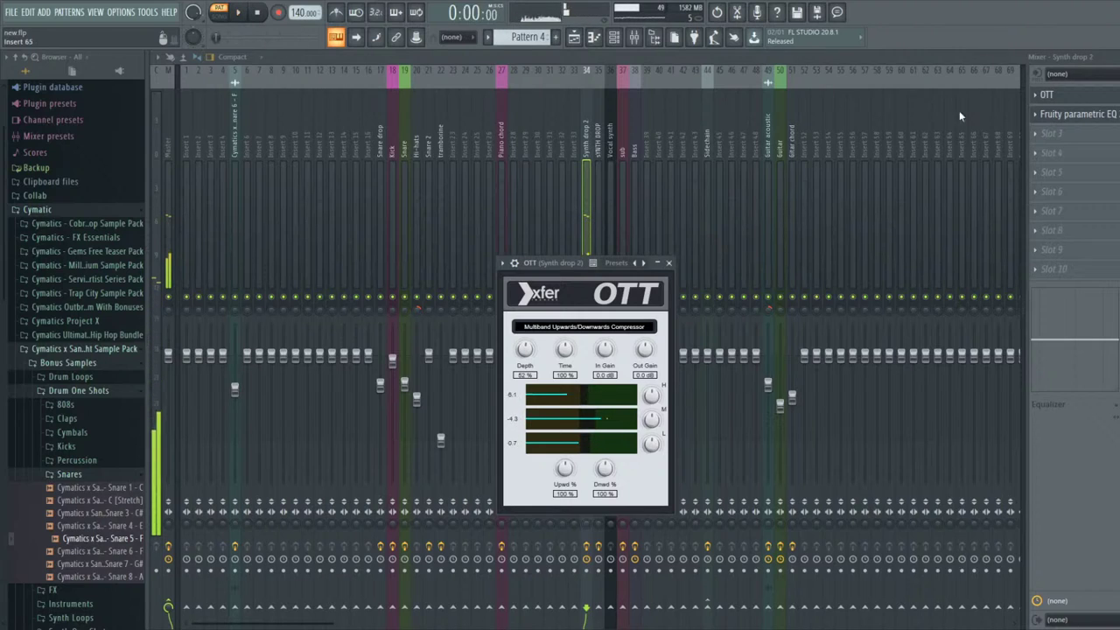
click(1063, 132)
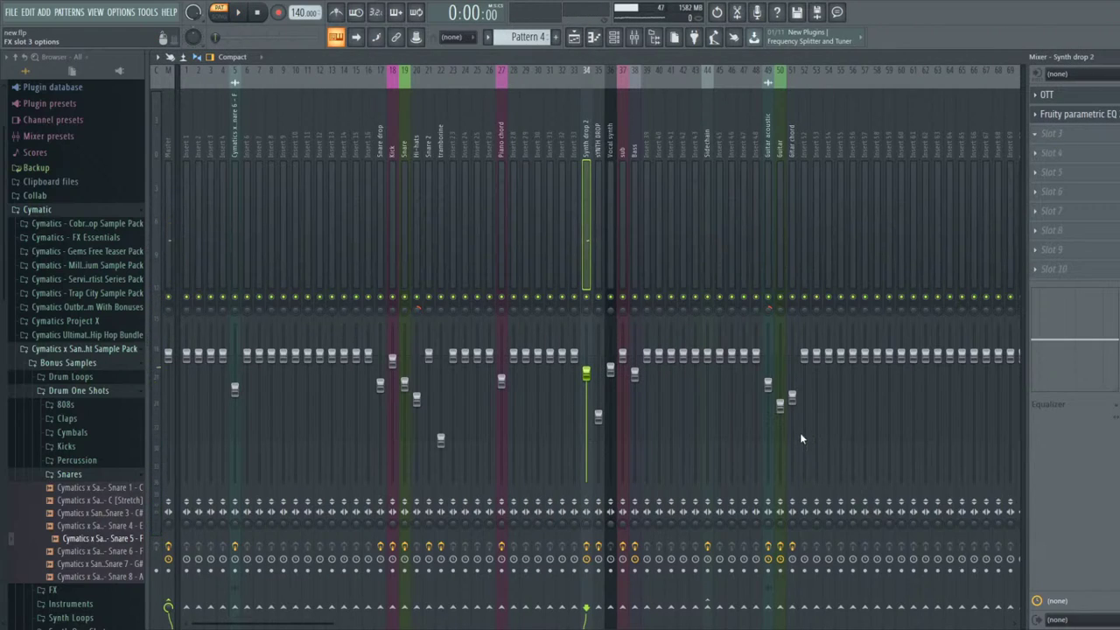
- Audition single notes on Sylenth1 #5 and set oscillator A2 to a Saw wave at octave -1
click(614, 37)
click(822, 210)
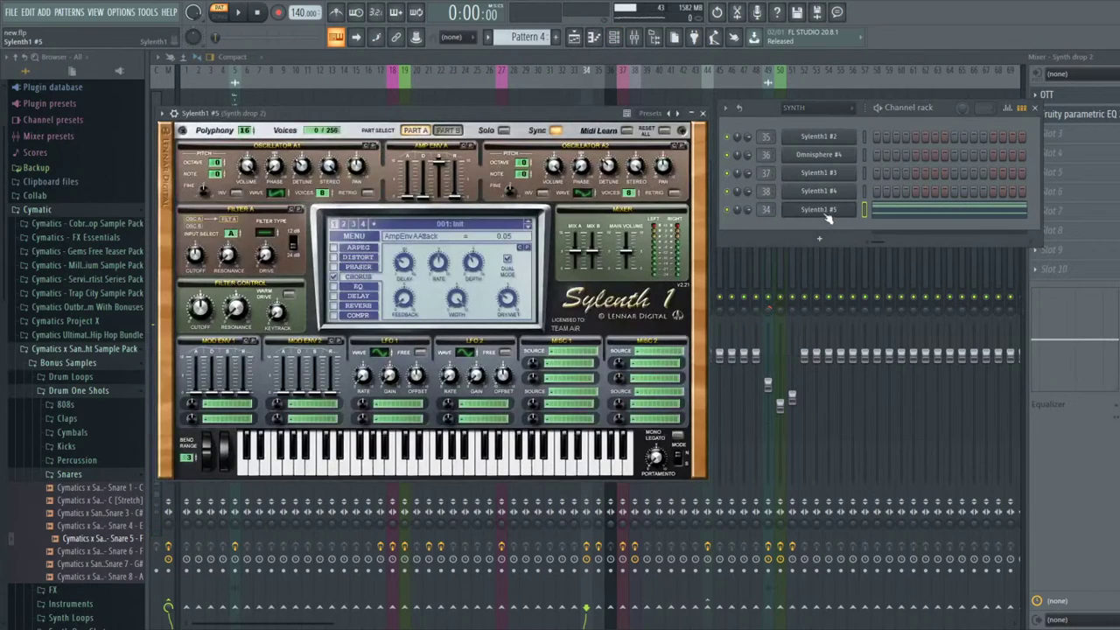
key(q)
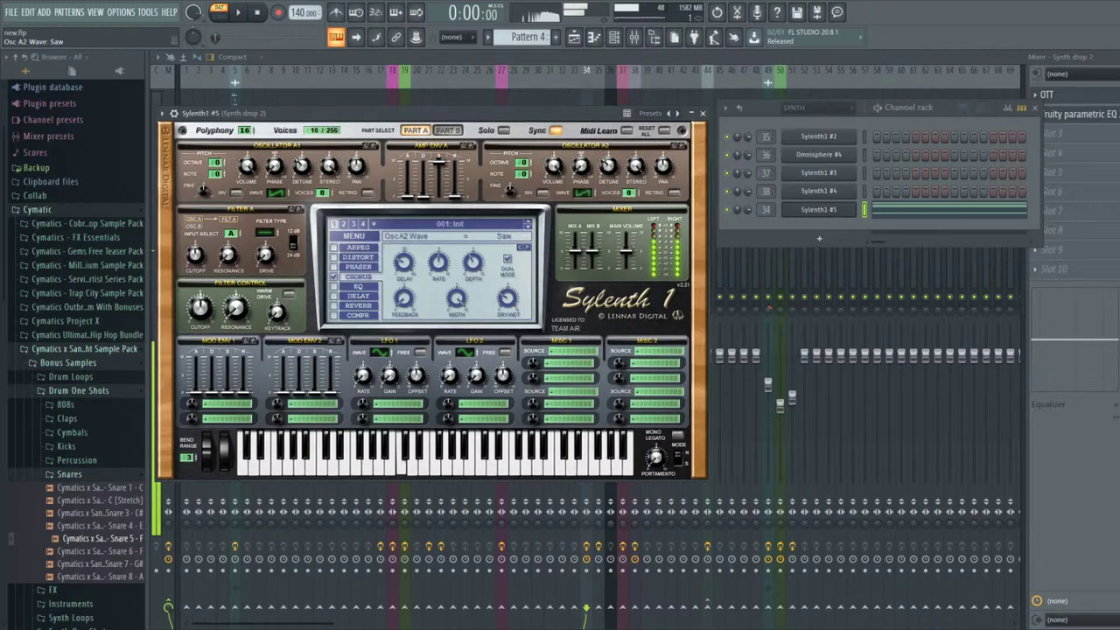
key(q)
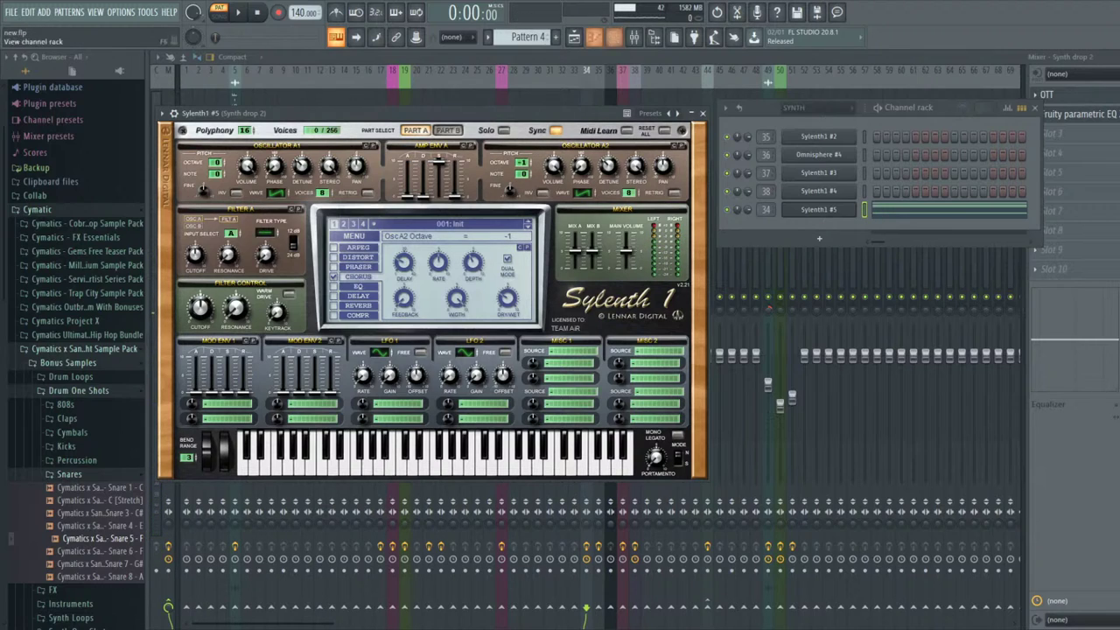
- Transpose all of Sylenth1 #5's notes in Pattern 4 up one octave and play the pattern
click(595, 38)
key(ctrl+a)
key(ctrl+Up)
key(space)
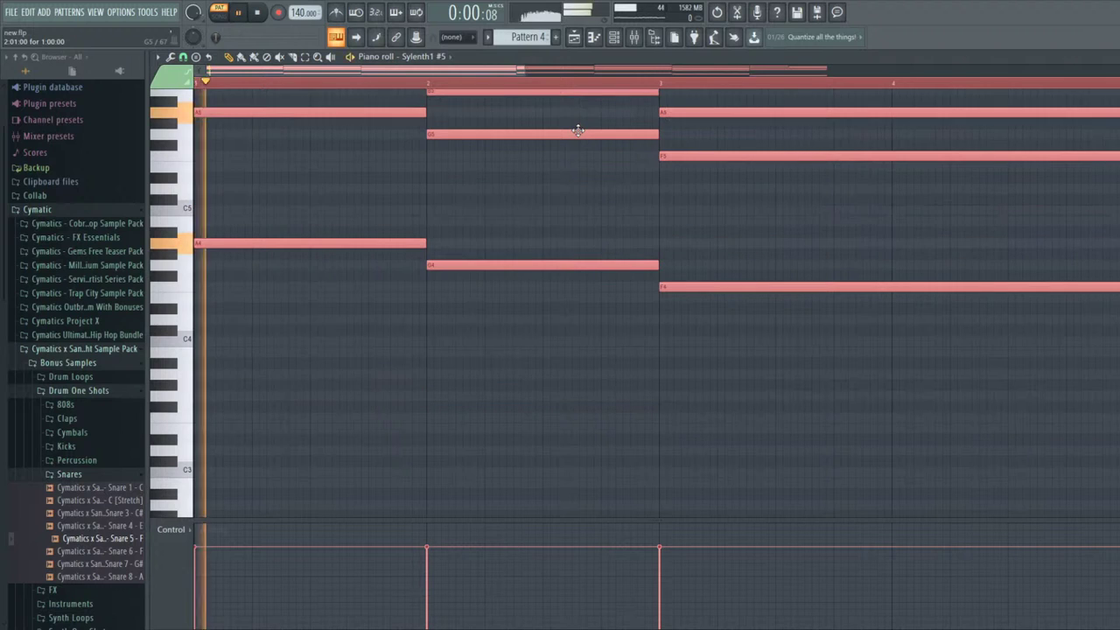
scroll(569, 205, down, 3)
- Set OTT's high-band gain on the Synth drop 2 mixer track to 103 %
click(635, 37)
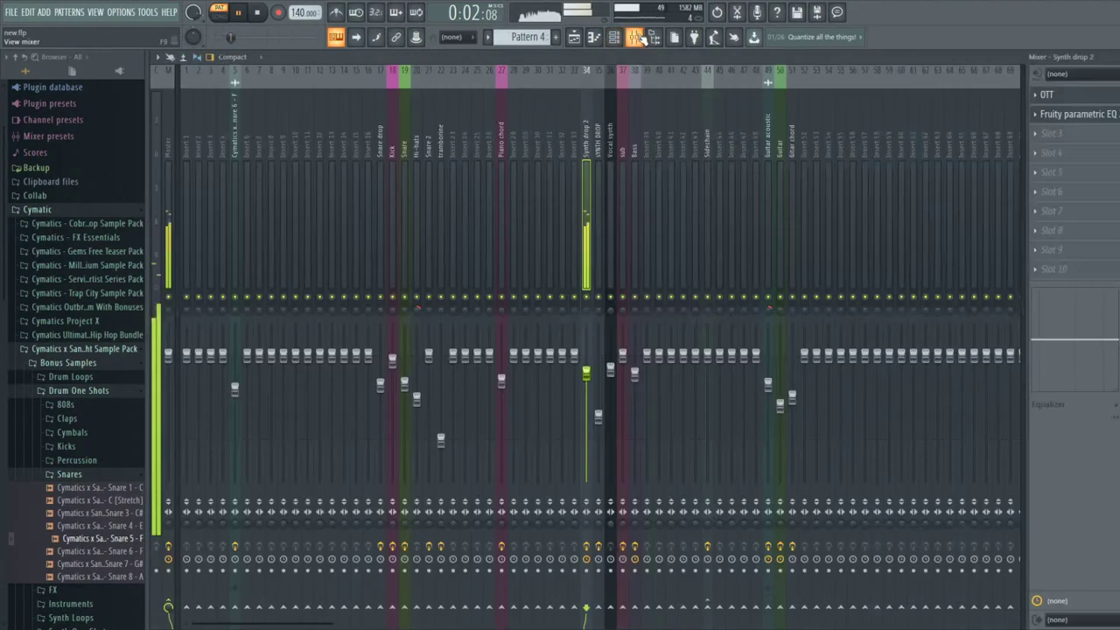
click(1065, 98)
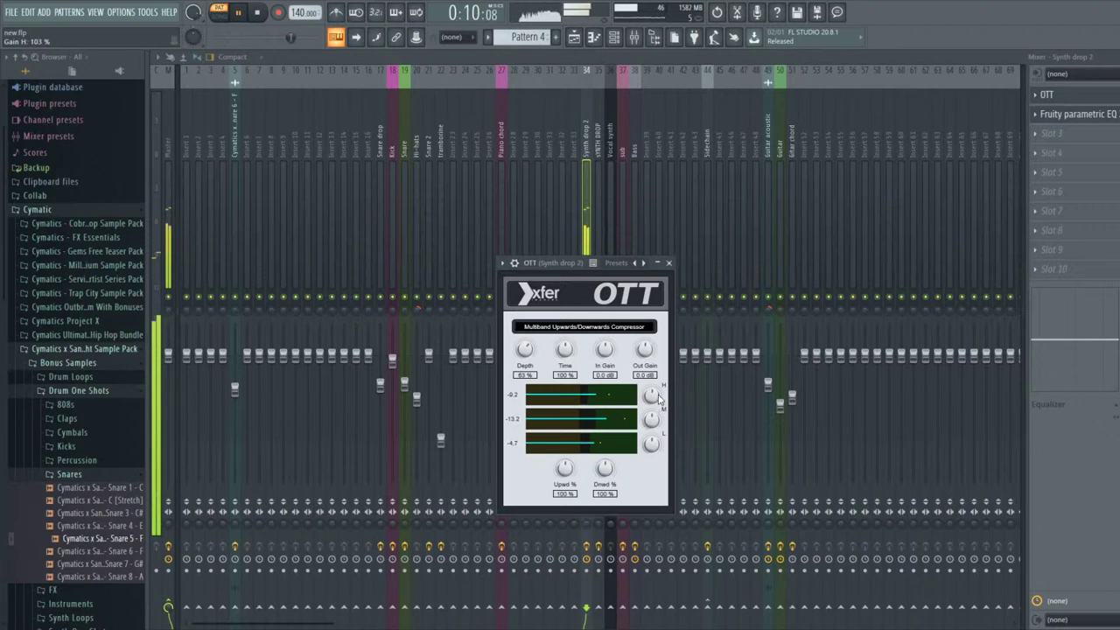
key(Escape)
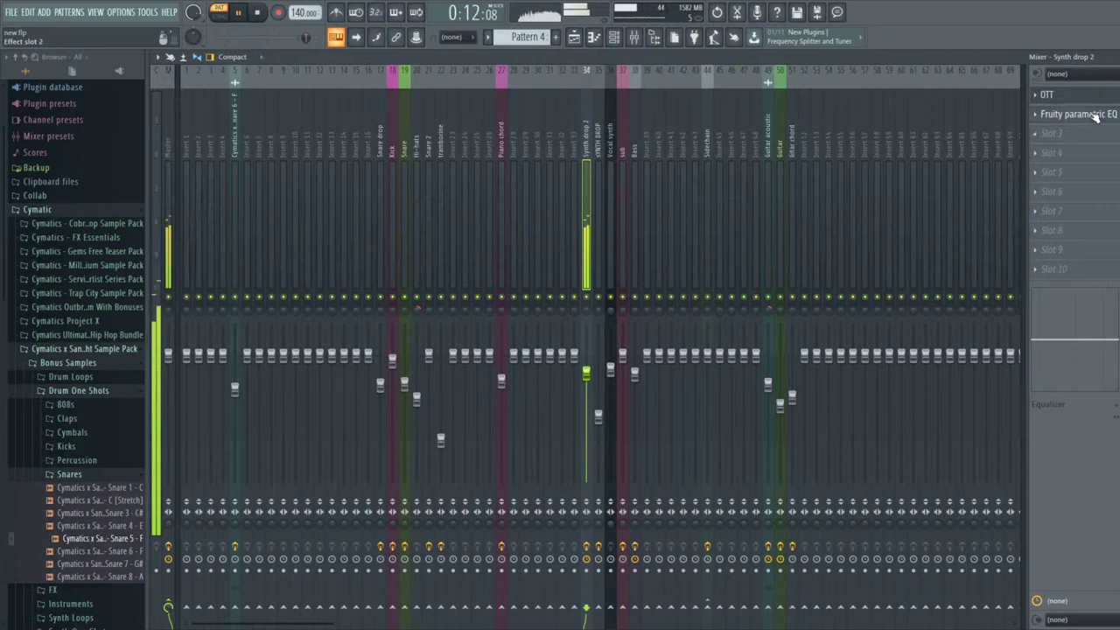
- Cut the high shelf (band 7) by 3.8 dB at 9550 Hz in Synth drop 2's Parametric EQ 2
click(1082, 114)
mouse_move(482, 331)
mouse_down()
mouse_move(493, 339)
mouse_move(497, 311)
mouse_move(498, 332)
mouse_up()
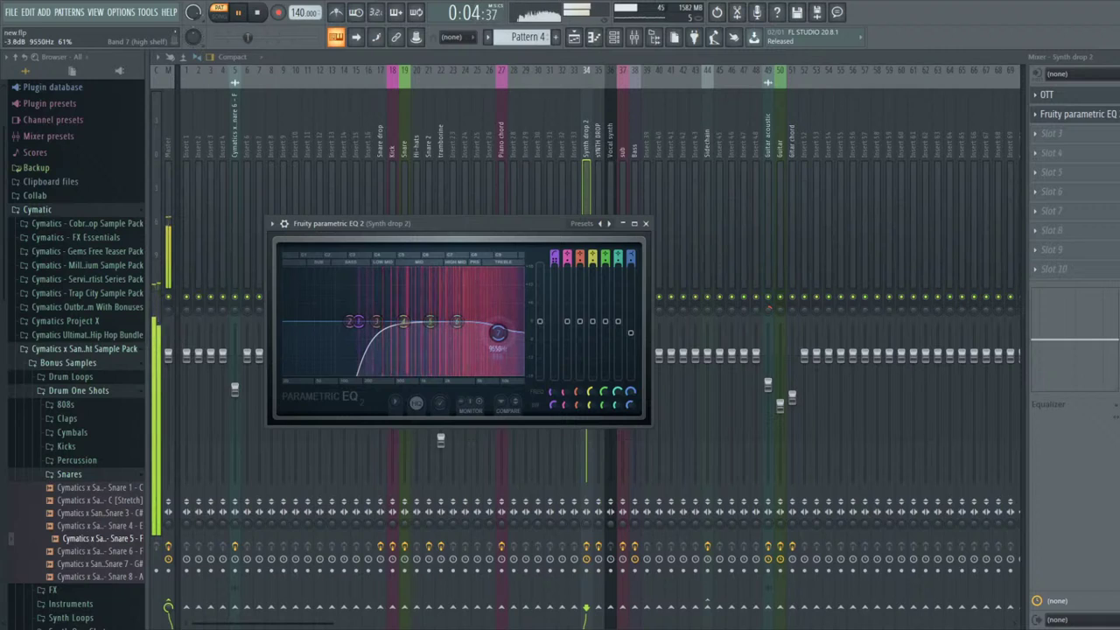
key(Escape)
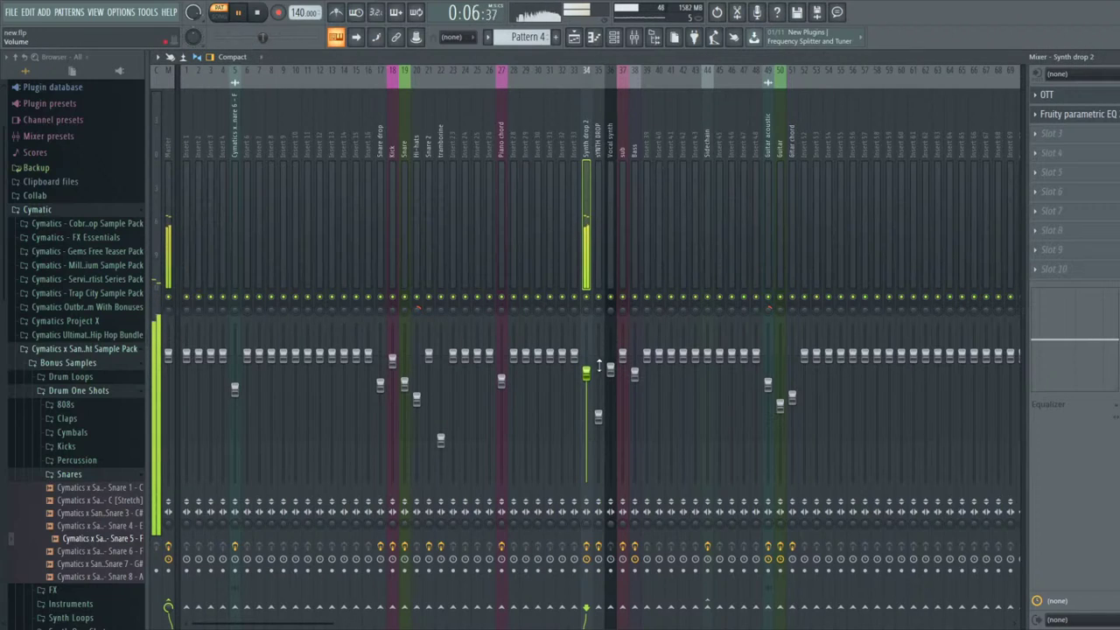
- Route Synth drop 2 to the Sidechain track and lower its mixer volume while the drop plays in song mode
click(707, 604)
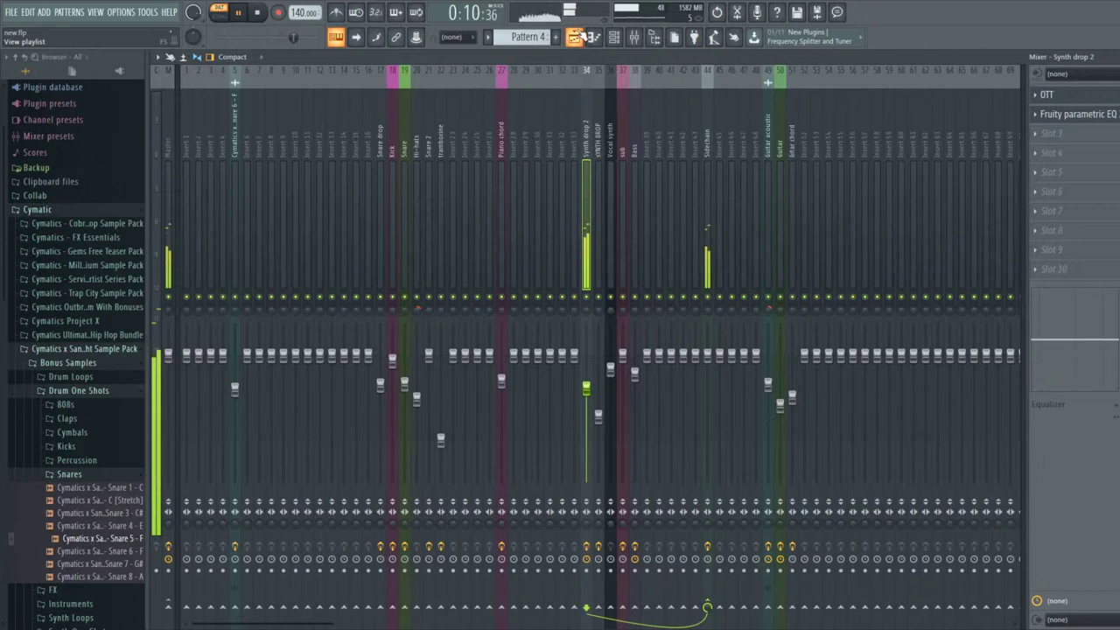
click(575, 35)
click(438, 83)
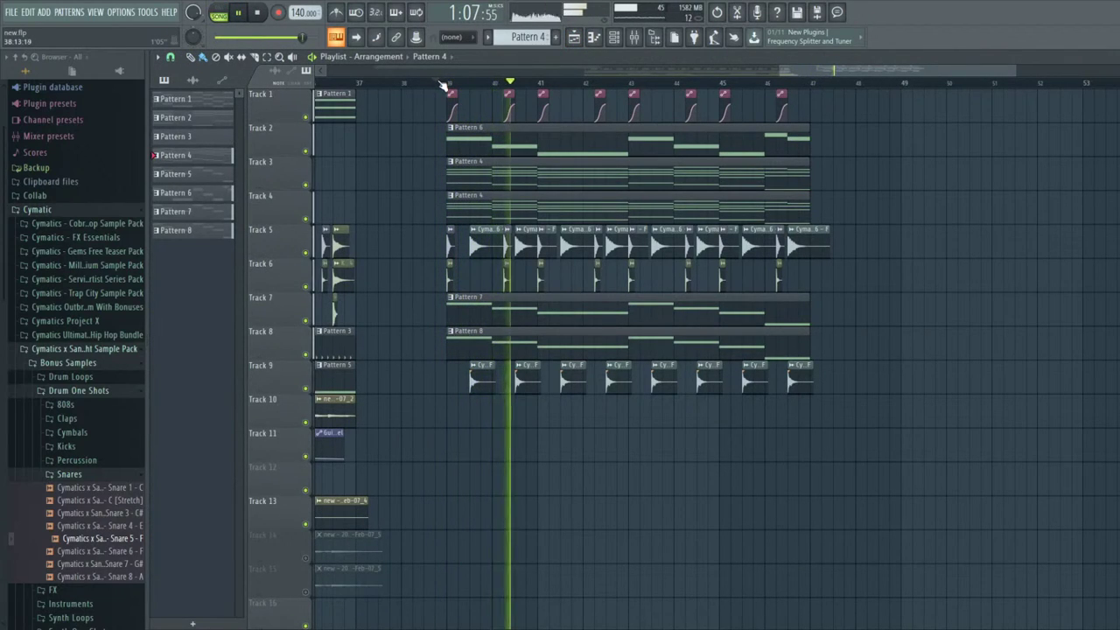
key(F9)
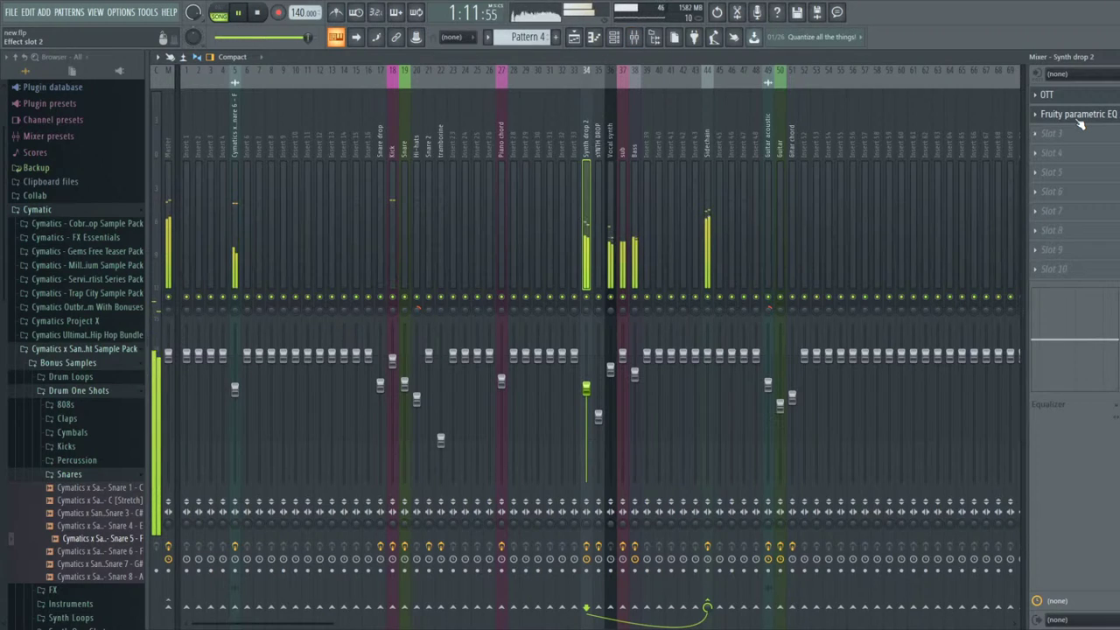
mouse_move(586, 388)
mouse_down()
mouse_move(586, 418)
mouse_move(587, 405)
mouse_up()
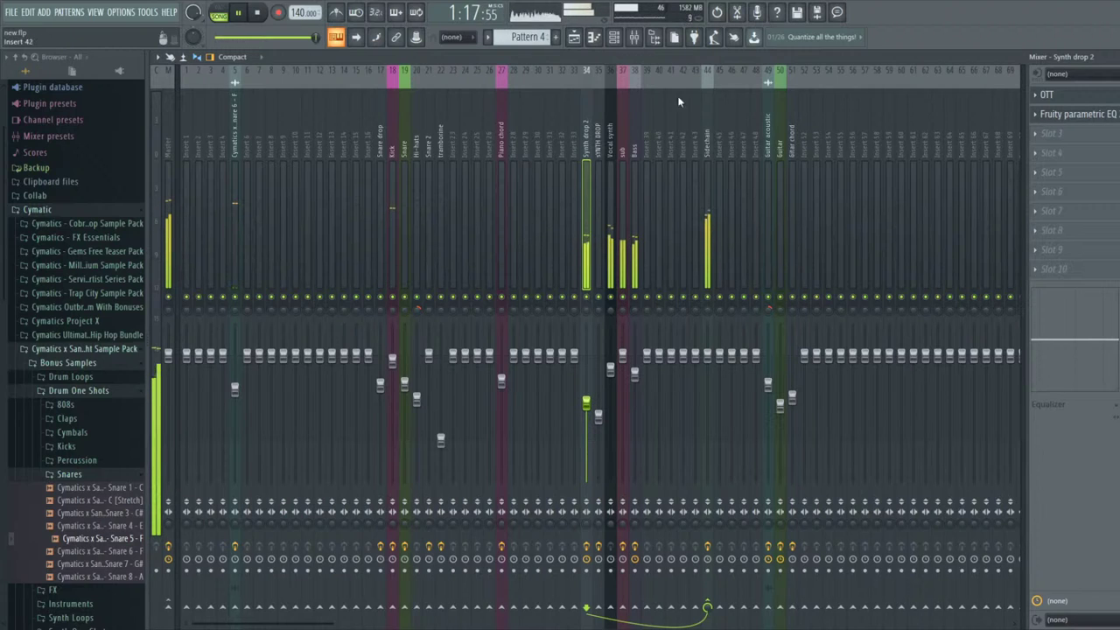
- Bring the whole arrangement into view in the playlist and briefly play the song's intro from bar 5
key(F5)
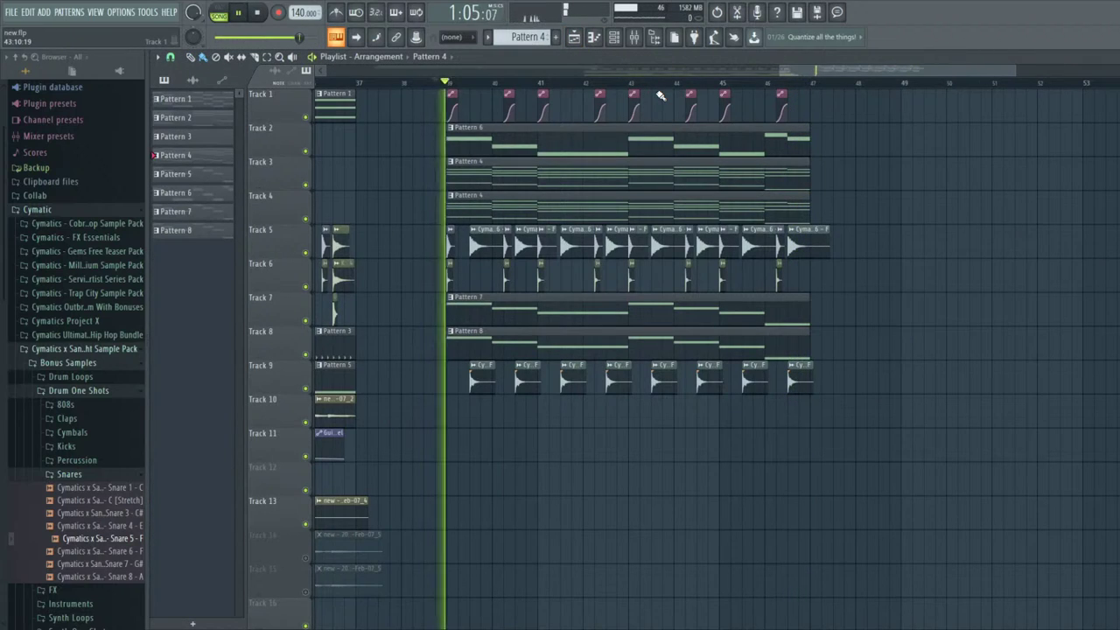
scroll(583, 117, down, 3)
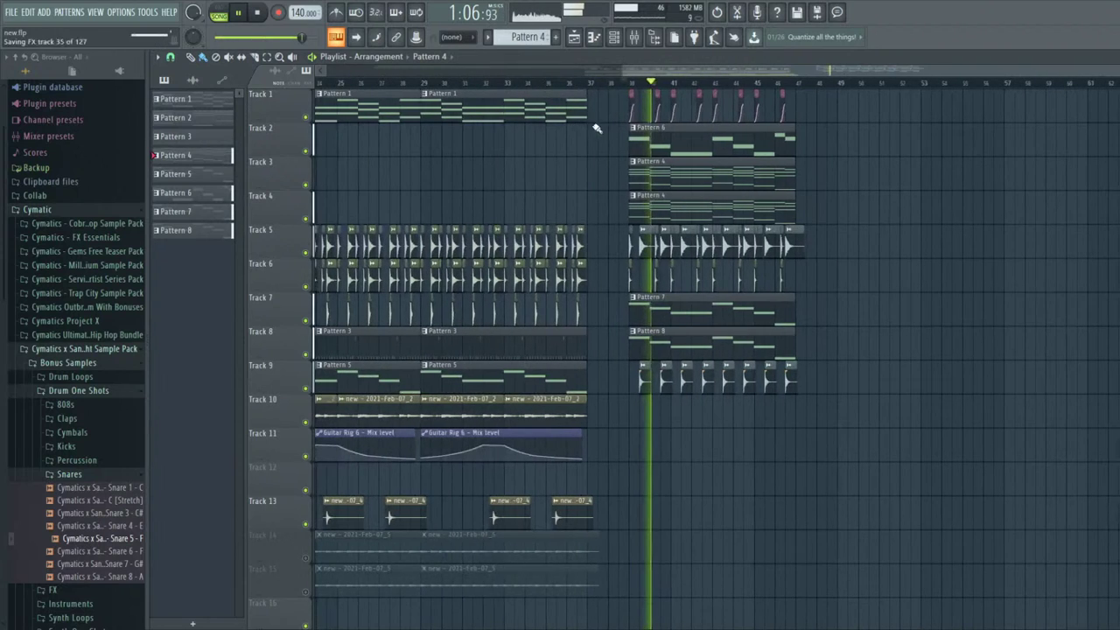
scroll(617, 127, up, 3)
scroll(620, 127, down, 3)
scroll(385, 93, down, 3)
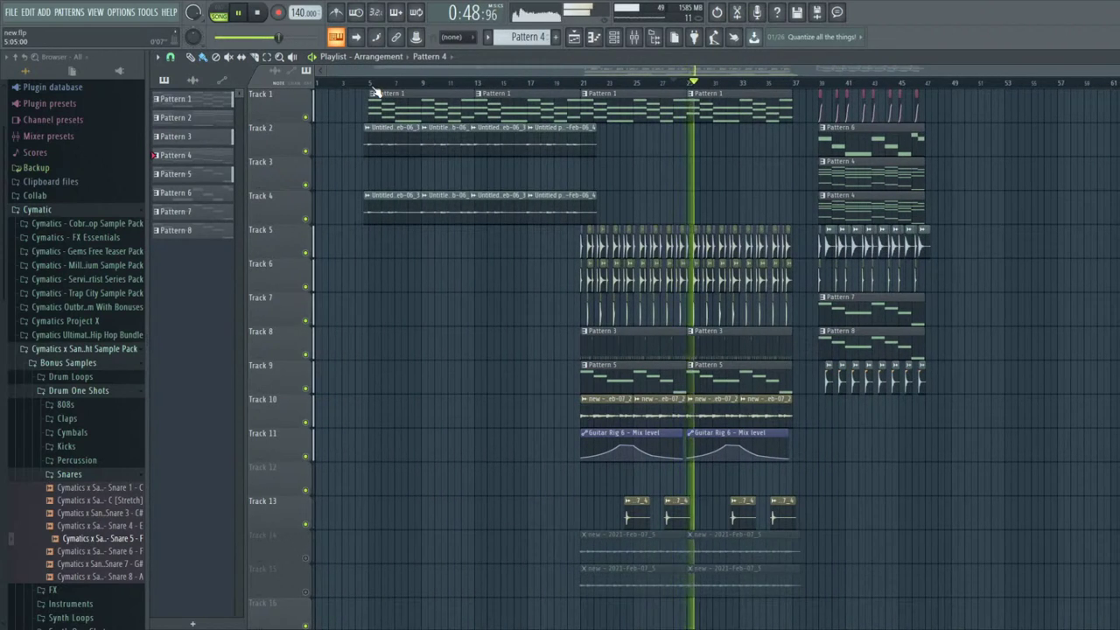
click(369, 84)
key(space)
key(space)
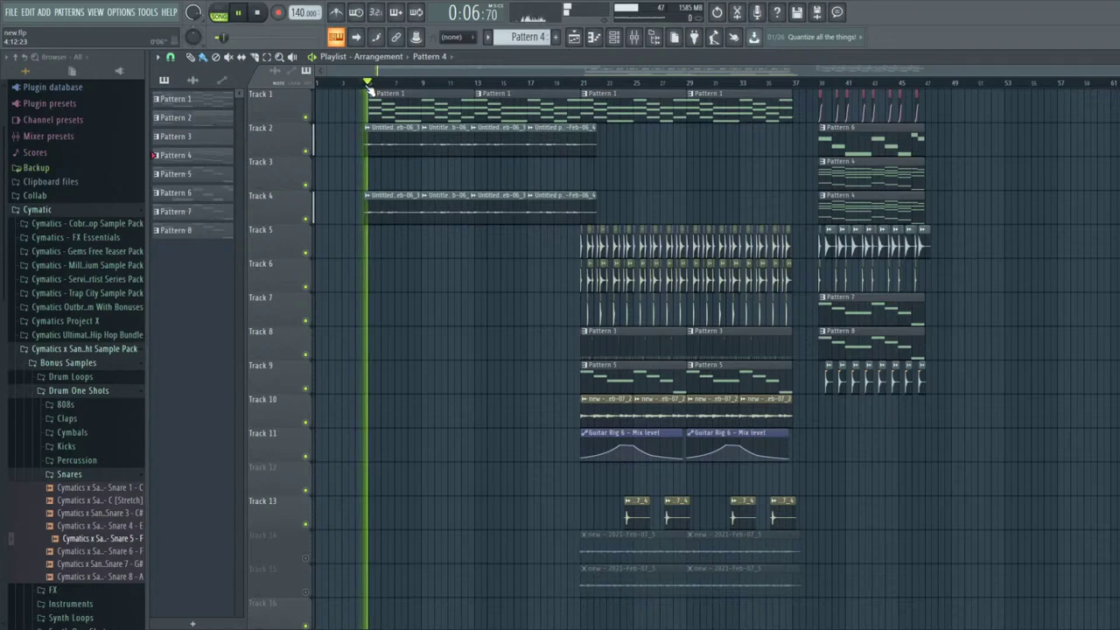
- Listen to the arrangement from just before bar 21 and to the drop from bar 39
click(567, 84)
scroll(590, 91, up, 4)
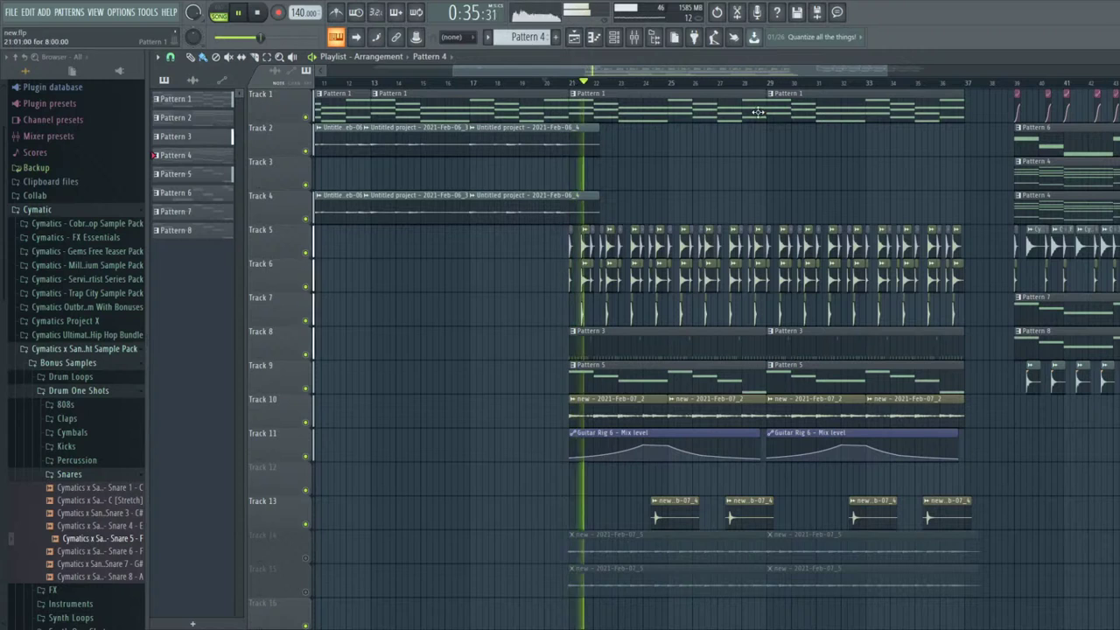
scroll(739, 174, down, 3)
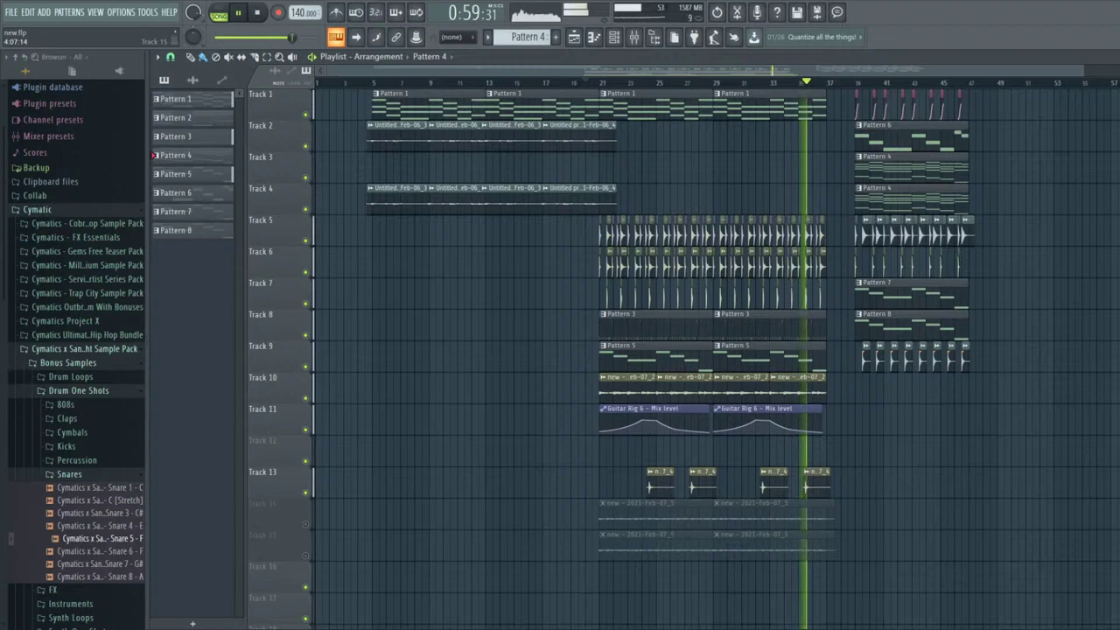
scroll(914, 140, up, 2)
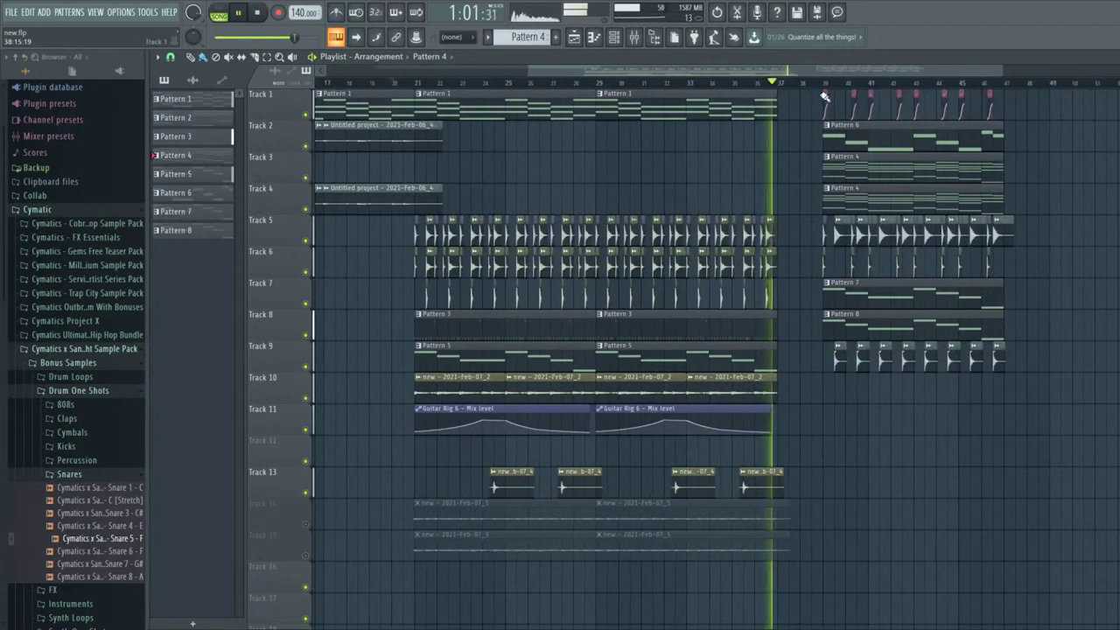
click(823, 84)
scroll(818, 114, down, 3)
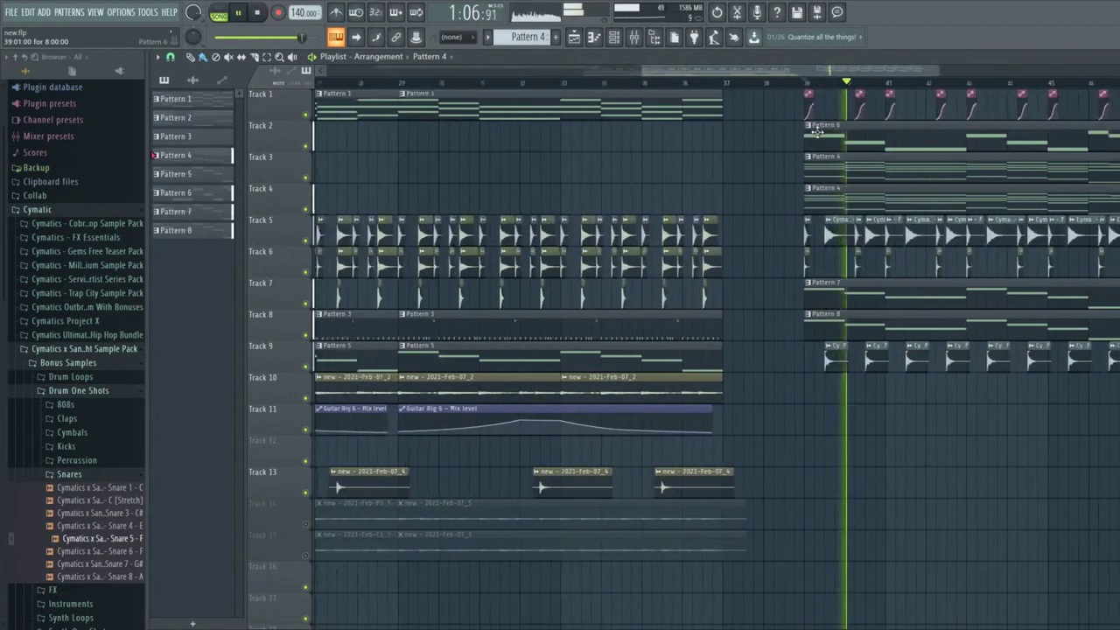
scroll(809, 140, up, 3)
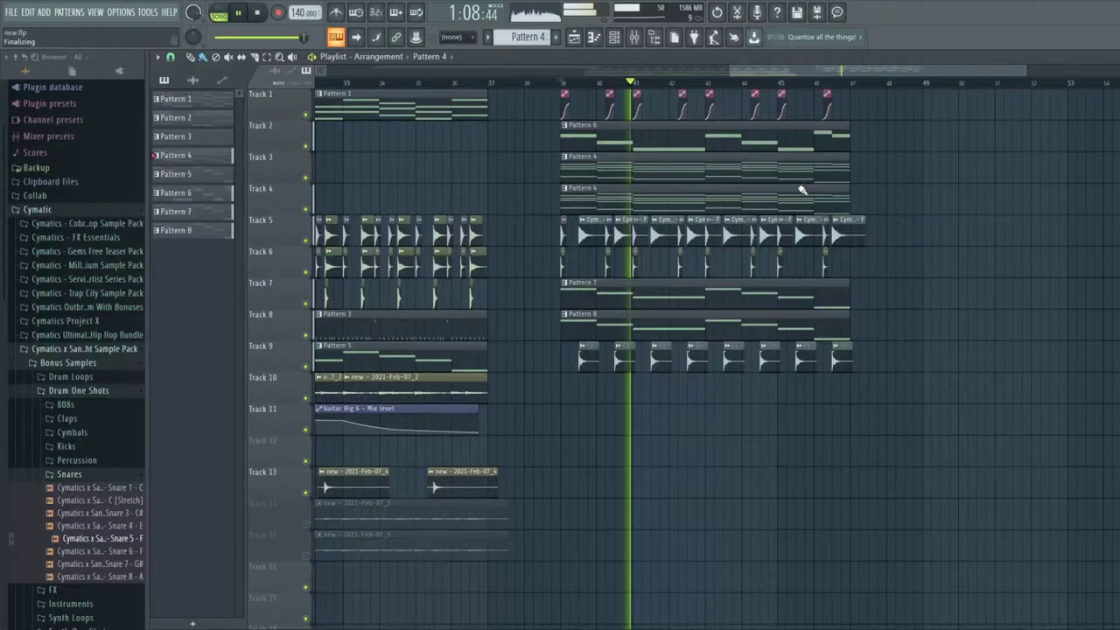
scroll(775, 185, up, 1)
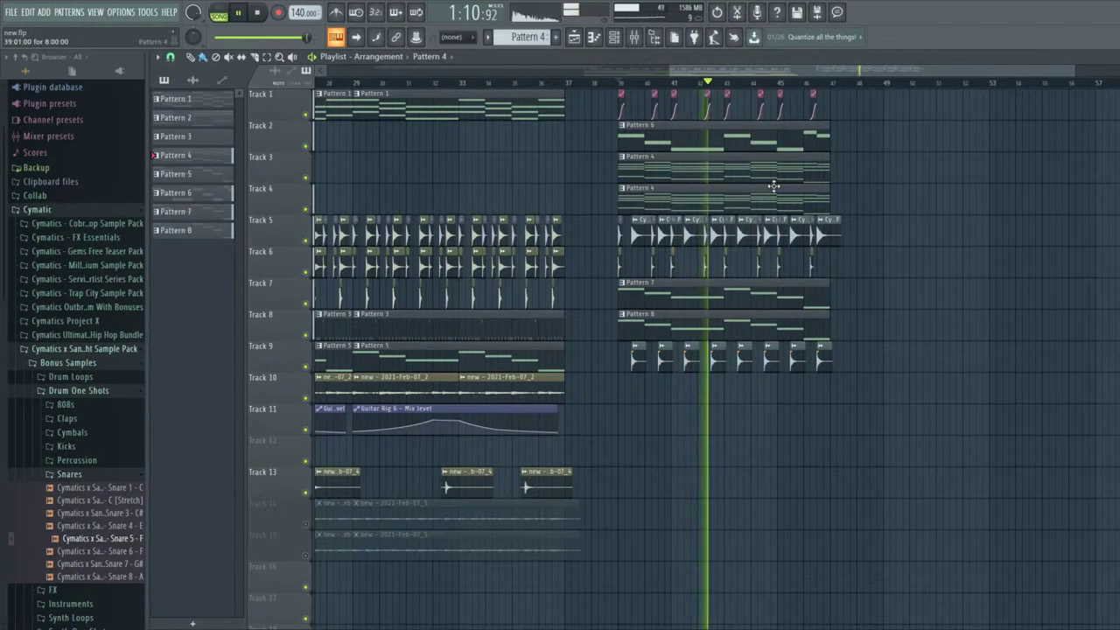
scroll(774, 185, up, 1)
scroll(774, 186, up, 1)
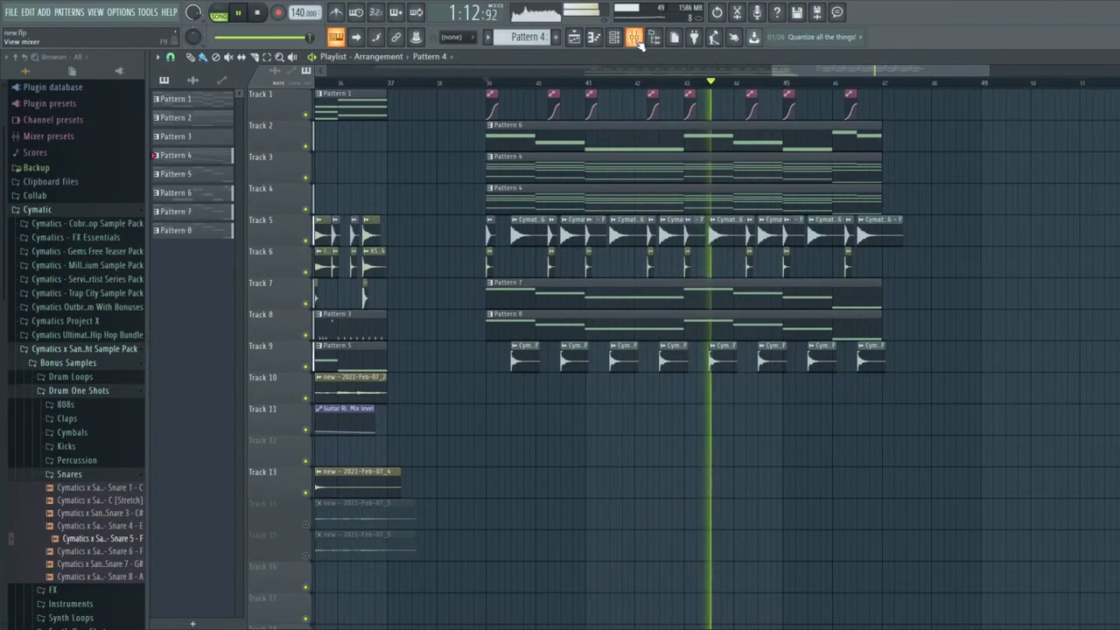
- Lower Synth drop 2's mixer volume to about -19 dB and solo the Vocal synth track
click(634, 42)
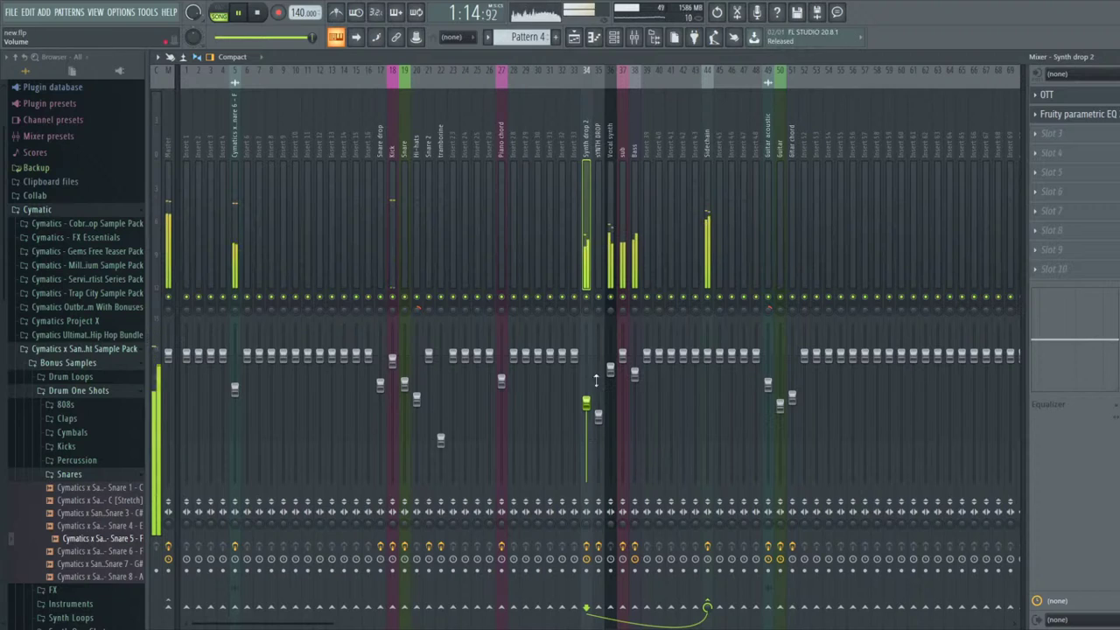
drag(586, 402, 585, 442)
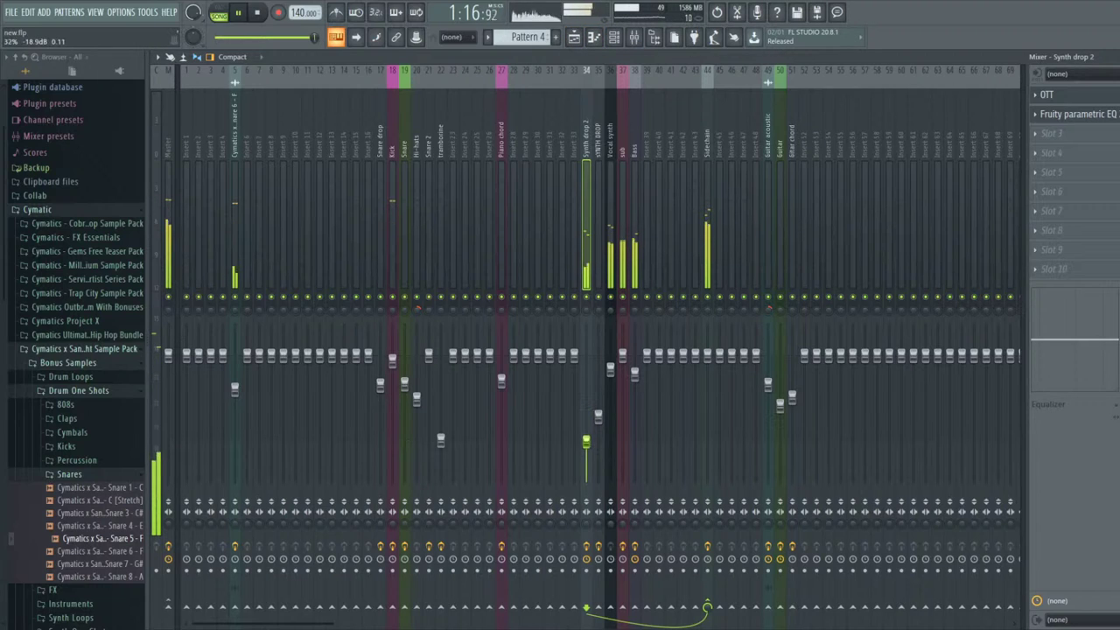
right_click(613, 297)
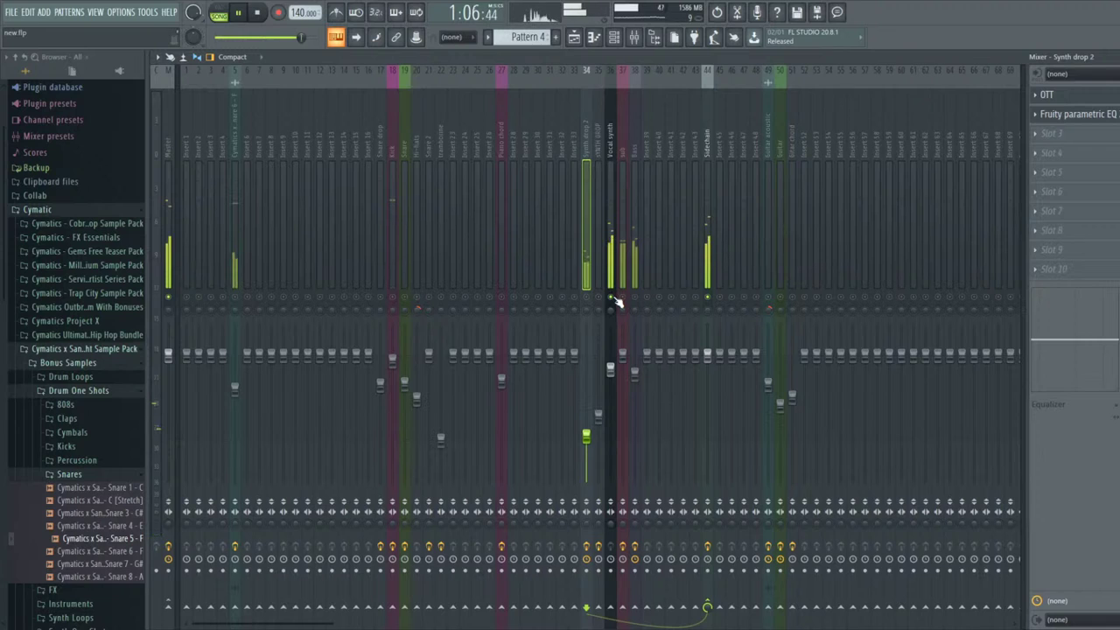
- Play the drop briefly from just before bar 39 in the playlist and stop playback
click(574, 37)
key(space)
click(474, 83)
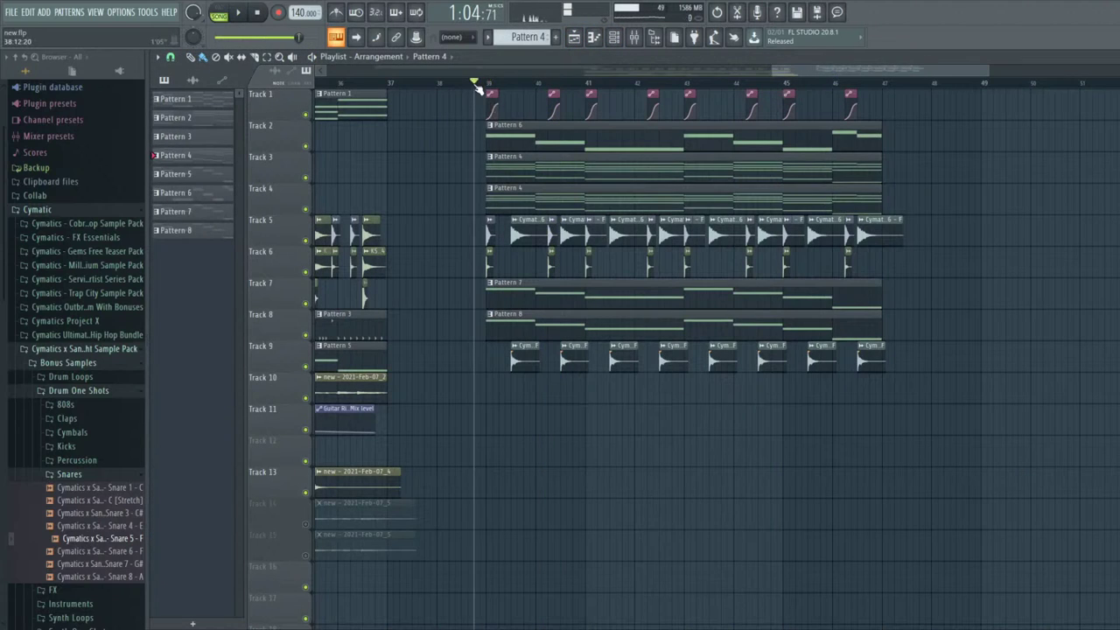
key(space)
key(space)
click(525, 229)
click(537, 208)
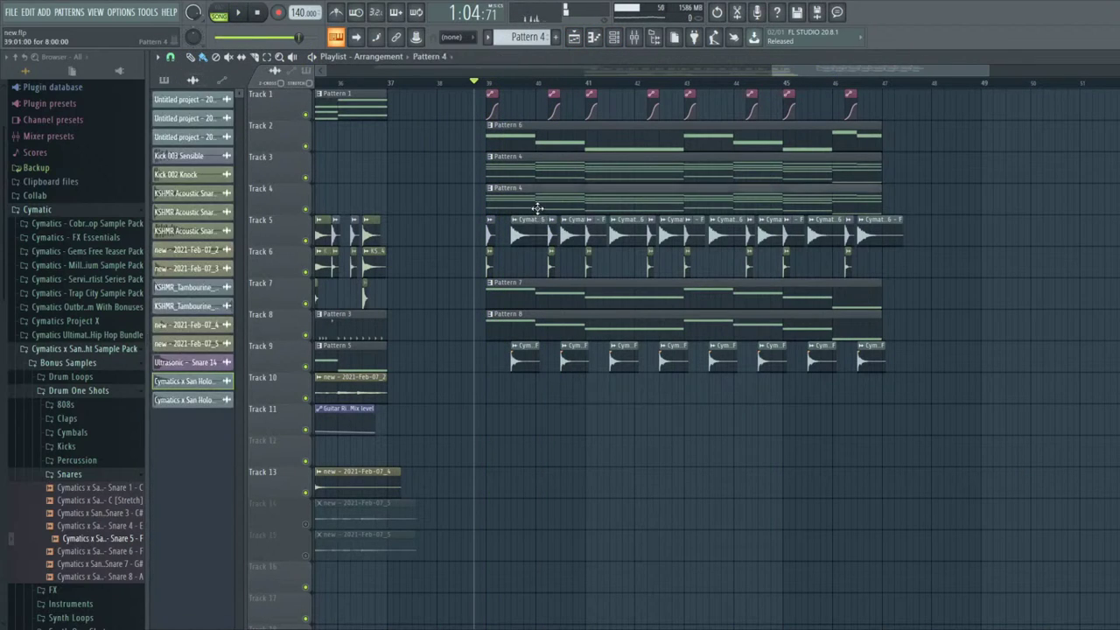
- Filter the channel rack to the SYNTH group and make Track 3's Pattern 4 clip a unique pattern
key(F6)
key(space)
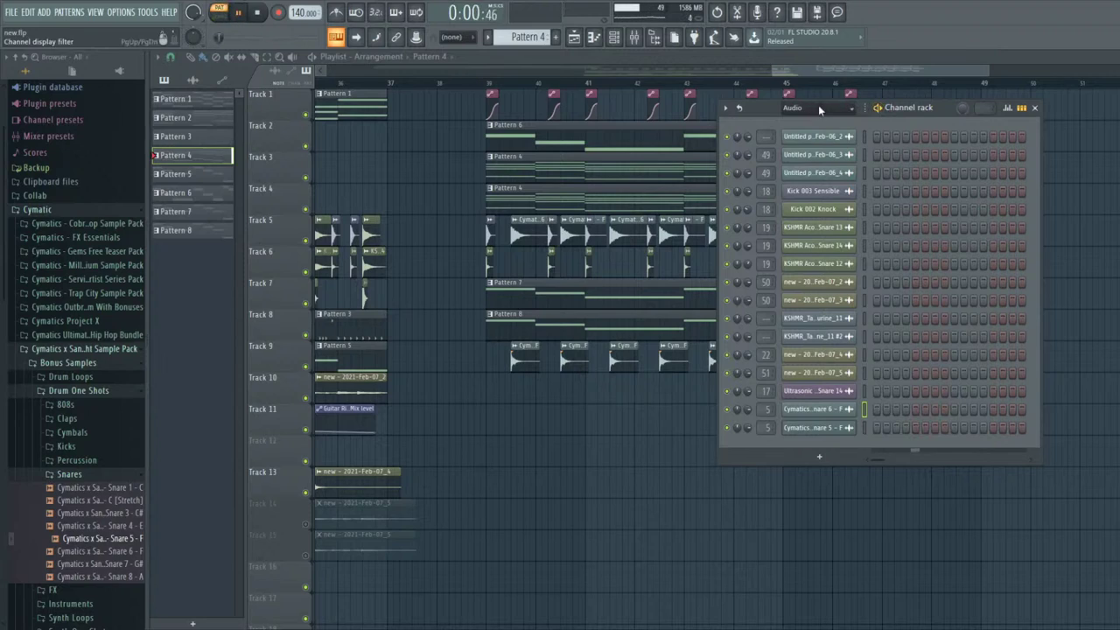
key(Page_Down)
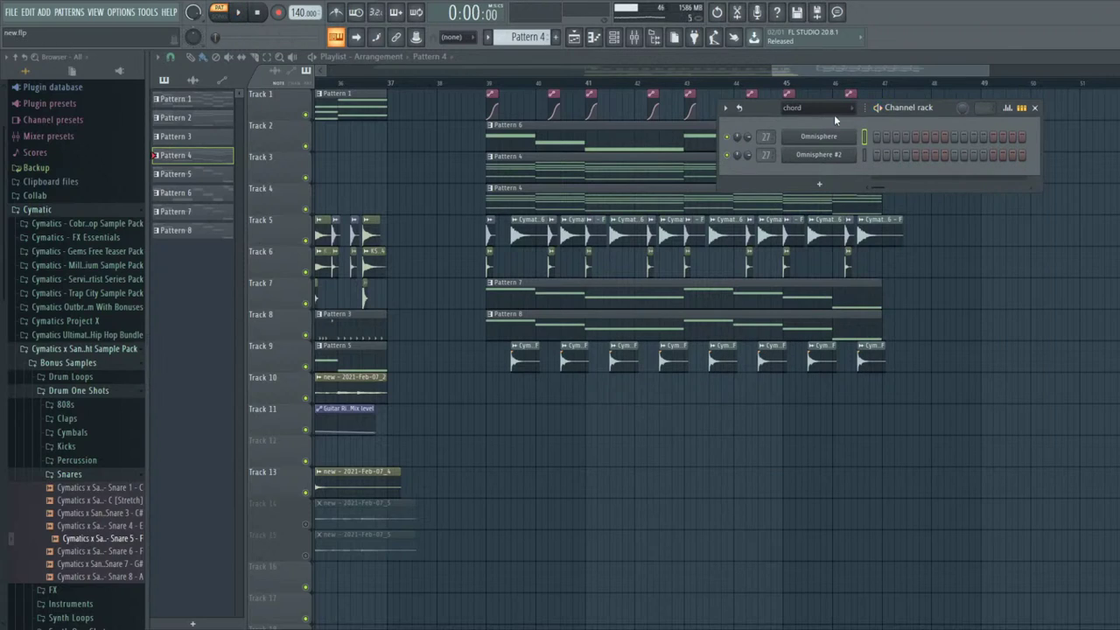
key(Page_Down)
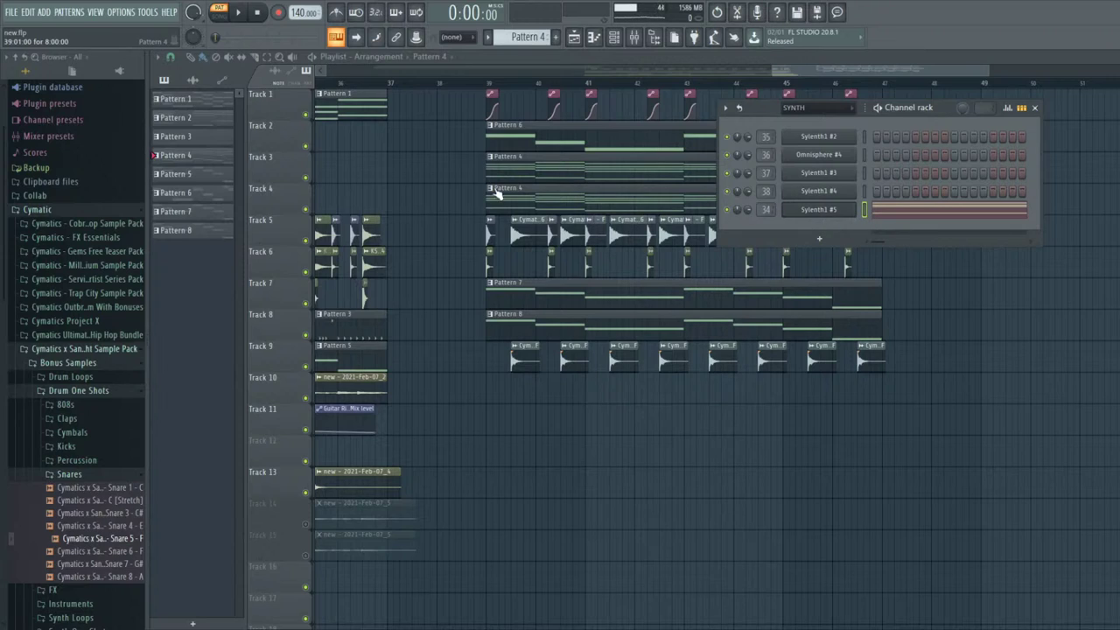
click(494, 162)
double_click(550, 190)
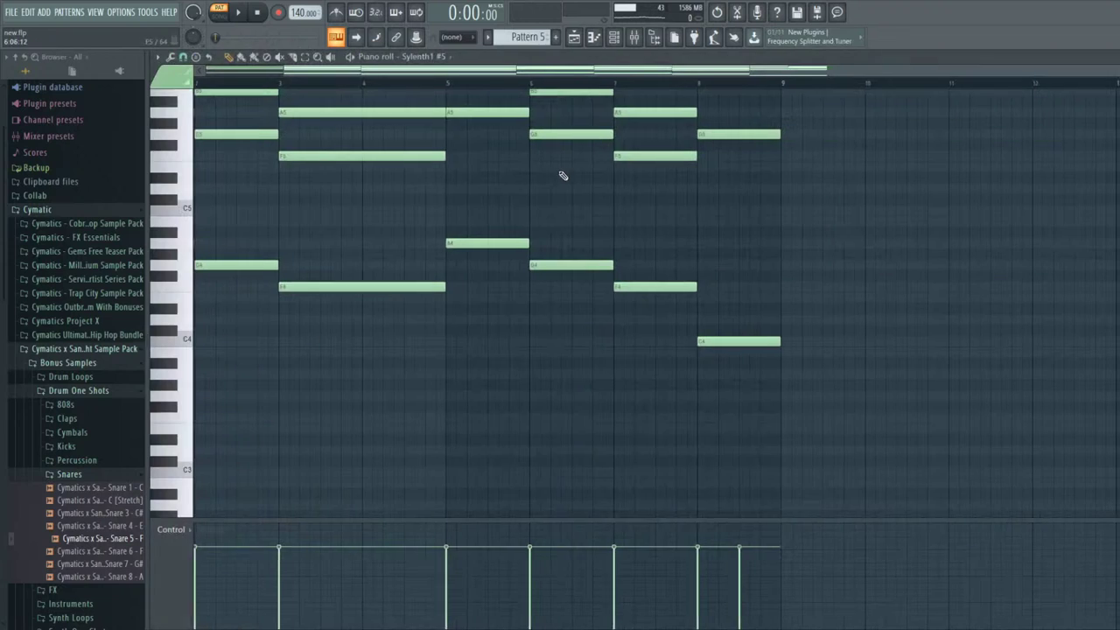
- Move Sylenth1 #5's notes in Pattern 5 to Sylenth1 #2 and clear the stray copy on Sylenth1 #3
click(613, 37)
key(ctrl+x)
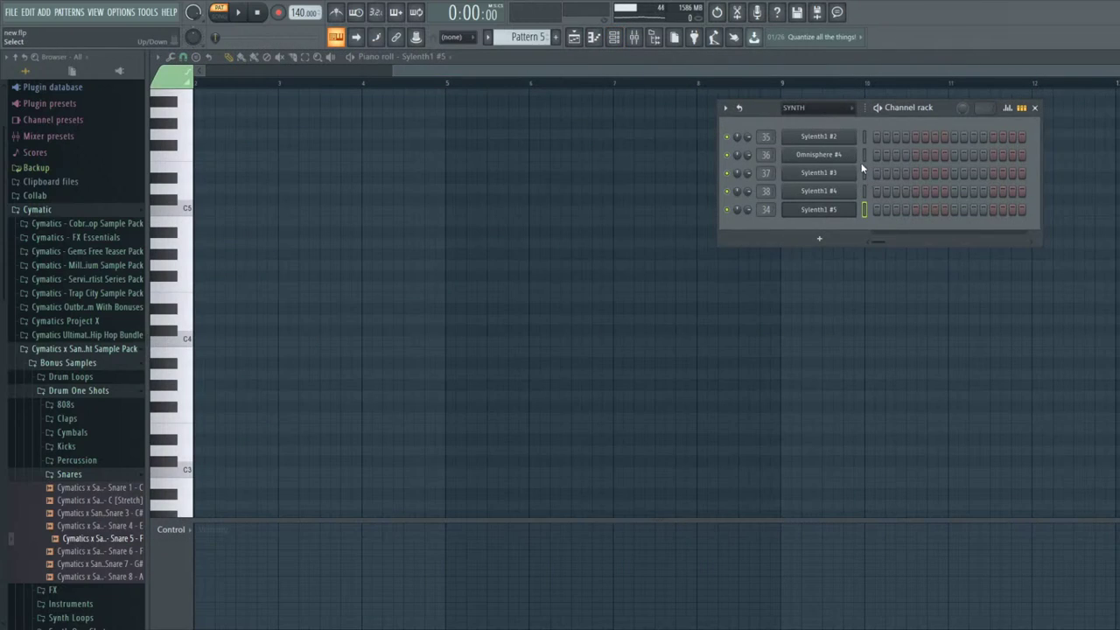
click(861, 168)
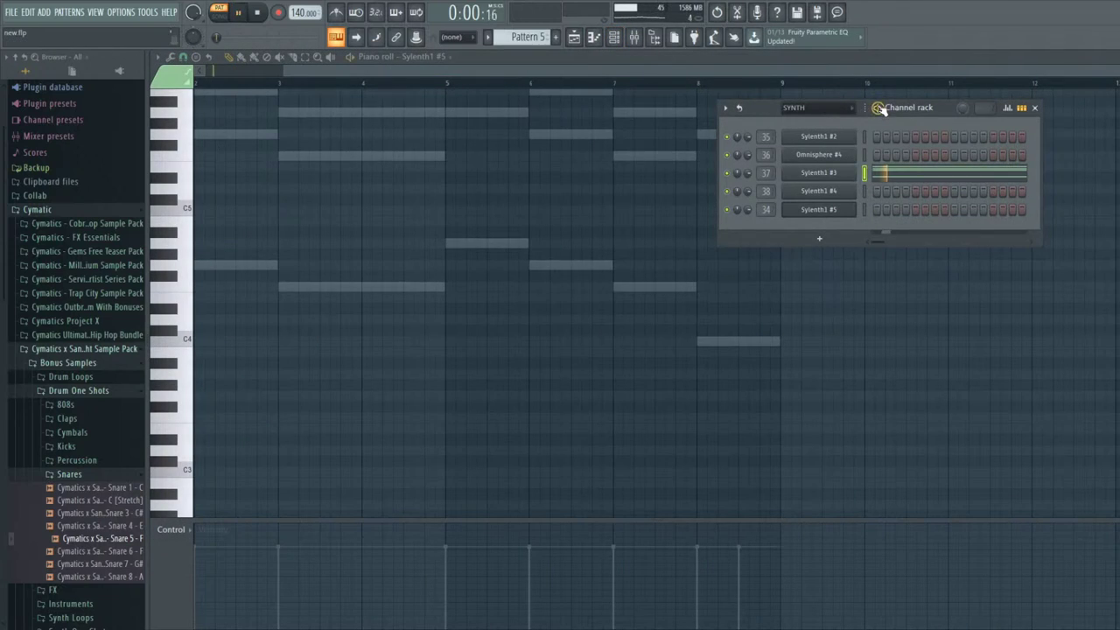
click(865, 136)
key(ctrl+v)
click(863, 176)
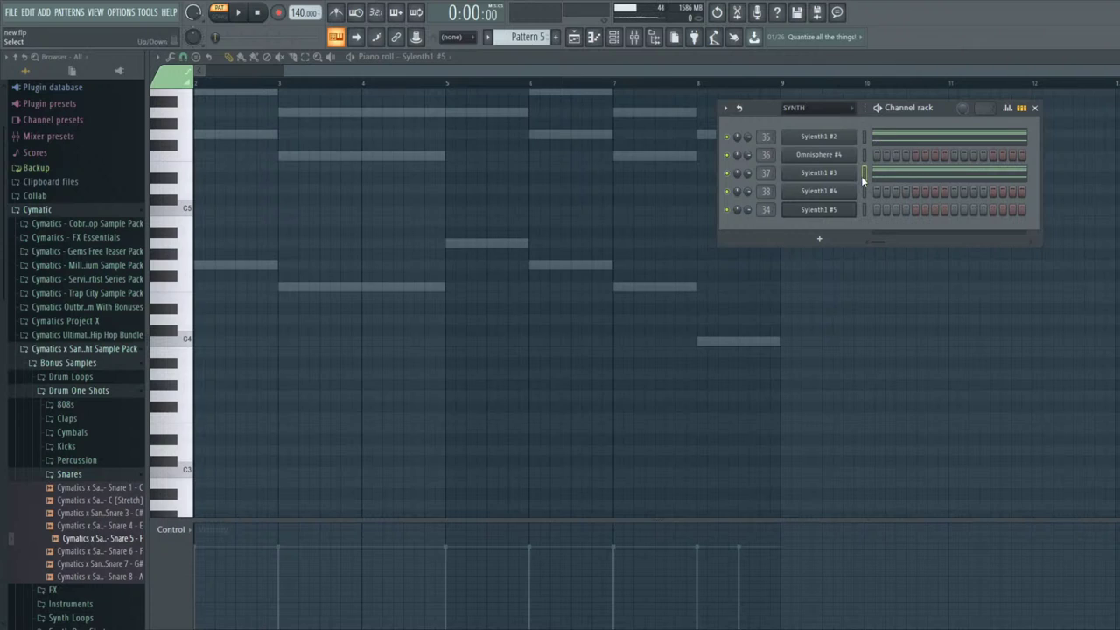
click(864, 179)
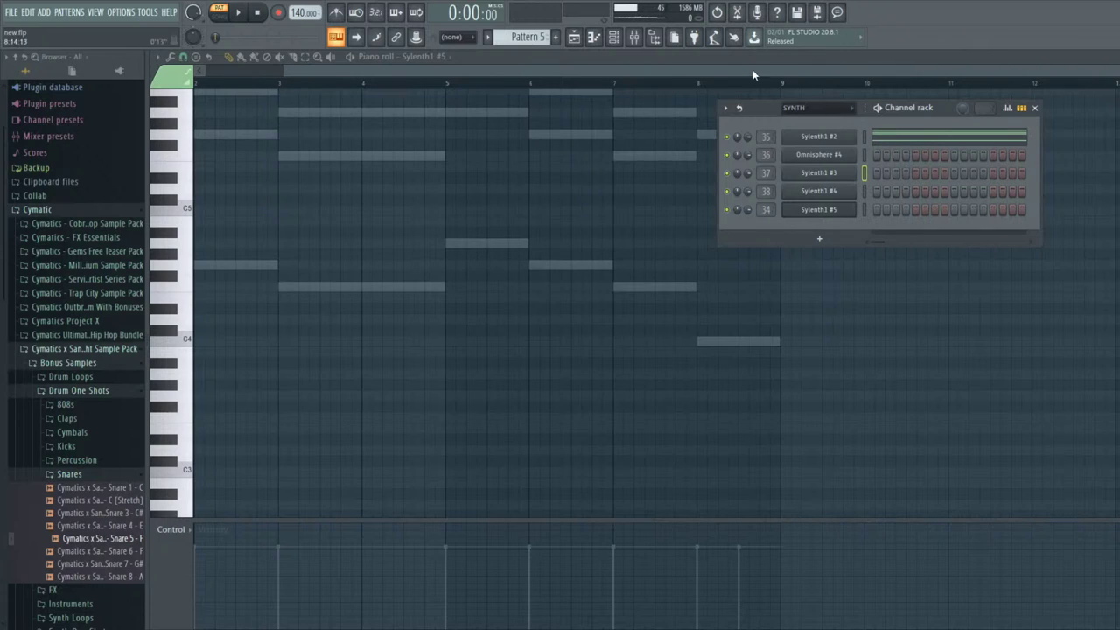
- Play the drop from just before bar 39 with the mixer open to check the levels of both chord synths
click(572, 37)
click(473, 83)
key(space)
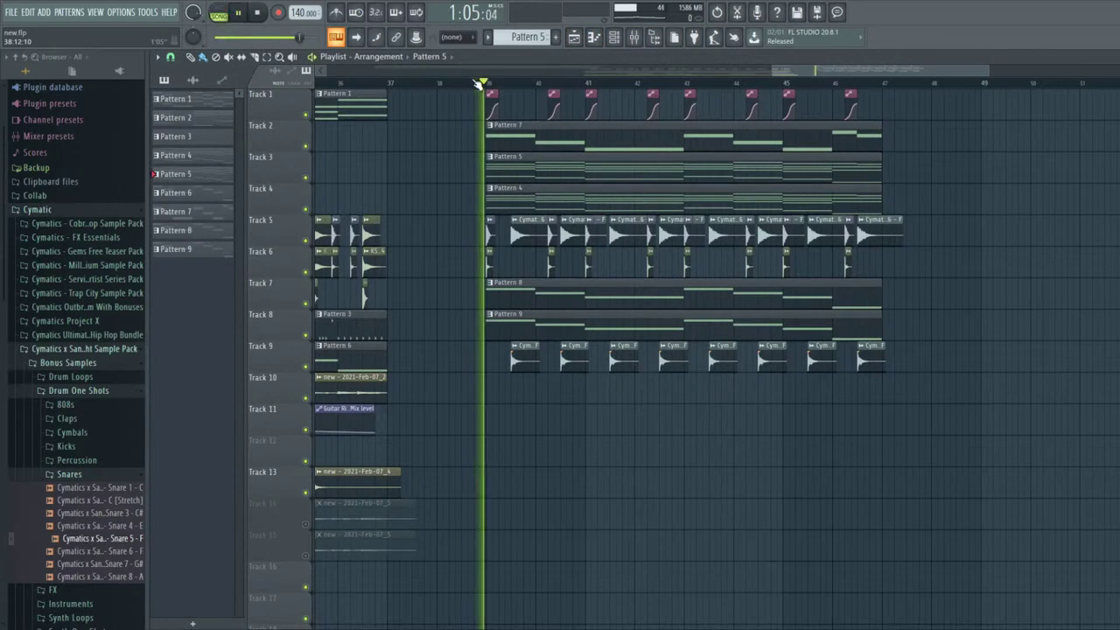
key(space)
click(633, 37)
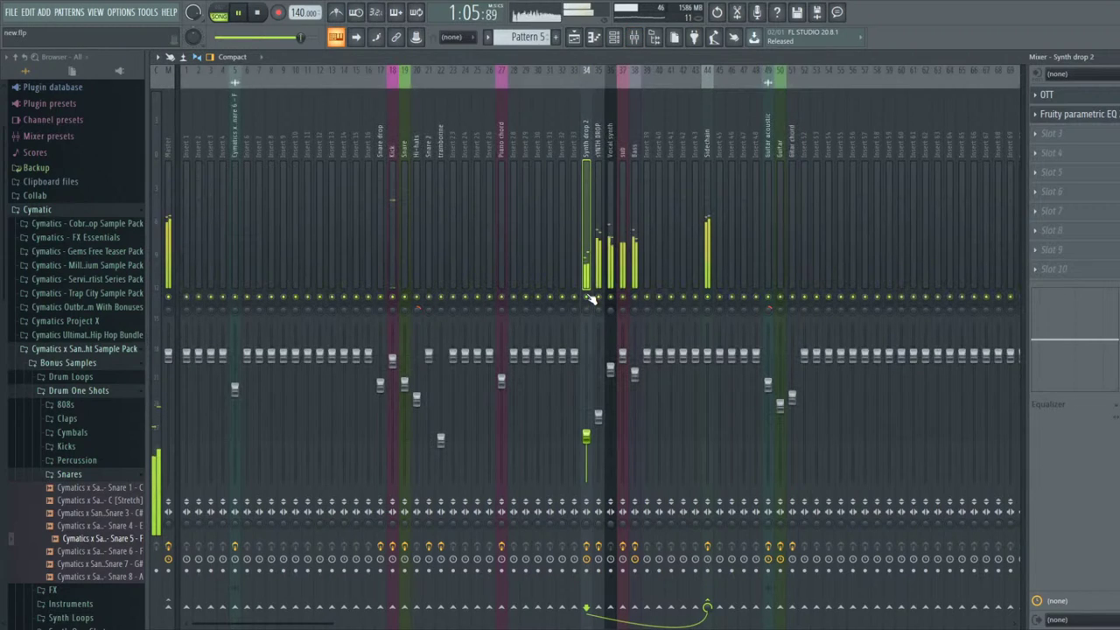
- Solo the SYNTH DROP mixer track during playback and check the Pattern 5 chord notes of Sylenth1 #2 in the piano roll
right_click(599, 297)
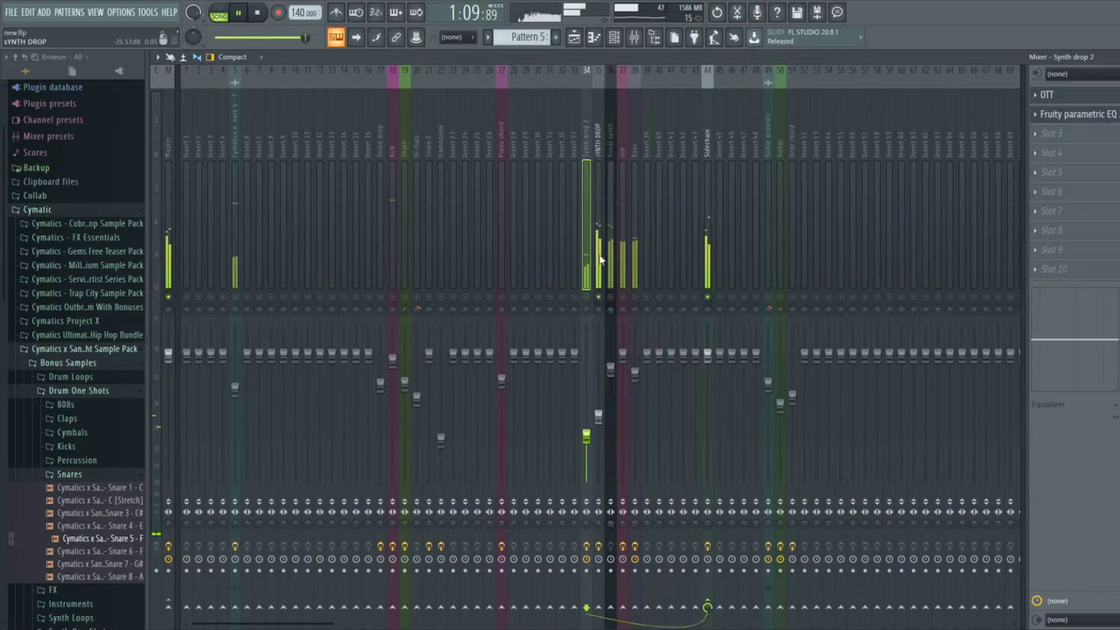
key(space)
click(597, 39)
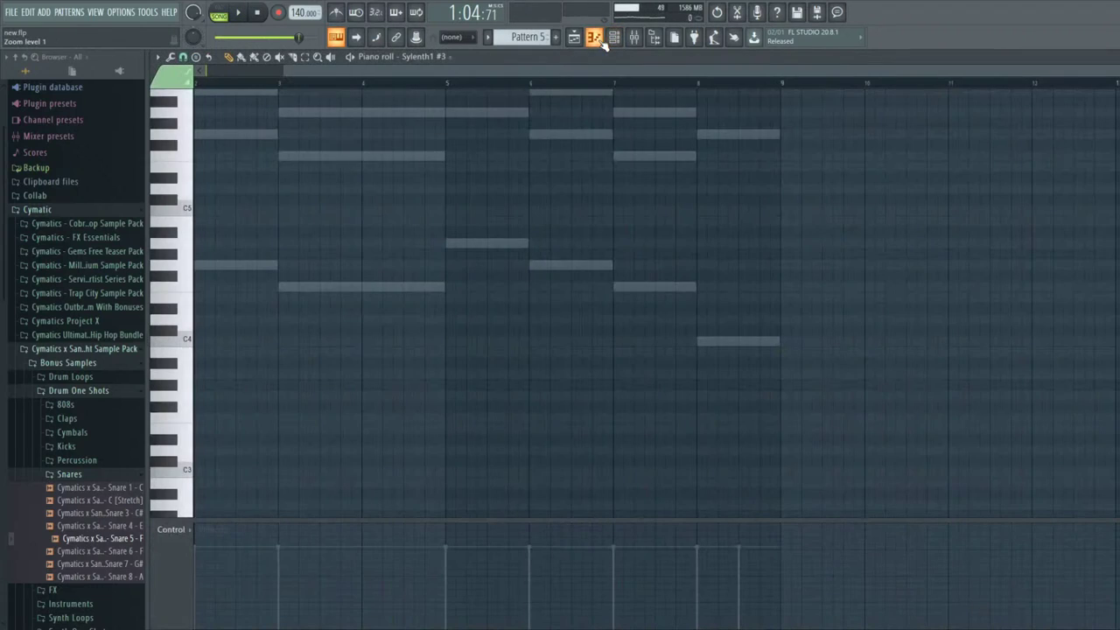
double_click(413, 155)
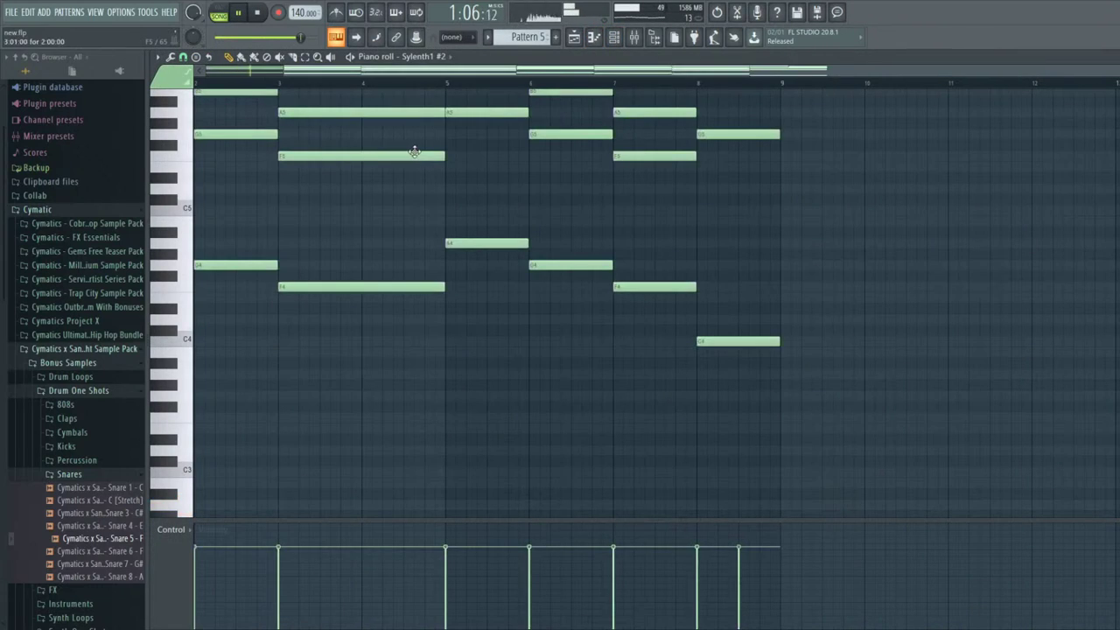
key(ctrl+a)
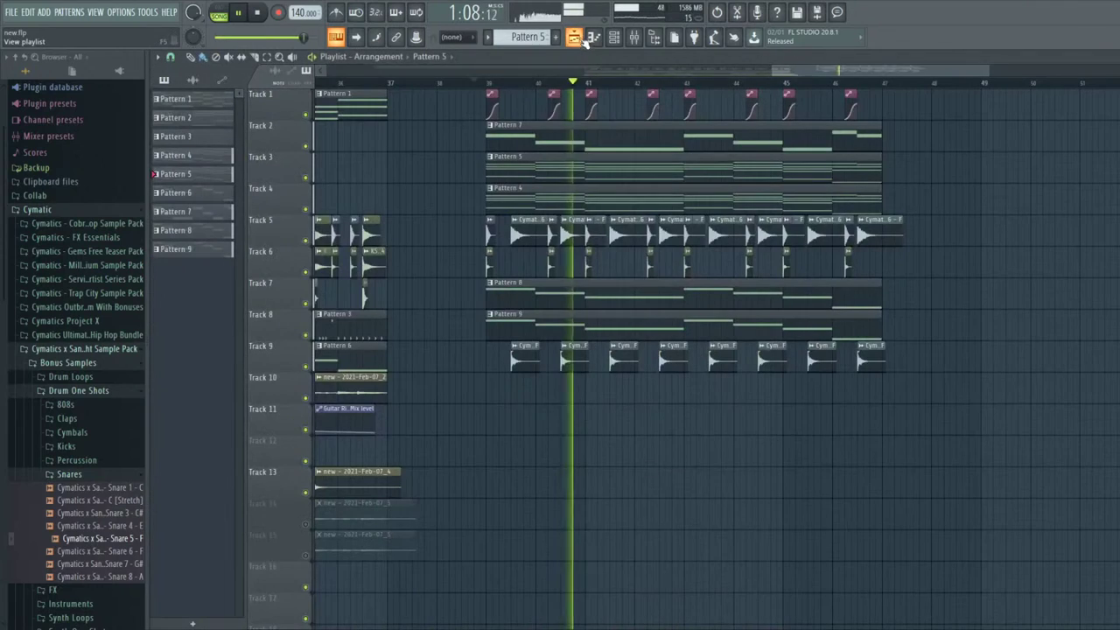
- Reset the playback position to the start of the drop at bar 39 and unsolo the SYNTH DROP mixer track
key(F5)
key(space)
click(489, 83)
click(632, 38)
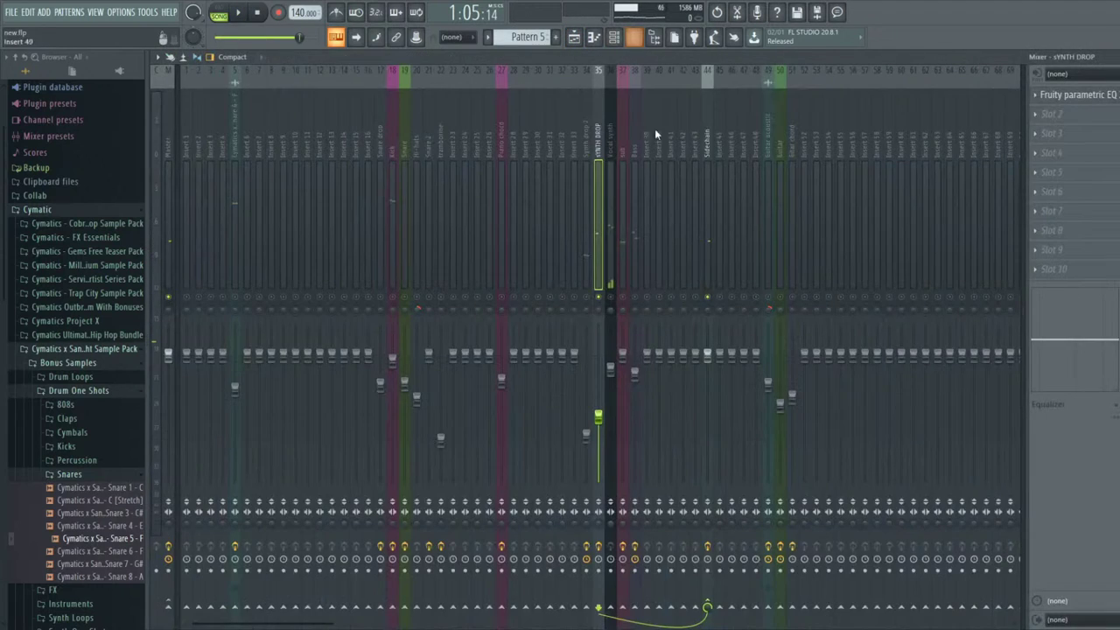
right_click(601, 297)
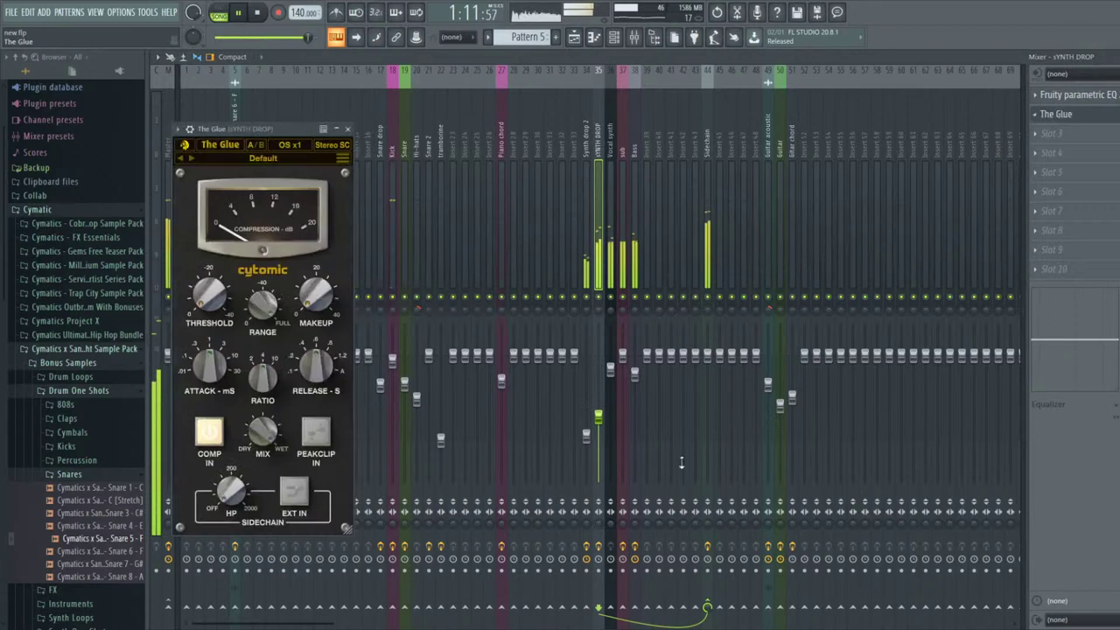
- Load The Glue on the SYNTH DROP track and set its threshold to -10.8 dB and makeup to 5.4 dB
key(space)
drag(223, 300, 208, 273)
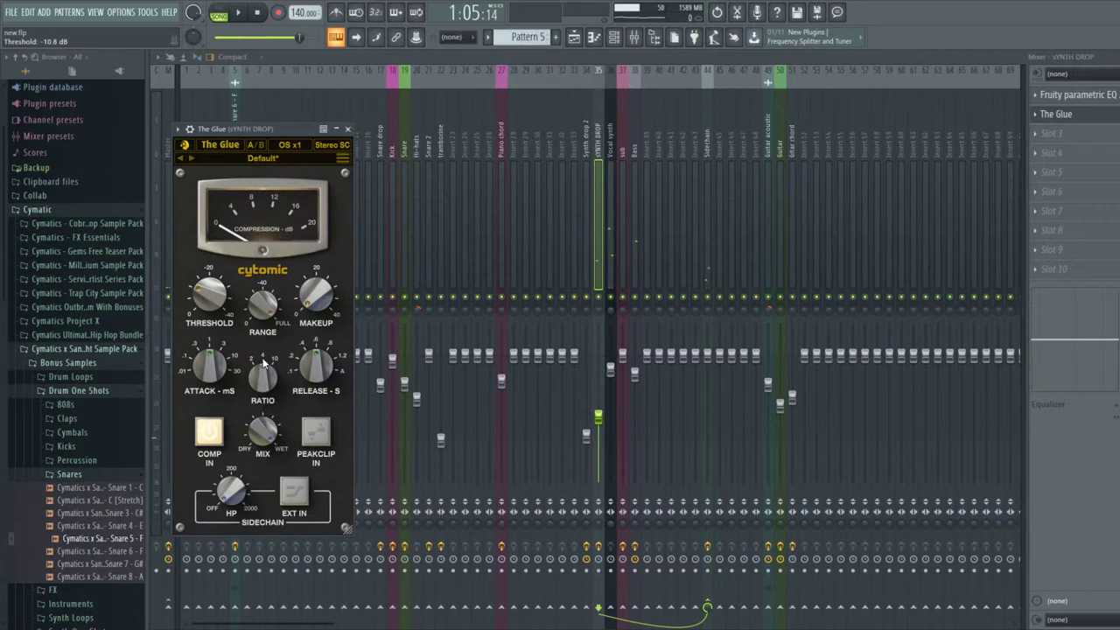
key(space)
drag(310, 304, 310, 292)
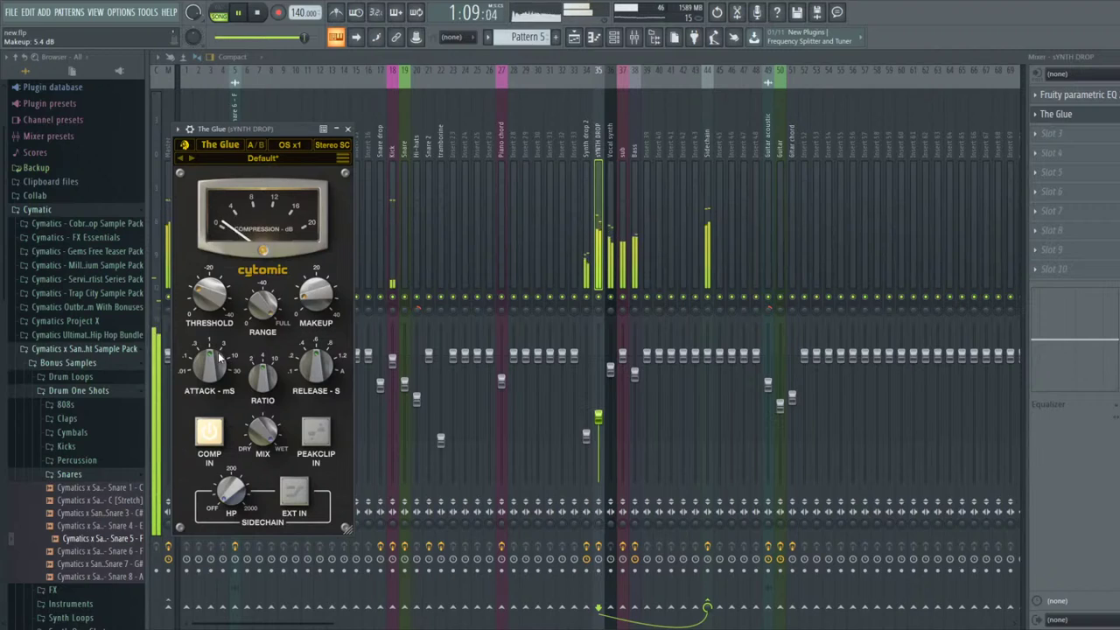
- Shorten The Glue's attack, set ratio 10 and release 0.8 s, adjust the range and set the threshold to -14.6 dB
drag(209, 362, 196, 375)
drag(271, 376, 271, 357)
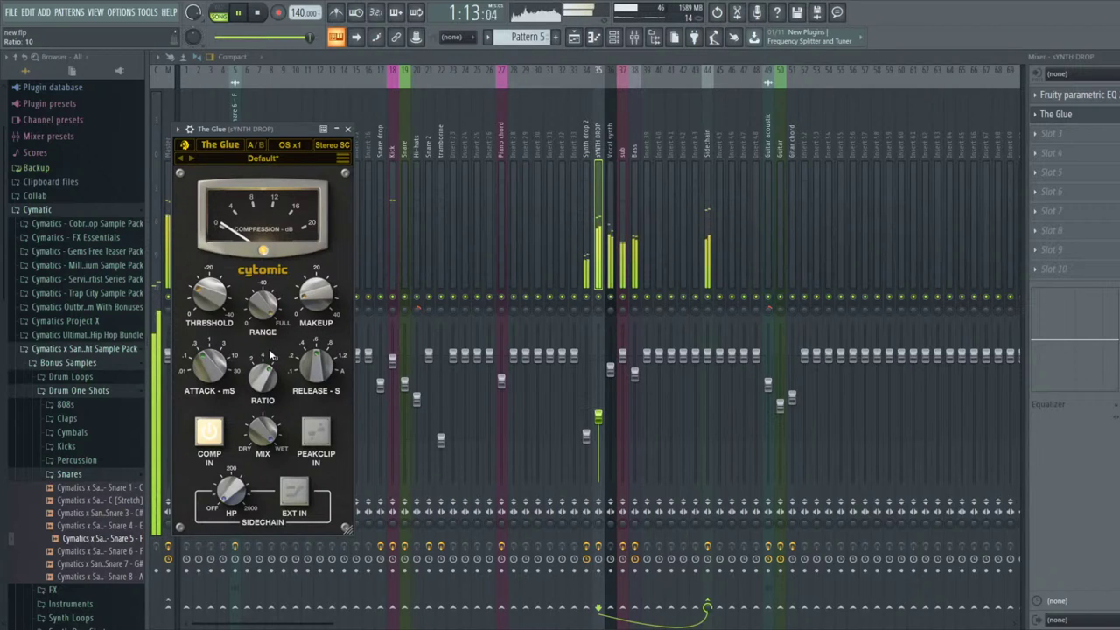
drag(318, 373, 317, 355)
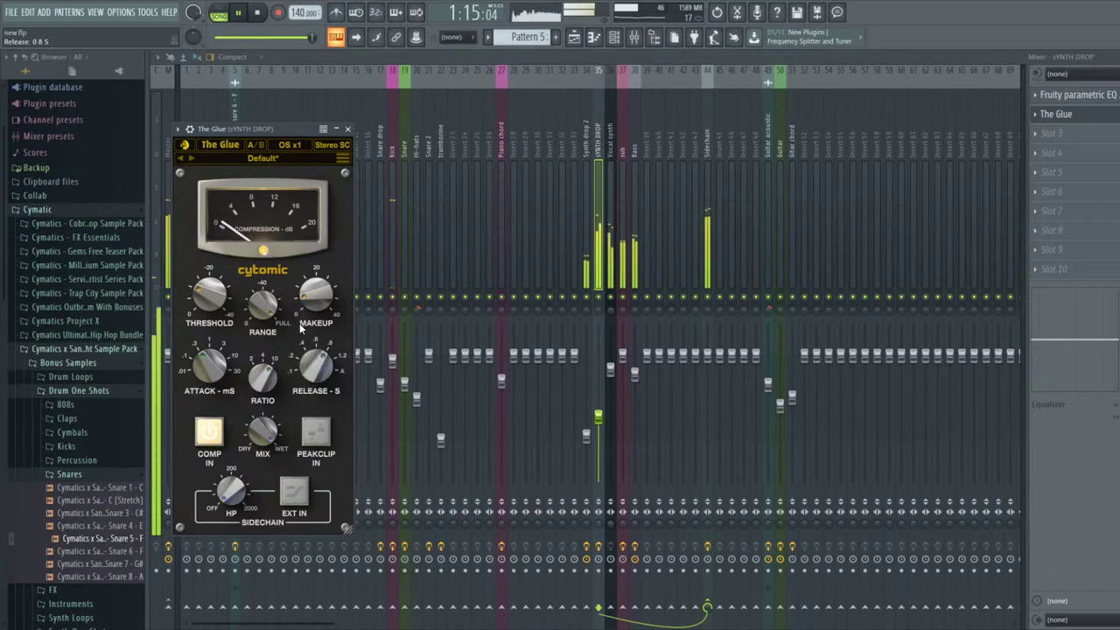
drag(266, 310, 254, 360)
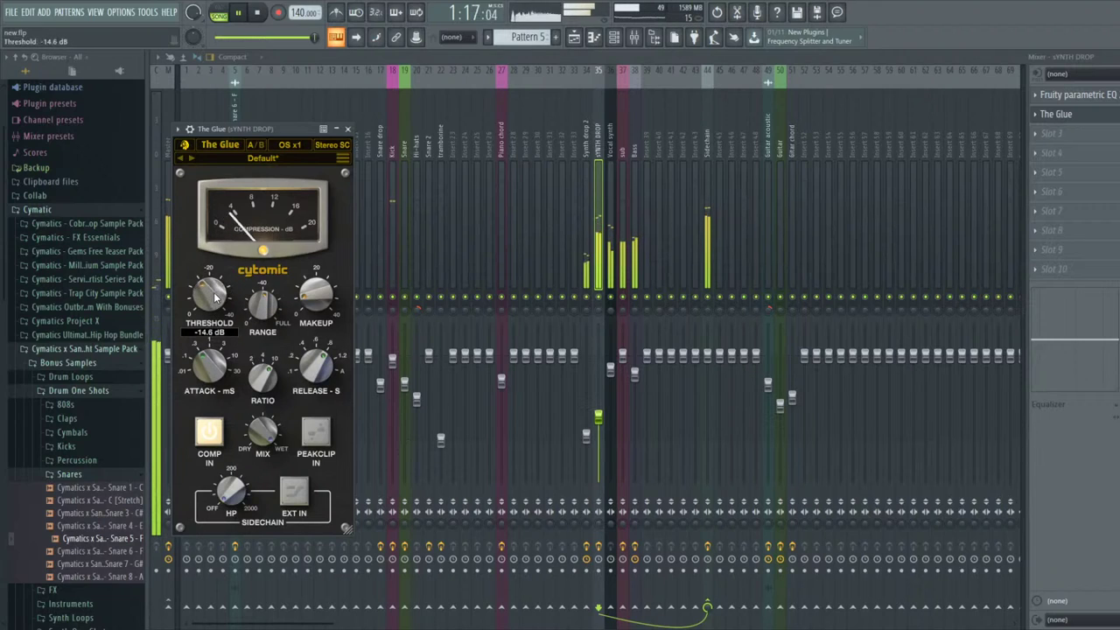
- Set The Glue's ratio to 2, attack to 0.01 ms and makeup to 7.4 dB, and close the plugin
mouse_move(315, 299)
mouse_down()
mouse_move(307, 283)
mouse_move(313, 293)
mouse_up()
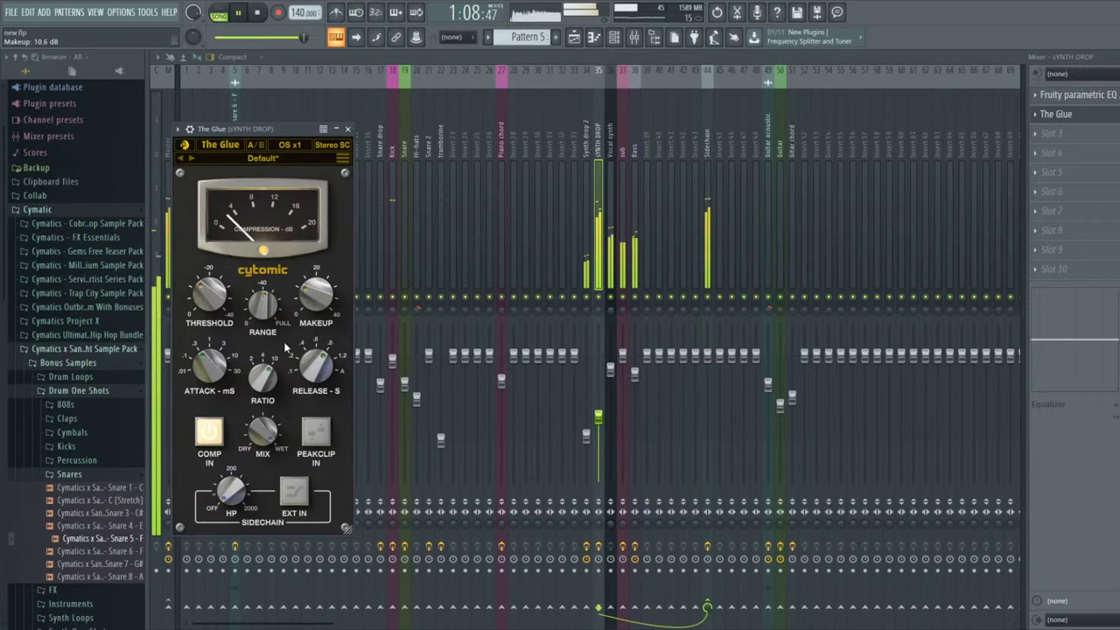
drag(263, 405, 268, 408)
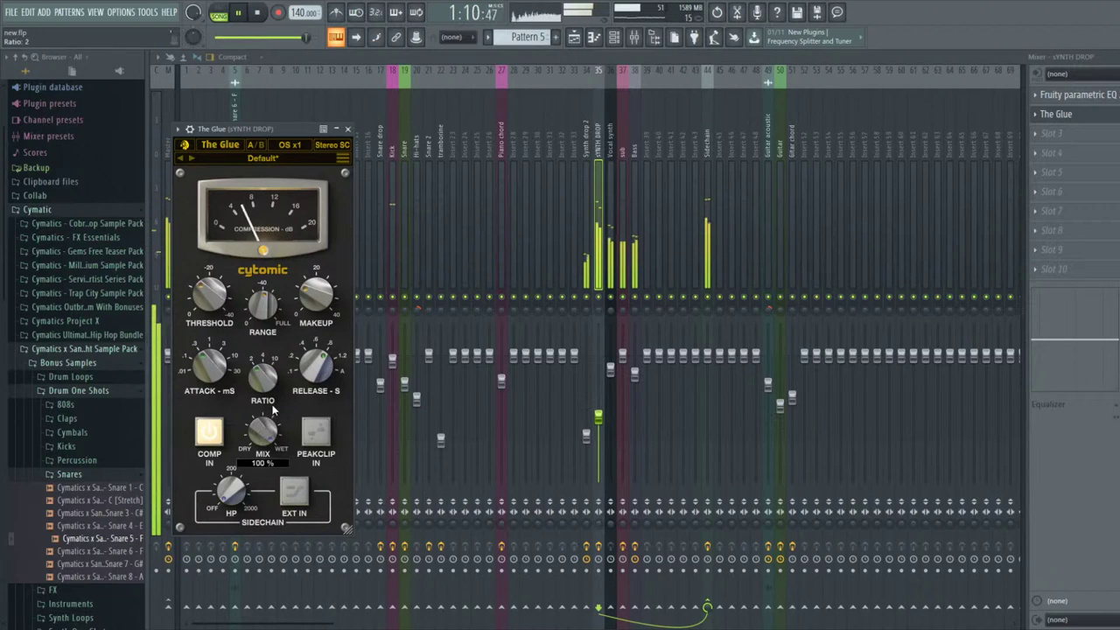
drag(219, 377, 197, 408)
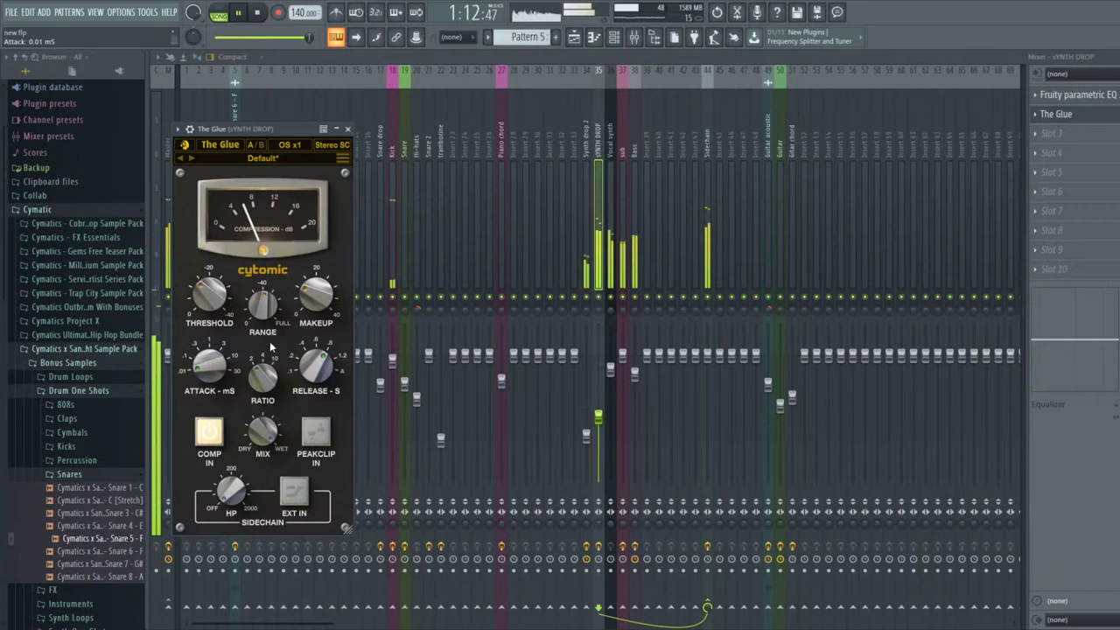
drag(313, 301, 310, 307)
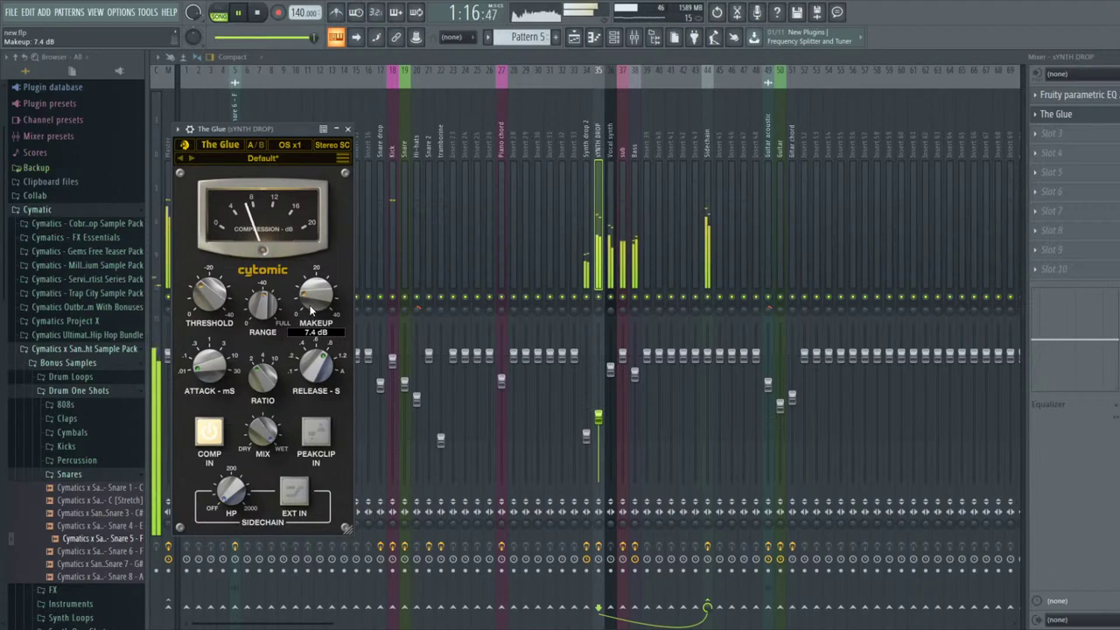
click(348, 128)
- Raise the volume of the Synth drop 2 track and slightly raise the SYNTH DROP track
click(586, 418)
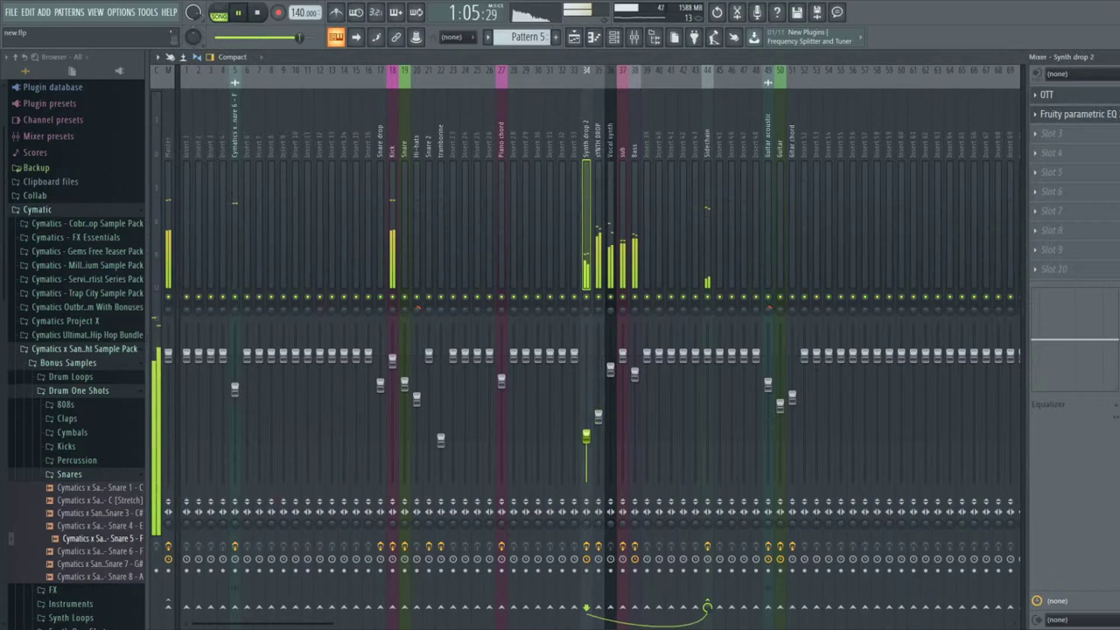
click(598, 417)
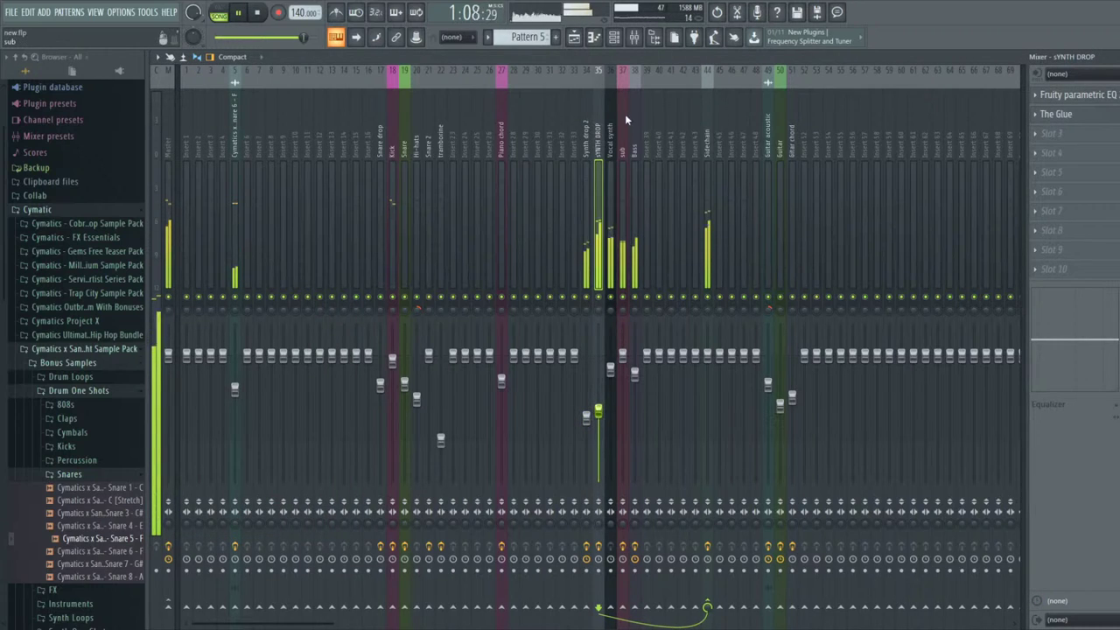
- Play the section before the drop twice from bar 21 in the playlist to review the arrangement
click(576, 40)
scroll(525, 213, down, 4)
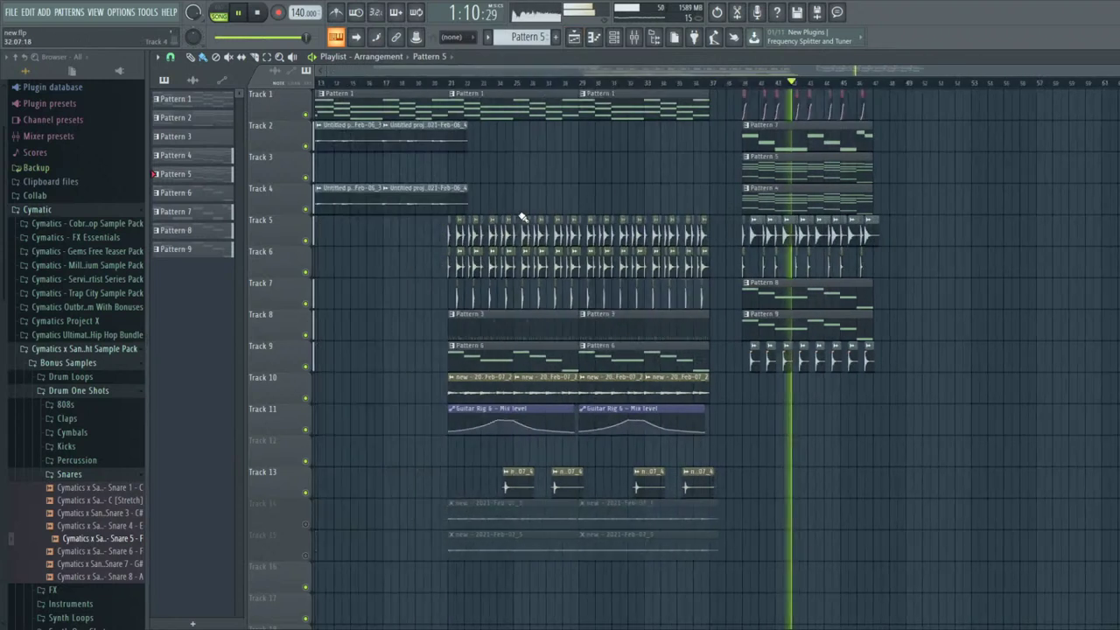
key(space)
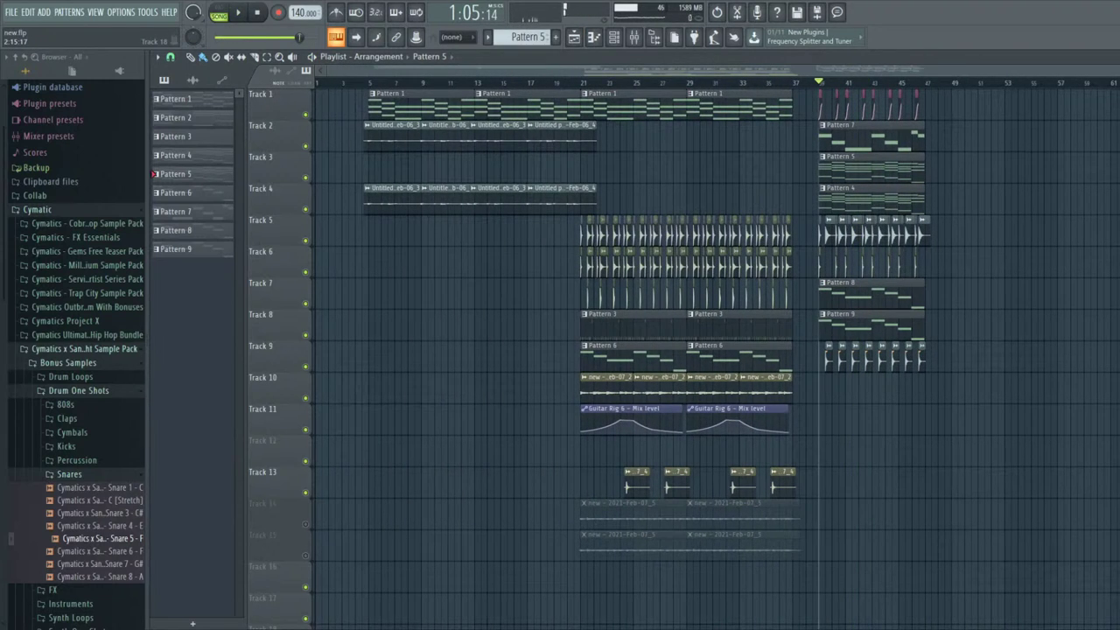
click(583, 83)
key(space)
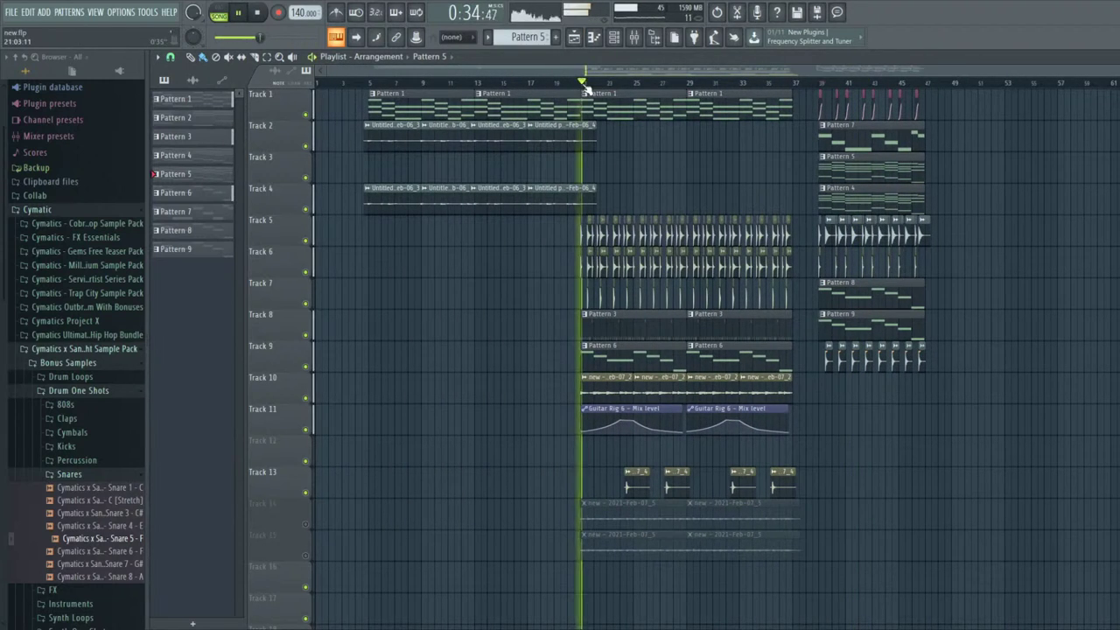
scroll(643, 166, up, 2)
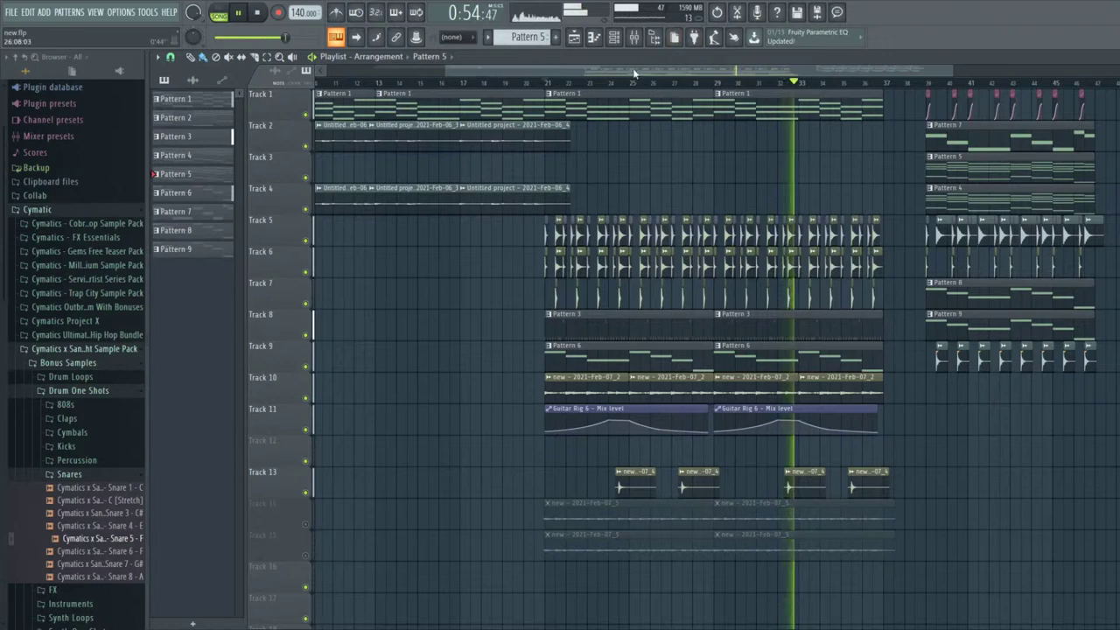
key(space)
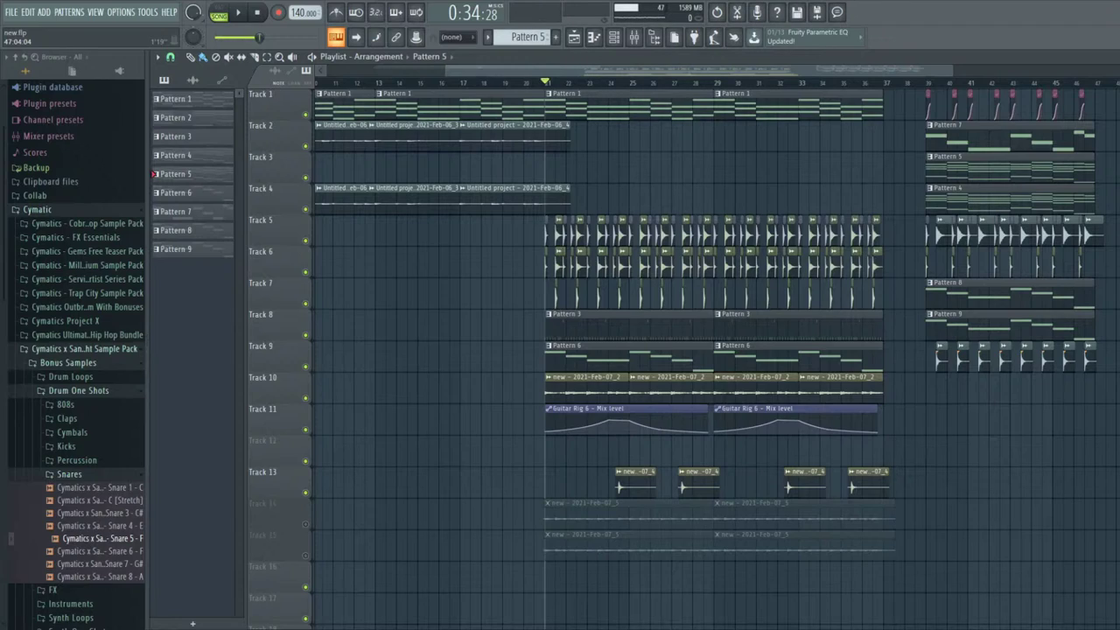
scroll(553, 105, down, 3)
key(space)
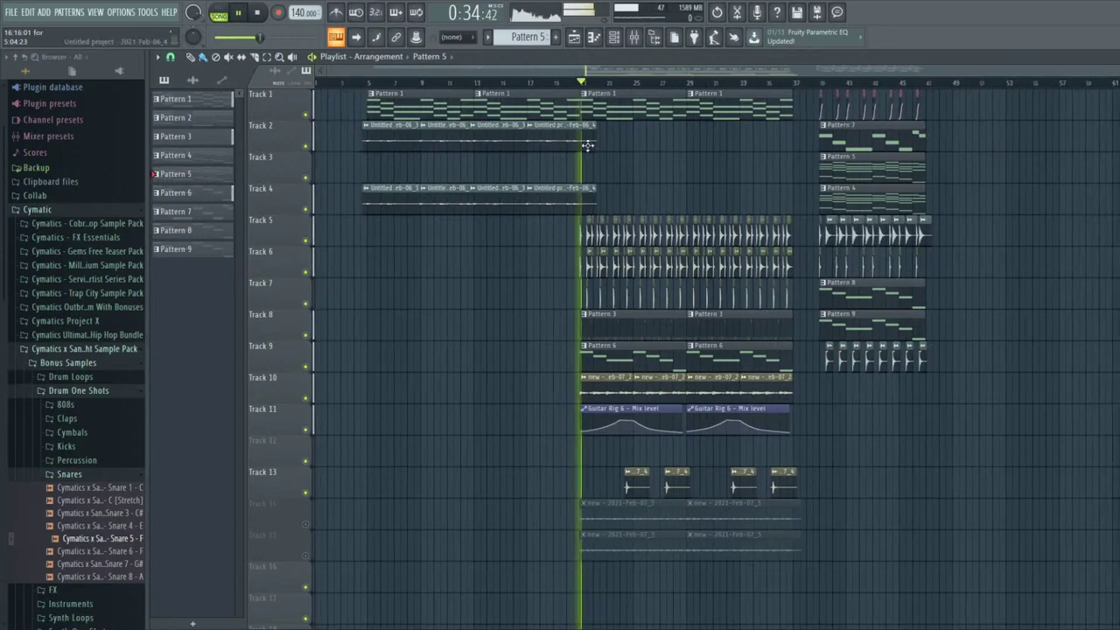
scroll(641, 166, up, 3)
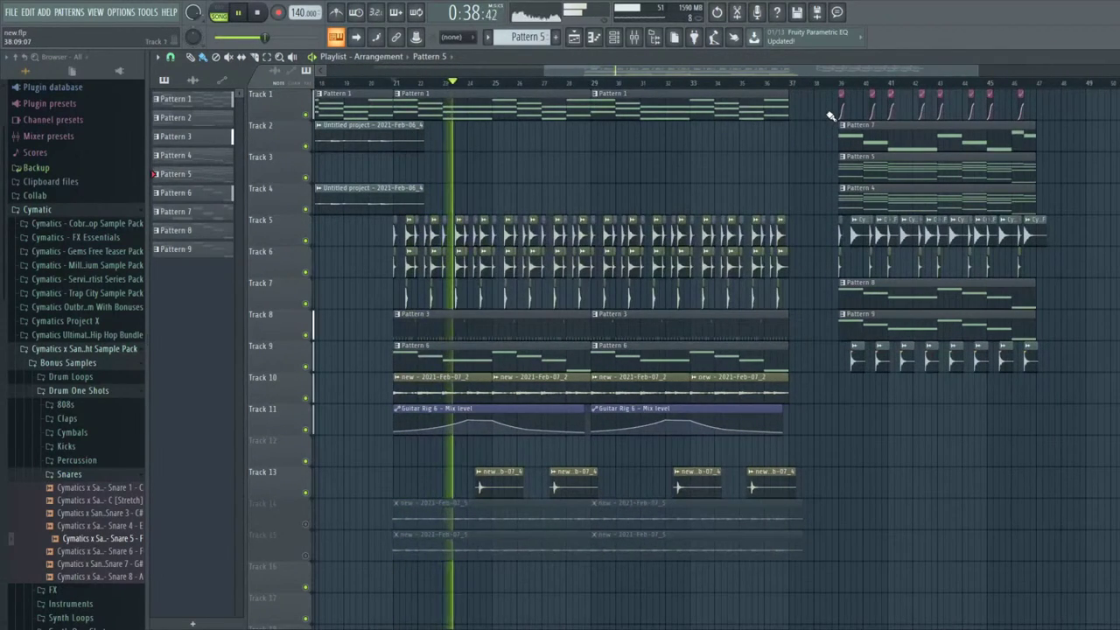
scroll(468, 182, up, 2)
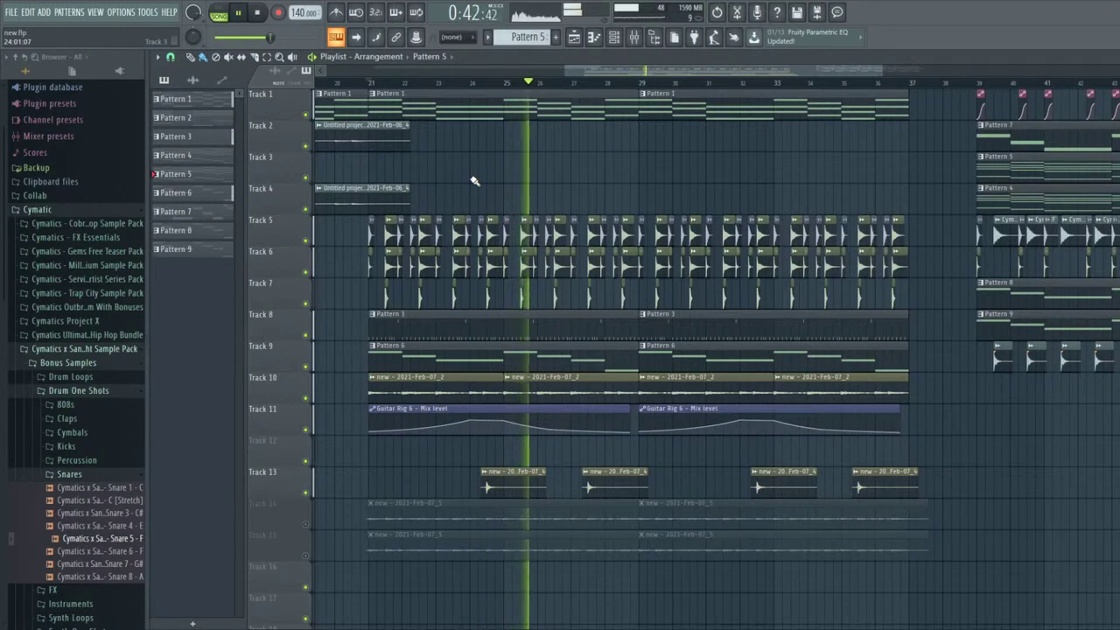
scroll(551, 226, down, 2)
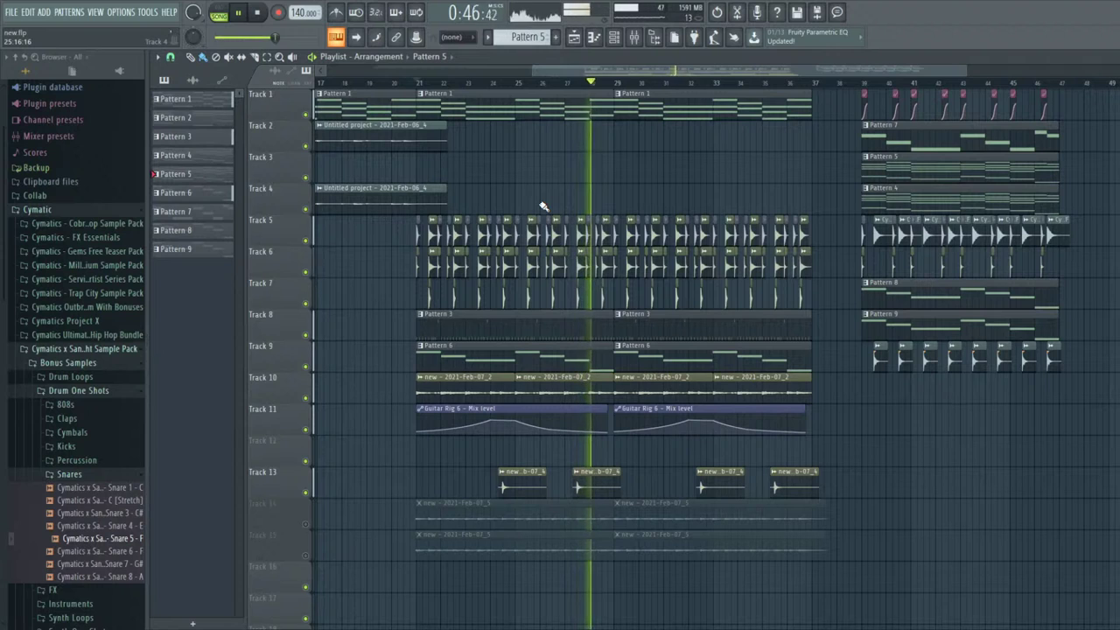
- Play the drop from bar 39 in the playlist and save the project
click(862, 85)
scroll(758, 161, down, 3)
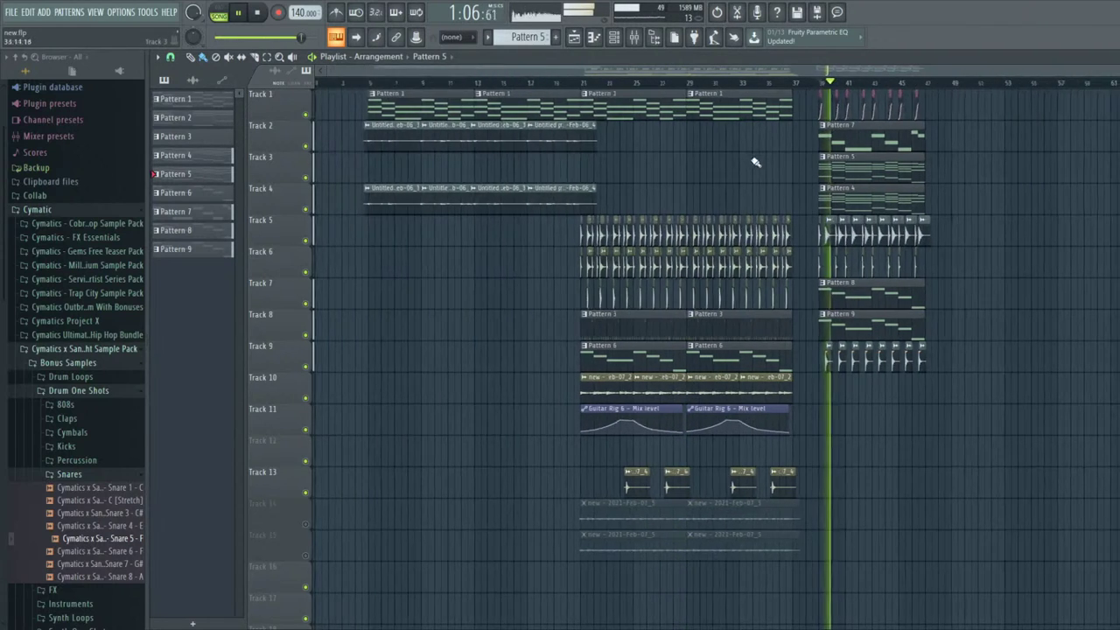
scroll(953, 219, up, 3)
scroll(720, 193, up, 3)
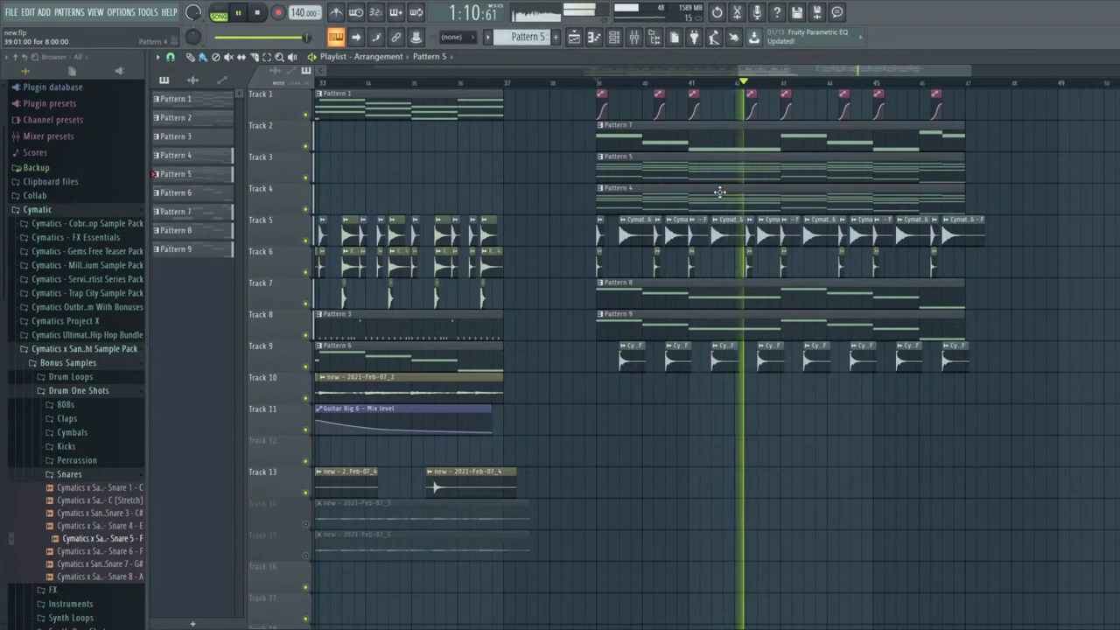
scroll(994, 235, down, 3)
scroll(1006, 243, up, 4)
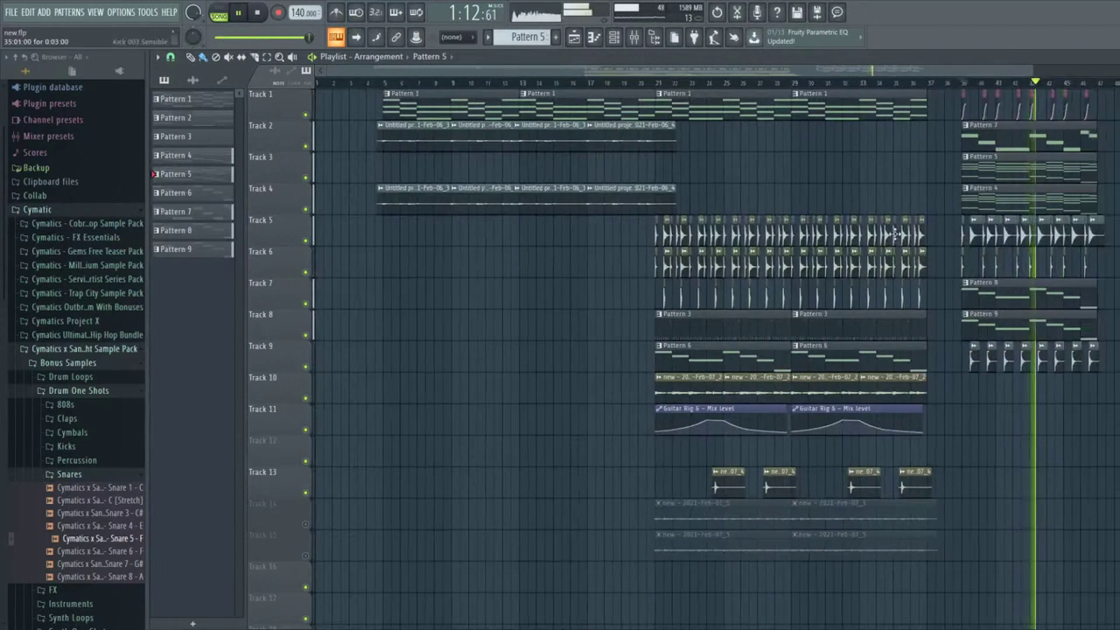
key(ctrl+s)
- Try a copy of the Pattern 3 clip on Track 10 under the drop at bar 39
scroll(822, 266, down, 2)
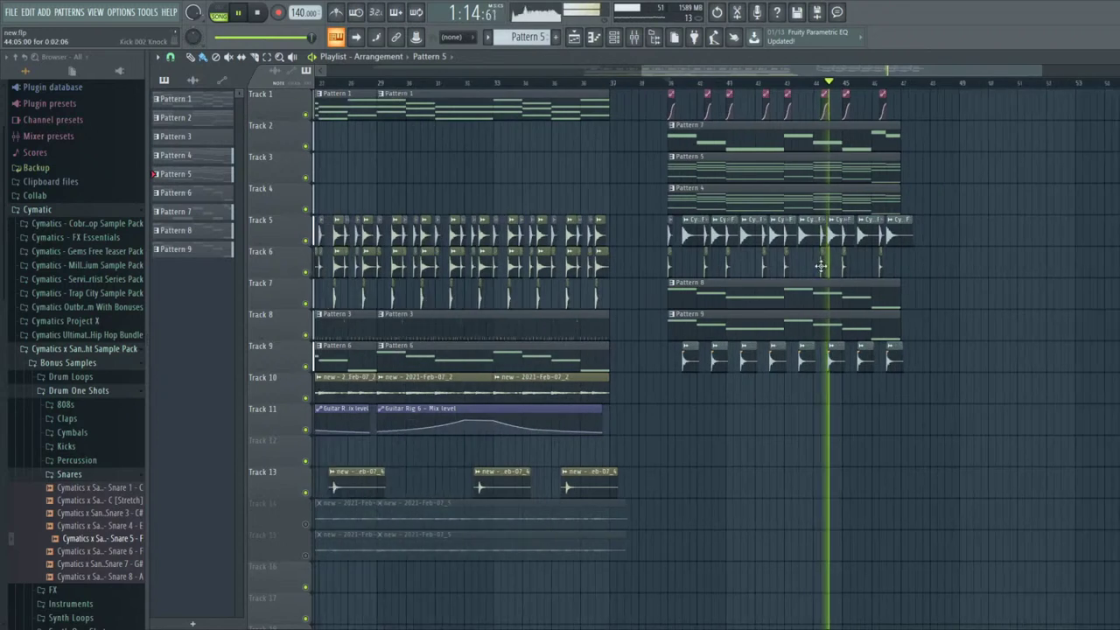
drag(509, 325, 773, 398)
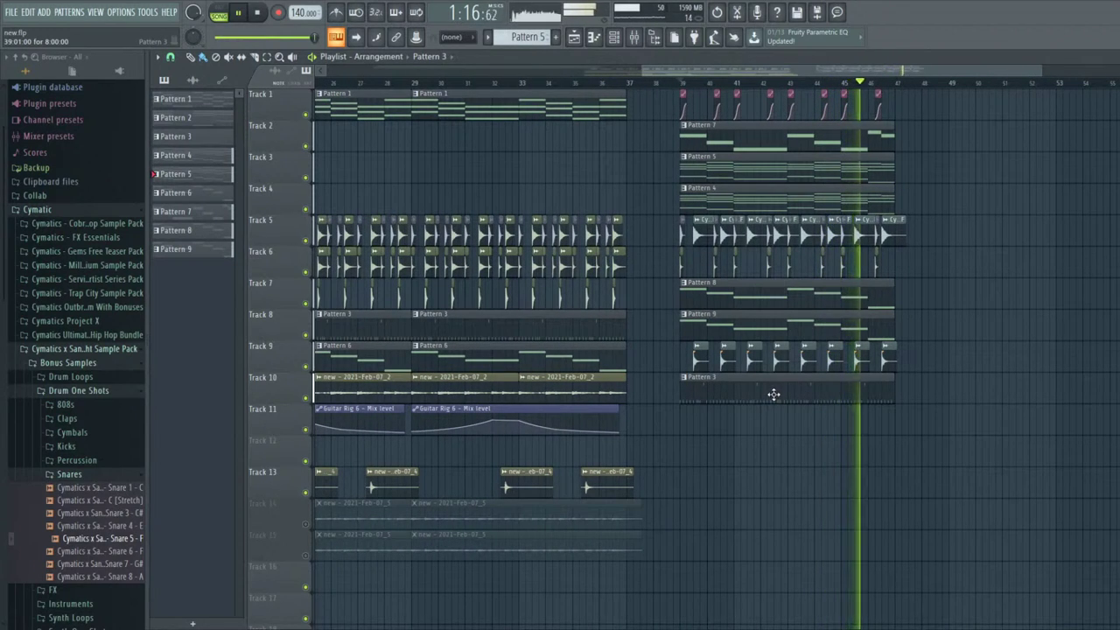
right_click(773, 388)
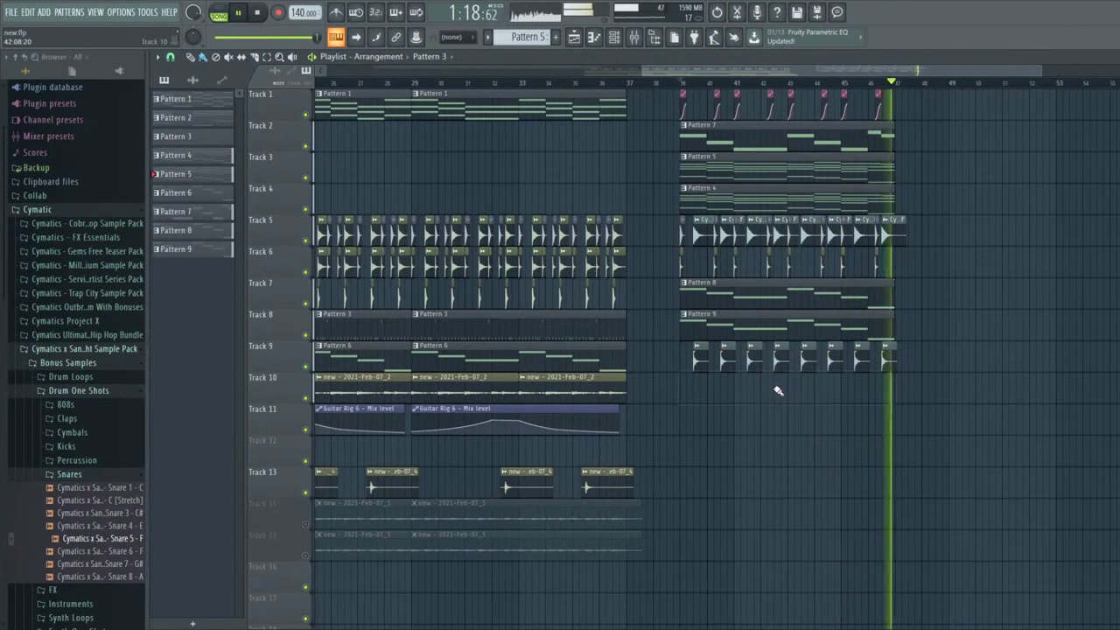
- Replay the drop from bar 39, save the project again and stop playback
key(space)
key(space)
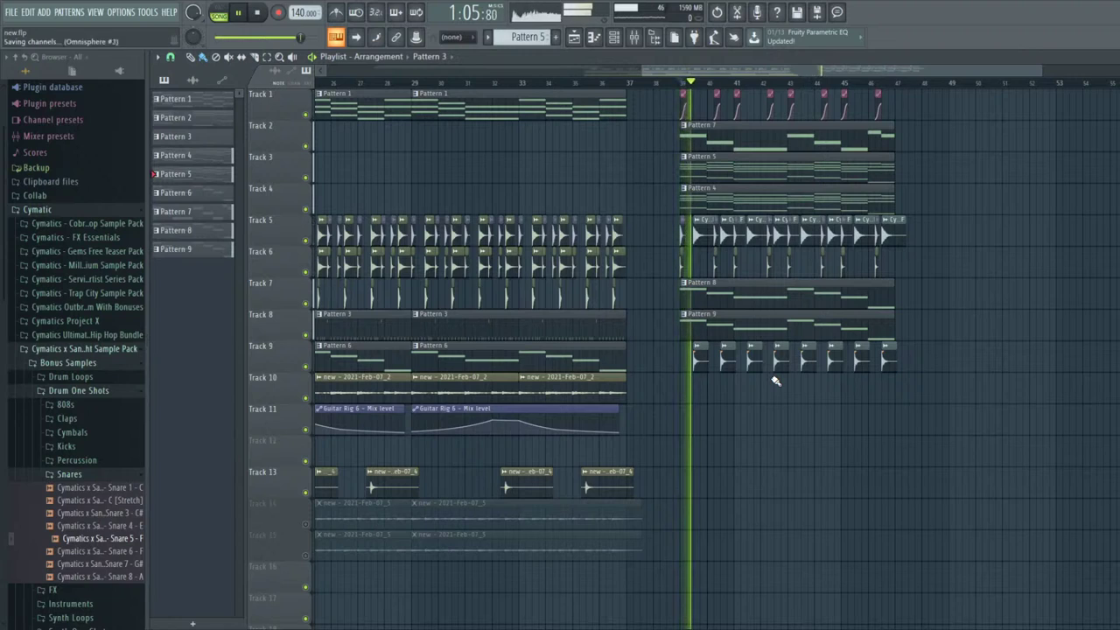
key(ctrl+s)
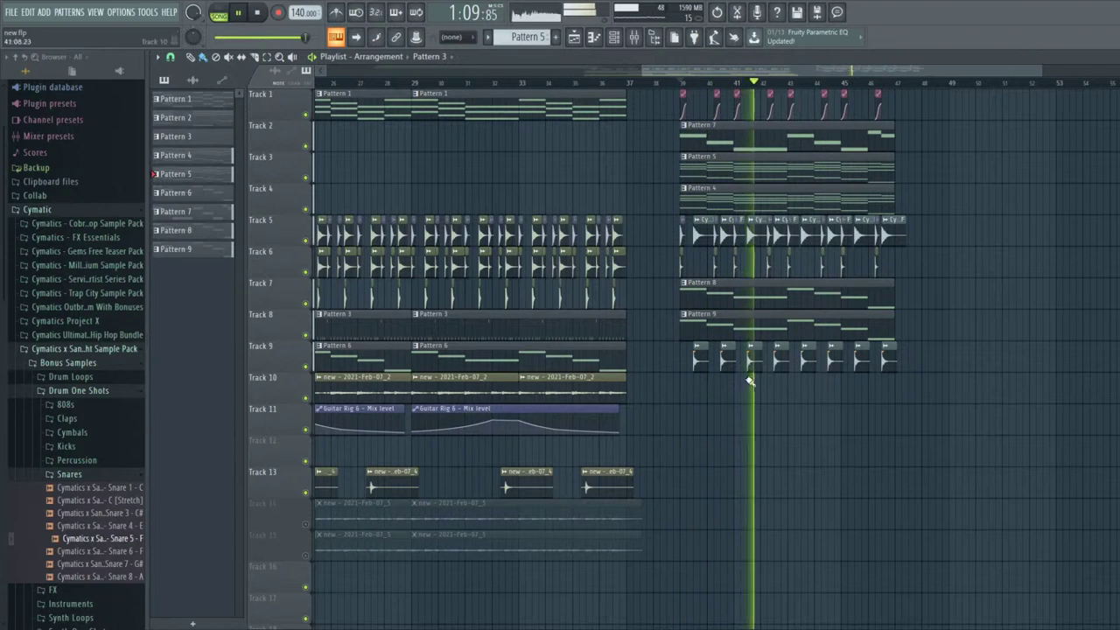
key(space)
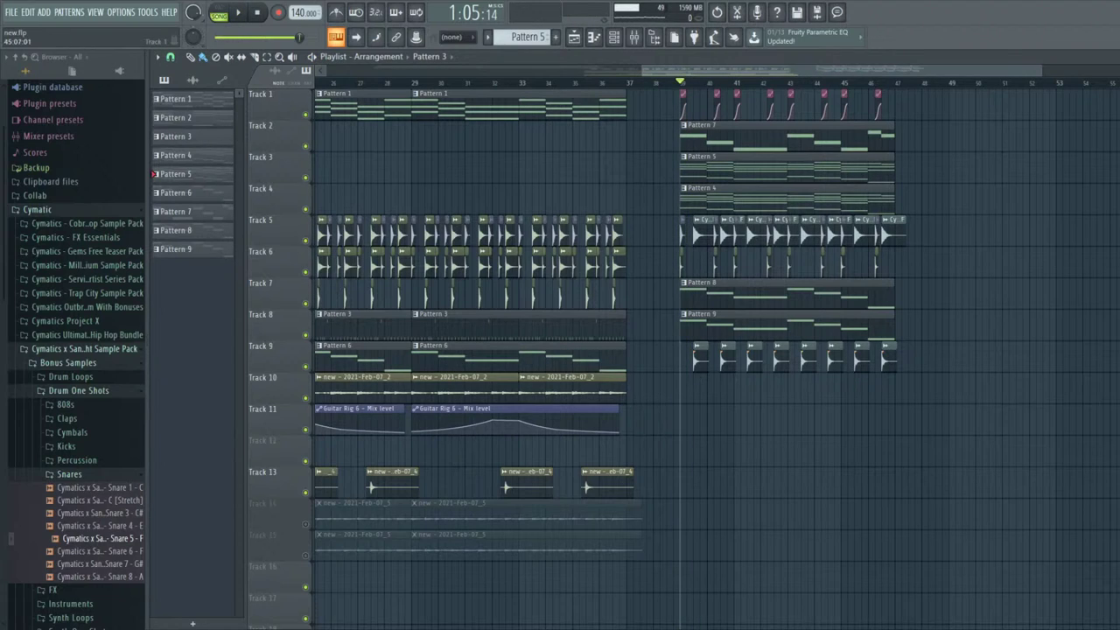
- Play the start of the drop from bar 39 in the playlist, with the drop clips in closer view
key(space)
scroll(870, 80, up, 3)
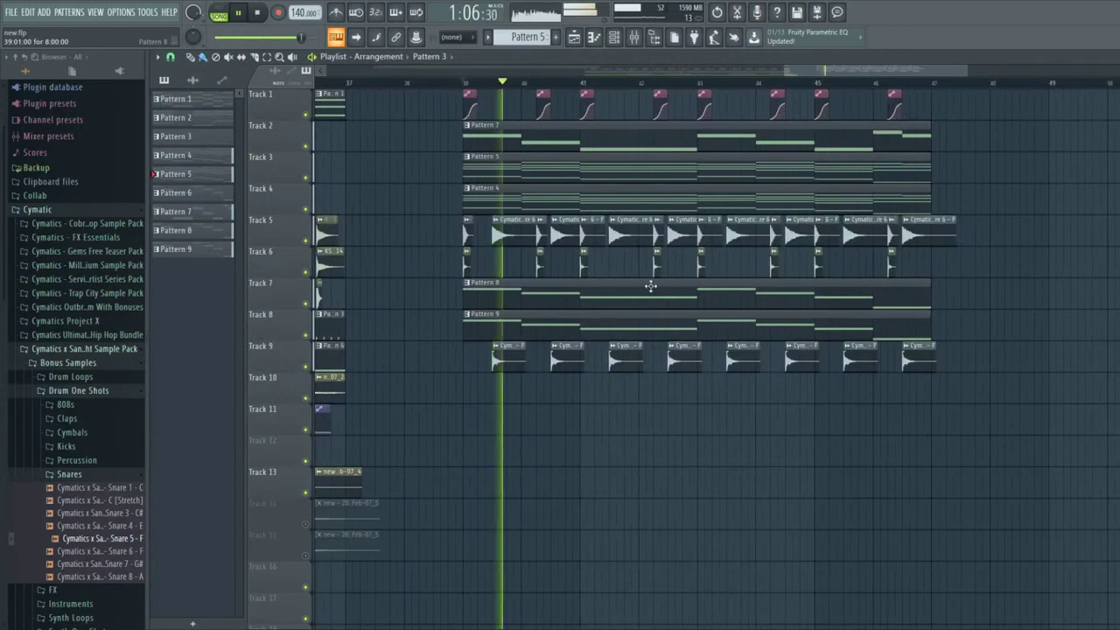
key(space)
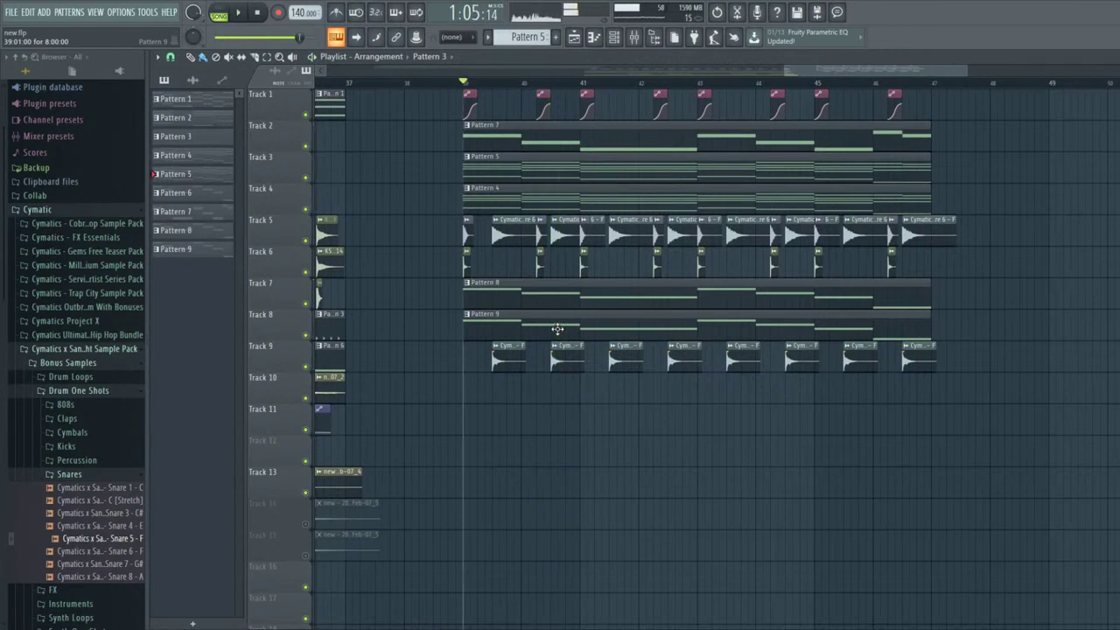
- Set the makeup gain of The Glue on the sub mixer track to 10.2 dB while the drop plays
click(551, 302)
click(633, 37)
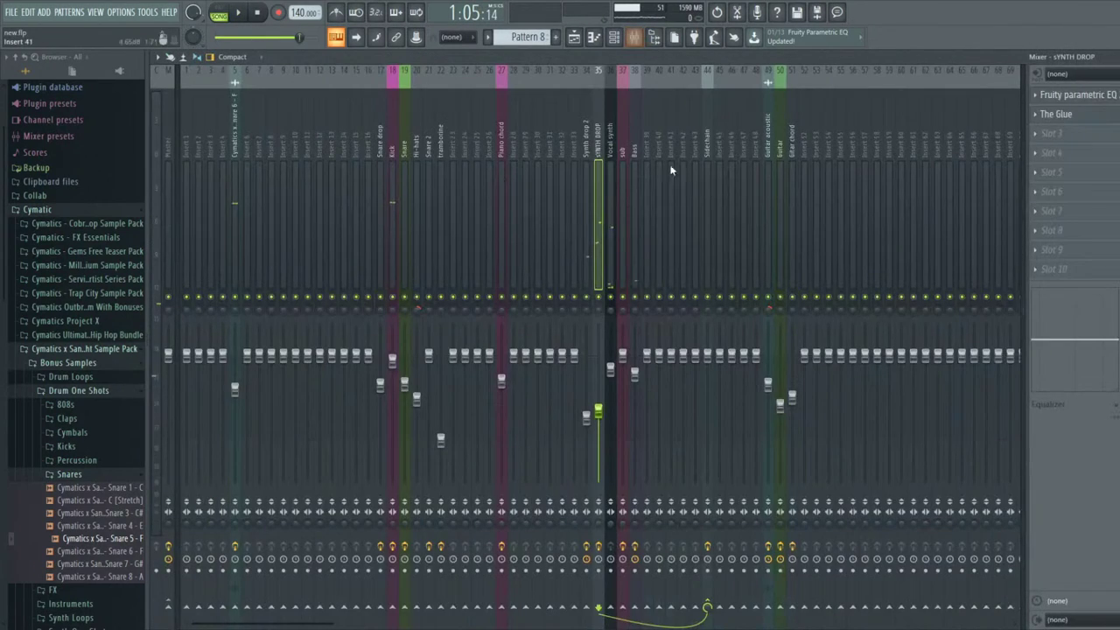
key(space)
mouse_move(622, 354)
mouse_down()
mouse_move(622, 327)
mouse_move(622, 348)
mouse_up()
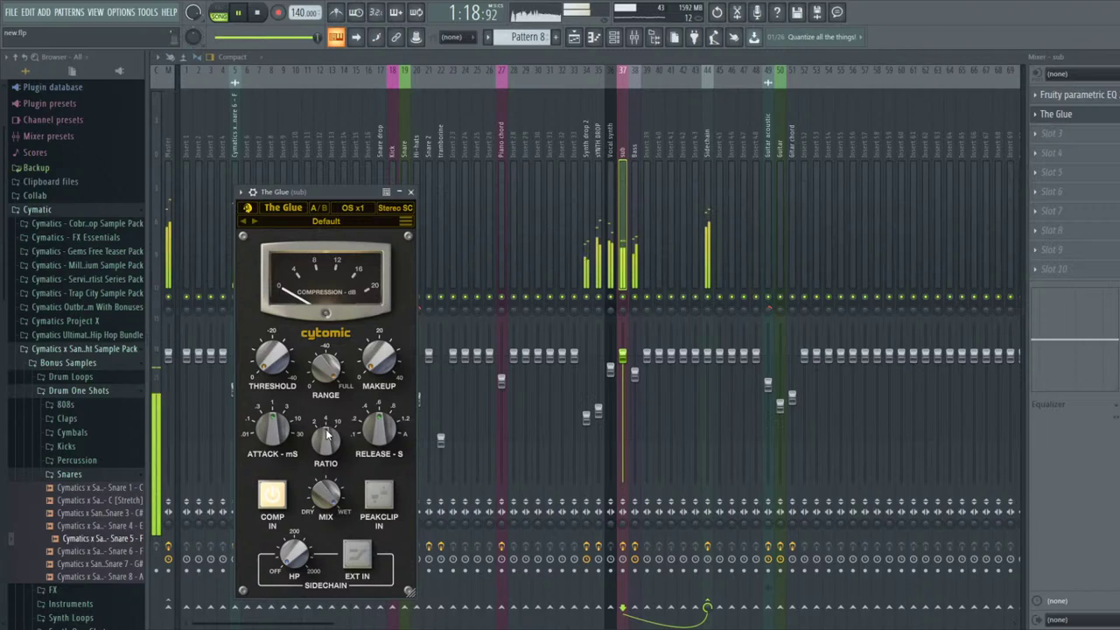
drag(328, 435, 328, 429)
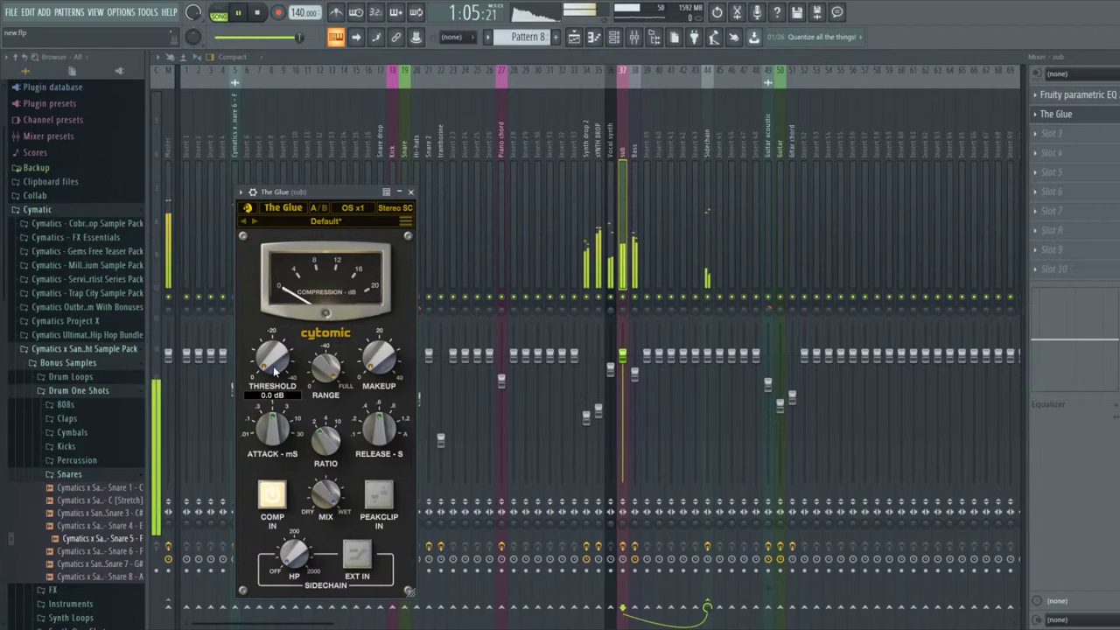
drag(379, 357, 339, 332)
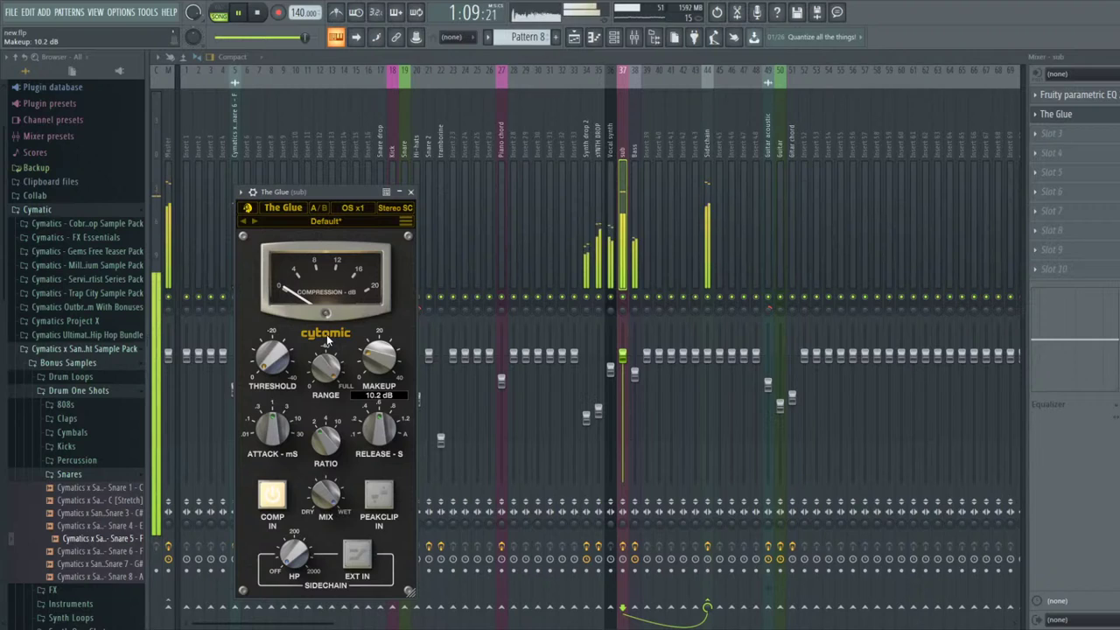
mouse_move(275, 350)
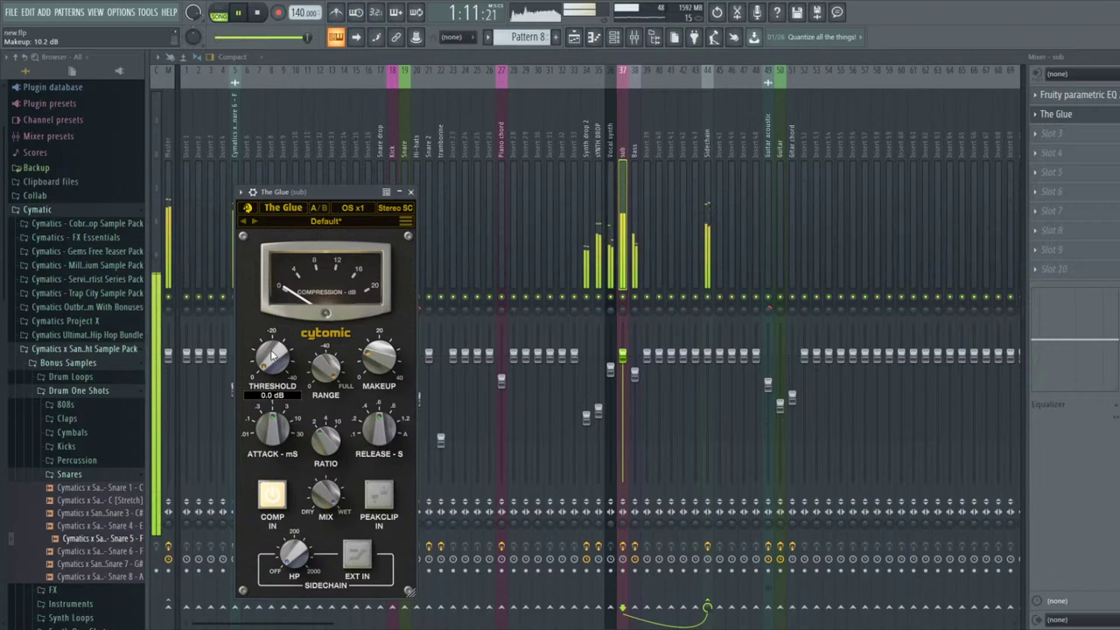
click(410, 192)
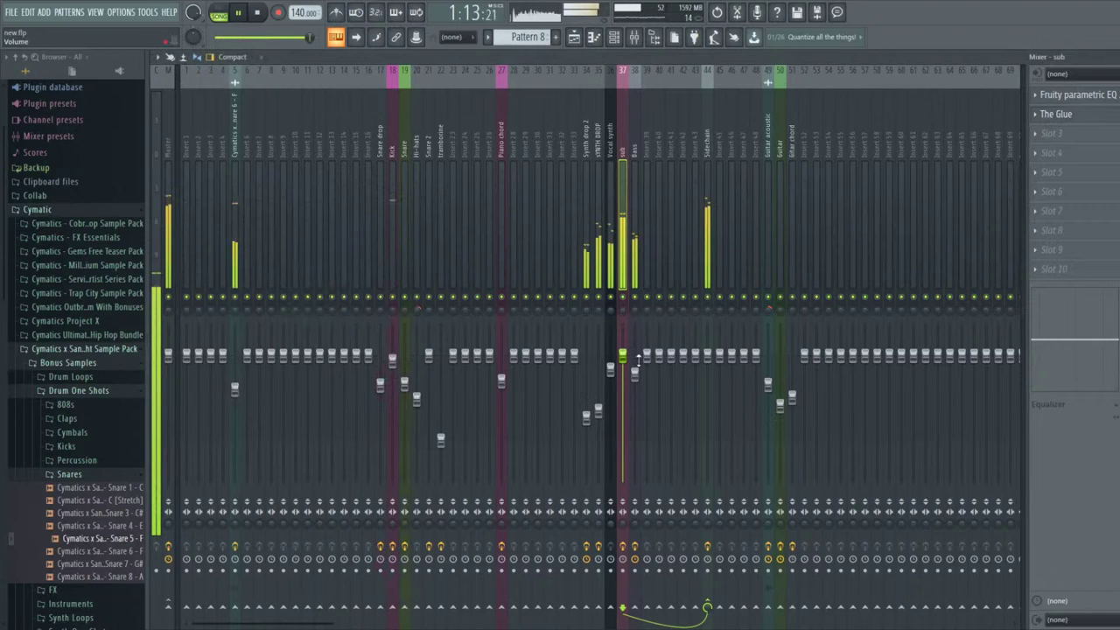
- Set the Bass mixer track's volume to -1.2 dB, check it against the drop and return to the playlist
click(634, 363)
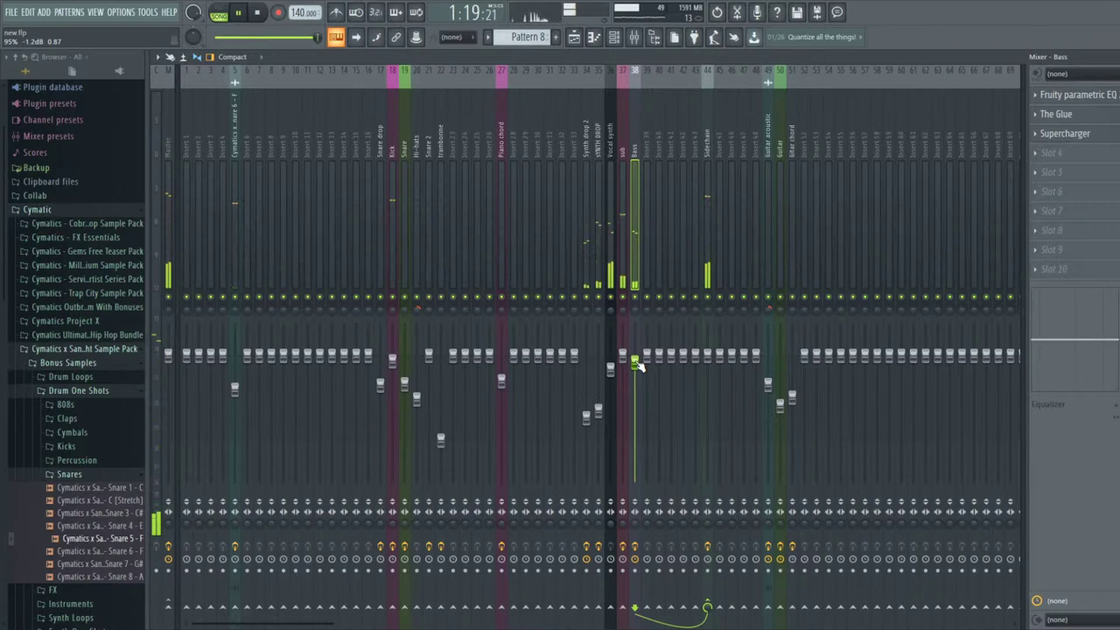
key(space)
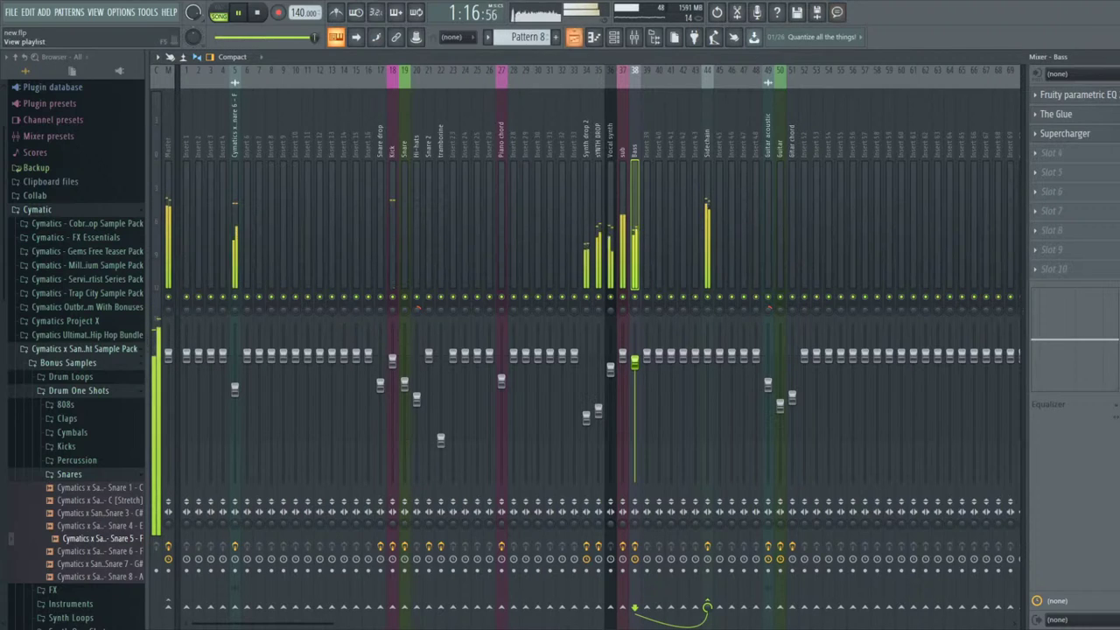
key(F5)
key(space)
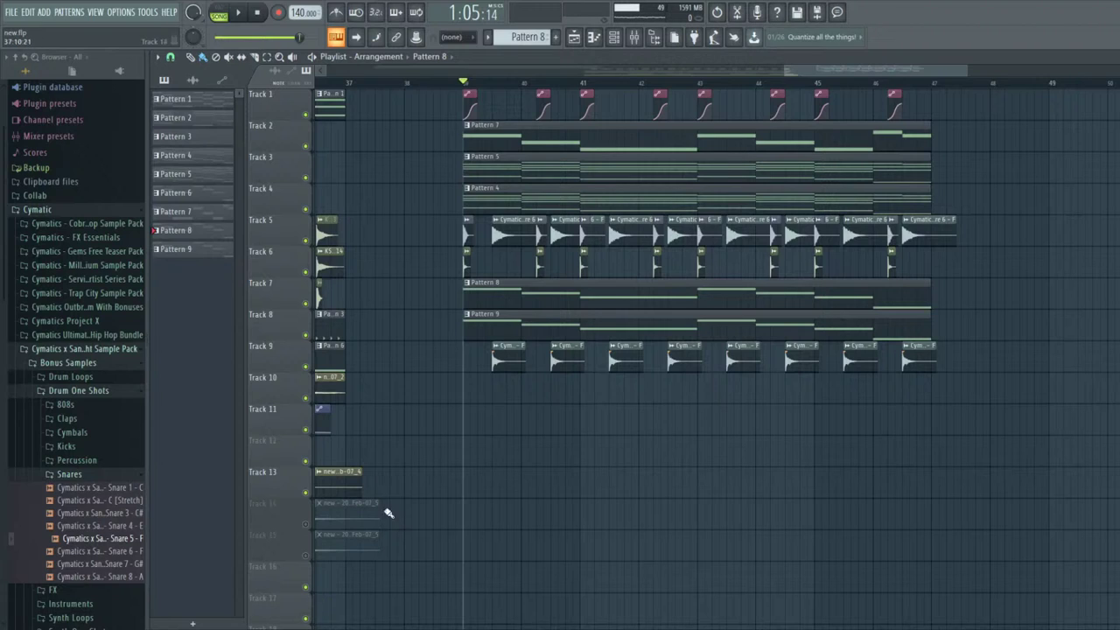
- Replay the drop, play the section from just before bar 21 in the playlist and save the project
click(635, 37)
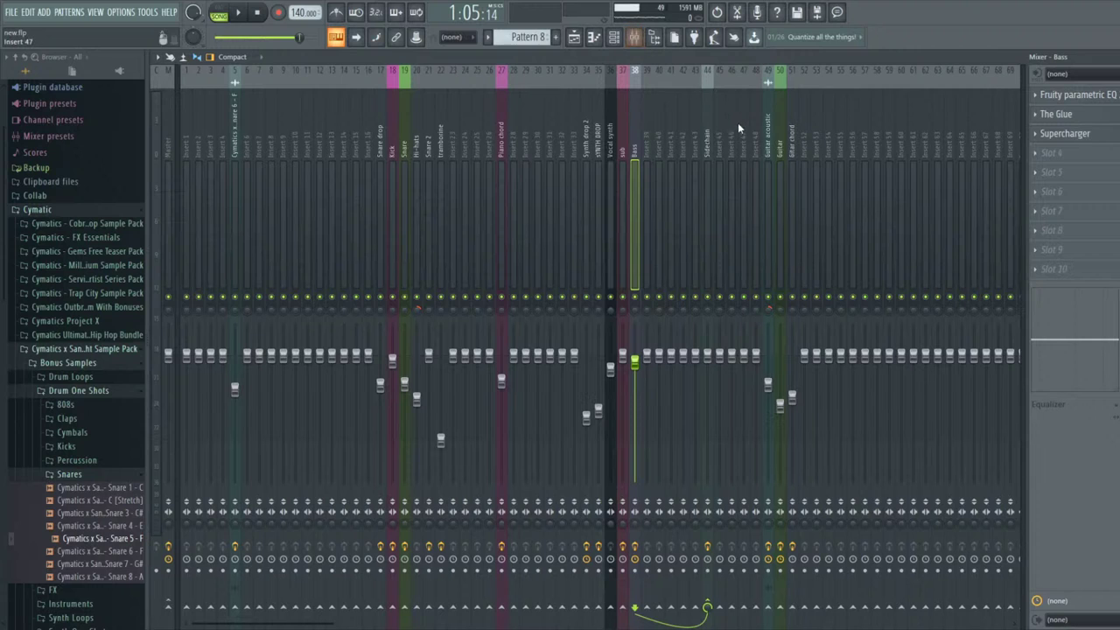
click(551, 196)
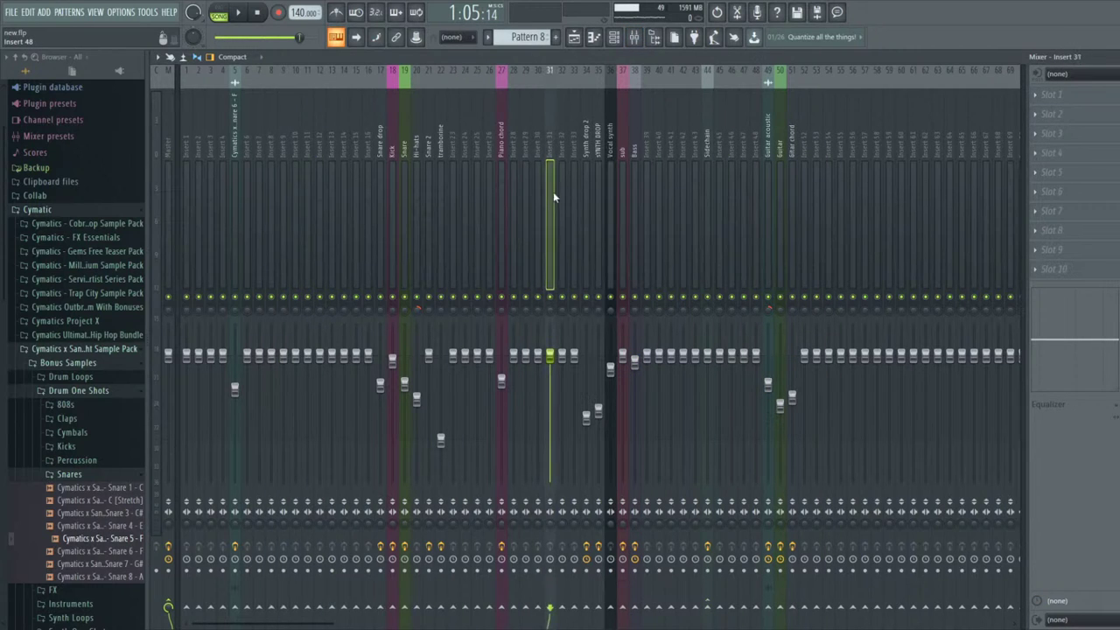
key(space)
click(573, 37)
scroll(614, 200, down, 3)
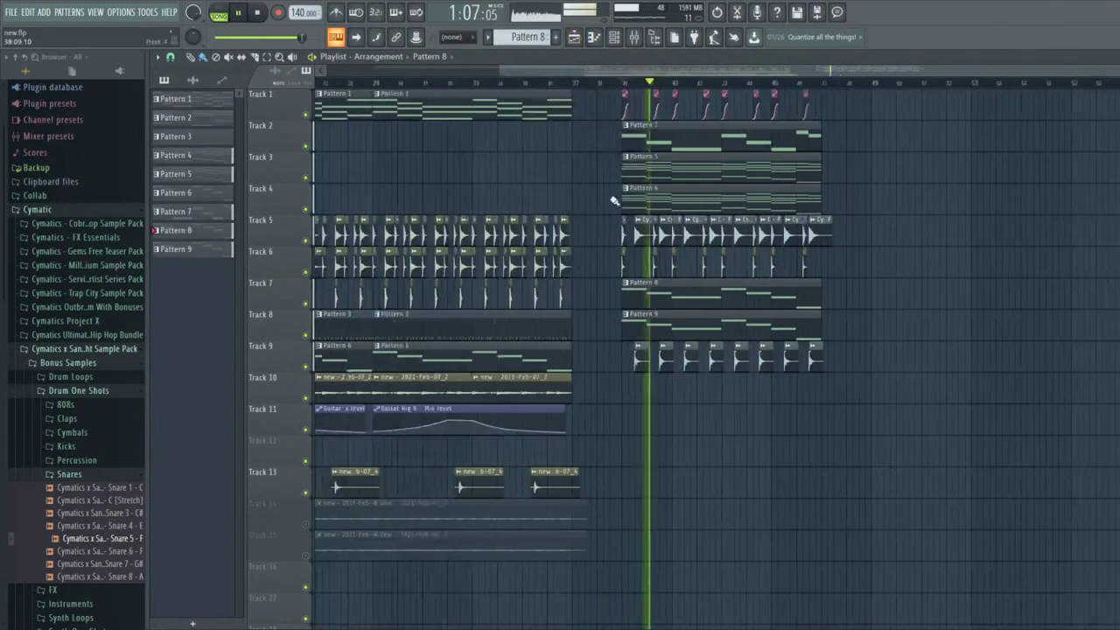
click(417, 83)
scroll(416, 94, up, 2)
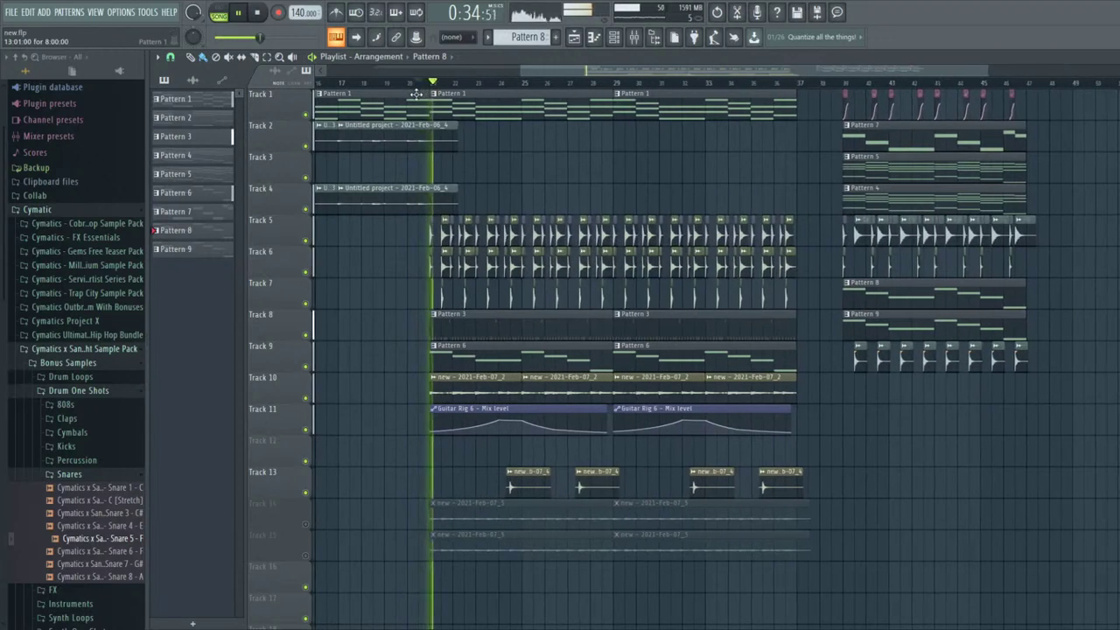
key(ctrl+s)
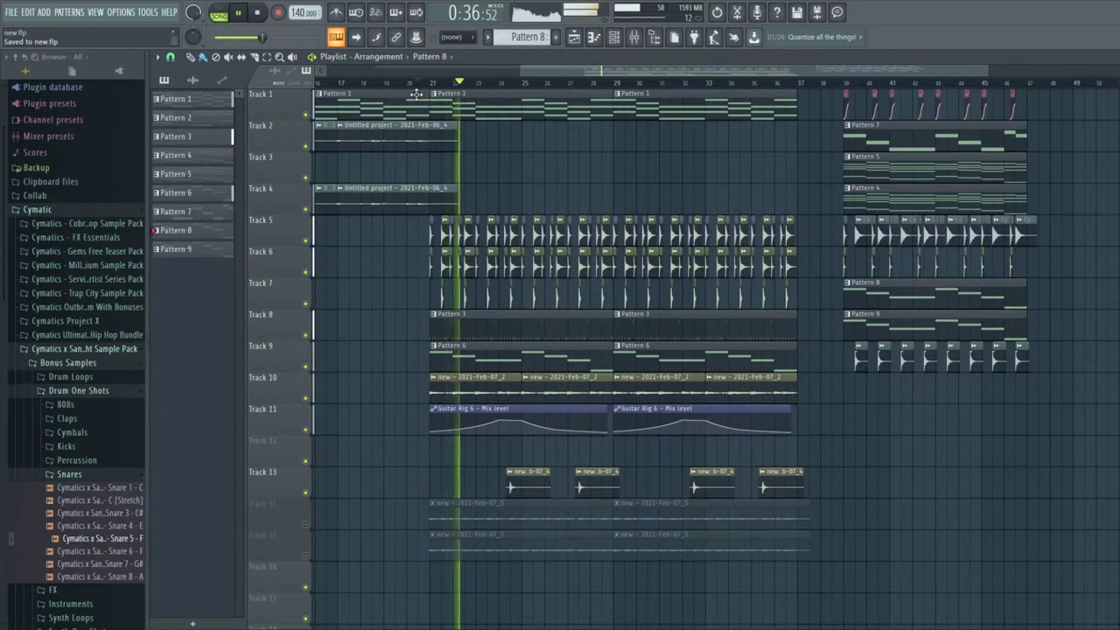
- Audition the Ambience 14, 18, 19 and 20 samples from the FX folder of Cymatics Project X
click(101, 322)
click(92, 376)
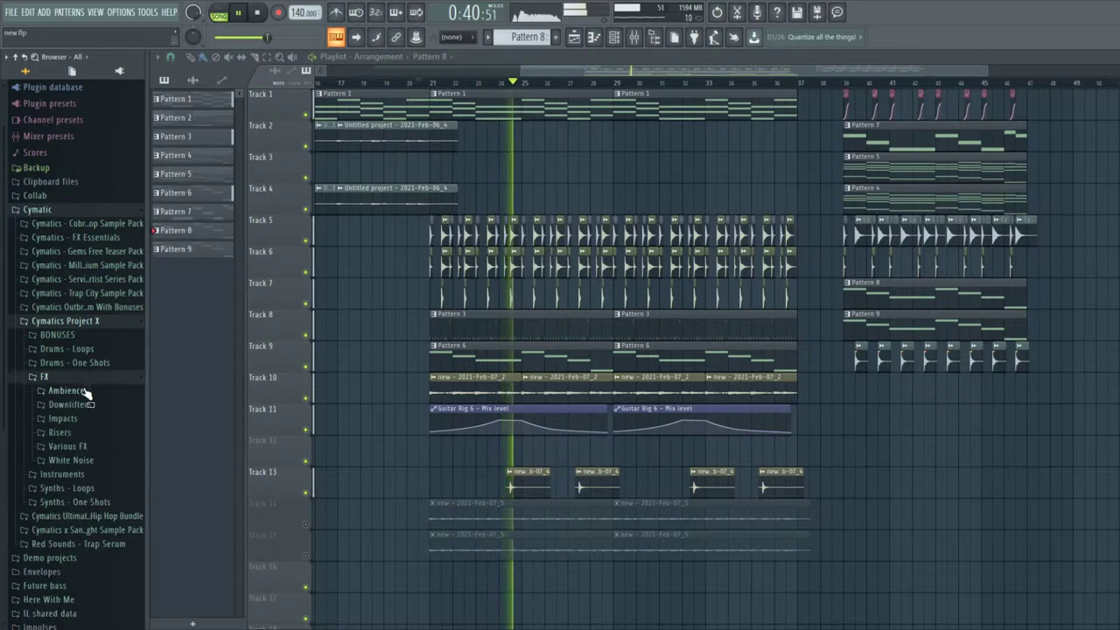
click(86, 391)
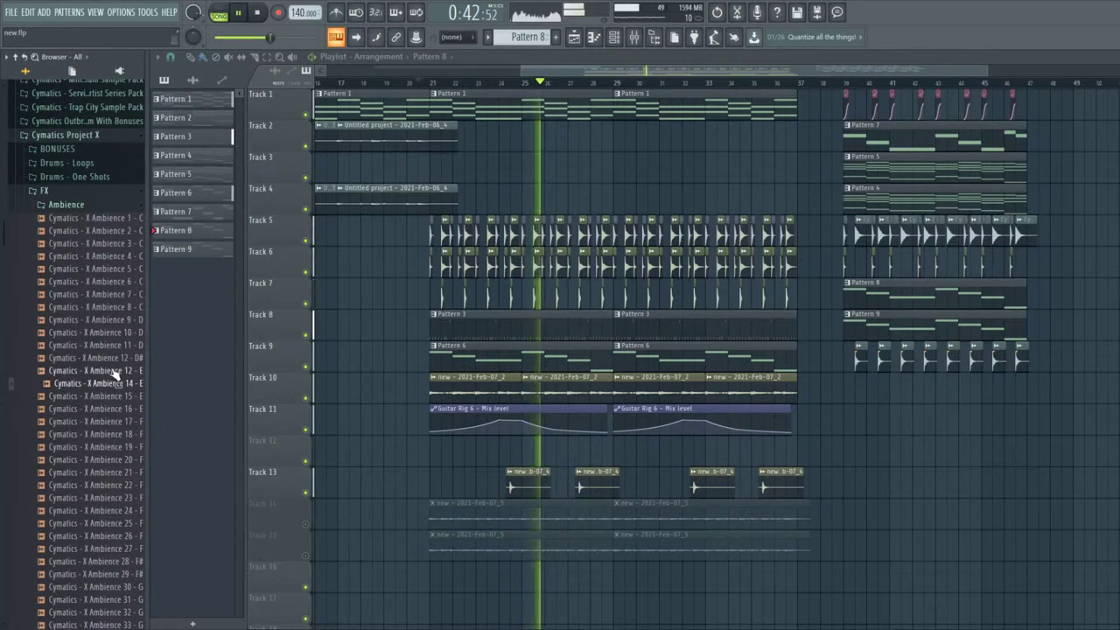
key(space)
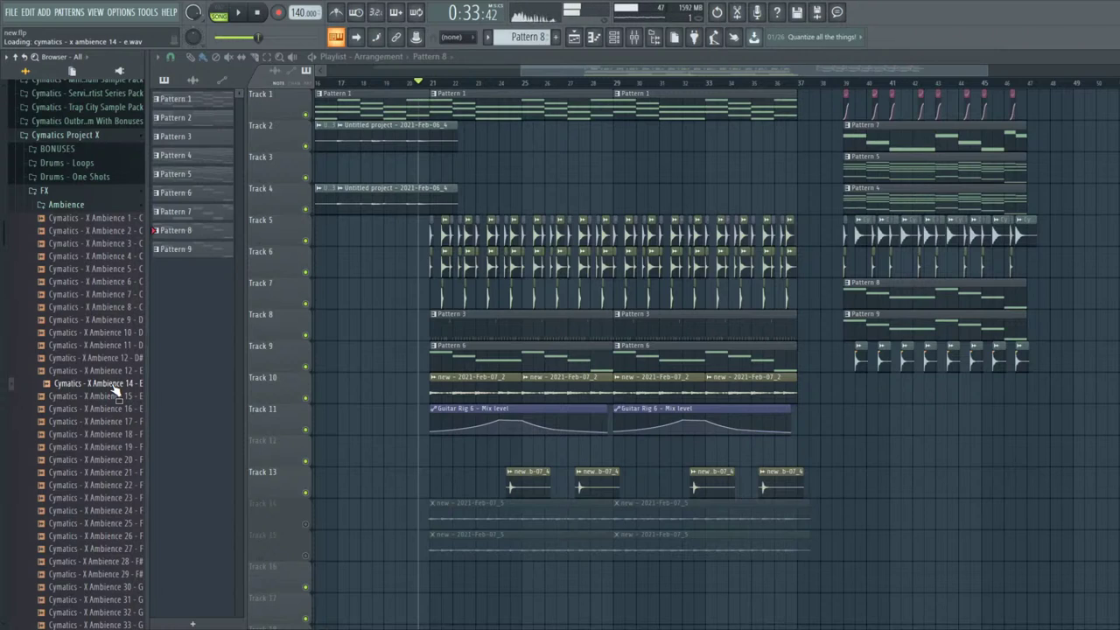
key(space)
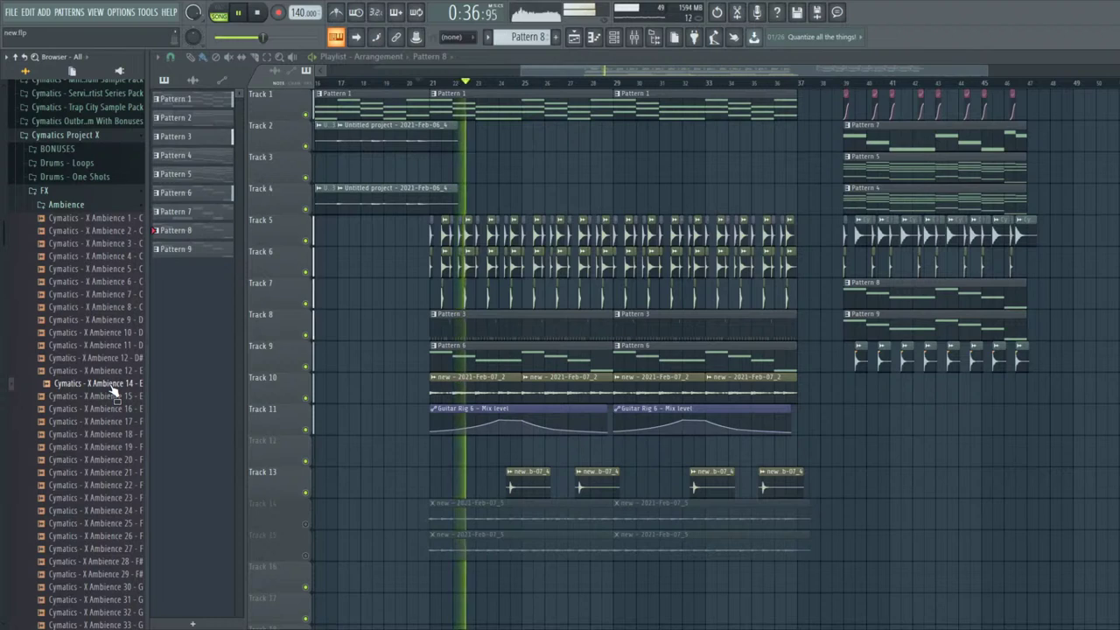
key(space)
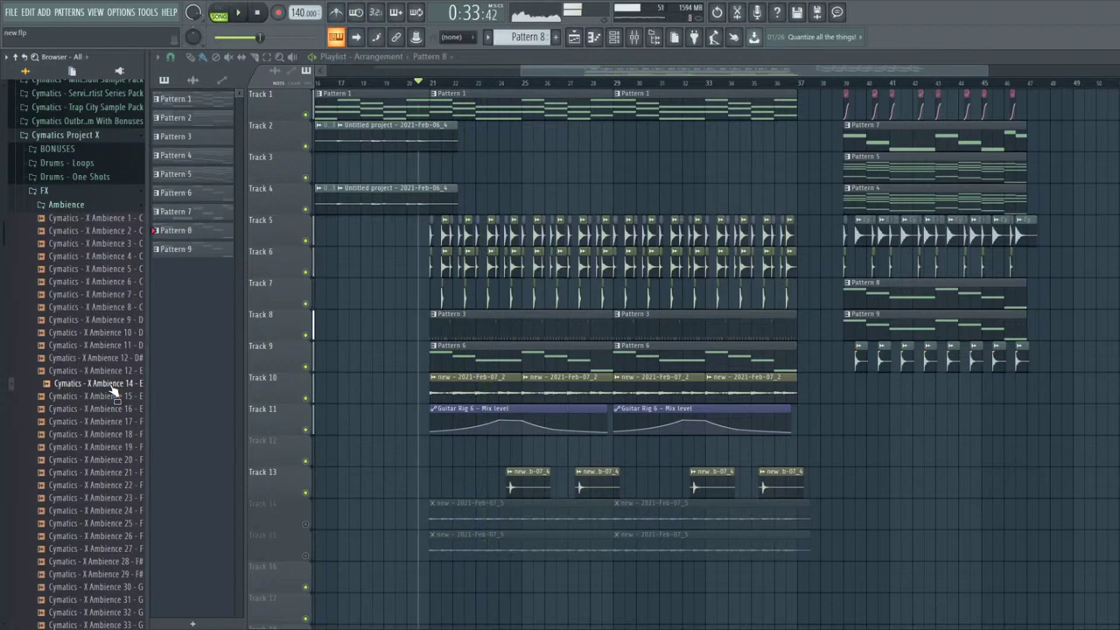
click(93, 433)
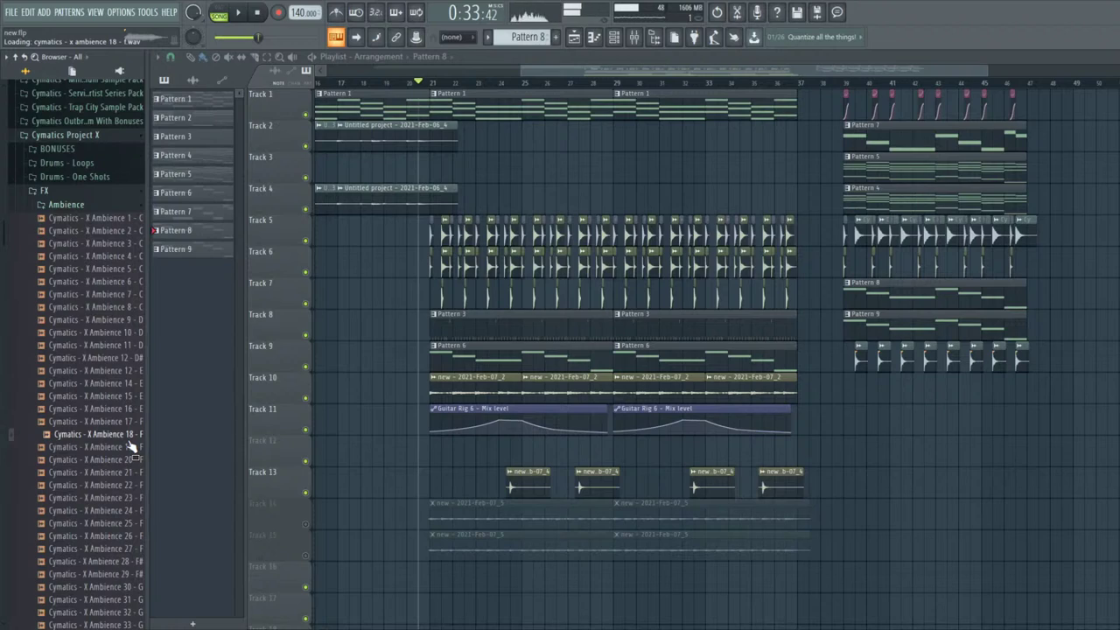
click(129, 447)
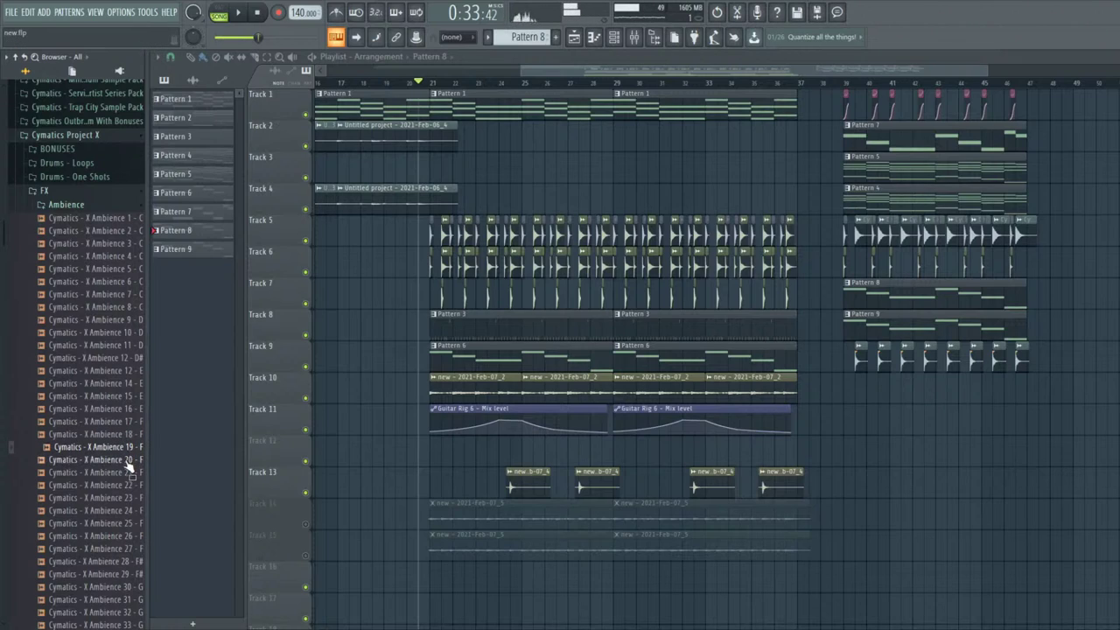
click(124, 460)
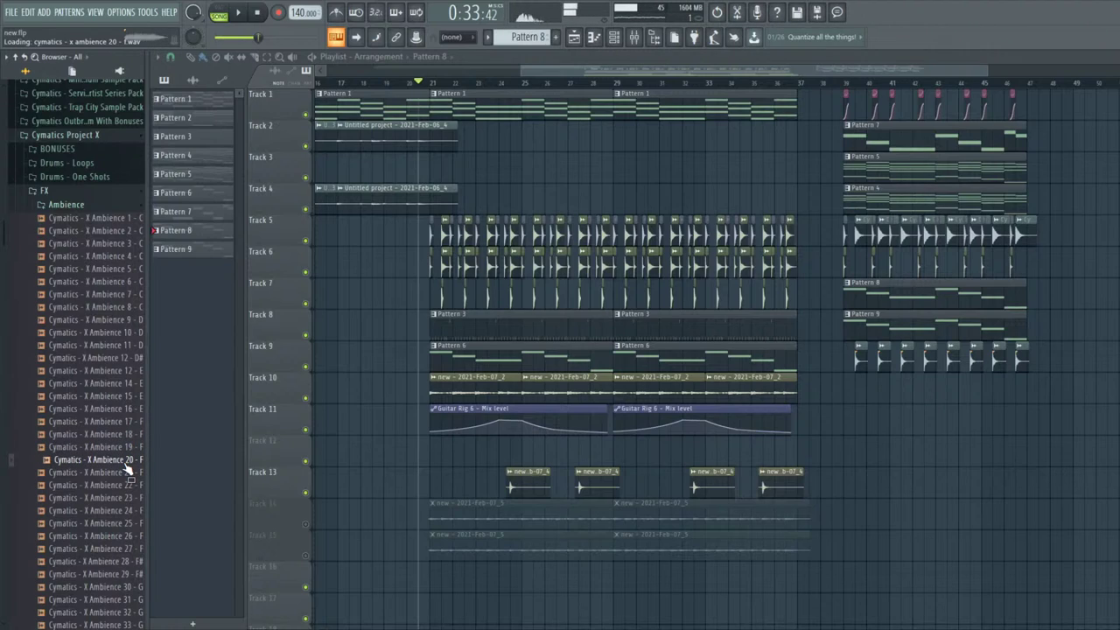
- Place the Cymatics - X Ambience 20 - F sample on Track 12 and set its channel volume to 27%
drag(131, 460, 627, 442)
key(space)
double_click(626, 443)
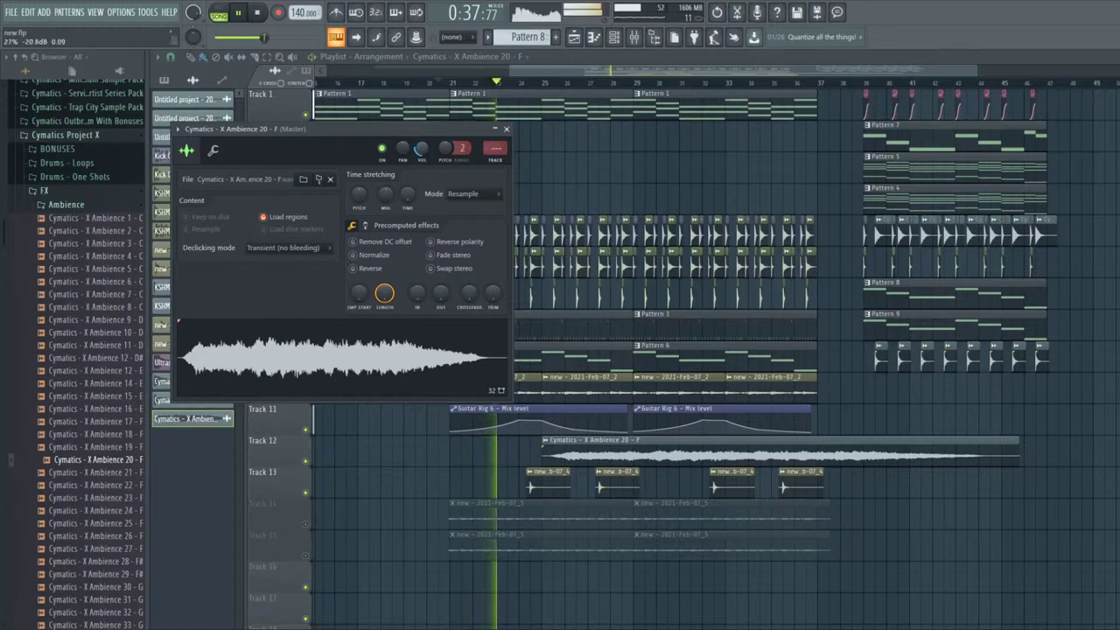
- Move the ambience clip on Track 12 to start at 22:09:00 and play the arrangement from its start
drag(590, 450, 549, 435)
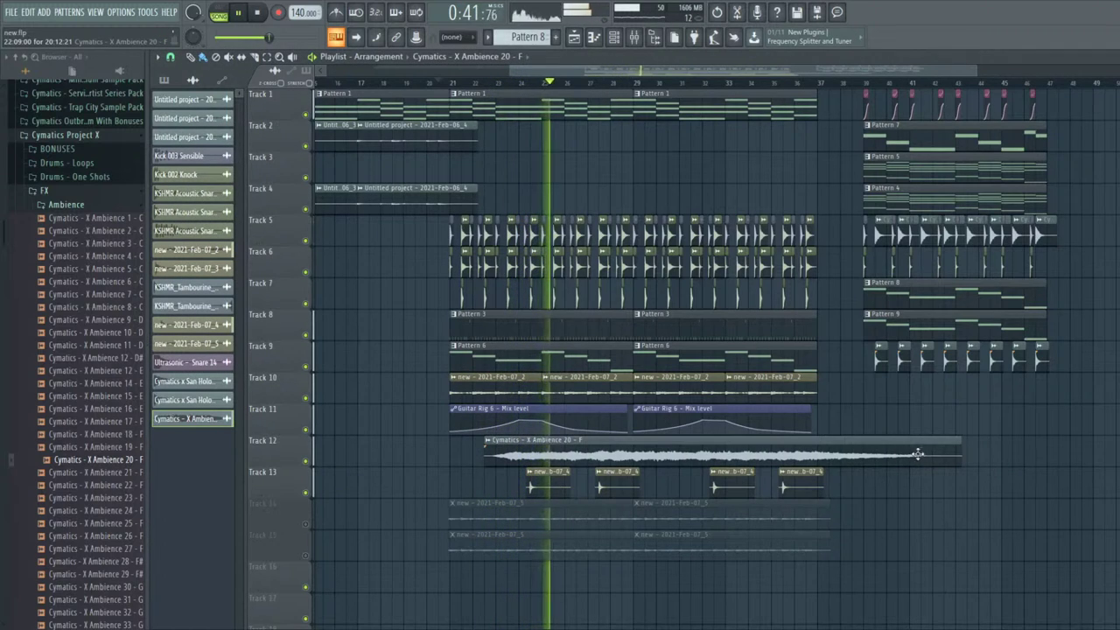
key(space)
click(488, 84)
key(space)
scroll(522, 241, up, 3)
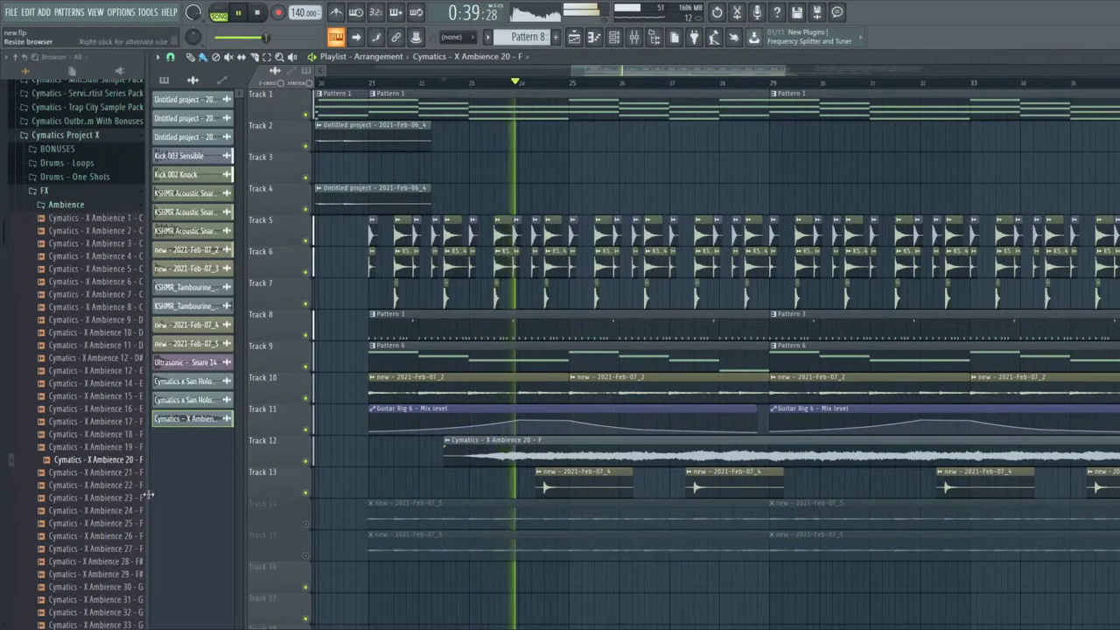
- Solo Track 12 and play the ambience clip from its start and from between bars 24 and 25
right_click(306, 462)
key(space)
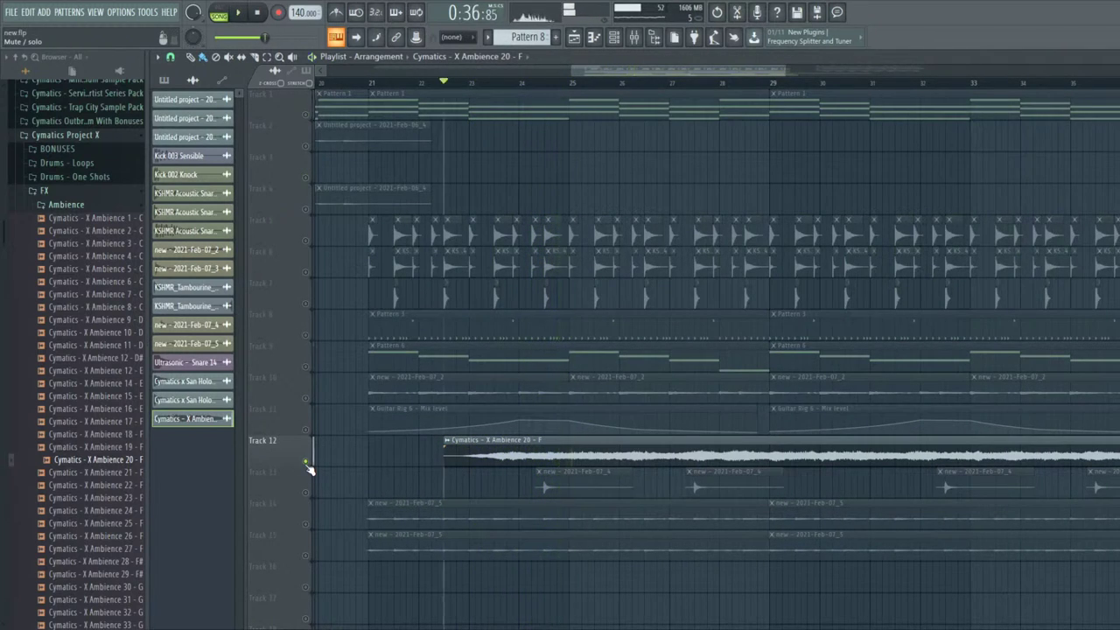
key(space)
click(550, 83)
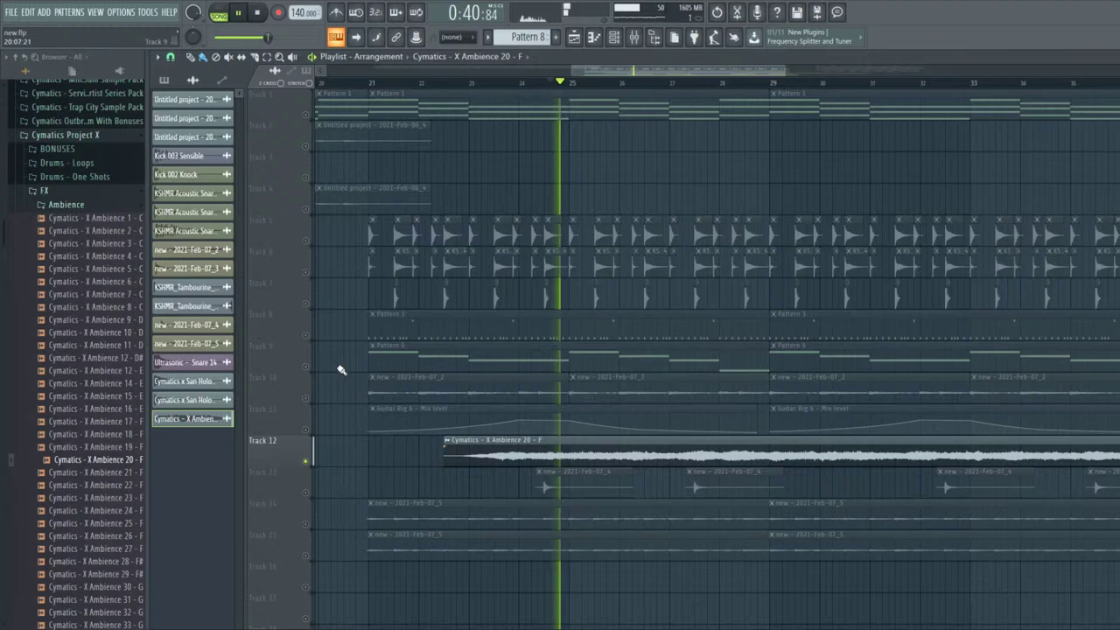
- Lower the channel volume of the Ambience 20 sample, stop playback and close its channel settings
double_click(533, 450)
drag(422, 149, 422, 189)
key(space)
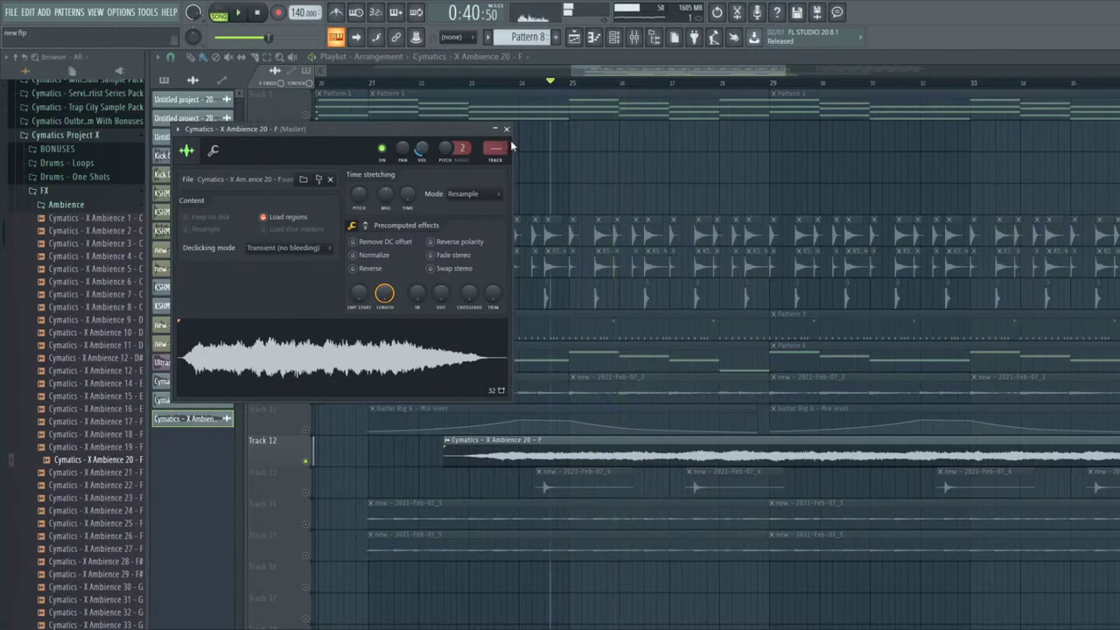
click(505, 129)
- Audition the Ambience 21 to 25 samples as alternatives to the ambience on Track 12
click(85, 472)
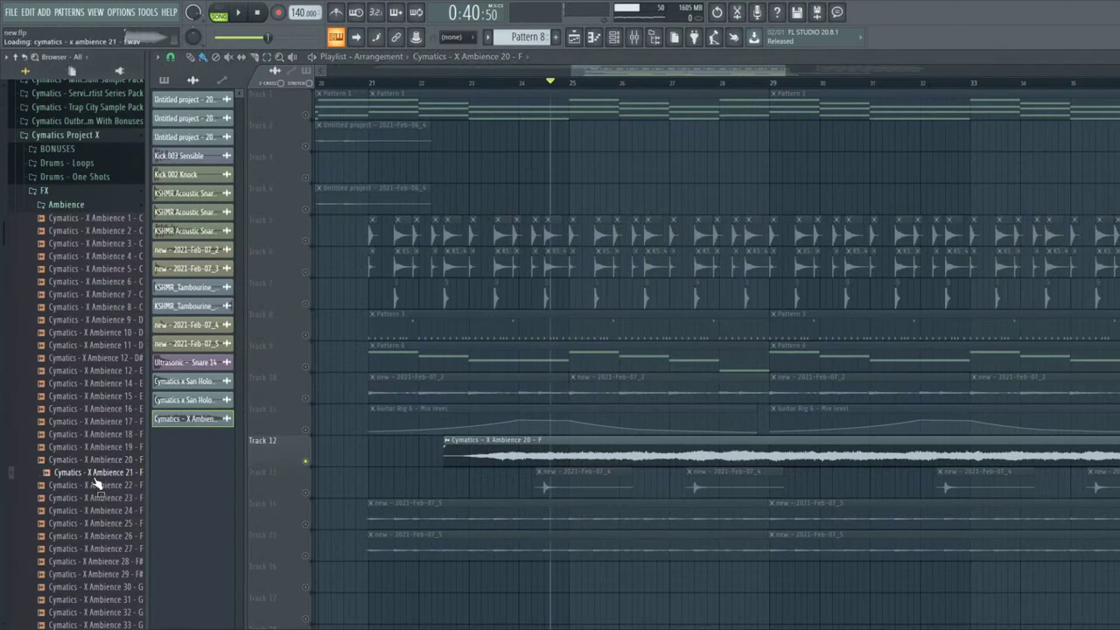
click(105, 486)
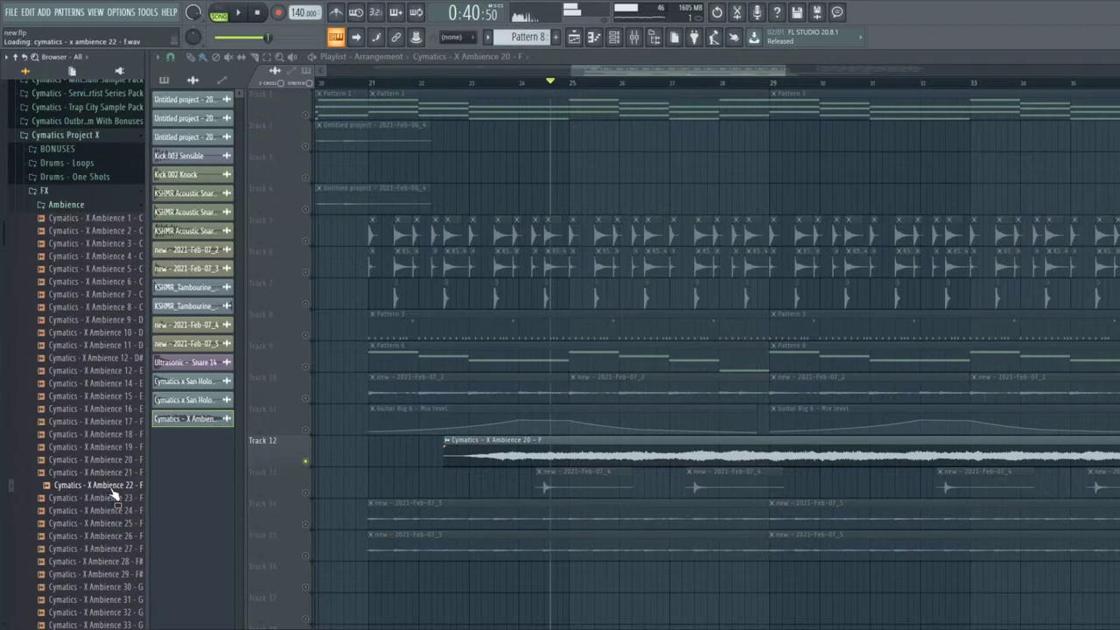
click(113, 498)
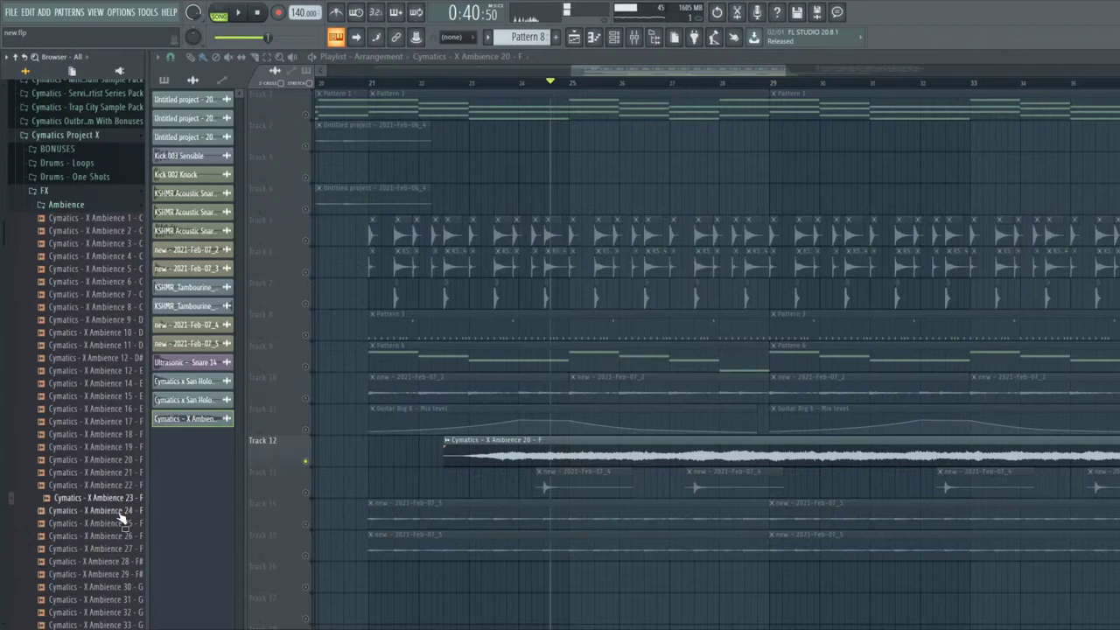
click(121, 512)
click(130, 523)
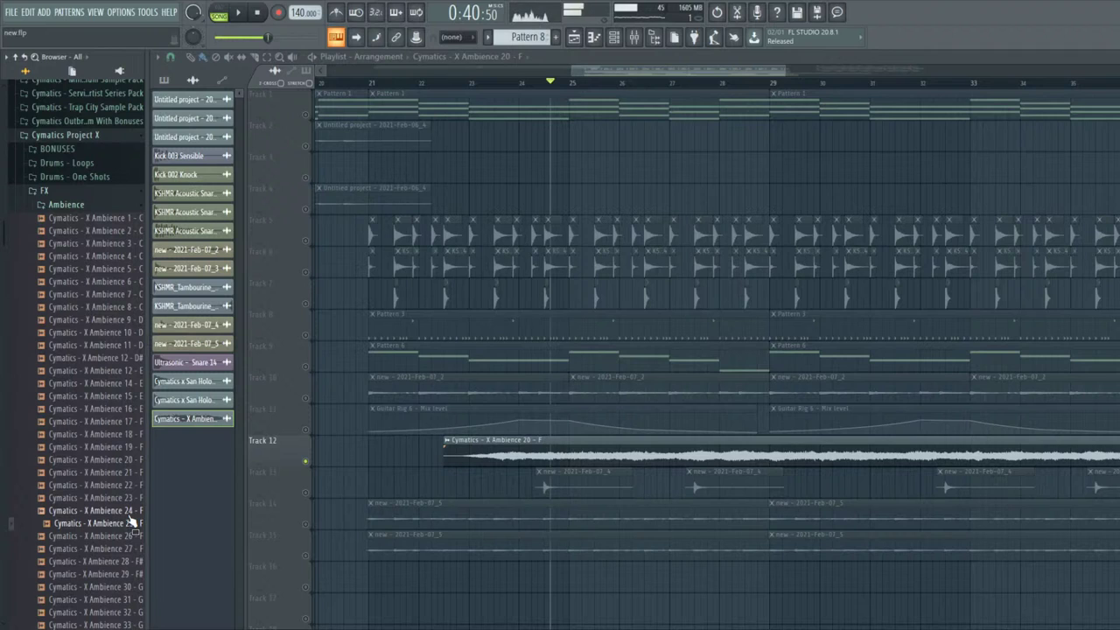
- Turn off solo on Track 12 and play the full arrangement from between bars 24 and 25
key(space)
key(space)
right_click(306, 462)
key(space)
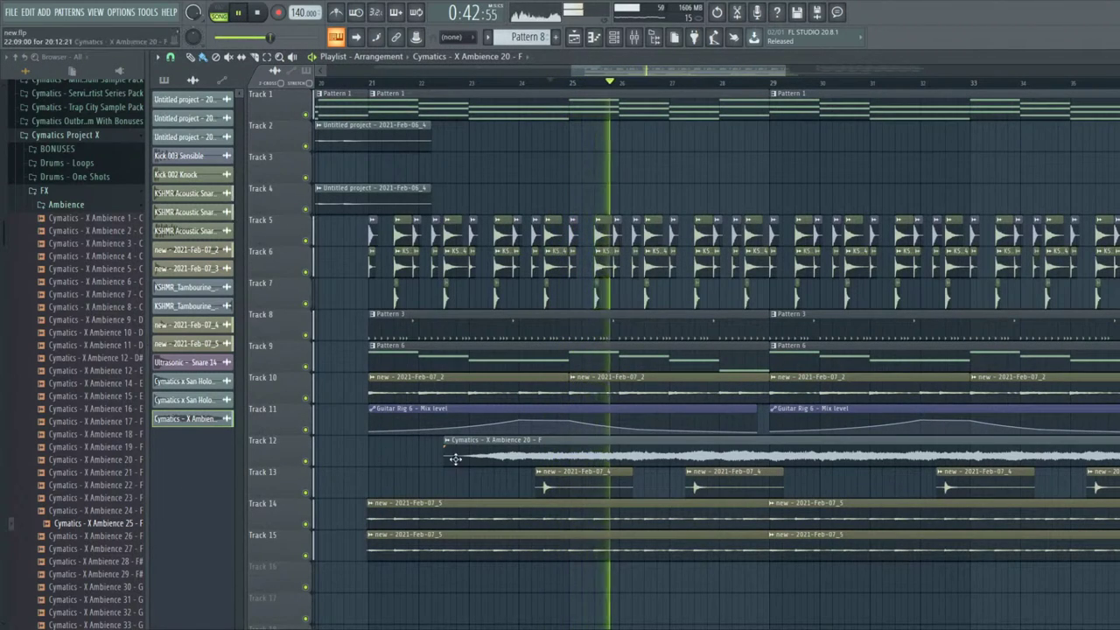
- Mute Tracks 14 and 15 and move their clips past the end of the song, onto Tracks 12 and 13 around bar 55
ctrl+scroll(481, 458, down, 3)
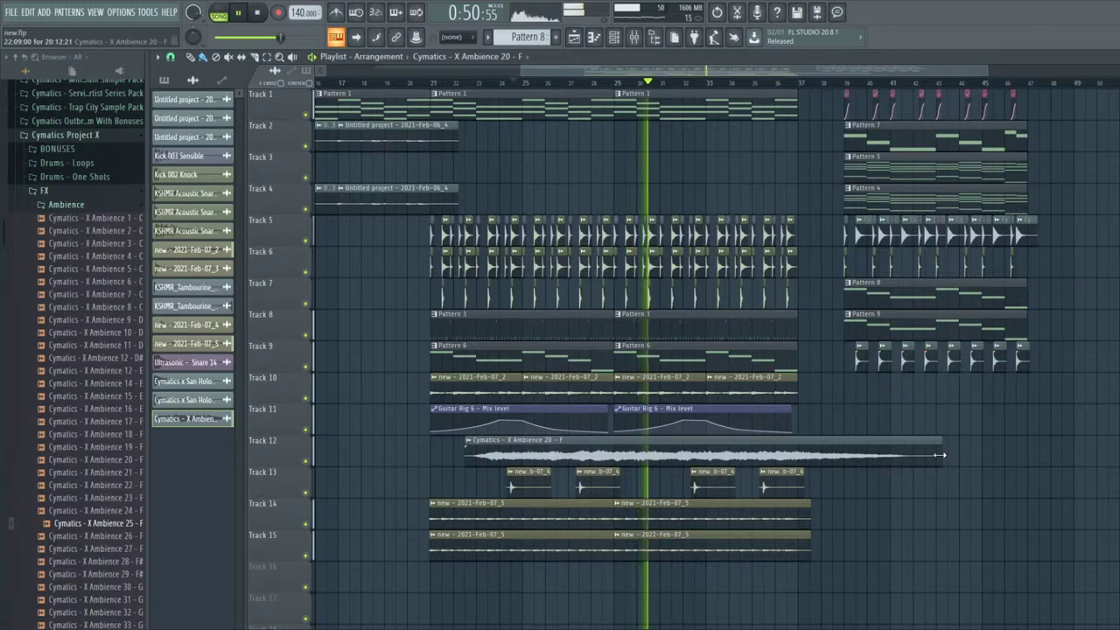
click(305, 524)
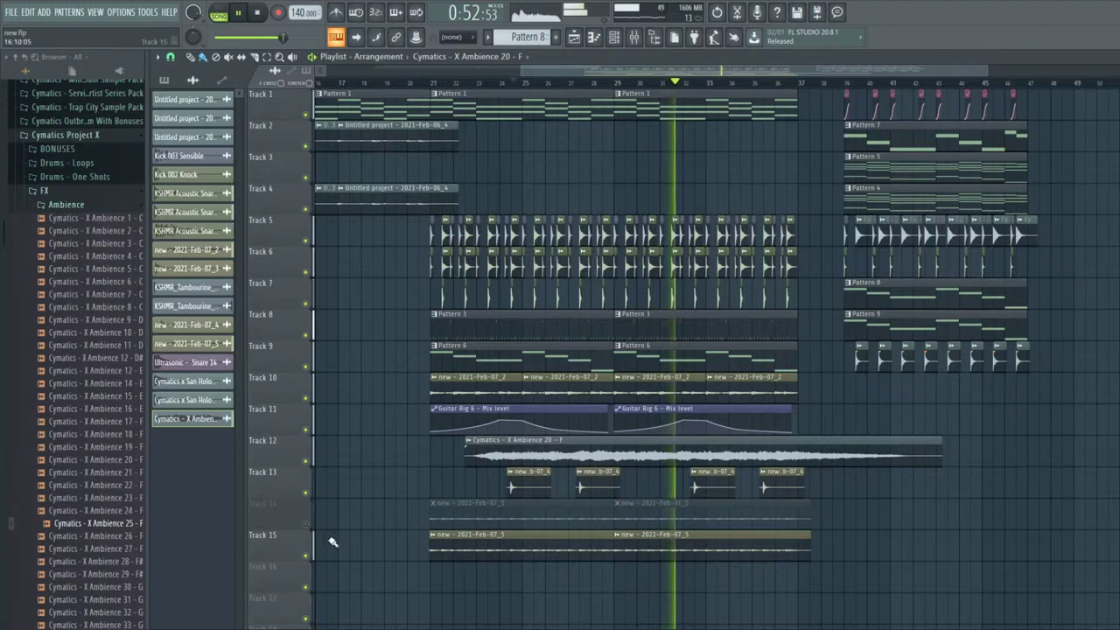
click(305, 554)
scroll(385, 534, down, 2)
drag(487, 505, 1104, 430)
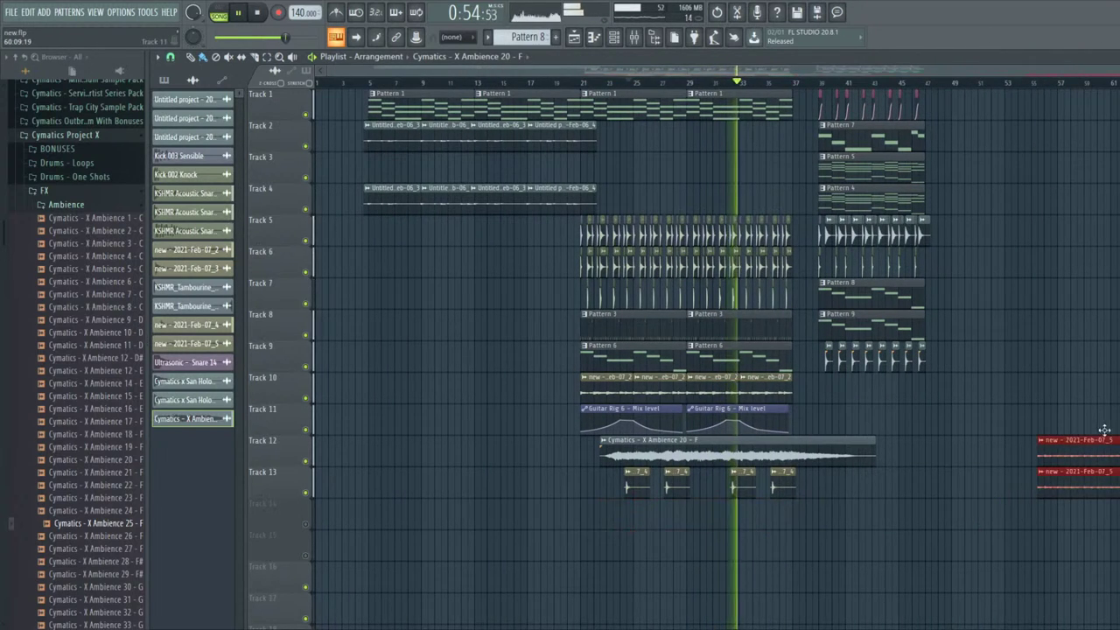
- Delete the Ambience 20 clip from Track 12 and audition the Ambience 42 and 41 samples as replacements
key(space)
right_click(788, 455)
scroll(87, 420, down, 8)
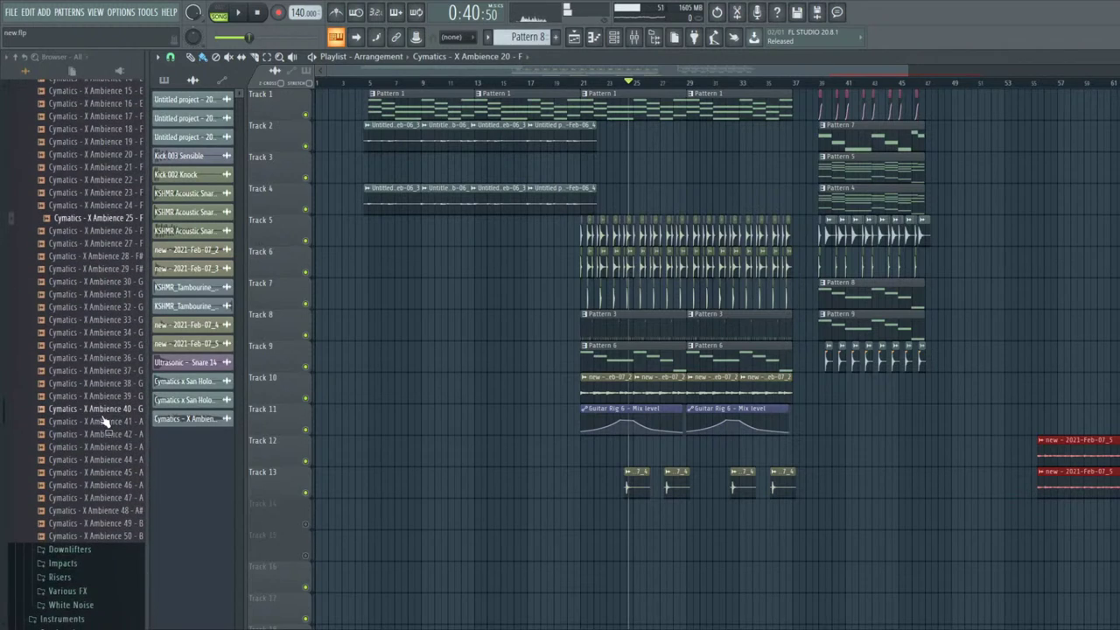
click(100, 433)
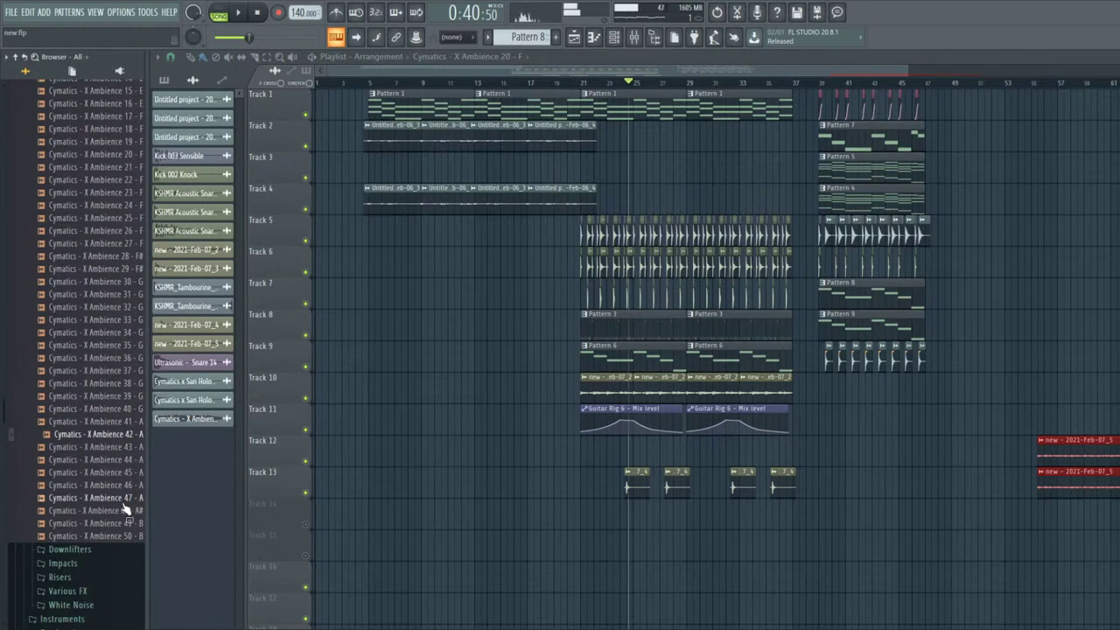
key(space)
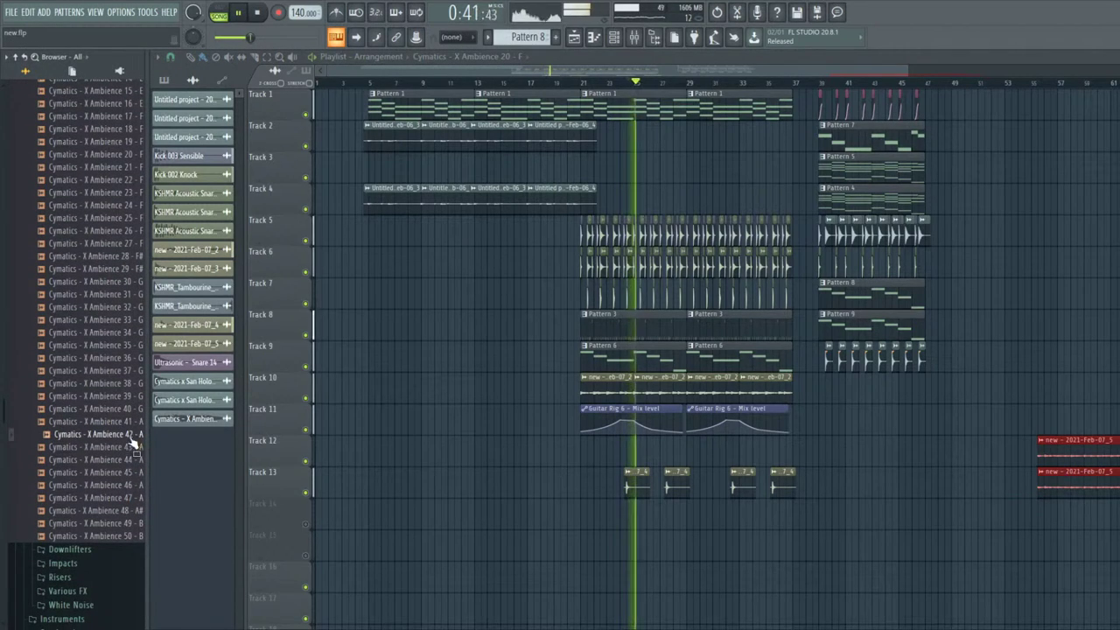
click(131, 421)
key(space)
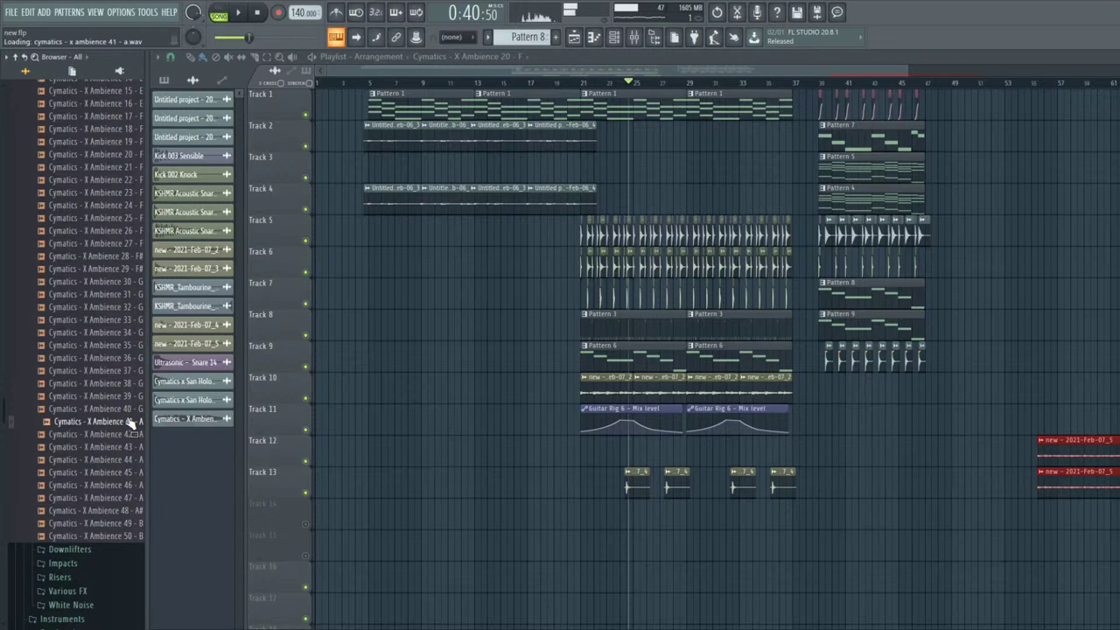
- Add the Ambience 41 sample to Track 12 and position it to start just before bar 21
key(space)
drag(131, 422, 641, 445)
key(space)
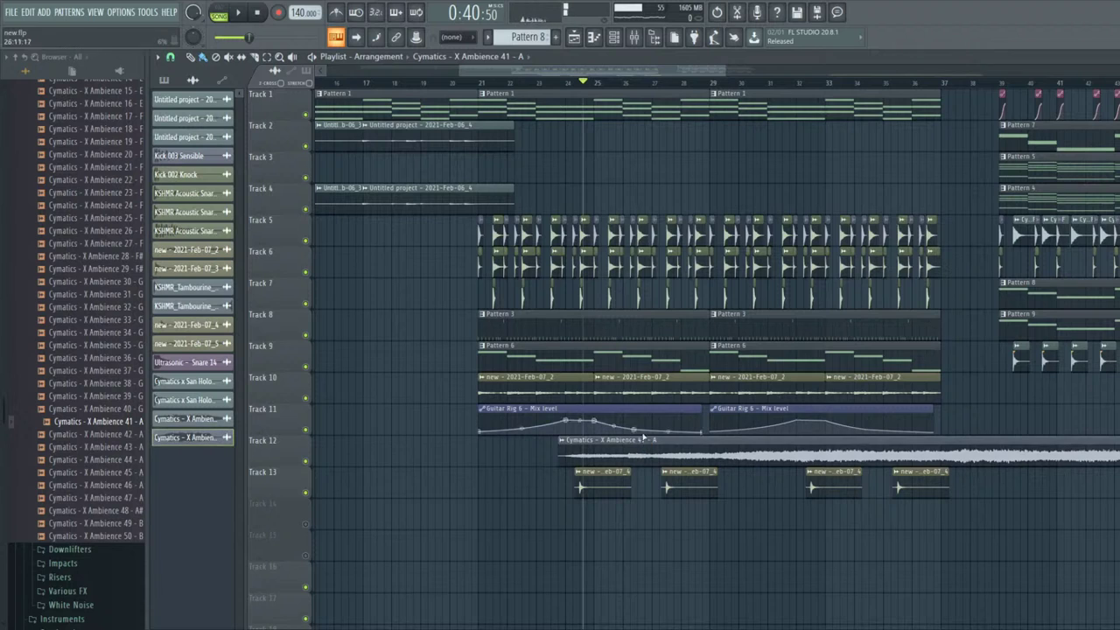
click(479, 83)
key(space)
scroll(580, 439, up, 3)
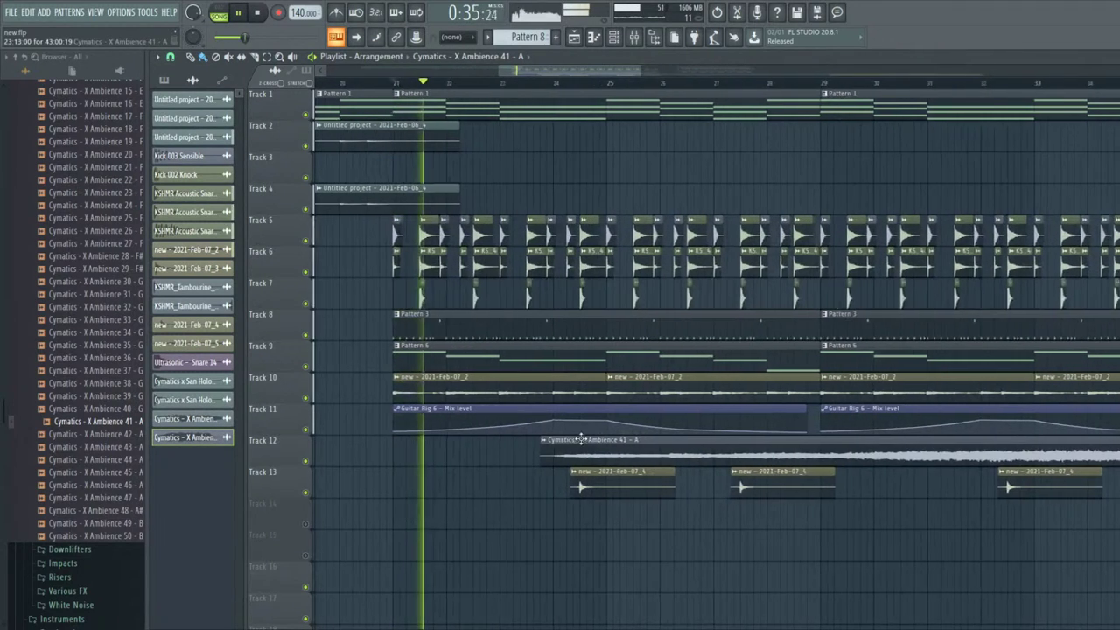
drag(581, 439, 422, 442)
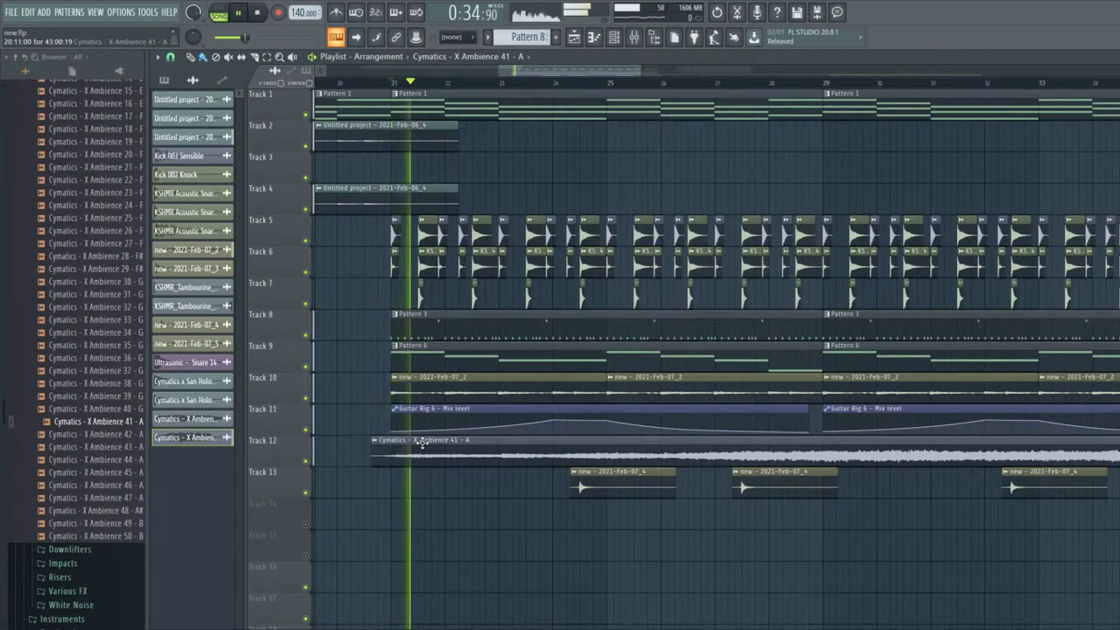
key(space)
- Play the arrangement with the new ambience from bar 21 and from about bar 38, just before the drop
ctrl+scroll(425, 441, down, 3)
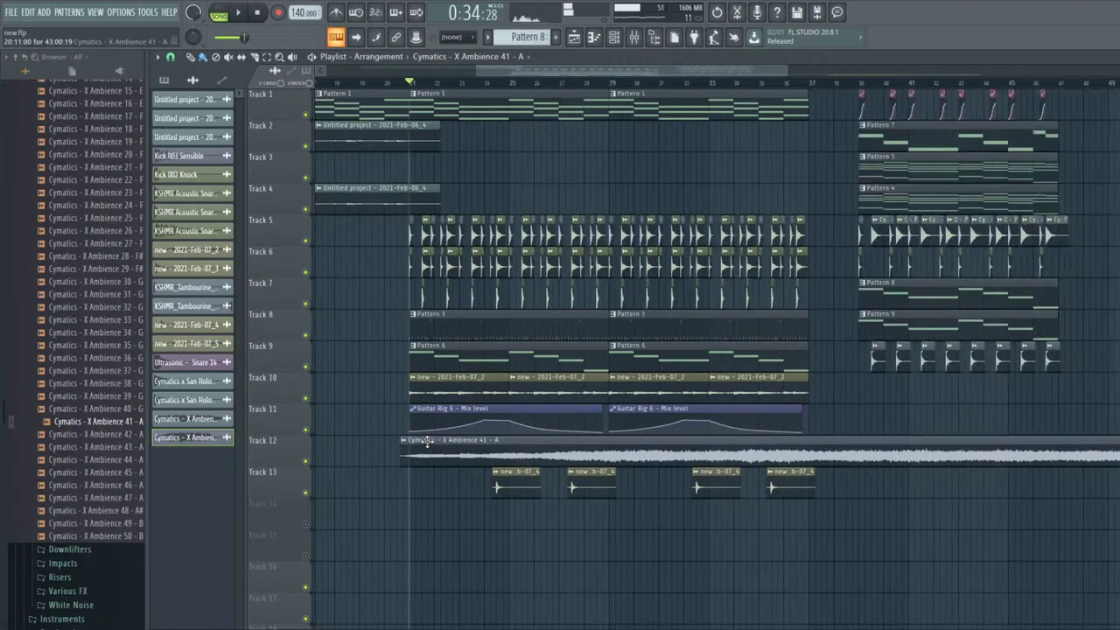
key(space)
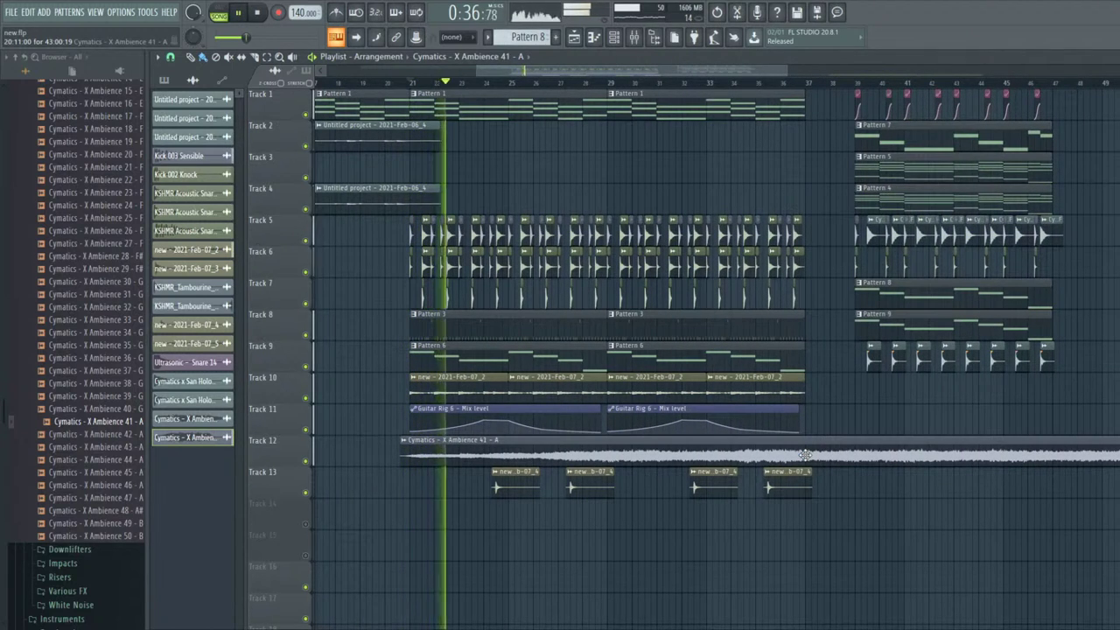
key(space)
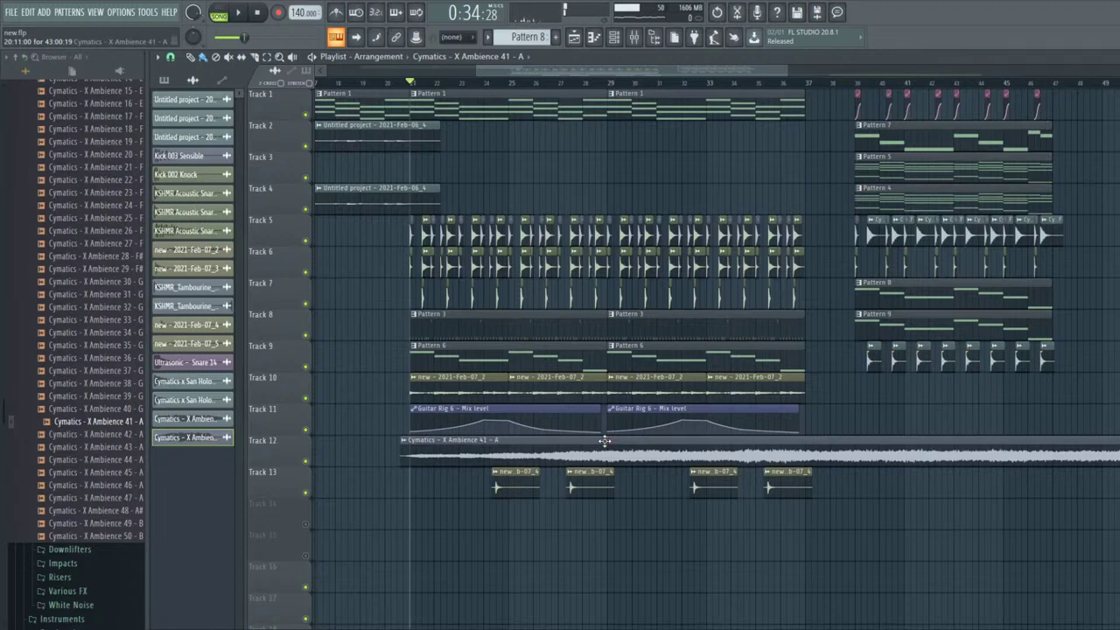
click(833, 83)
key(space)
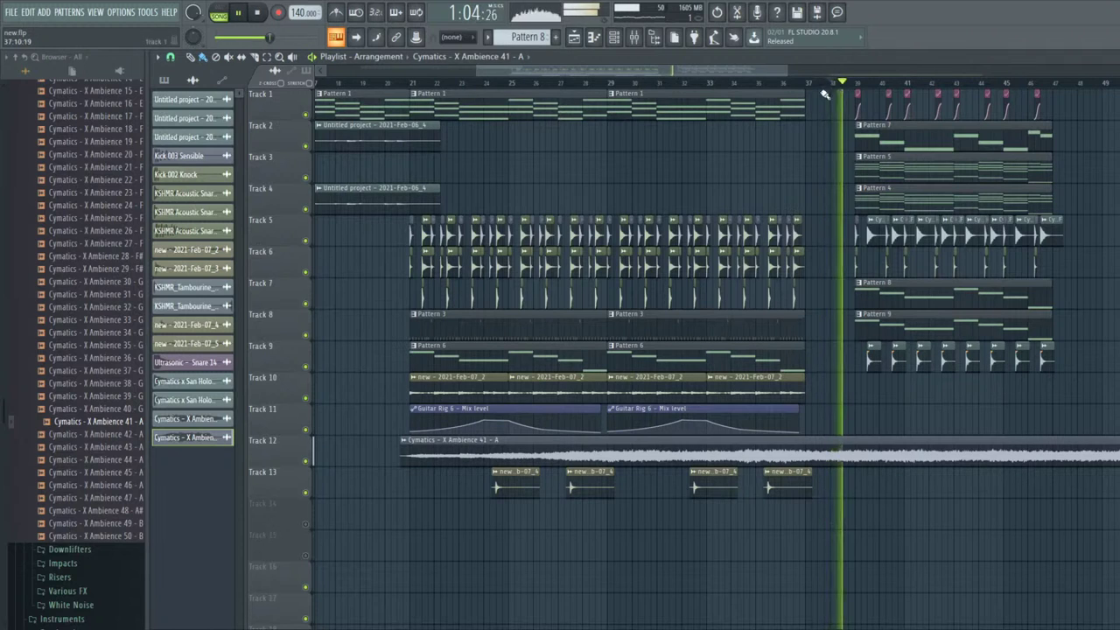
- Play the tail of the Ambience 41 clip after the drop, from about bar 50
scroll(700, 285, down, 3)
click(919, 93)
key(space)
right_click(933, 103)
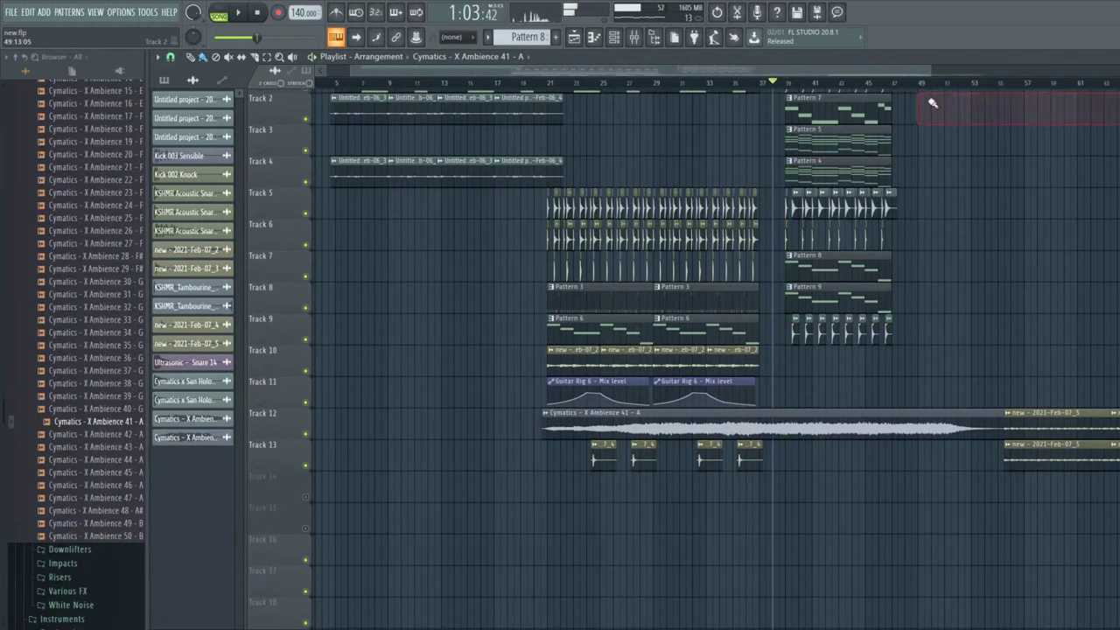
click(930, 84)
key(space)
key(space)
- Solo Track 12 and play the Ambience 41 clip from just before its start
scroll(555, 294, up, 3)
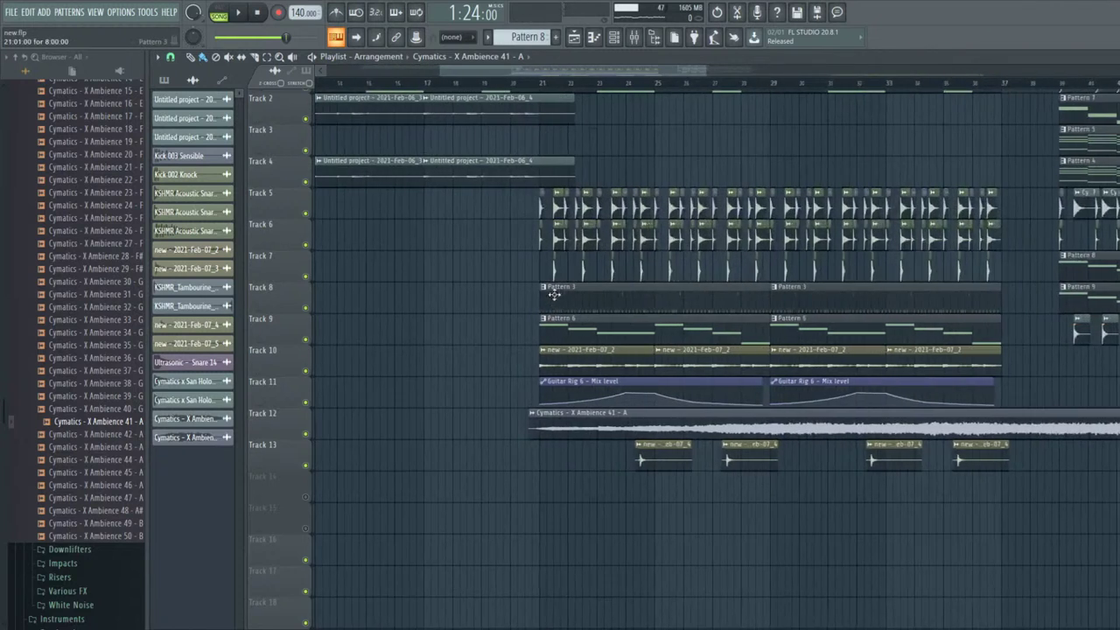
scroll(553, 295, up, 2)
mouse_move(509, 83)
mouse_down()
mouse_move(604, 90)
mouse_move(517, 98)
mouse_up()
right_click(305, 432)
key(space)
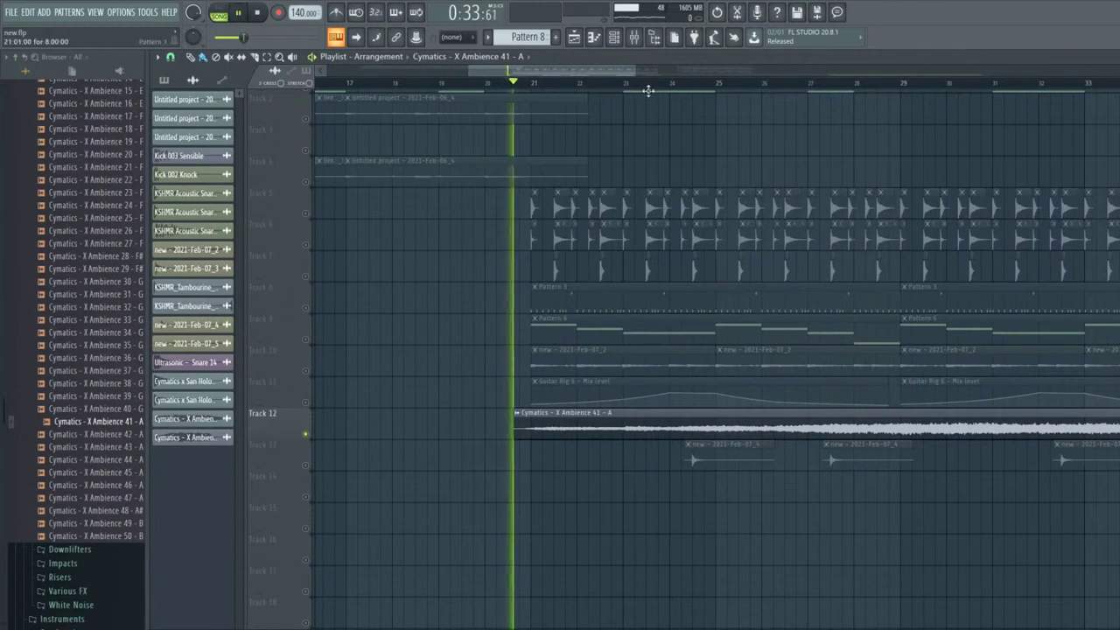
key(space)
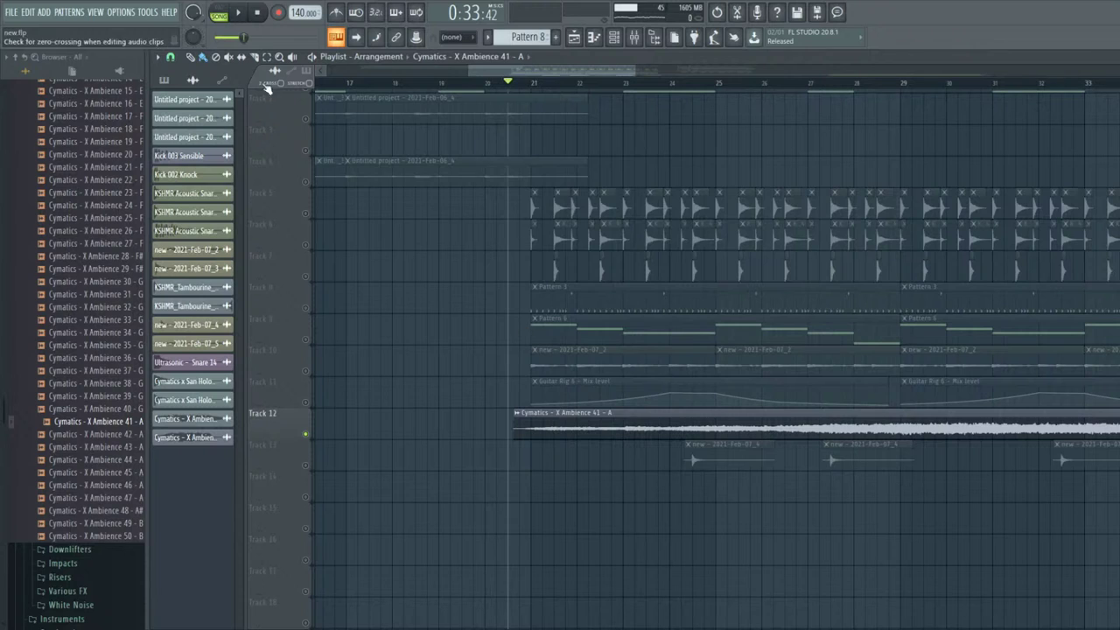
key(space)
- Slice the Ambience 41 clip on Track 12 at bar 23 and delete the part after the cut
scroll(600, 425, up, 2)
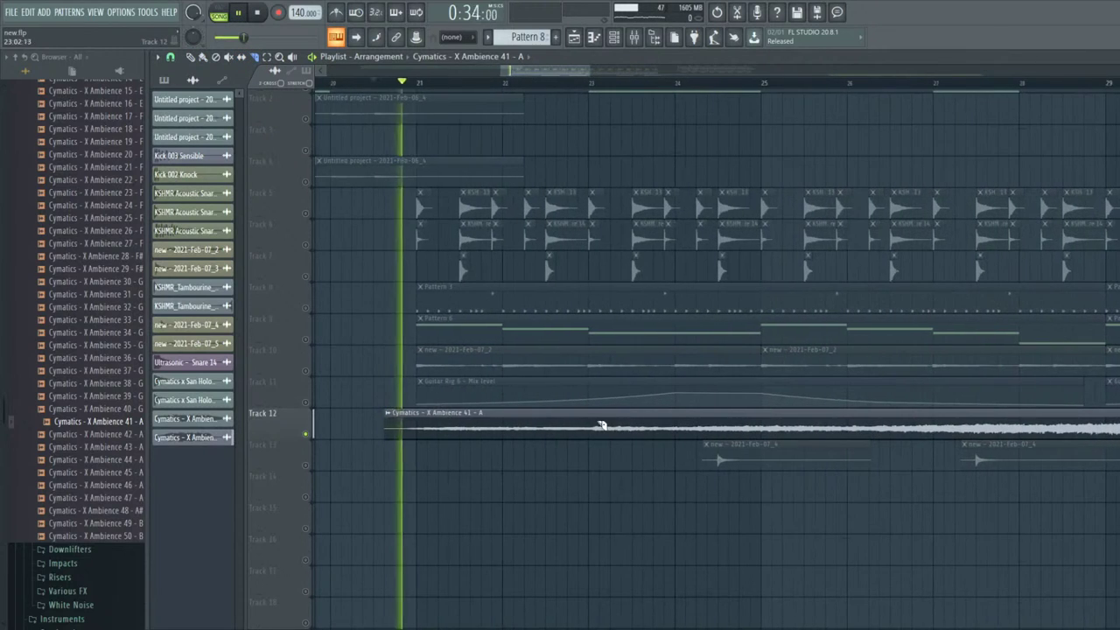
key(space)
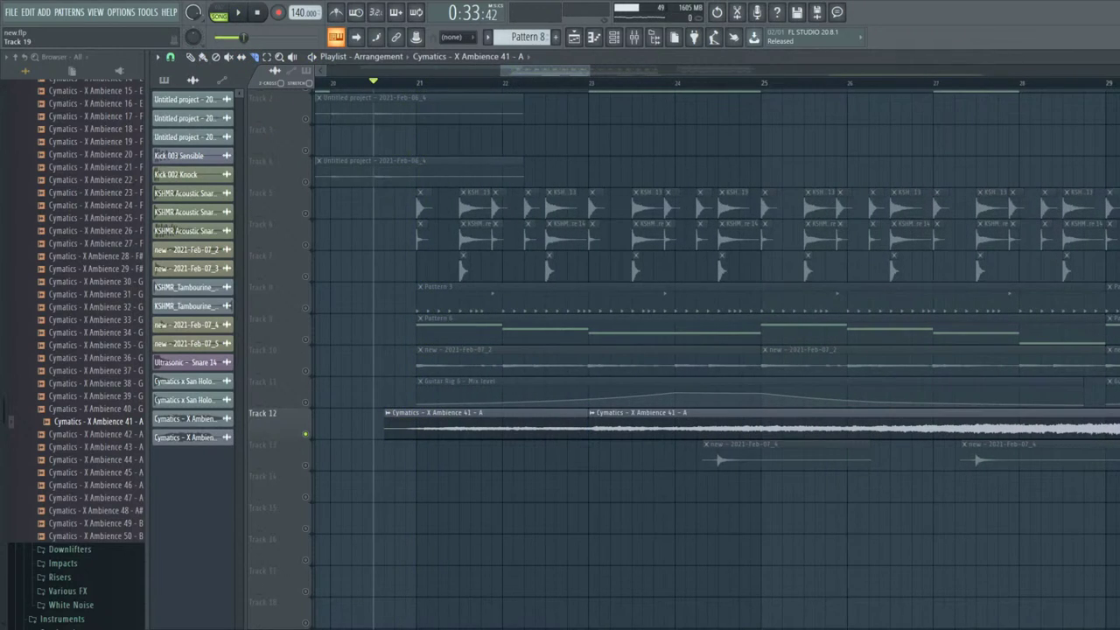
key(space)
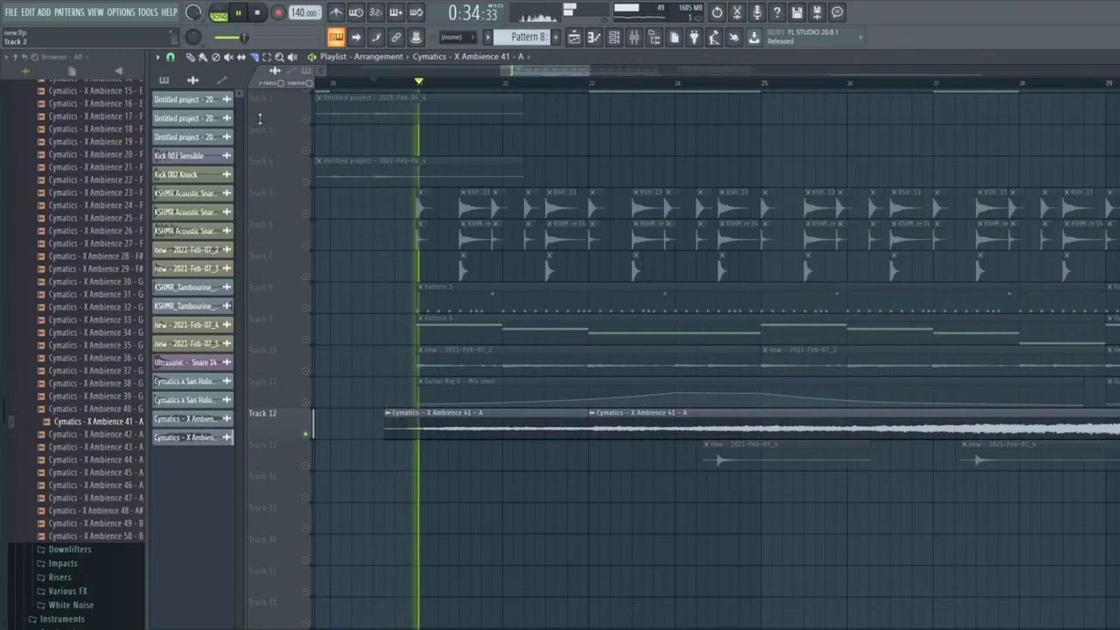
right_click(647, 421)
key(space)
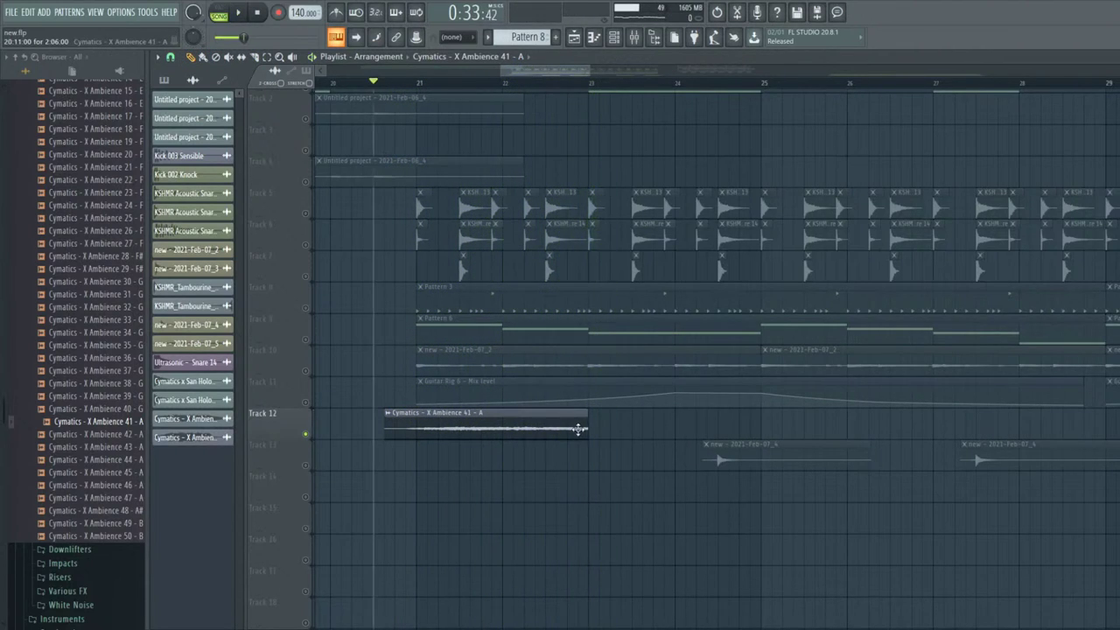
- Play the shortened ambience clip with the mixer open and check the Newtone slot on the Master channel
click(634, 37)
key(space)
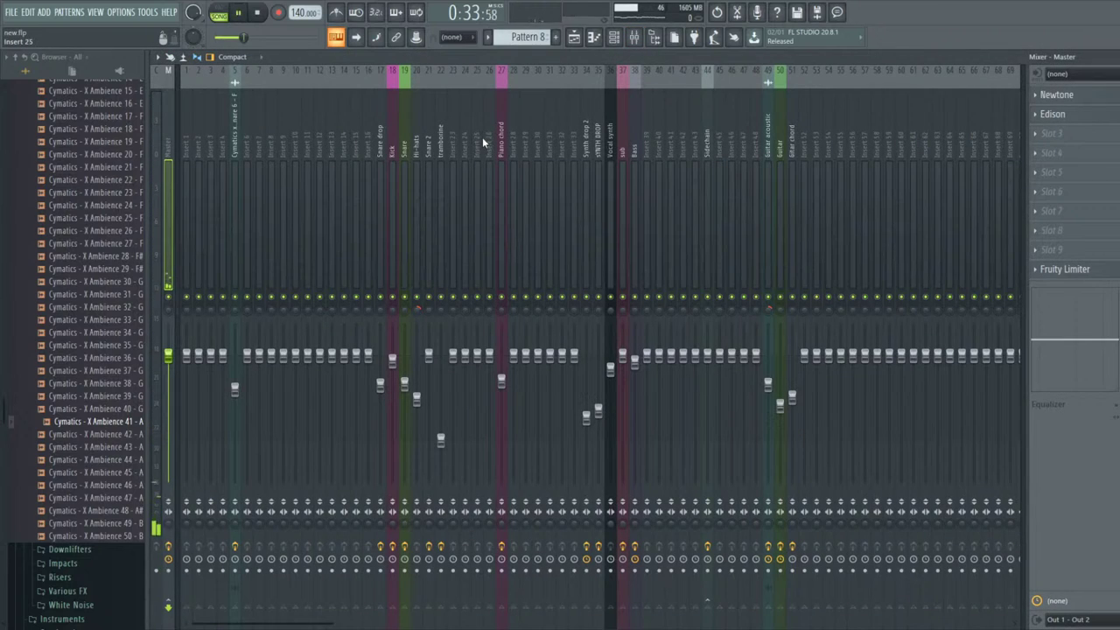
key(space)
click(1060, 96)
click(1060, 96)
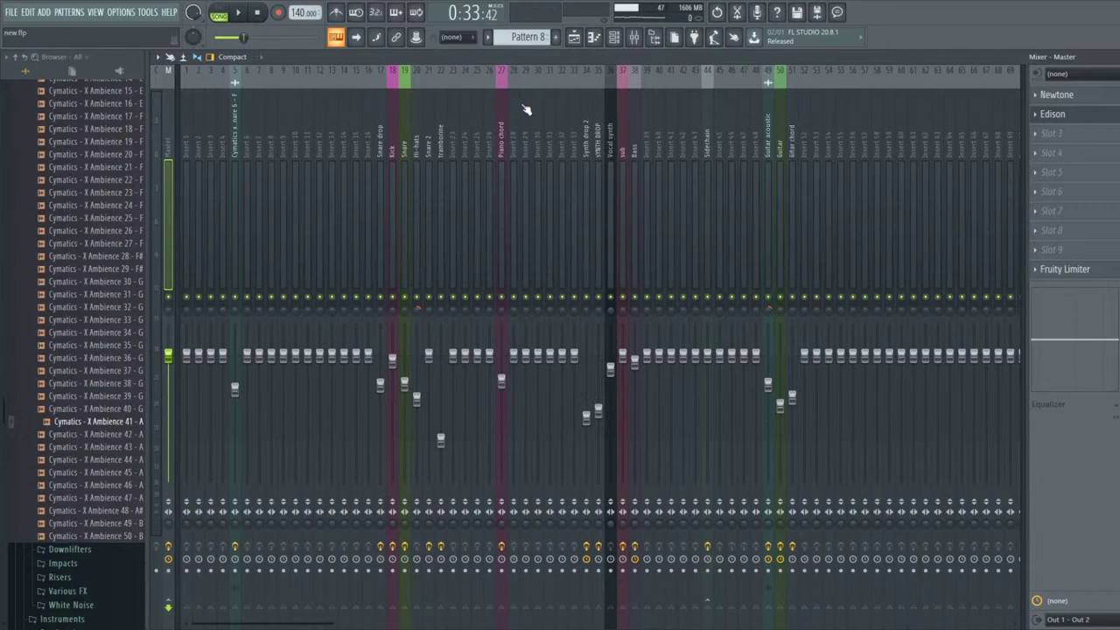
key(space)
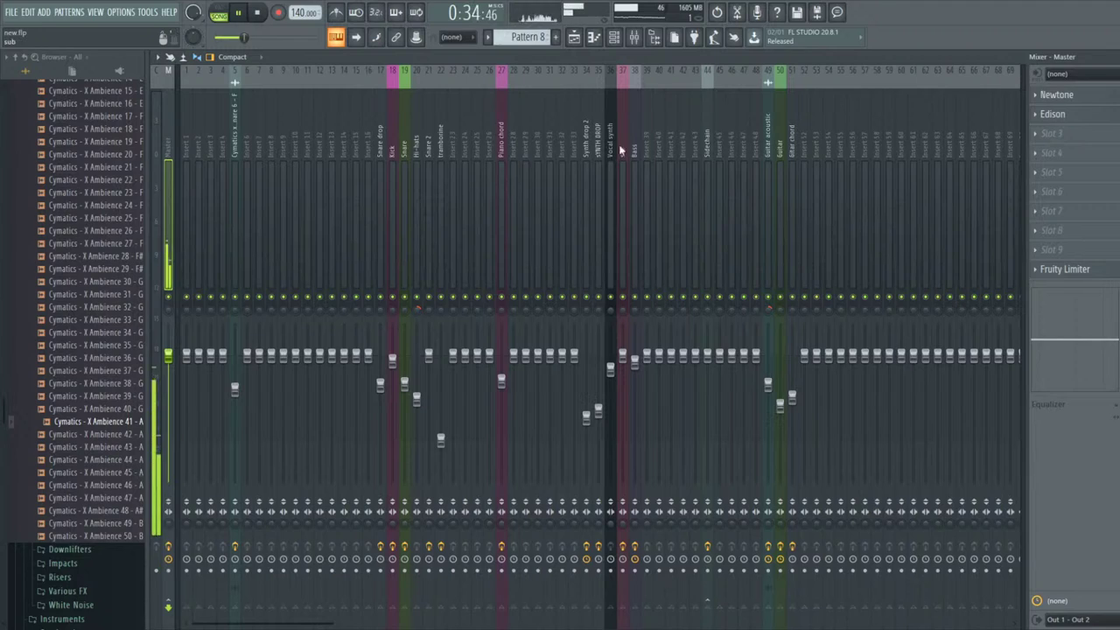
key(space)
- Route the Ambience 41 sample to mixer track 56 and load ValhallaRoom in its first effect slot
click(850, 147)
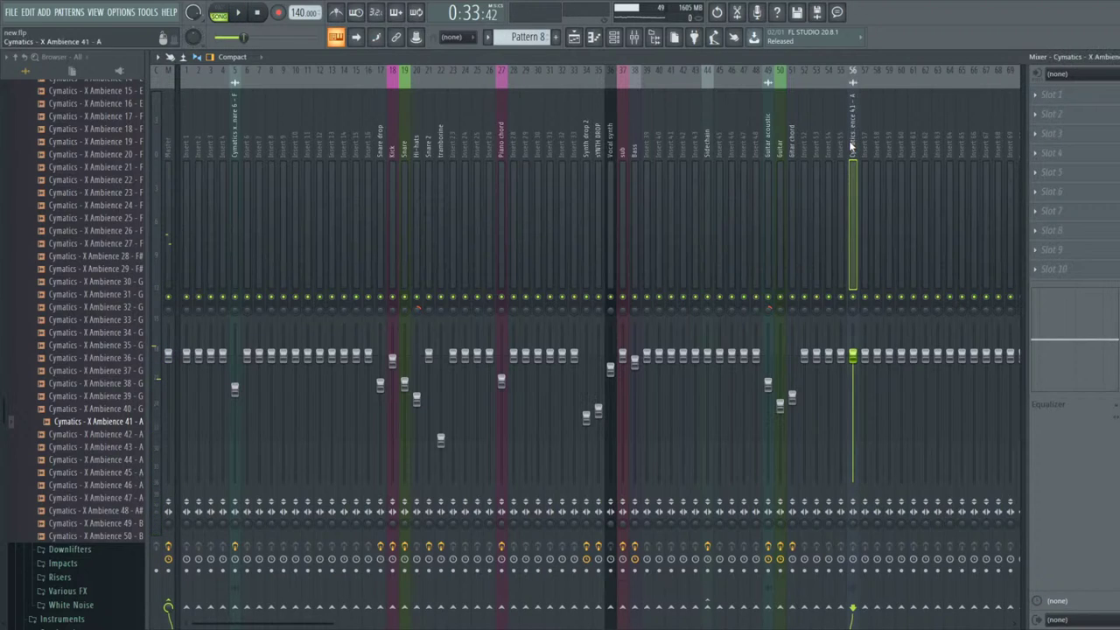
key(space)
key(space)
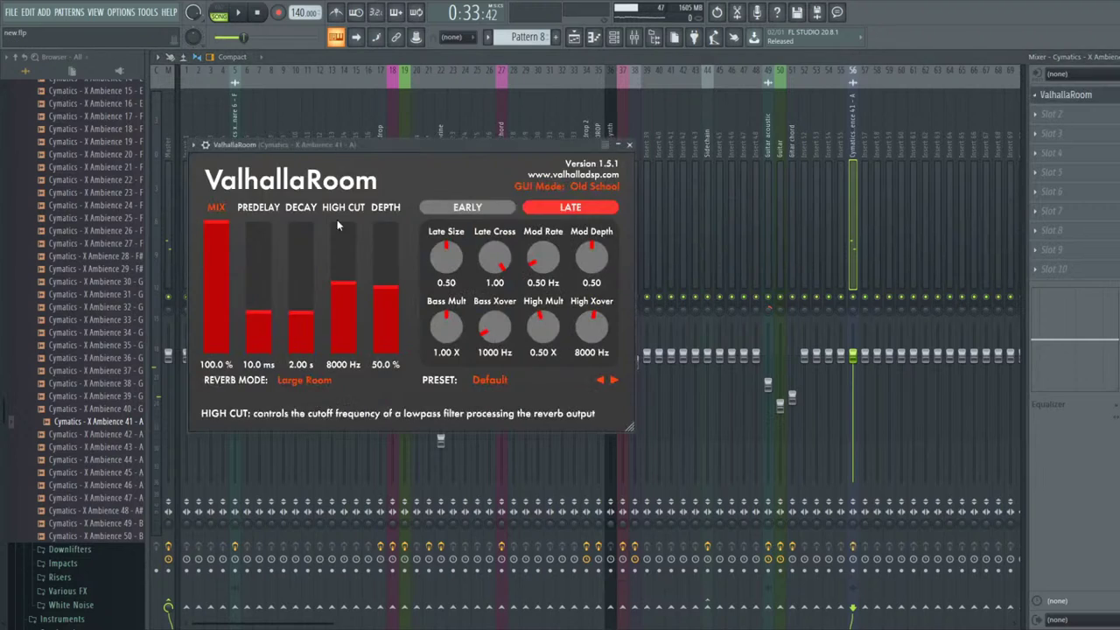
- Set ValhallaRoom's high cut to 15000 Hz, depth to 62.7 % and decay to 7.91 s while the ambience plays
key(space)
drag(376, 213, 385, 157)
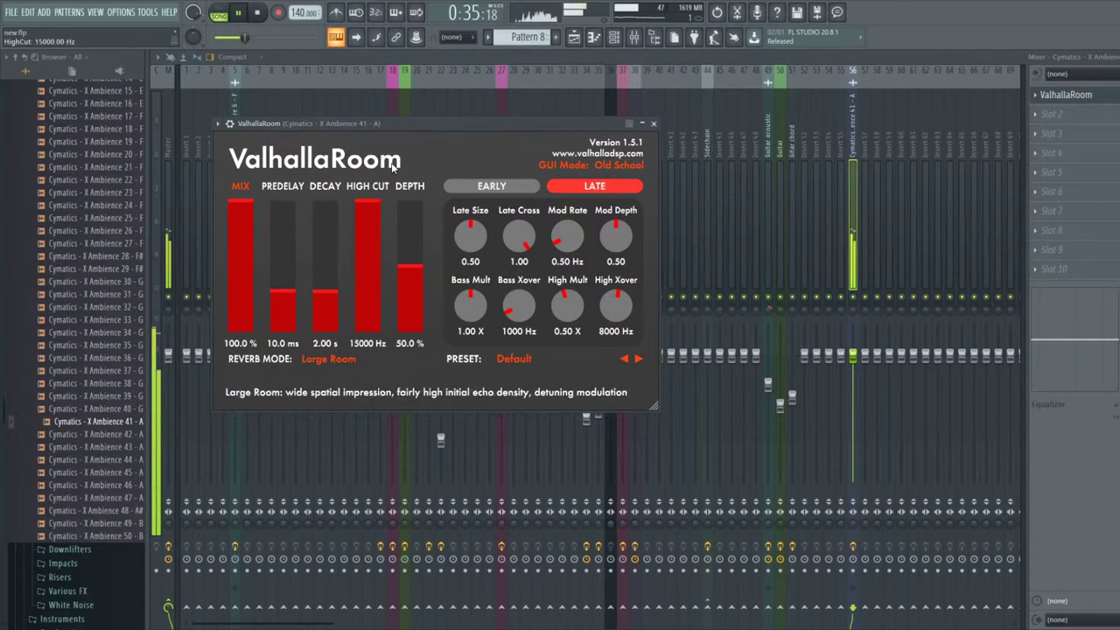
drag(410, 207, 411, 250)
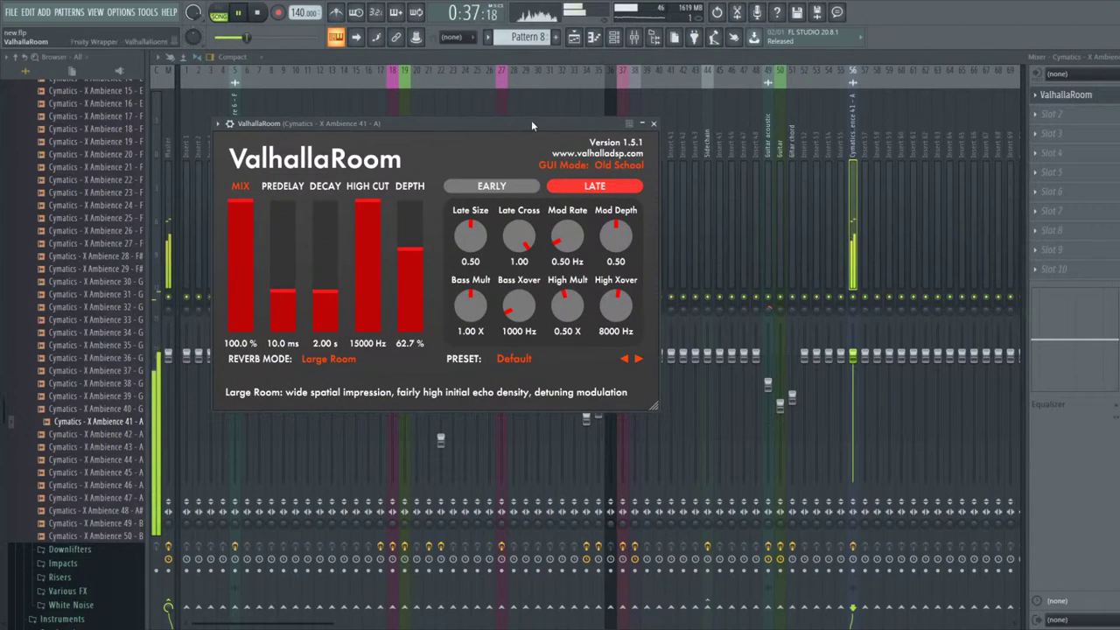
key(space)
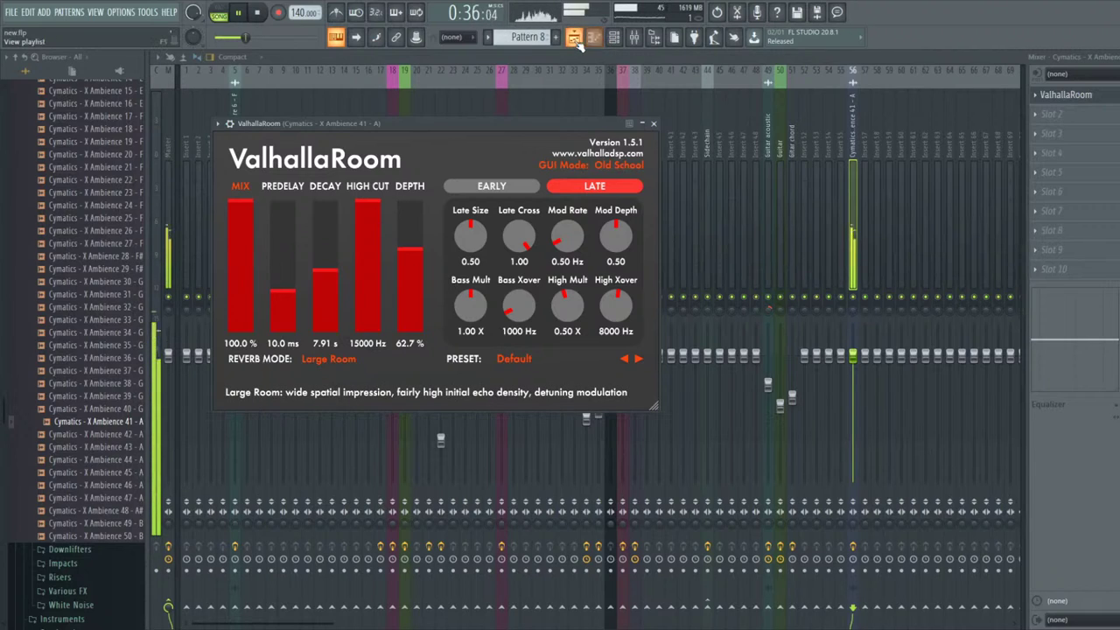
key(space)
- Select the Master channel and play the ambience with its reverb from just before the clip's start
click(165, 174)
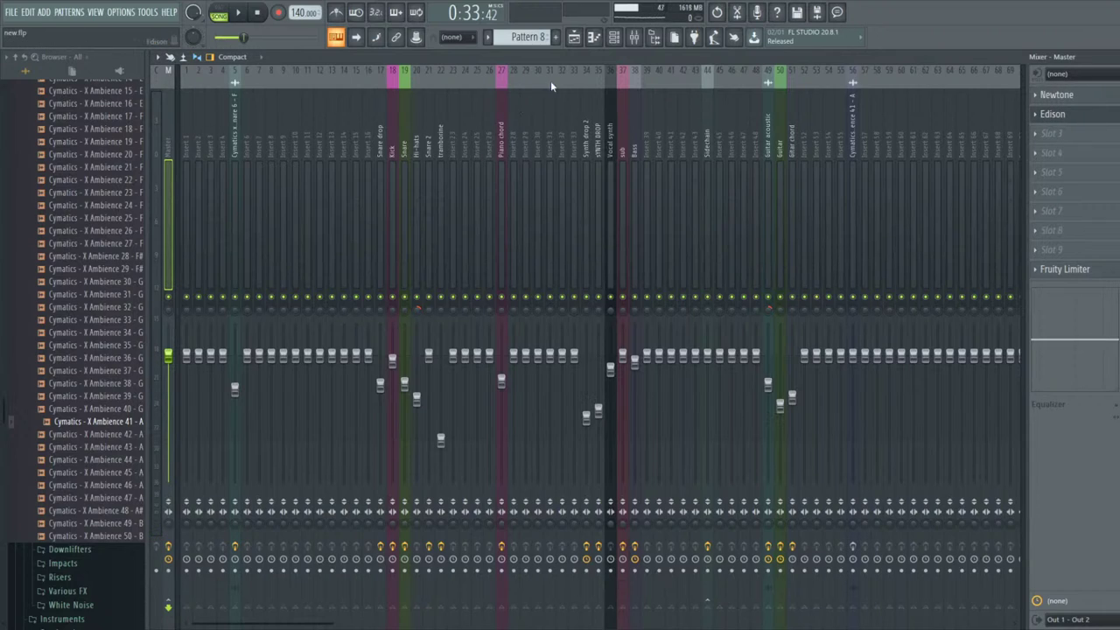
key(space)
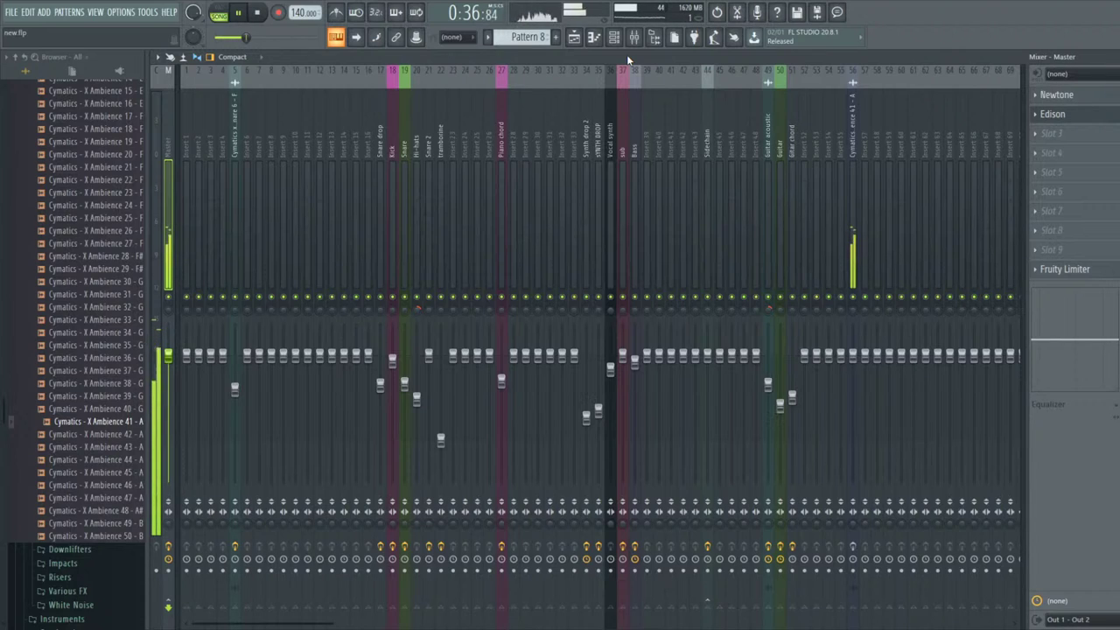
key(space)
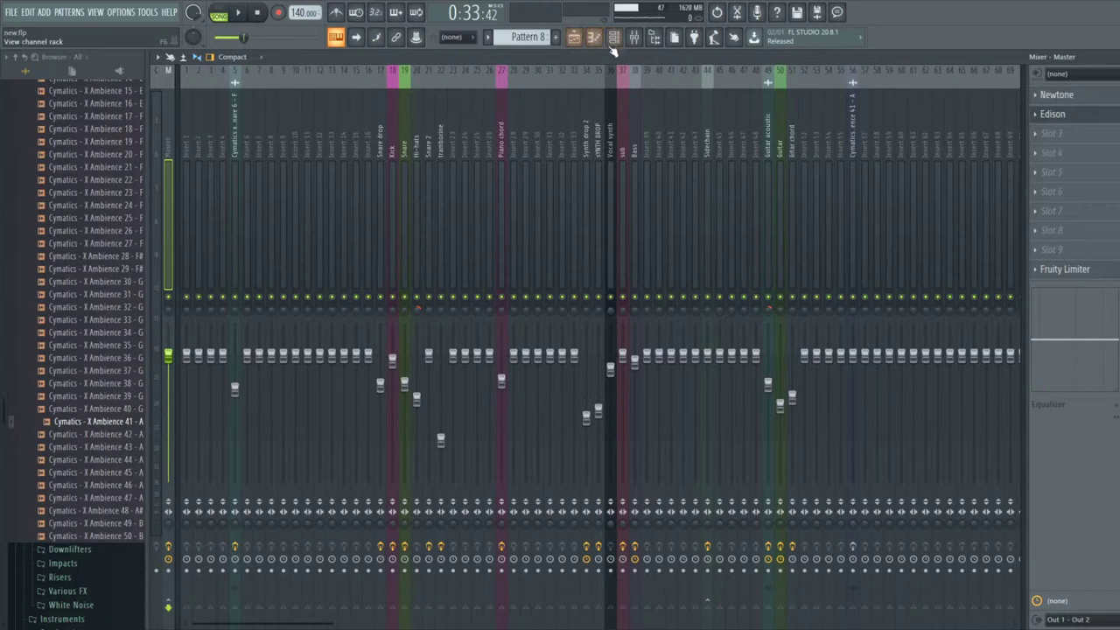
- Return to the mixer and reopen ValhallaRoom on the Ambience 41 channel while the clip plays
drag(847, 125, 831, 120)
drag(600, 67, 428, 455)
mouse_move(513, 442)
mouse_down()
mouse_move(502, 452)
mouse_move(507, 417)
mouse_move(499, 435)
mouse_up()
key(F9)
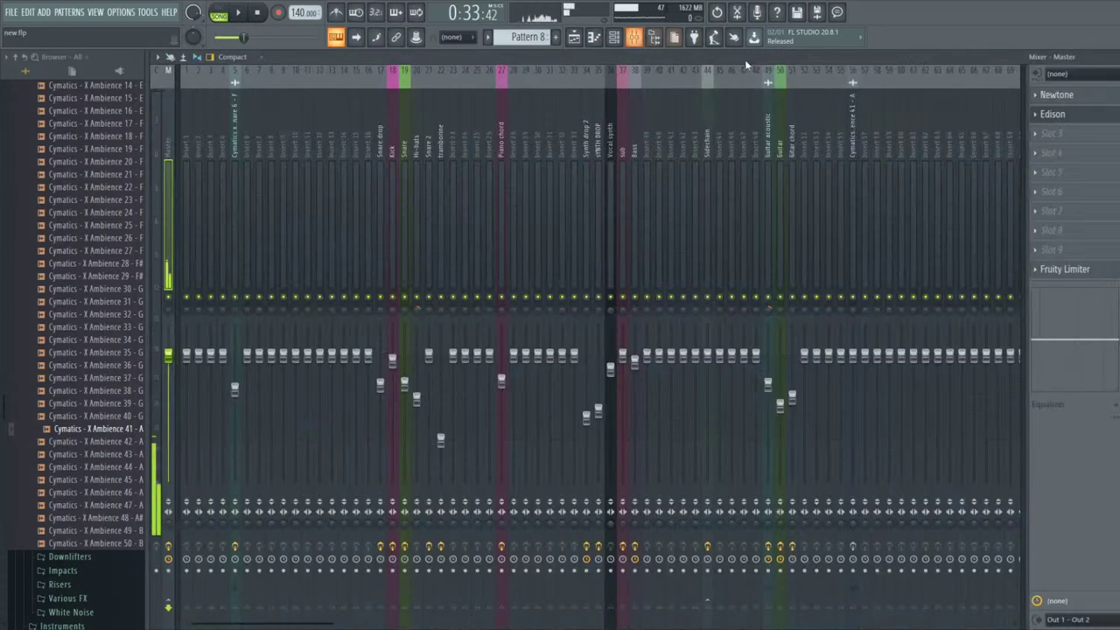
click(850, 110)
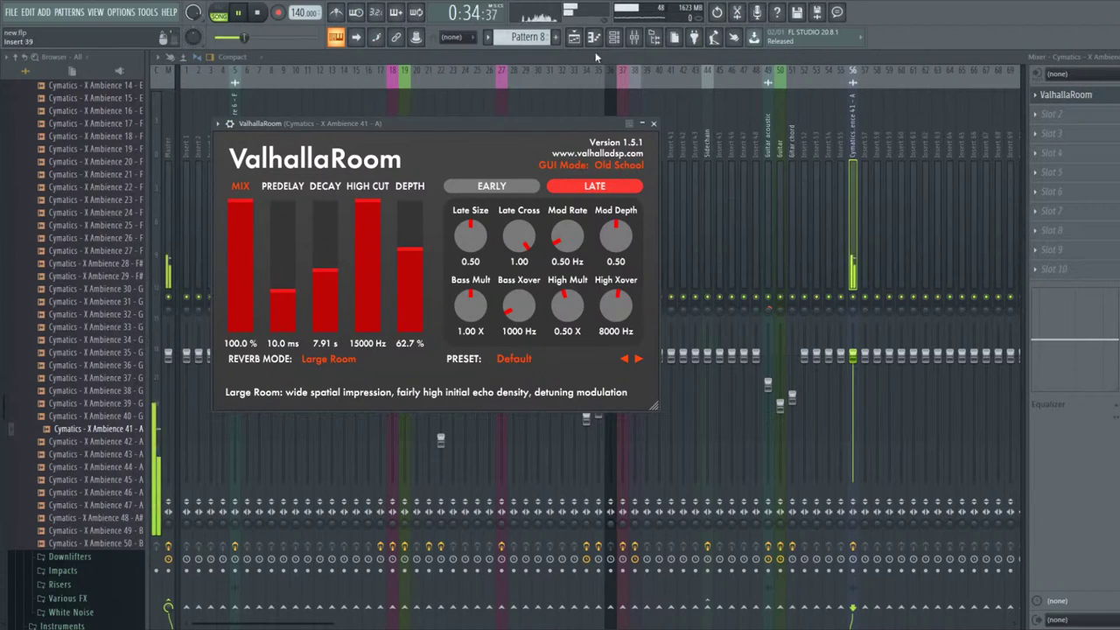
- Load Fruity Parametric EQ 2 in the ambience channel's second effect slot and low-pass the highs with band 7
click(1049, 118)
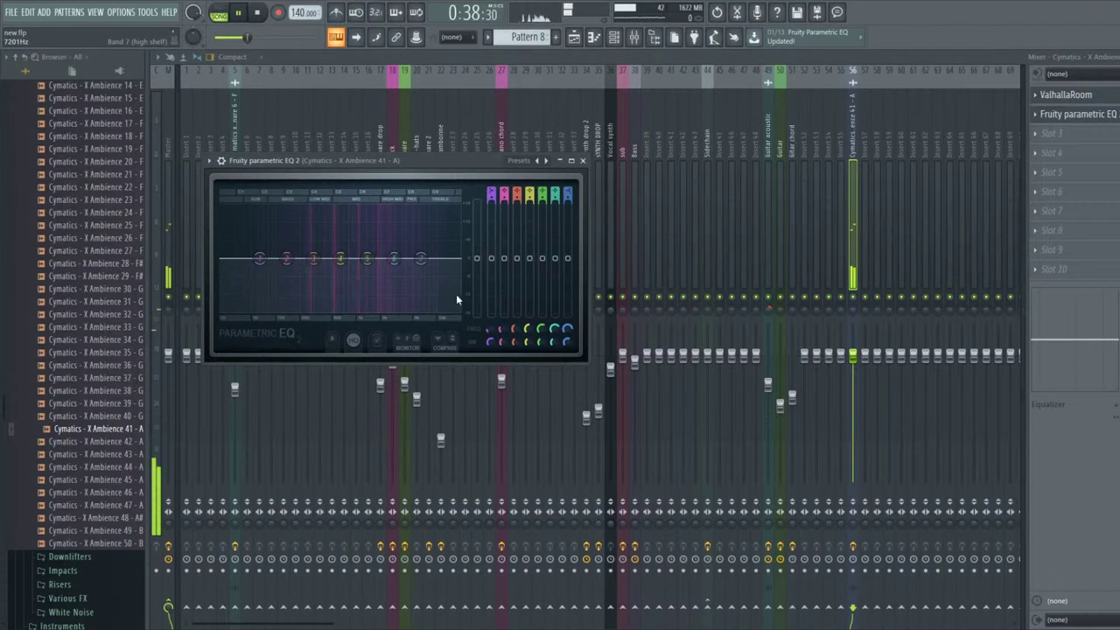
drag(420, 258, 345, 258)
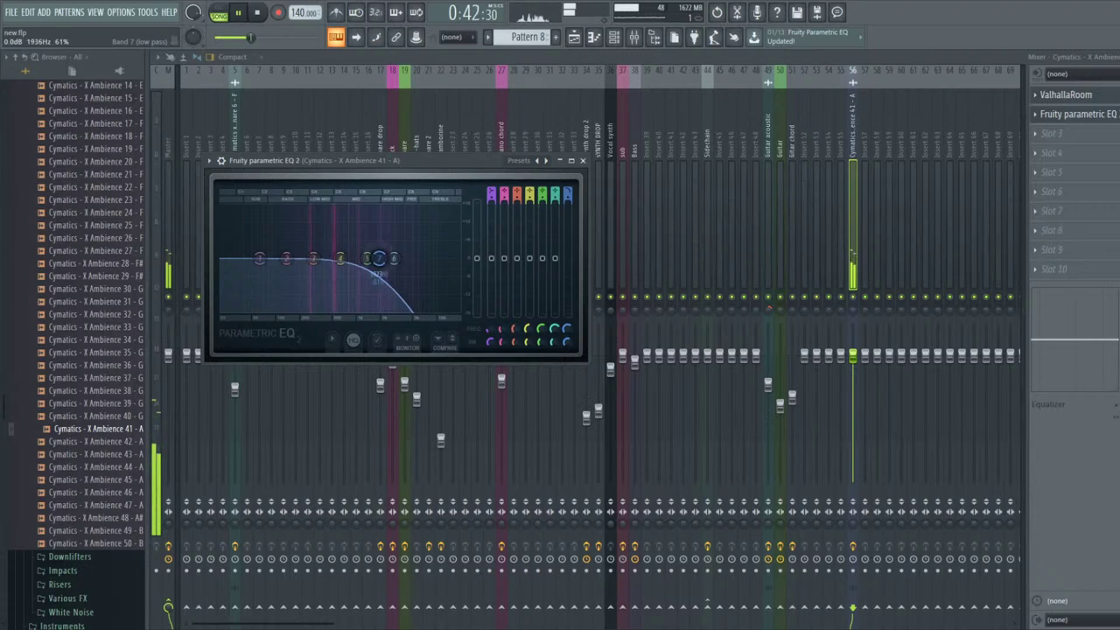
drag(390, 261, 393, 260)
click(583, 161)
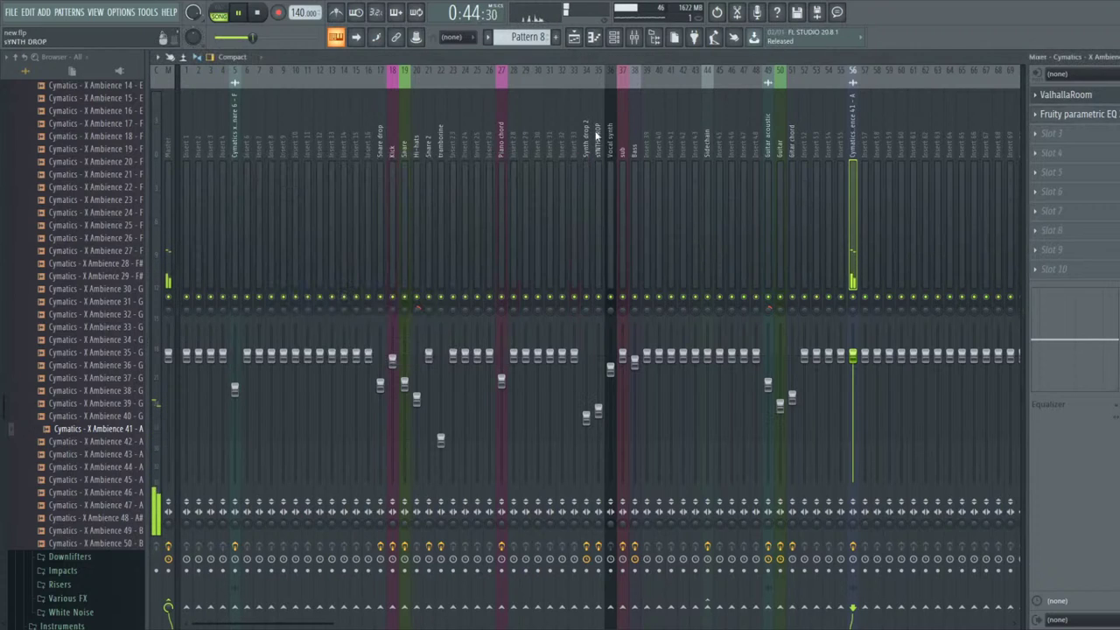
- Unmute the other playlist tracks, play the ambience with the full mix, and lower its mixer fader to -13.7 dB
click(593, 37)
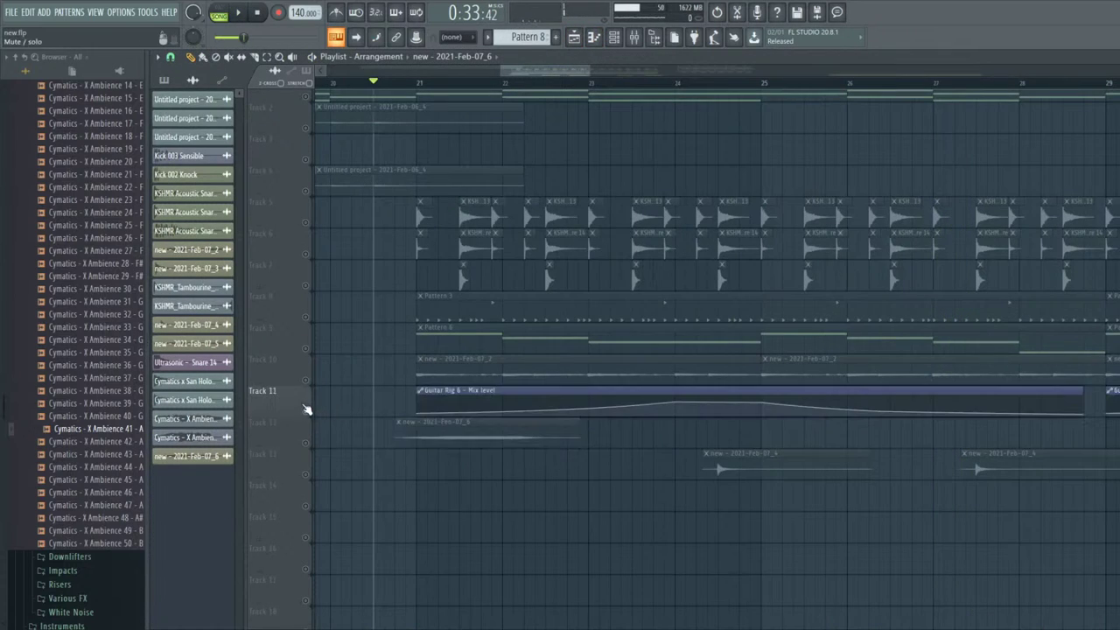
key(space)
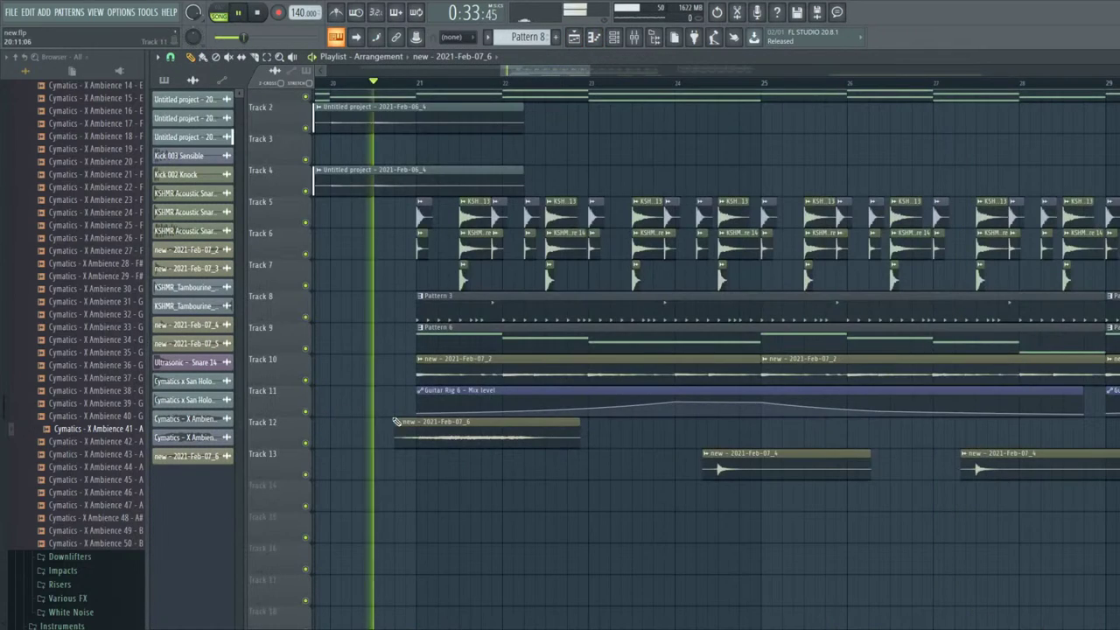
double_click(469, 430)
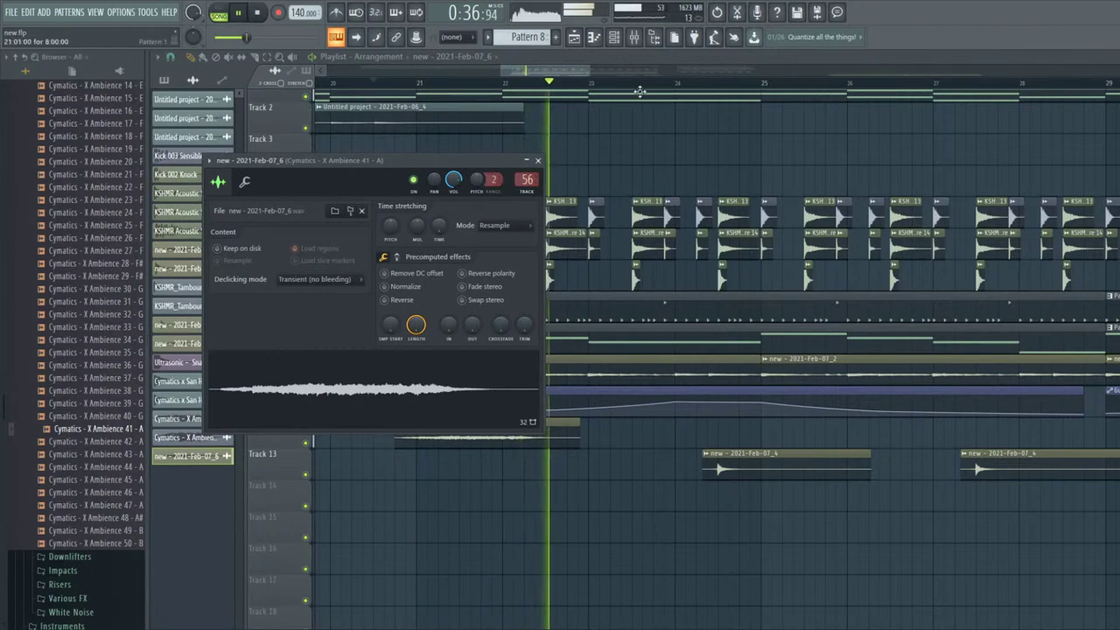
click(634, 37)
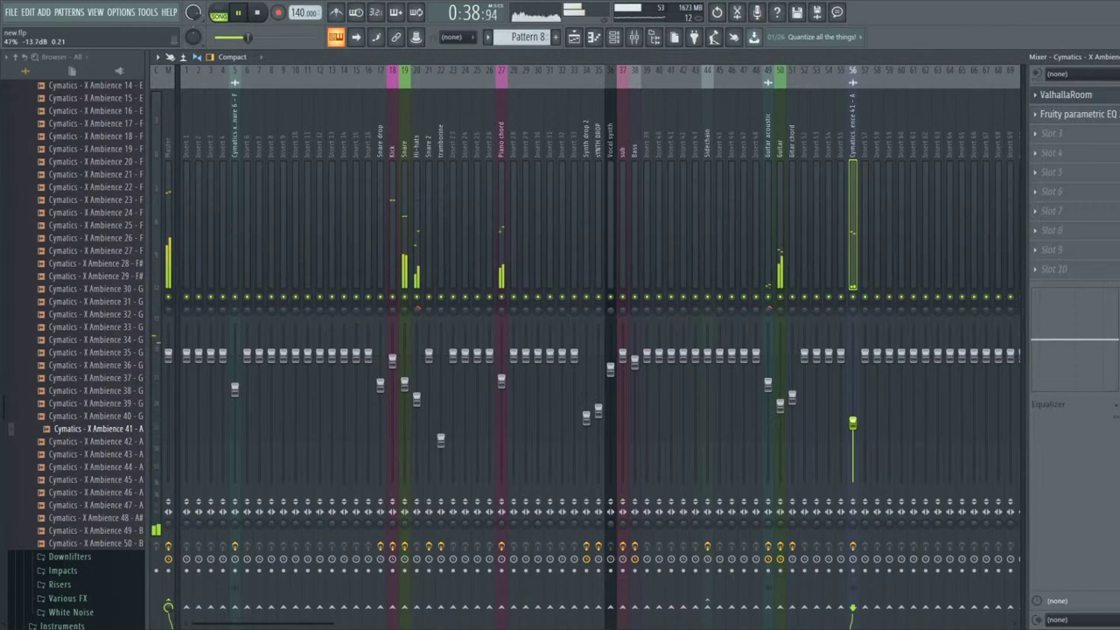
- Move the ambience clip on Track 12 to start at 23:09:00 and play the section
click(575, 36)
scroll(568, 201, down, 2)
mouse_move(536, 427)
mouse_down()
mouse_move(700, 426)
mouse_move(667, 433)
mouse_up()
key(space)
right_click(534, 432)
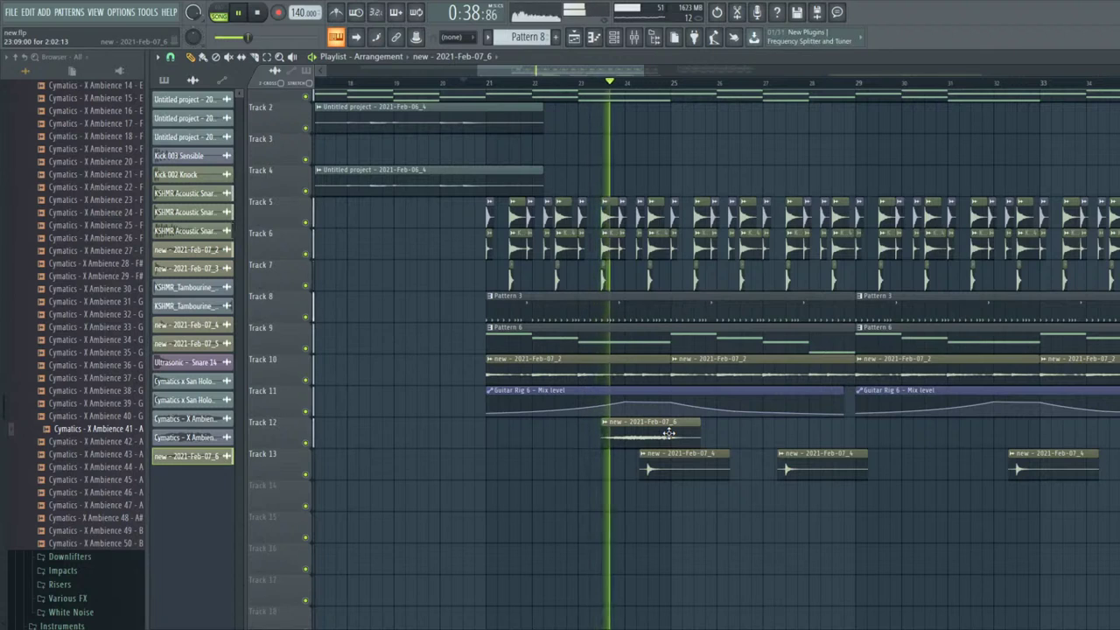
- Duplicate the new - 2021-Feb-07_6 clip on Track 12 and position the copy to start midway through bar 31
ctrl+right_click(728, 427)
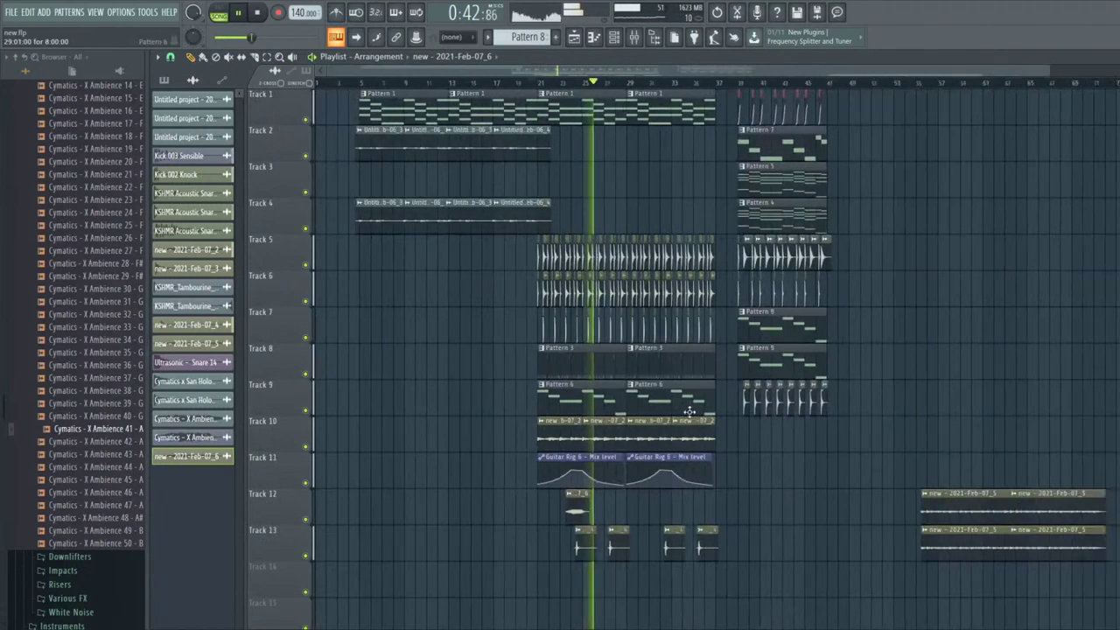
scroll(586, 472, up, 2)
drag(549, 492, 642, 503)
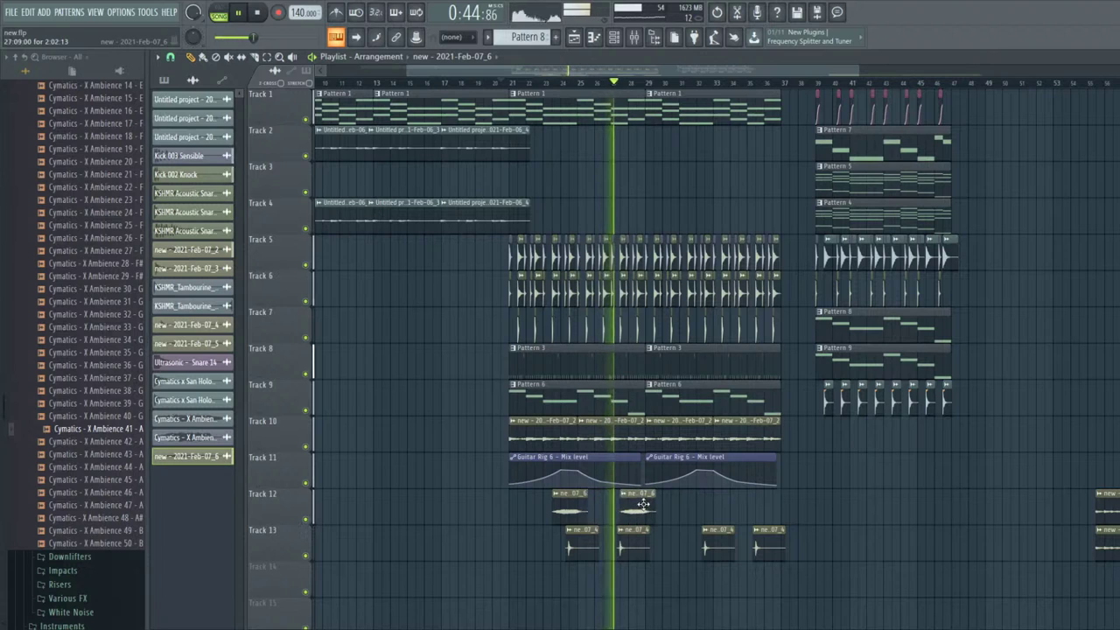
scroll(643, 504, up, 3)
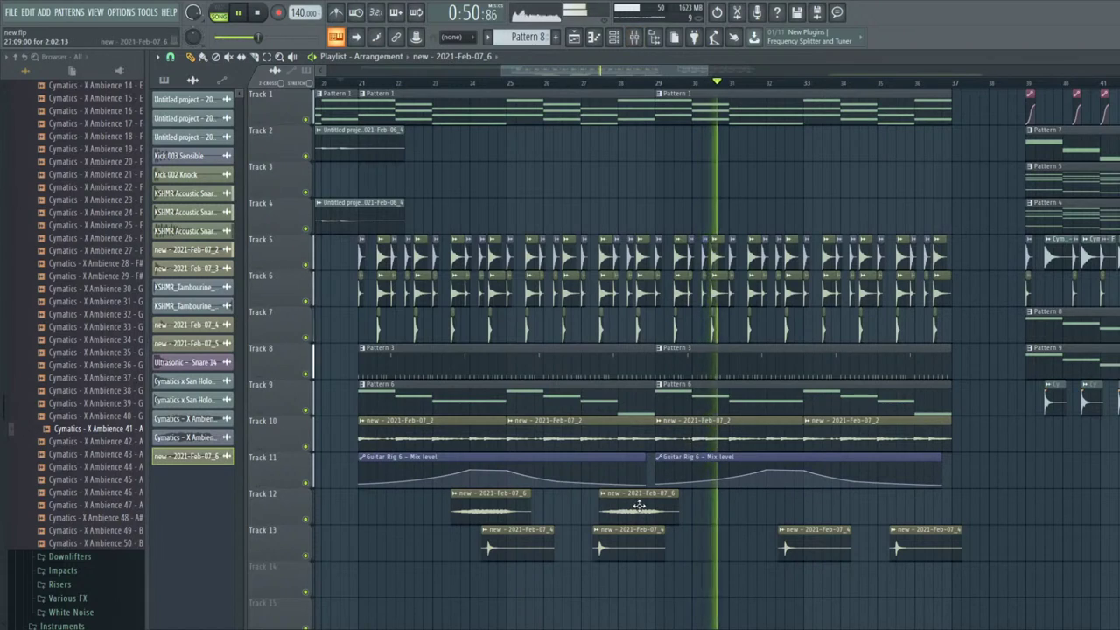
drag(639, 505, 796, 497)
key(space)
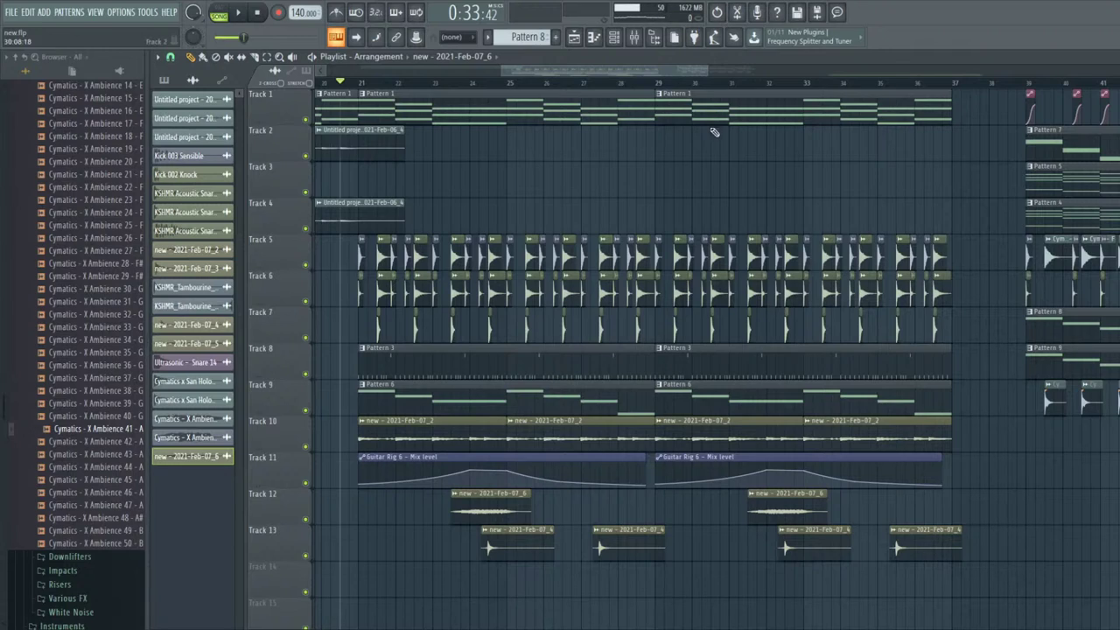
- Play the arrangement, audition the X Ambience samples following number 41, and listen again from around bar 24
key(space)
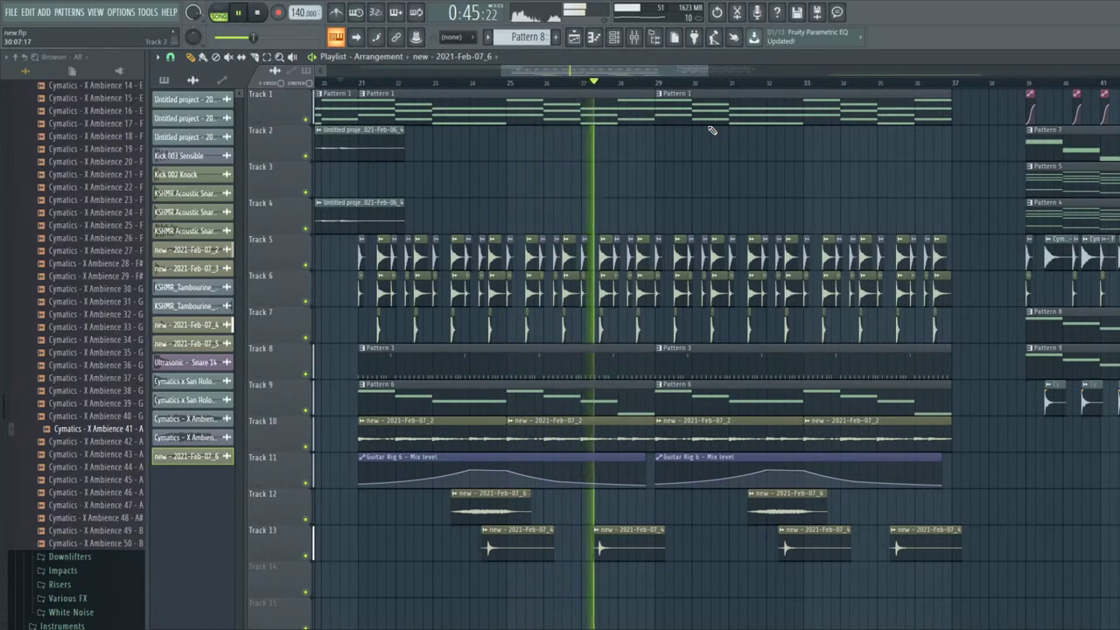
key(space)
click(103, 441)
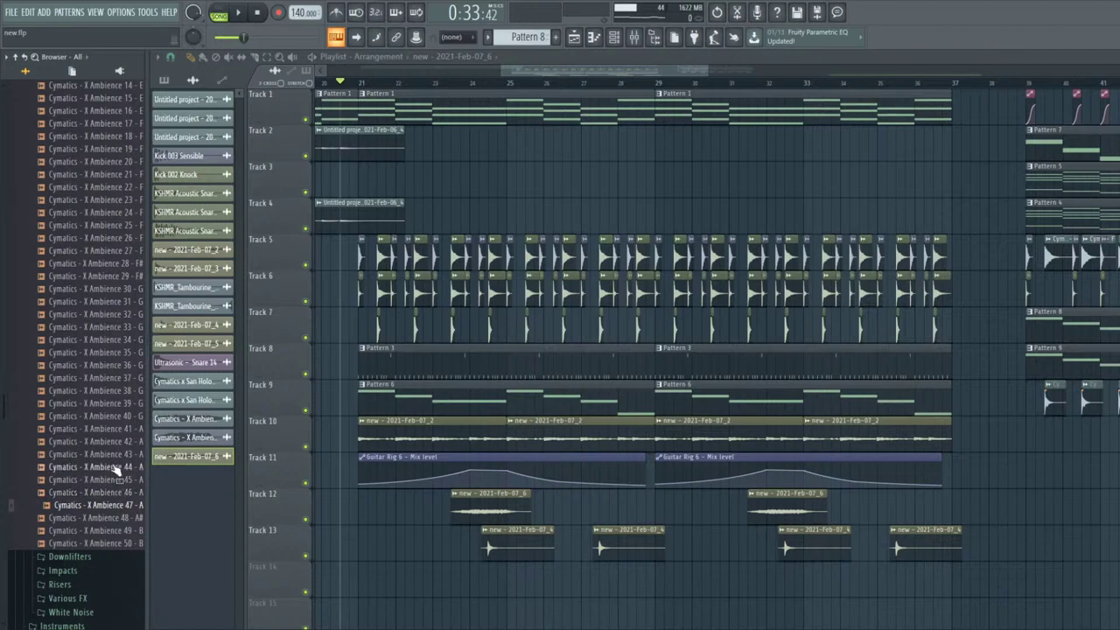
click(462, 81)
key(space)
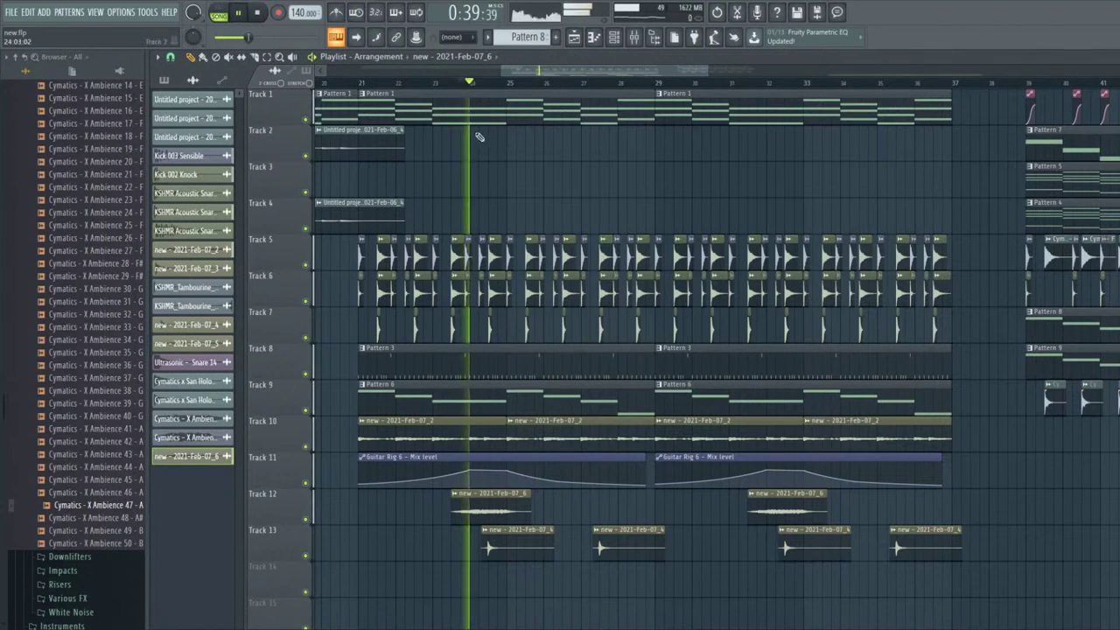
- Place the original Cymatics - X Ambience 41 - A sample from its channel on Track 6 at bar 84, in the empty area after the arrangement
scroll(593, 189, down, 5)
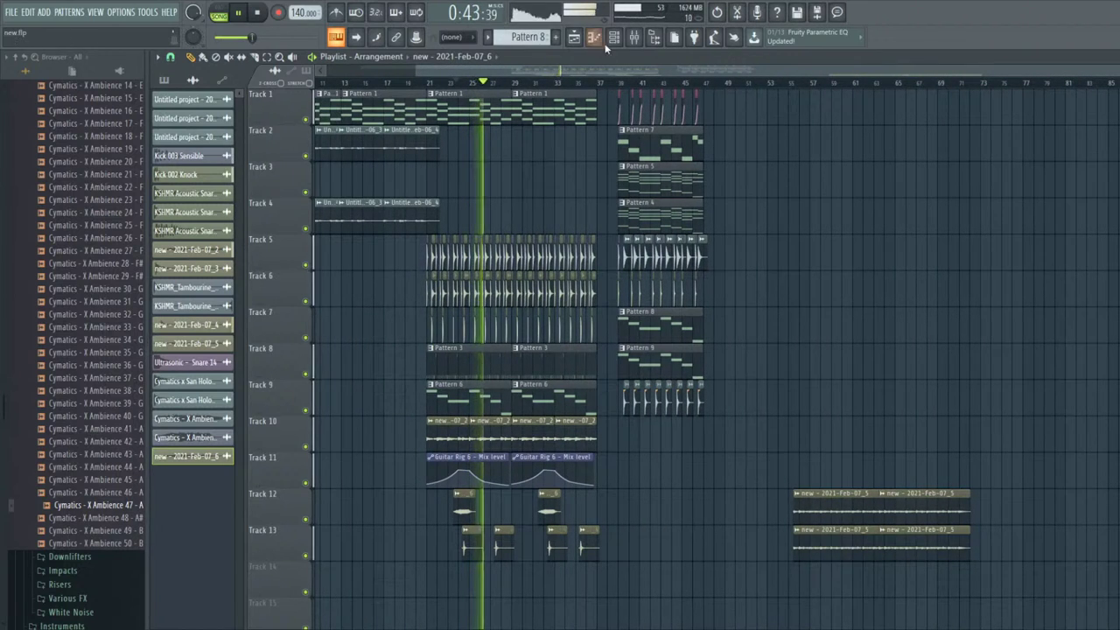
key(F6)
key(space)
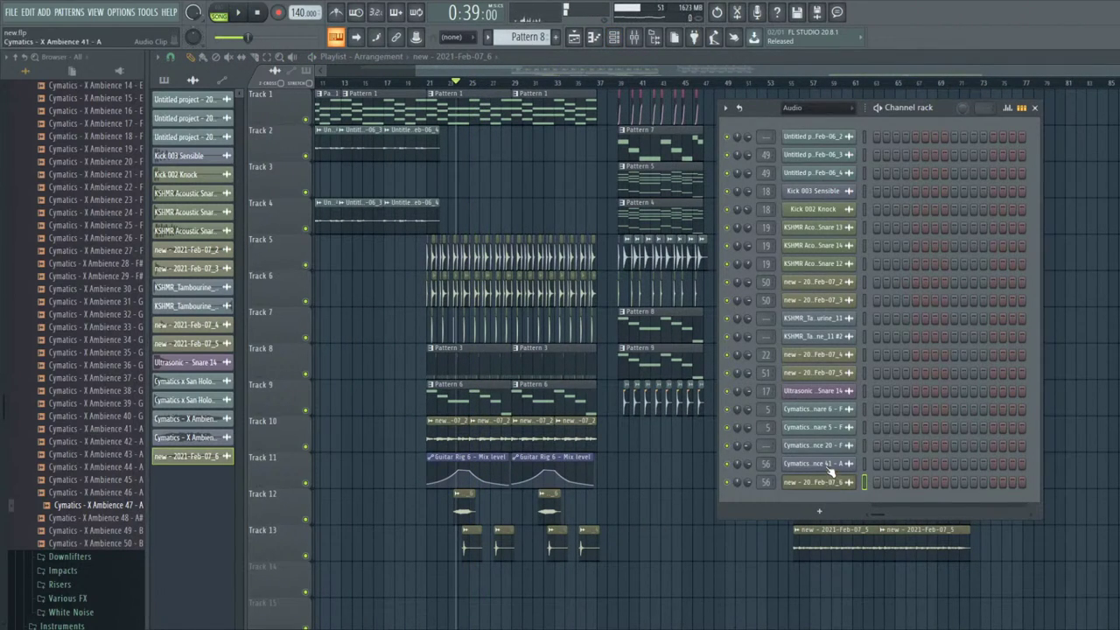
click(831, 482)
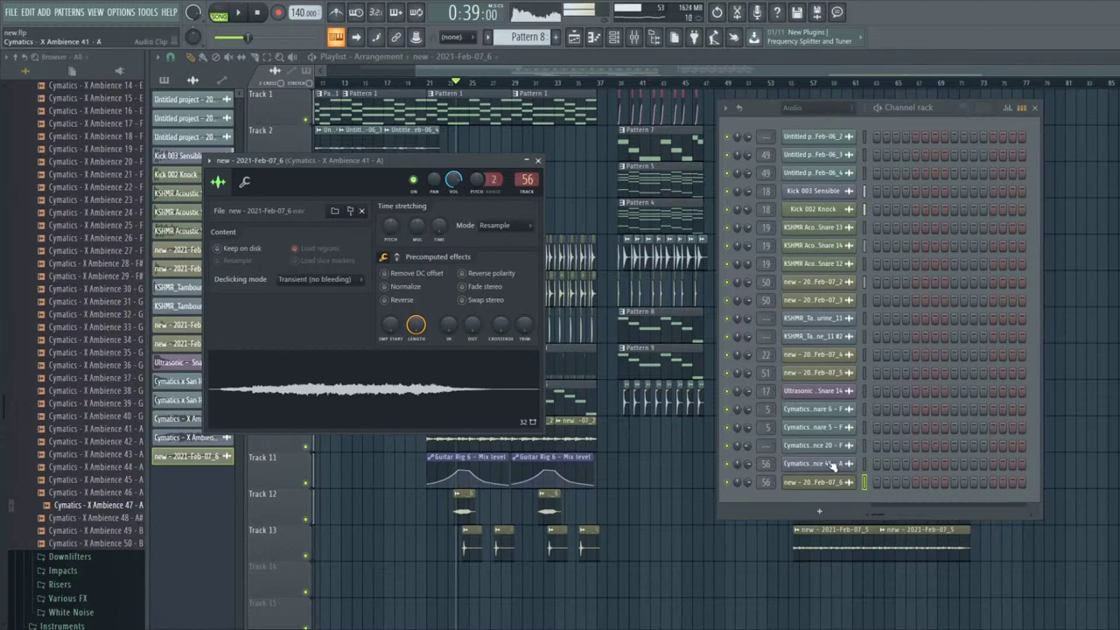
click(829, 465)
drag(400, 378, 961, 289)
double_click(961, 289)
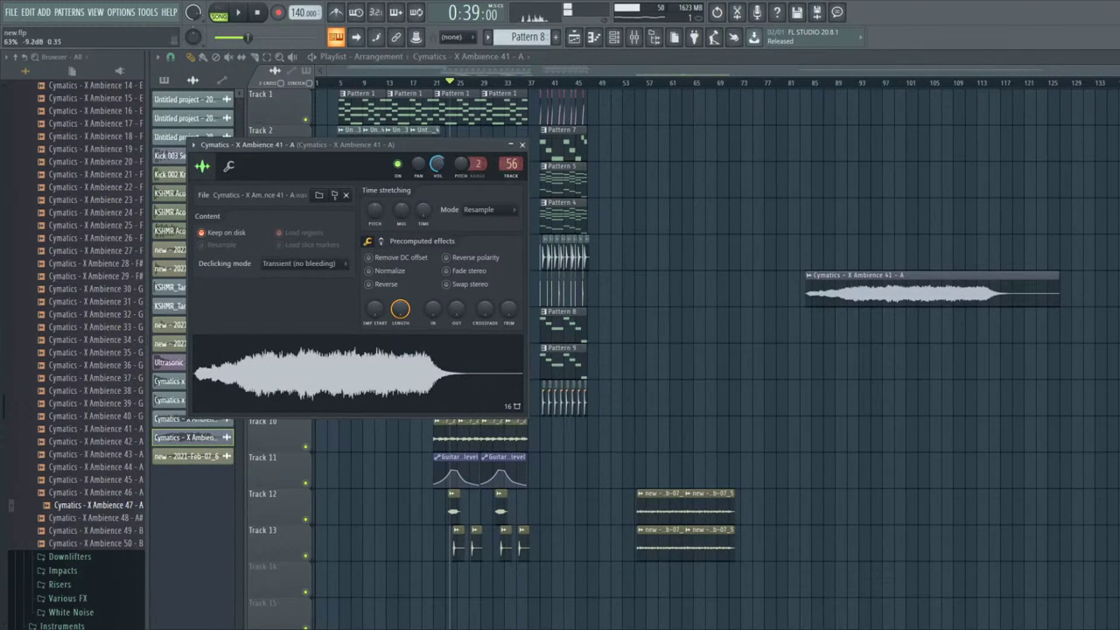
- Listen to the X Ambience 41 - A clip on Track 6 from several points, including its fading end
click(939, 82)
key(space)
scroll(1029, 166, up, 3)
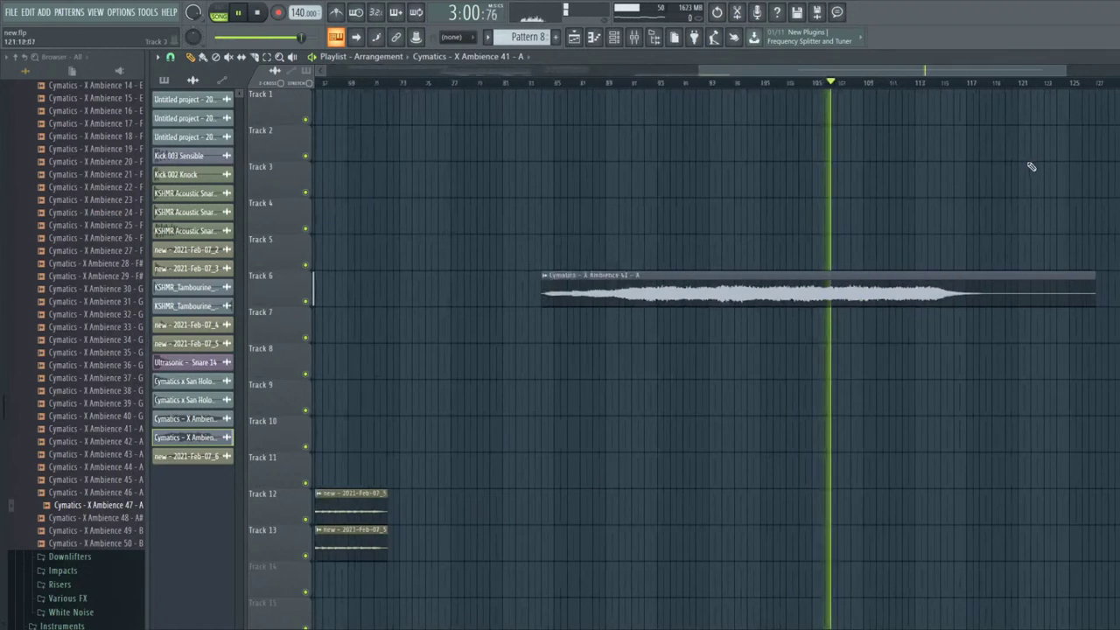
click(899, 83)
scroll(918, 96, down, 3)
scroll(971, 118, up, 5)
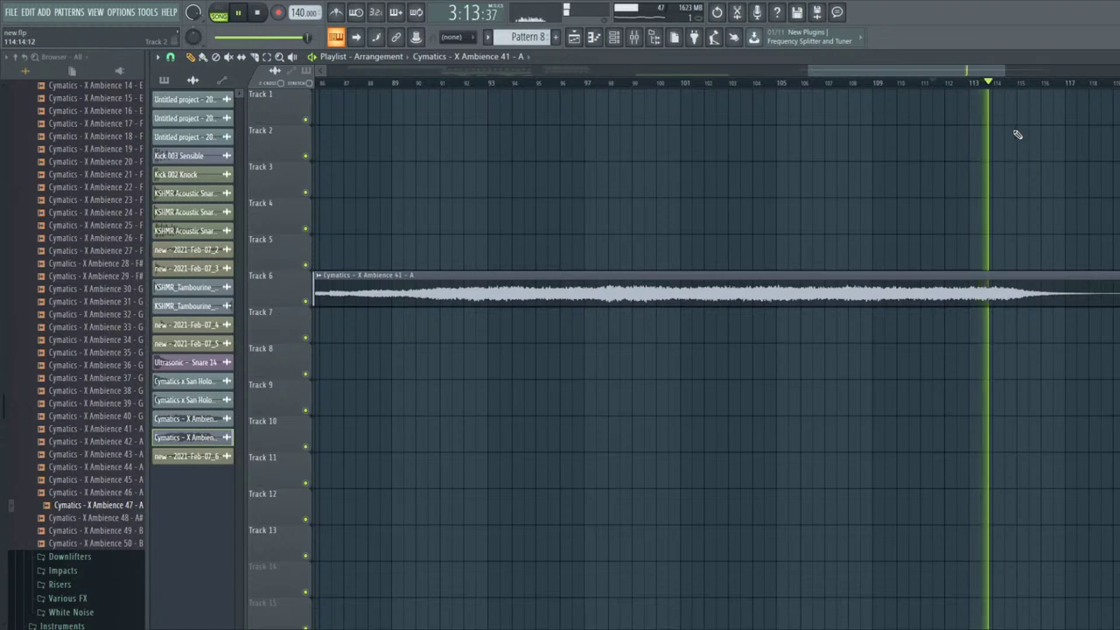
click(1004, 84)
scroll(1005, 88, down, 3)
key(space)
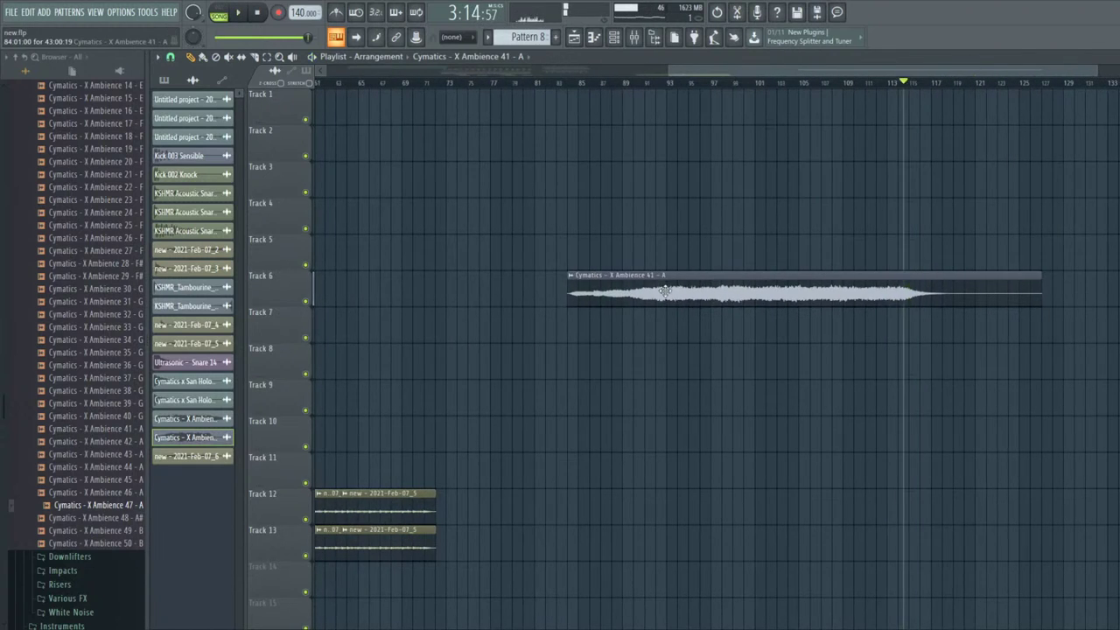
- Reverse the X Ambience 41 - A sample and play the reversed clip from its rise and near its end
double_click(662, 299)
click(369, 284)
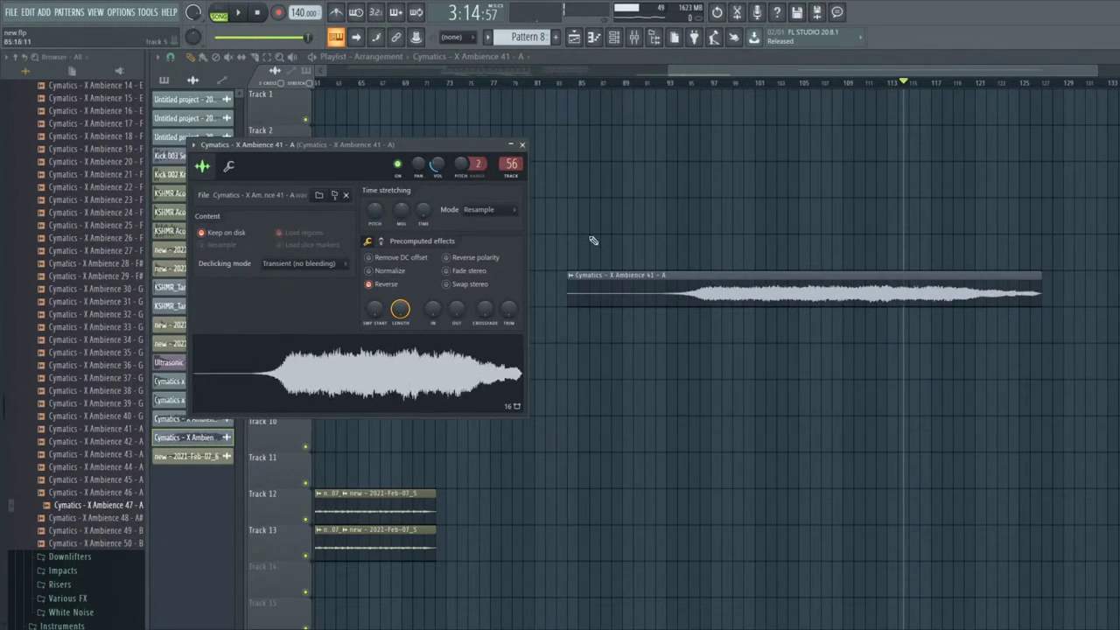
click(691, 81)
key(space)
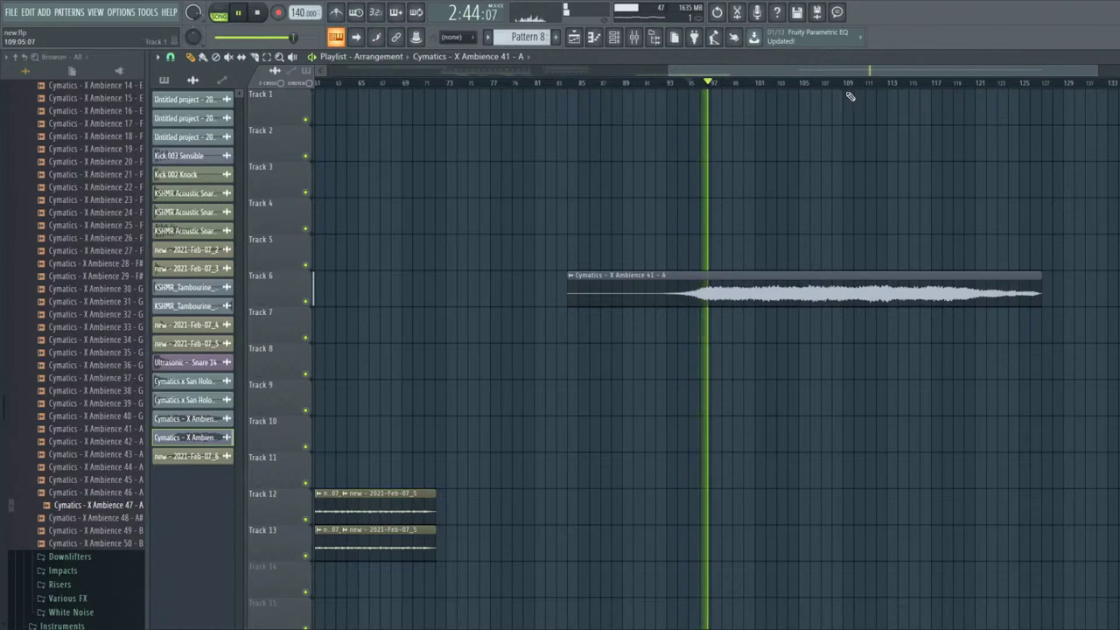
click(939, 93)
right_click(938, 92)
click(938, 82)
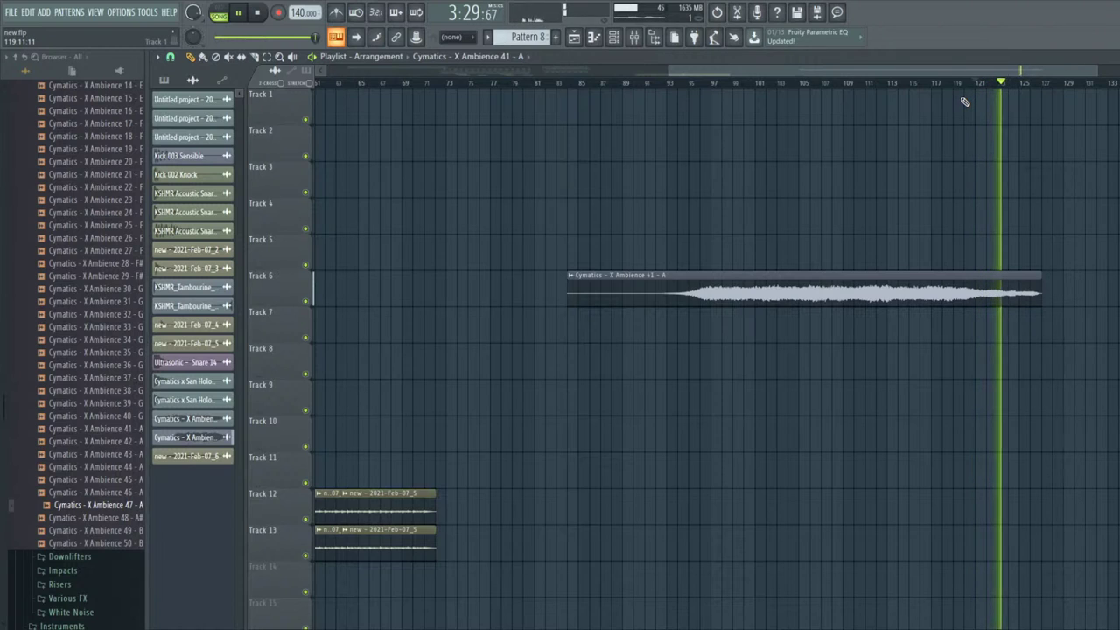
scroll(1073, 145, up, 3)
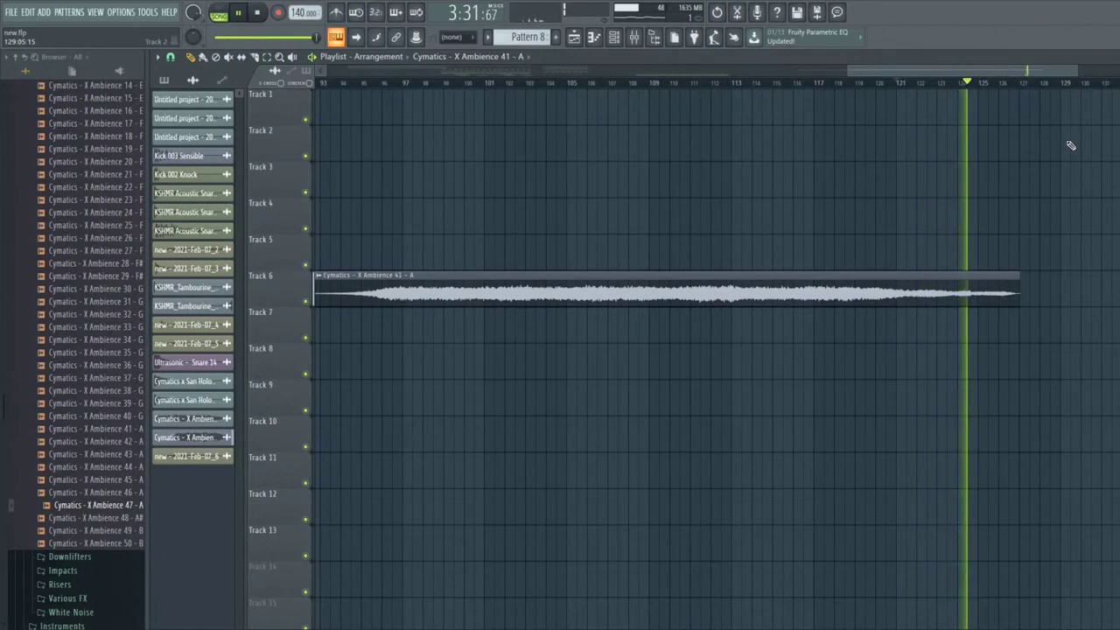
- Route the X Ambience 41 - A channel to the Master and compare several passages of the reversed clip
double_click(660, 296)
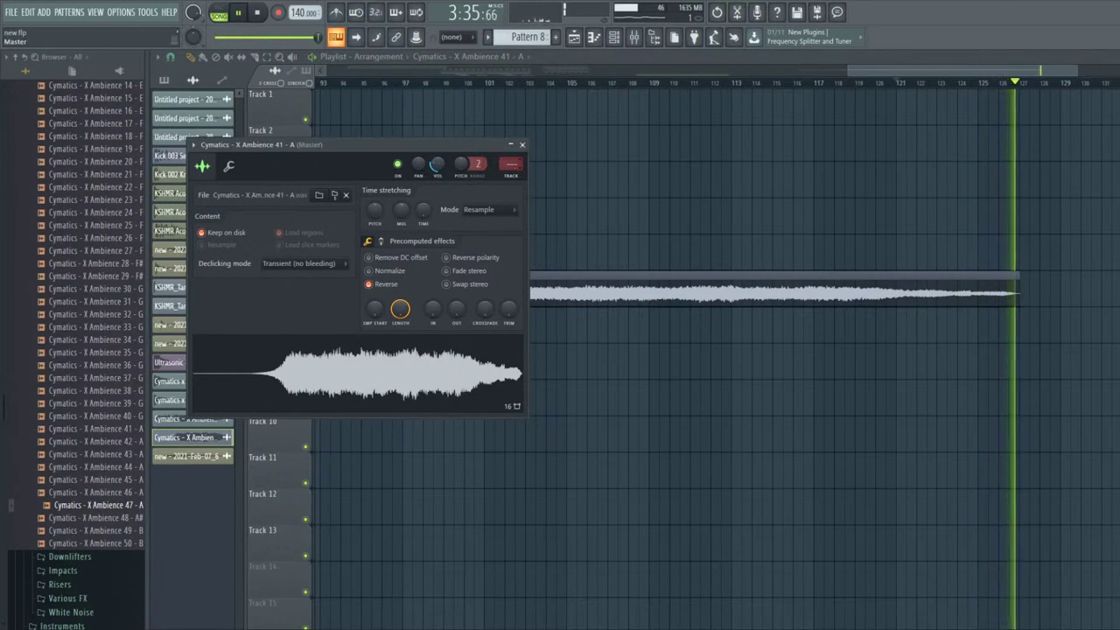
key(space)
click(934, 82)
key(space)
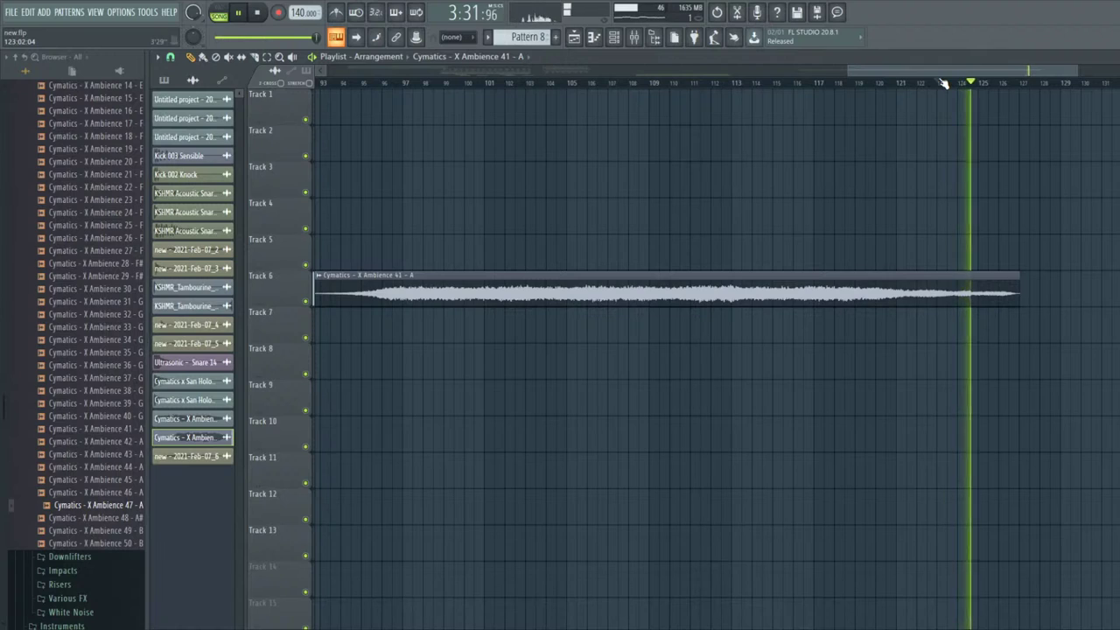
click(724, 82)
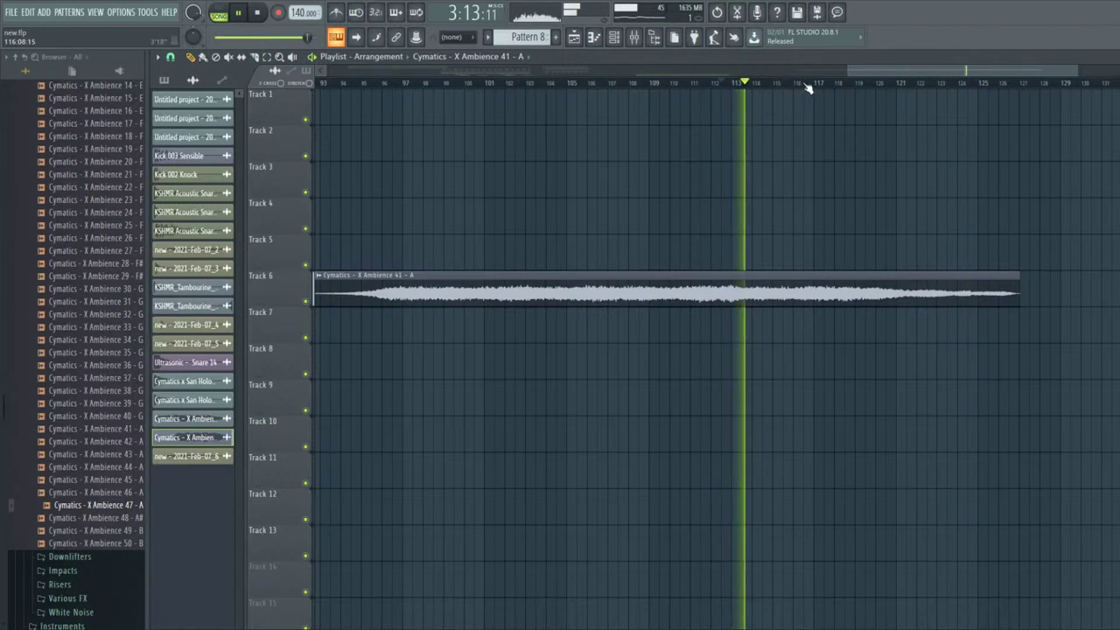
click(834, 82)
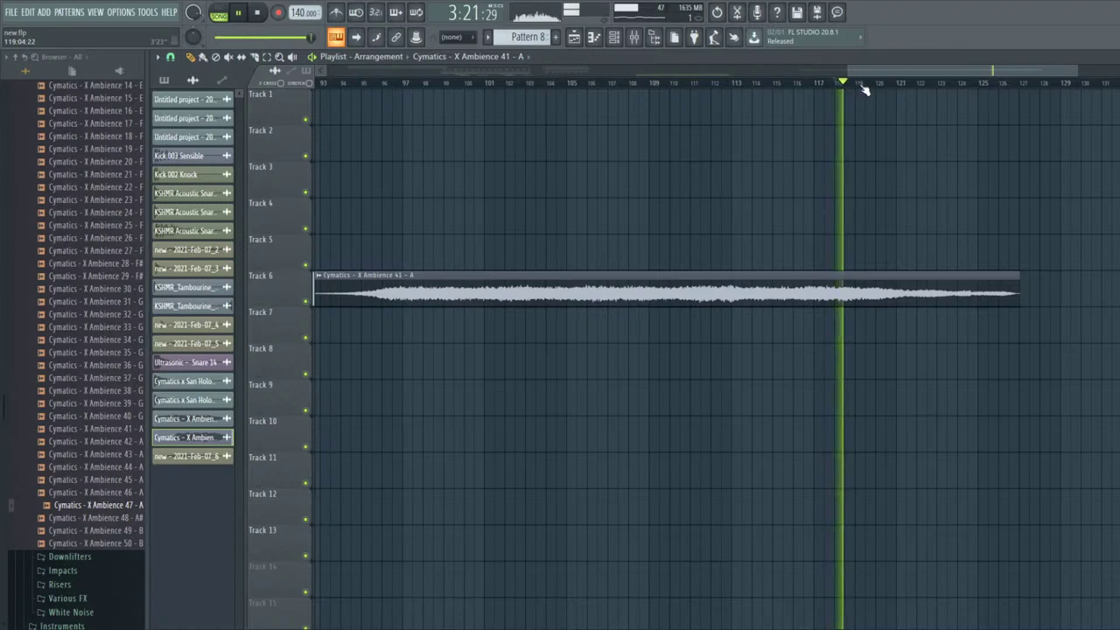
click(957, 84)
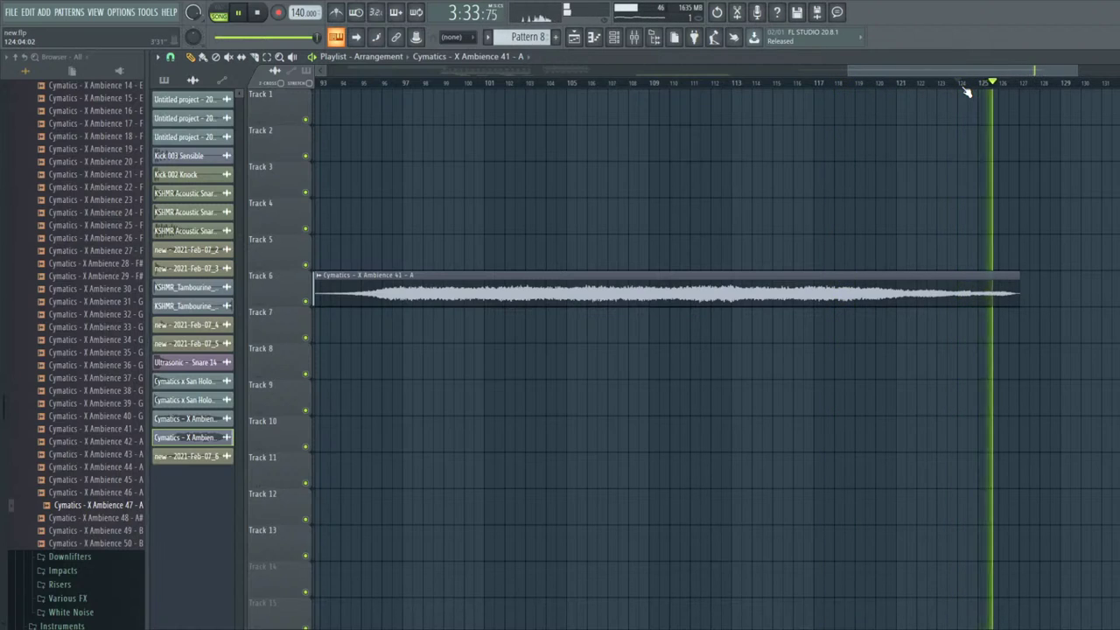
click(947, 83)
key(space)
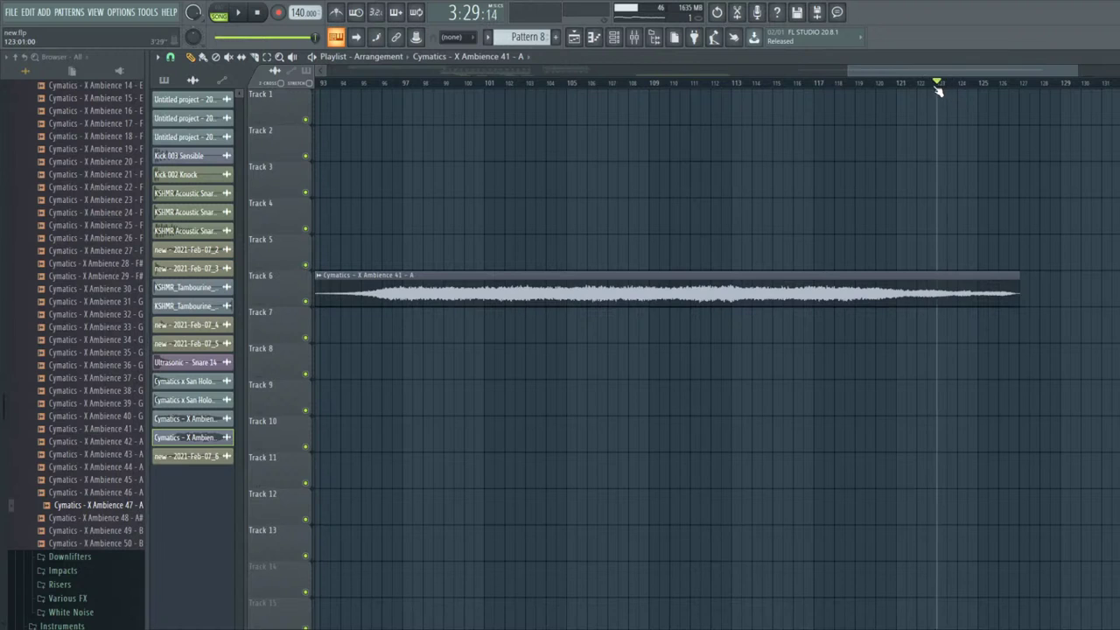
- Trim the start of the reversed ambience clip on Track 6 to 123:11:00, keeping only its tail, and play the result
scroll(398, 263, down, 3)
drag(496, 287, 905, 270)
scroll(927, 262, up, 4)
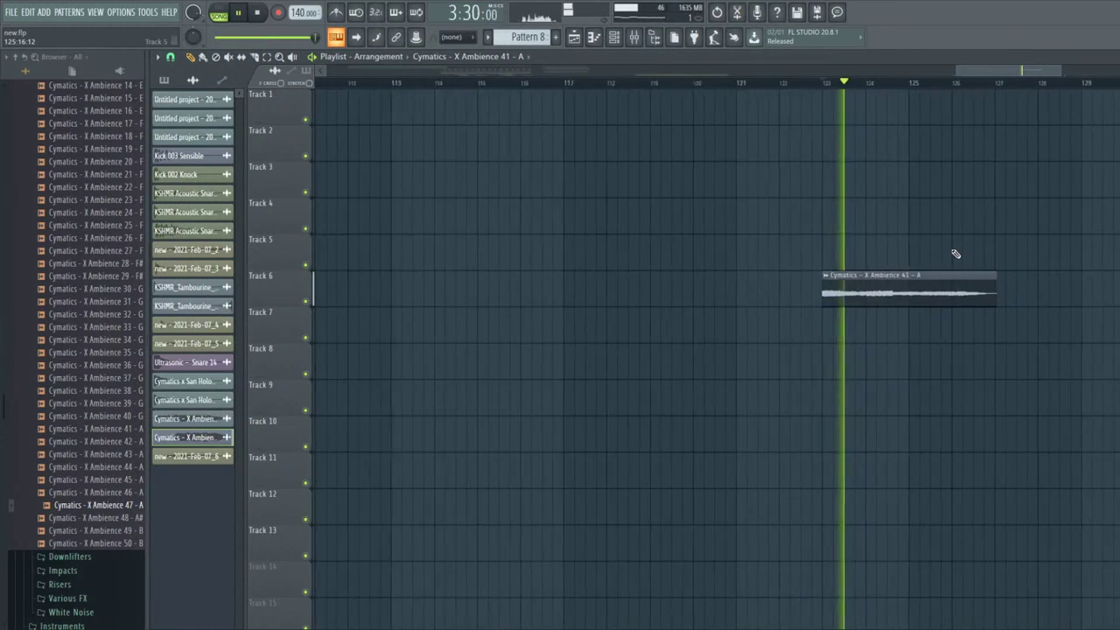
click(759, 84)
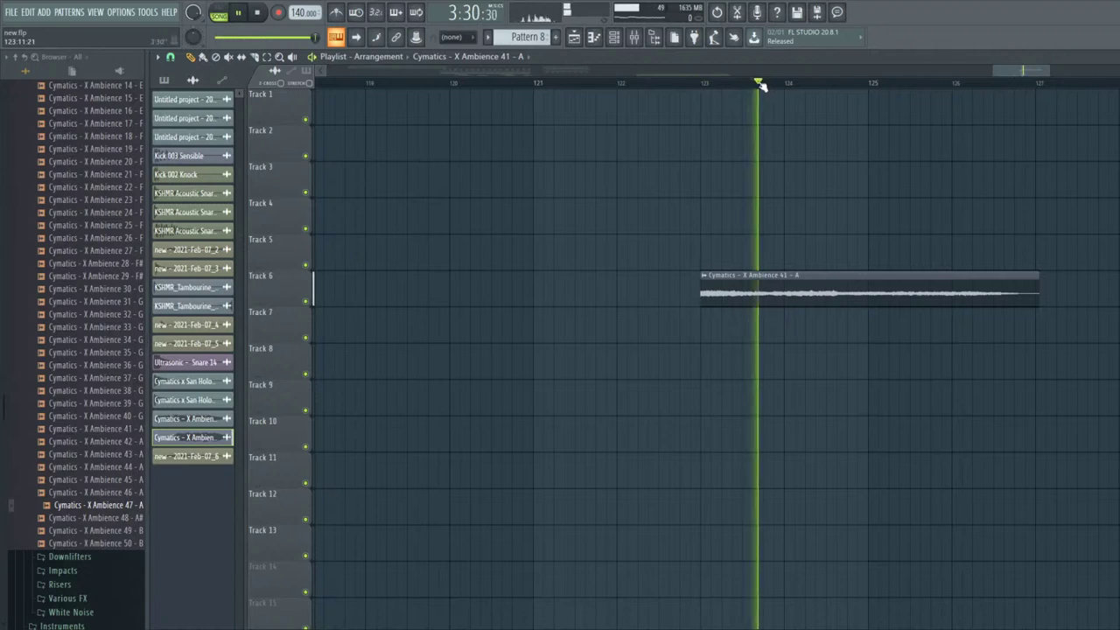
drag(698, 291, 745, 283)
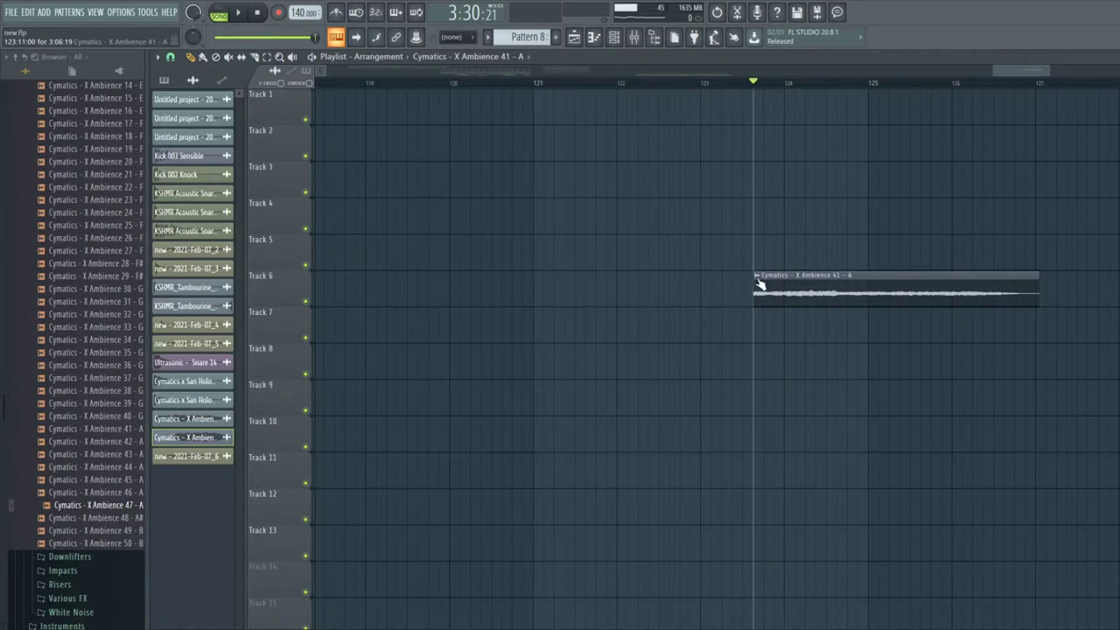
key(space)
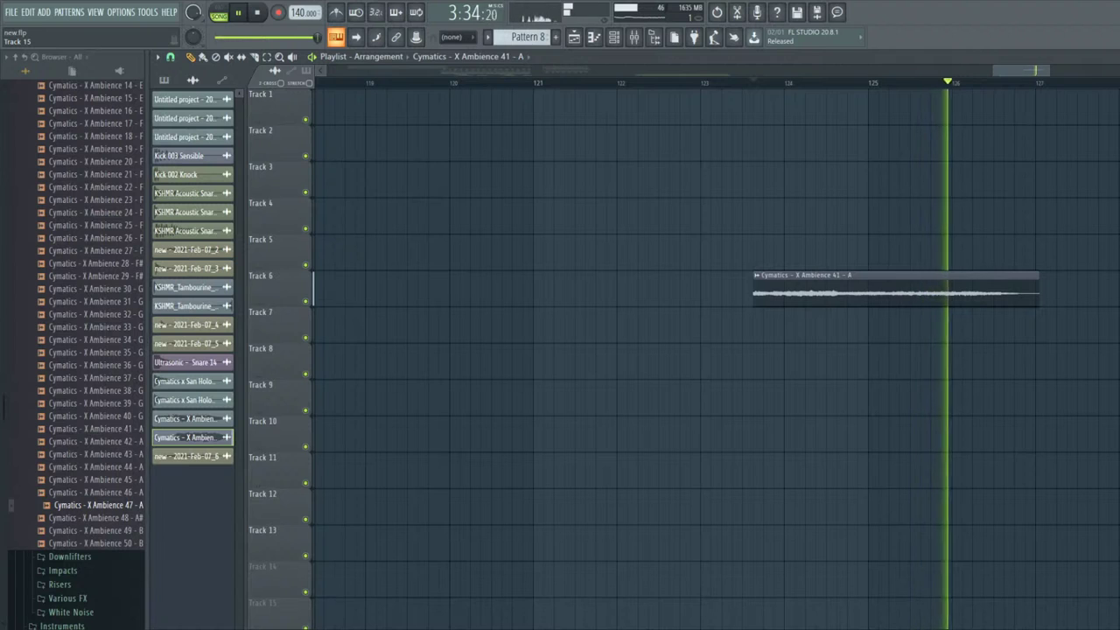
key(space)
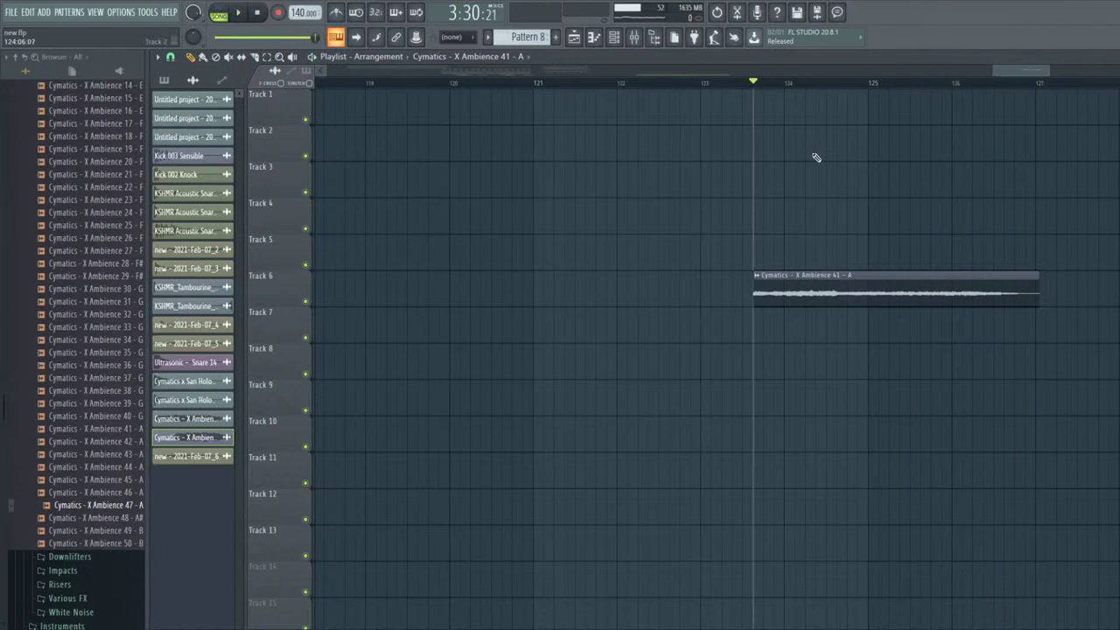
- Record the trimmed, reversed ambience from the Master with Edison and place the recording new - 2021-Feb-07_7 on Track 7
scroll(819, 184, down, 8)
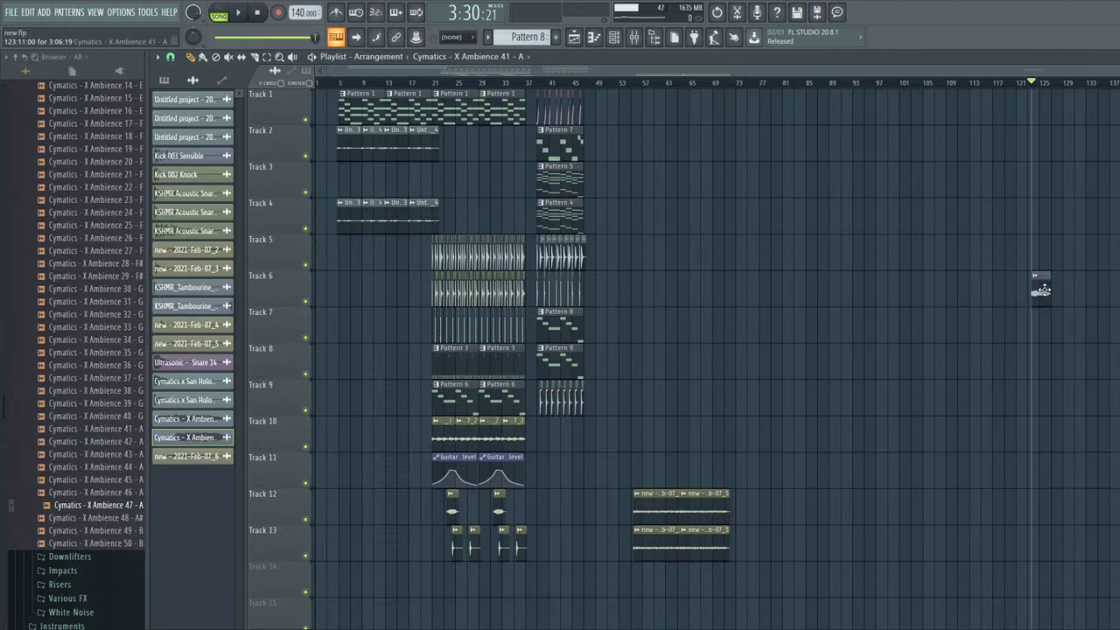
scroll(1040, 289, up, 6)
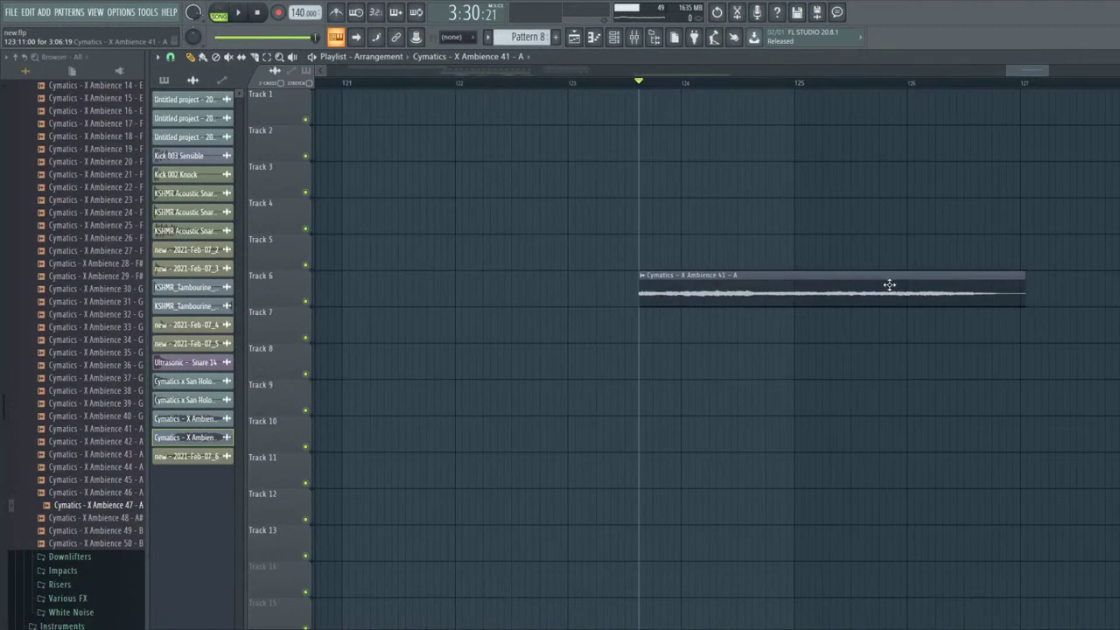
double_click(793, 289)
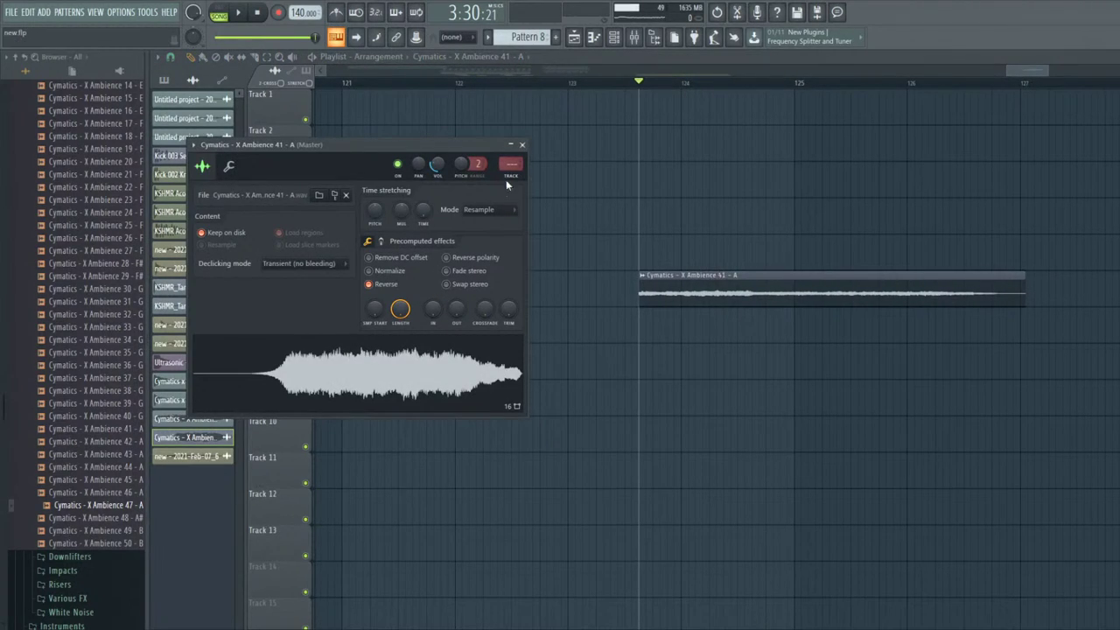
click(521, 144)
click(634, 37)
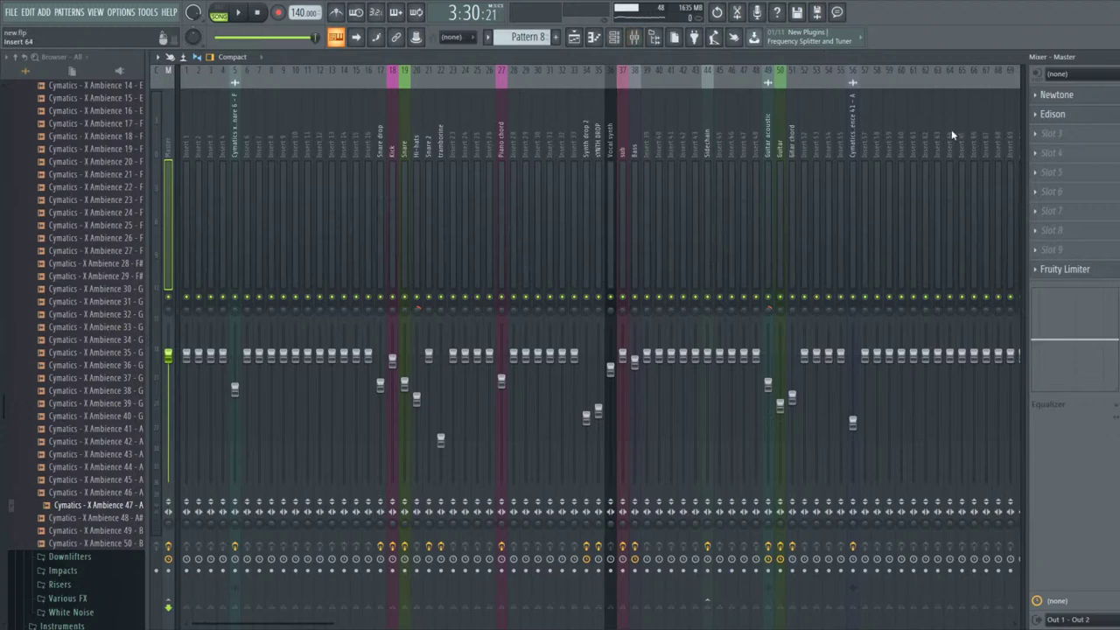
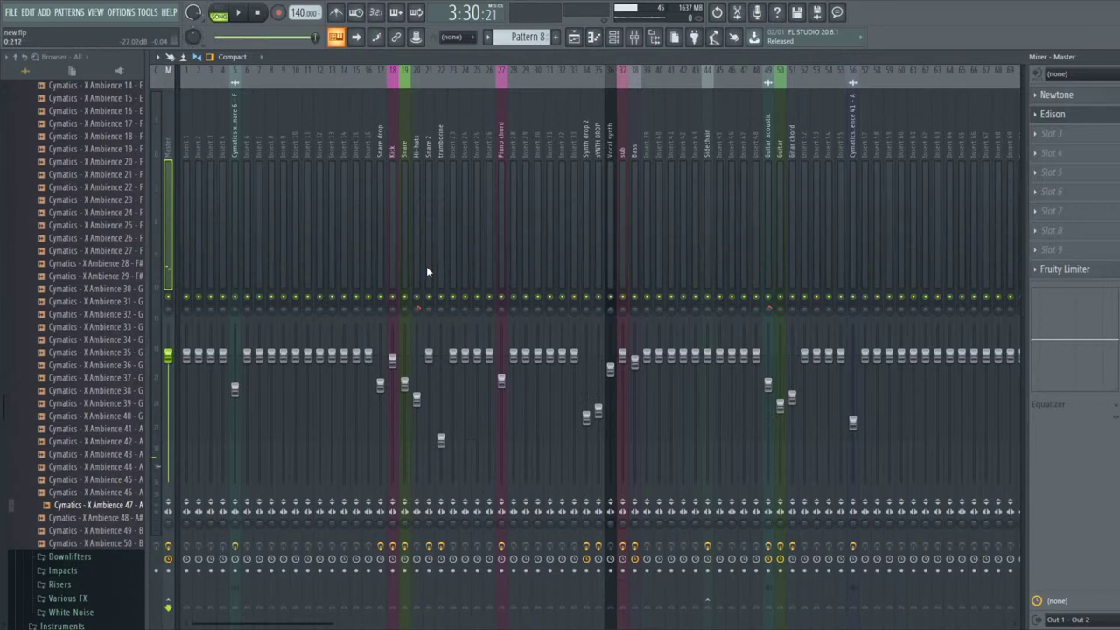
click(570, 33)
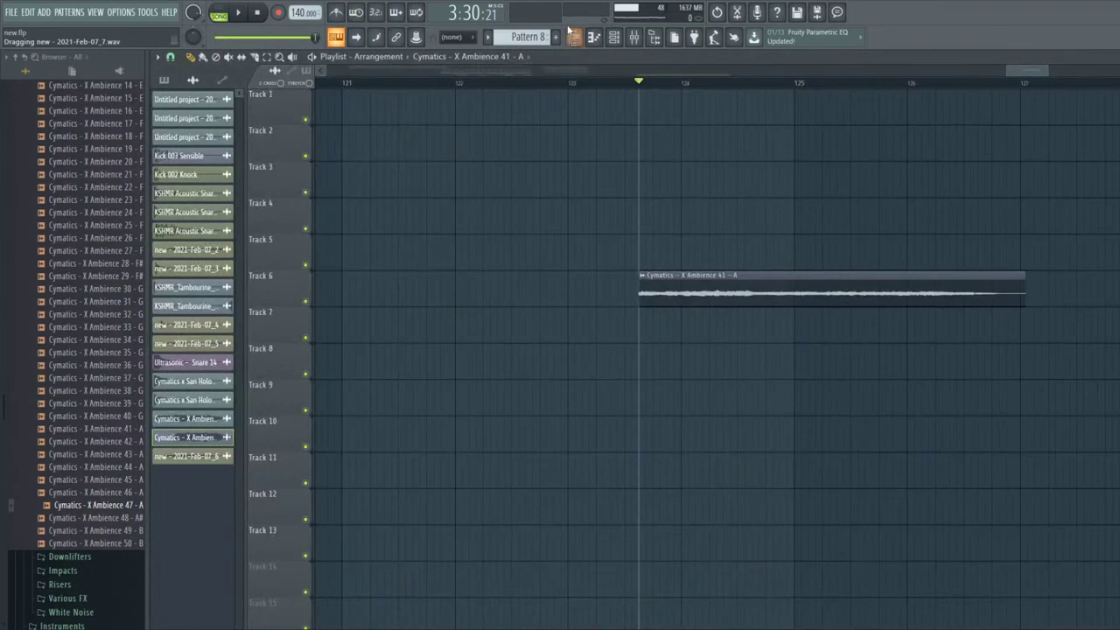
drag(626, 350, 636, 319)
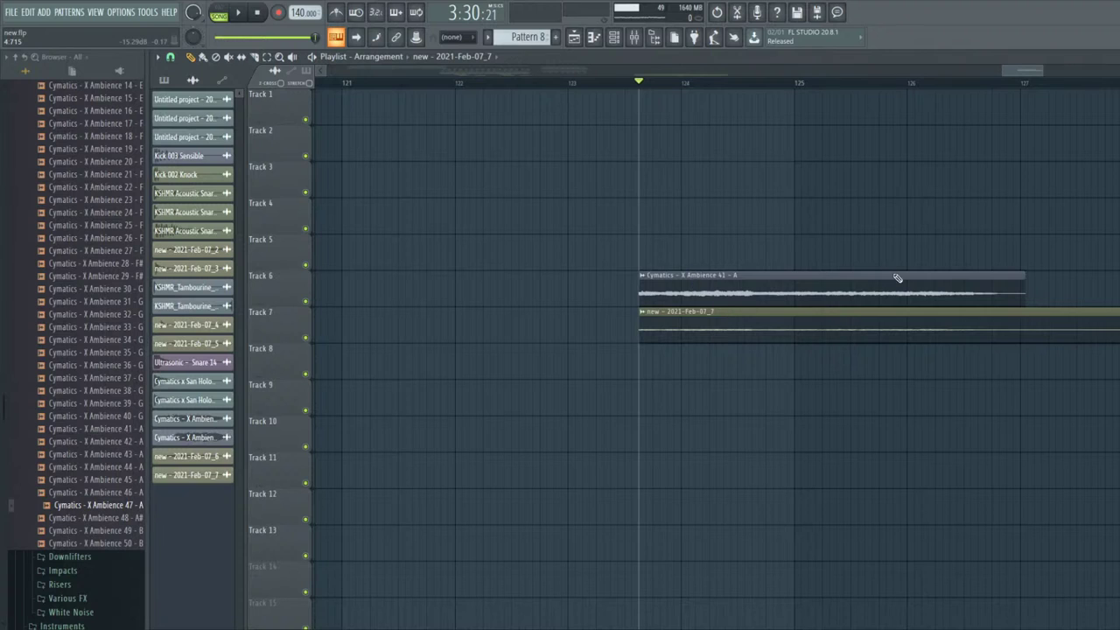
- Delete the original X Ambience 41 - A clip from Track 6 and adjust the pitch shift of the new - 2021-Feb-07_7 recording
key(F9)
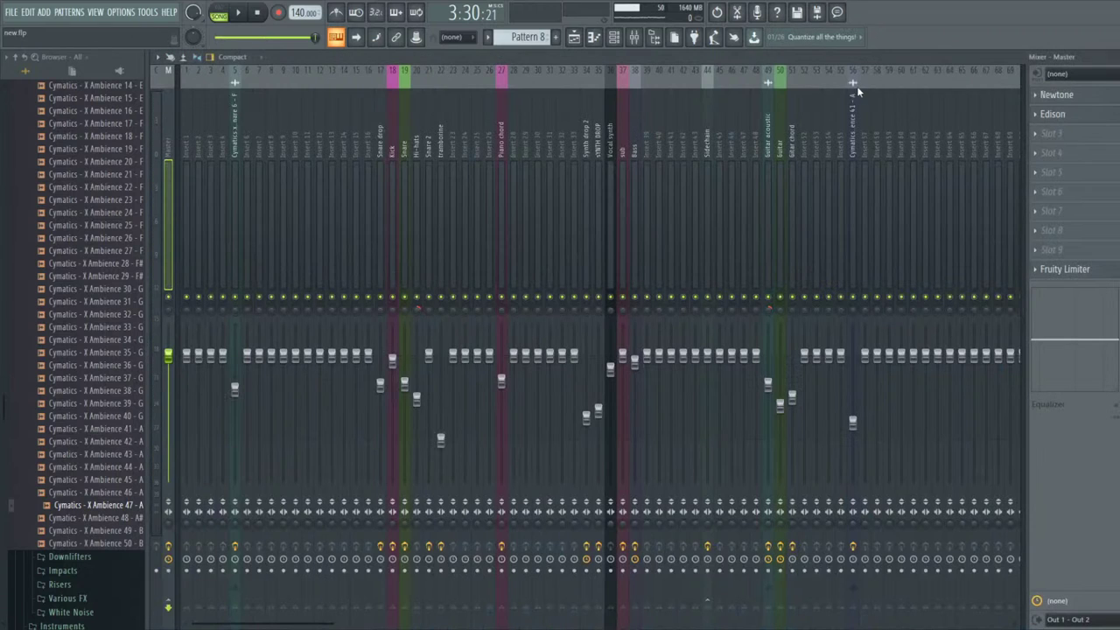
click(581, 40)
right_click(804, 278)
double_click(738, 321)
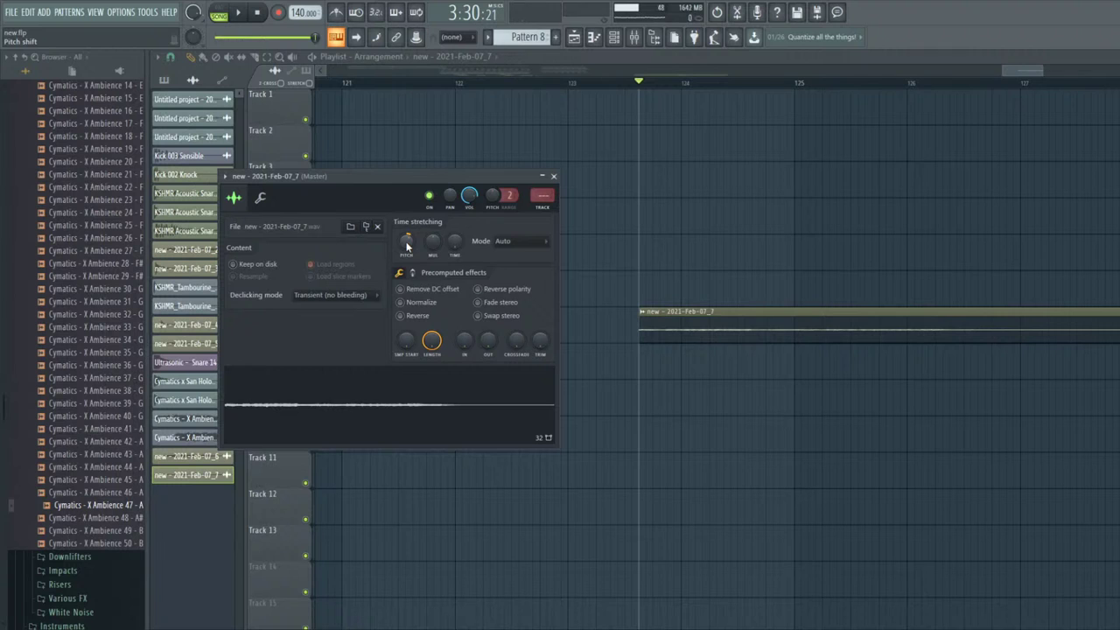
click(555, 178)
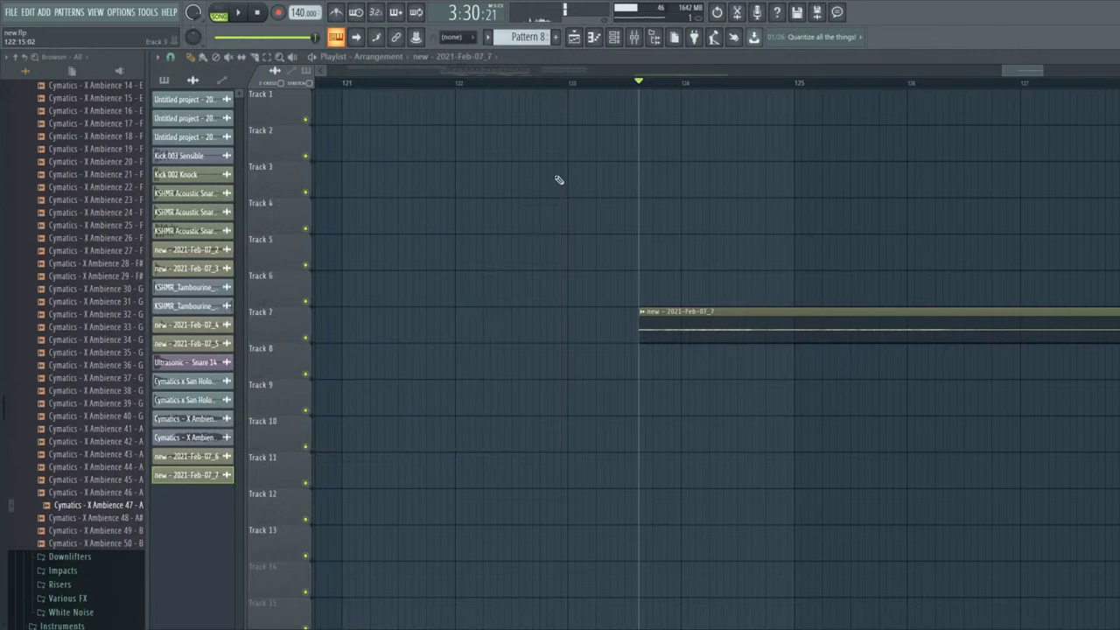
- Move the new - 2021-Feb-07_7 clip to Track 12 at 27:01:00 and play the song from bar 21
scroll(709, 243, down, 6)
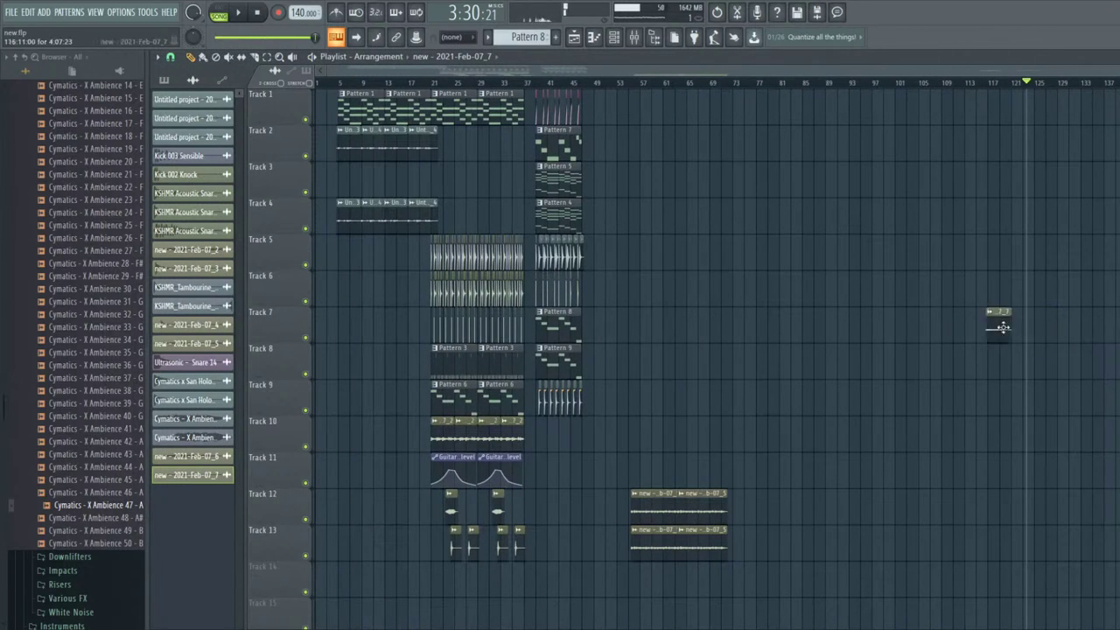
scroll(531, 225, up, 4)
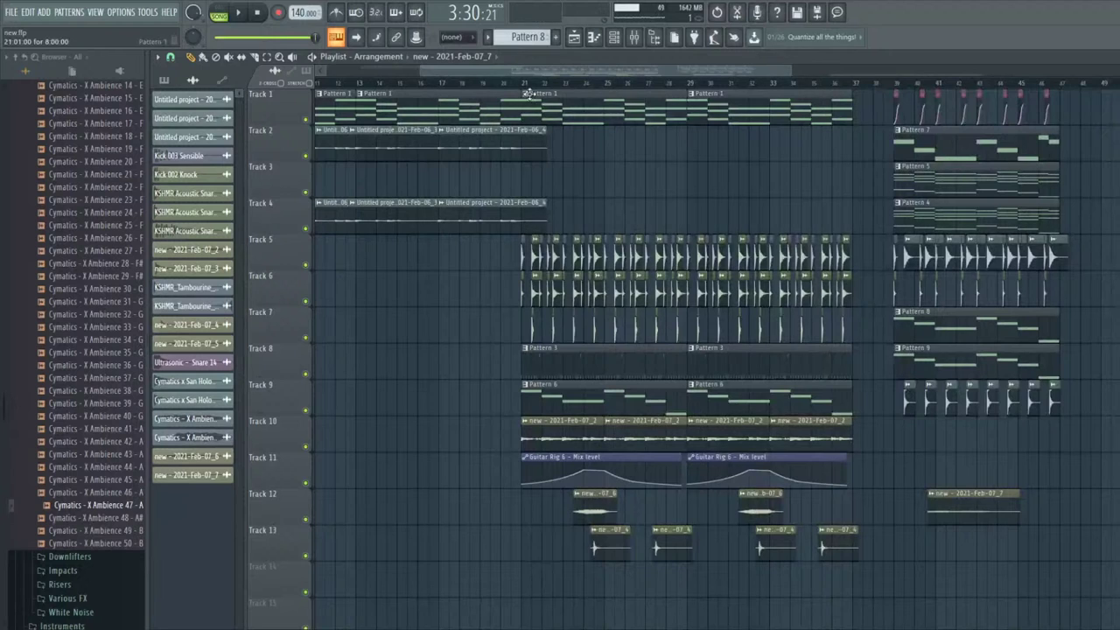
key(space)
drag(952, 499, 673, 517)
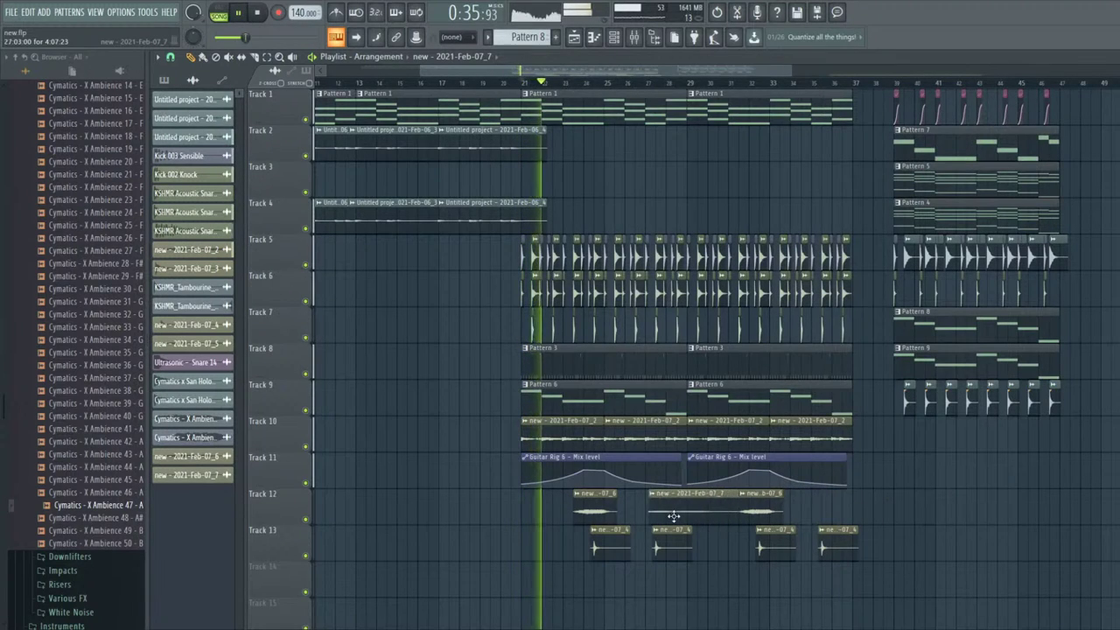
scroll(665, 506, up, 3)
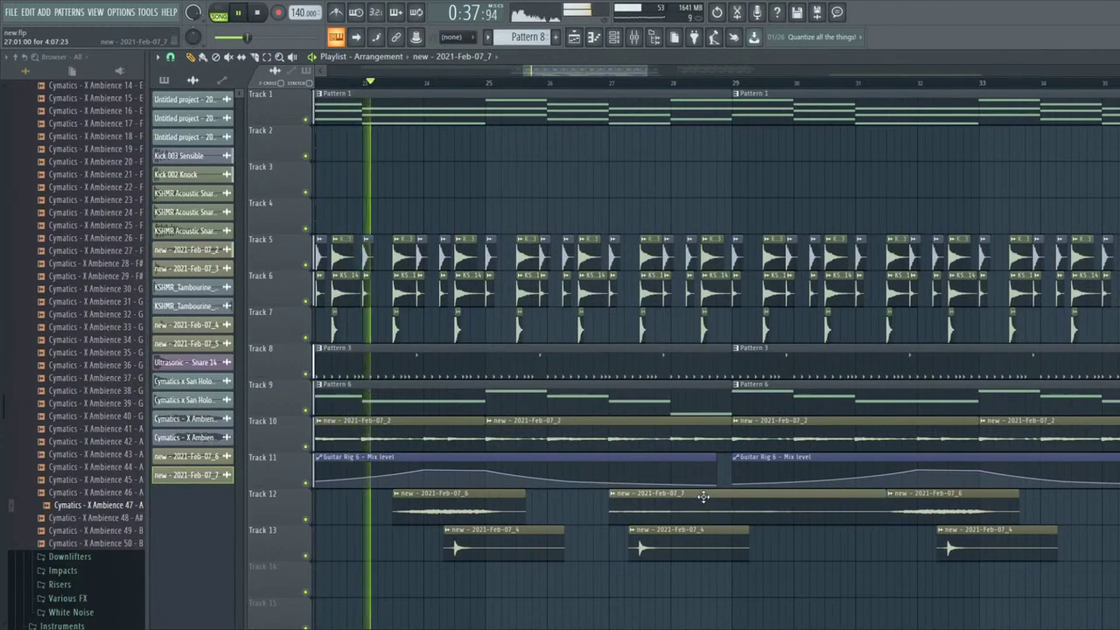
- Route the new - 2021-Feb-07_7 channel to mixer track 56, the X Ambience 41 - A insert
click(633, 37)
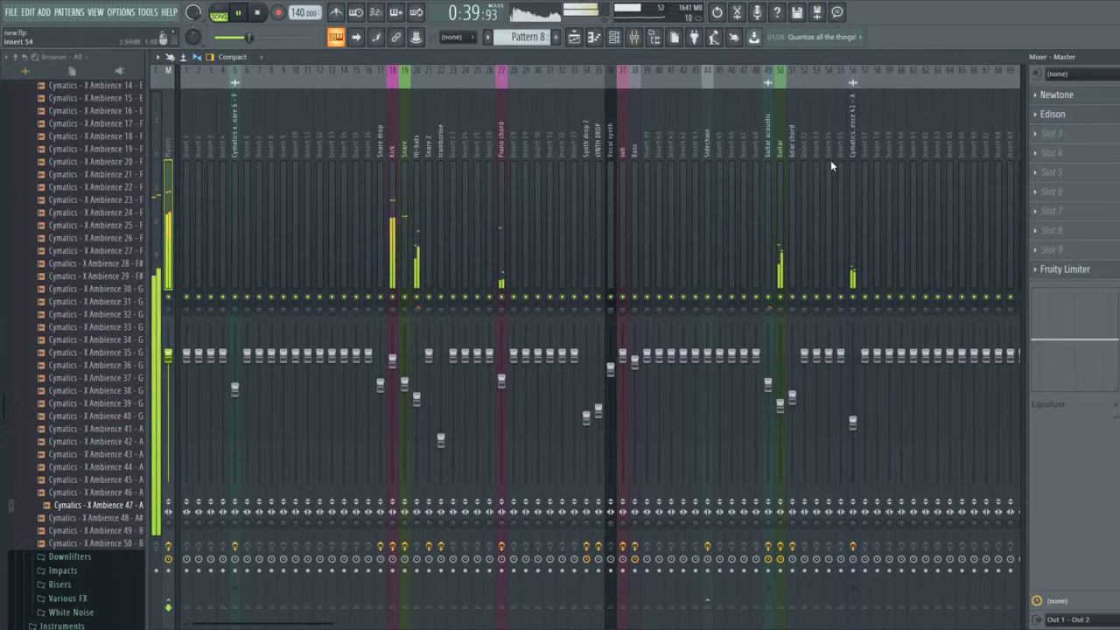
click(855, 136)
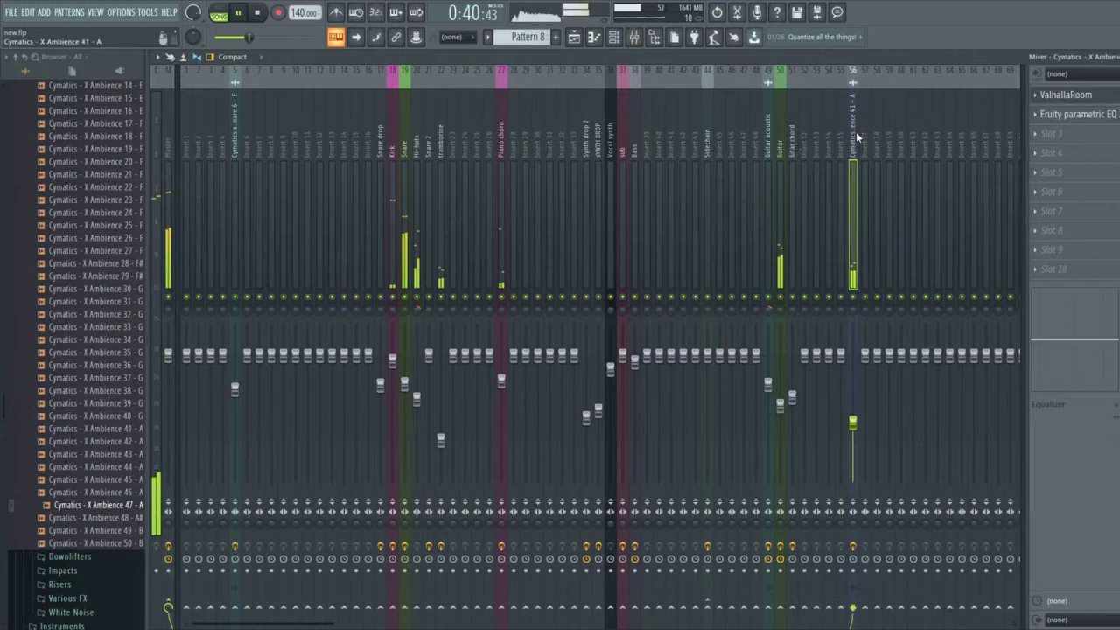
click(576, 40)
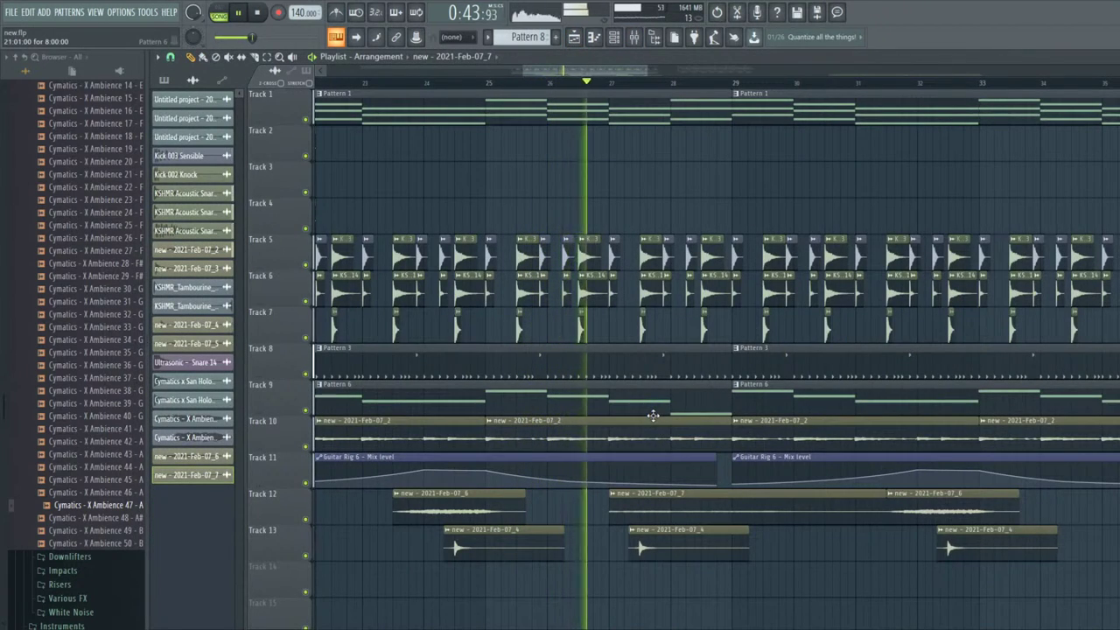
- Normalize the new - 2021-Feb-07_7 sample and replay the arrangement from just before bar 27
double_click(683, 505)
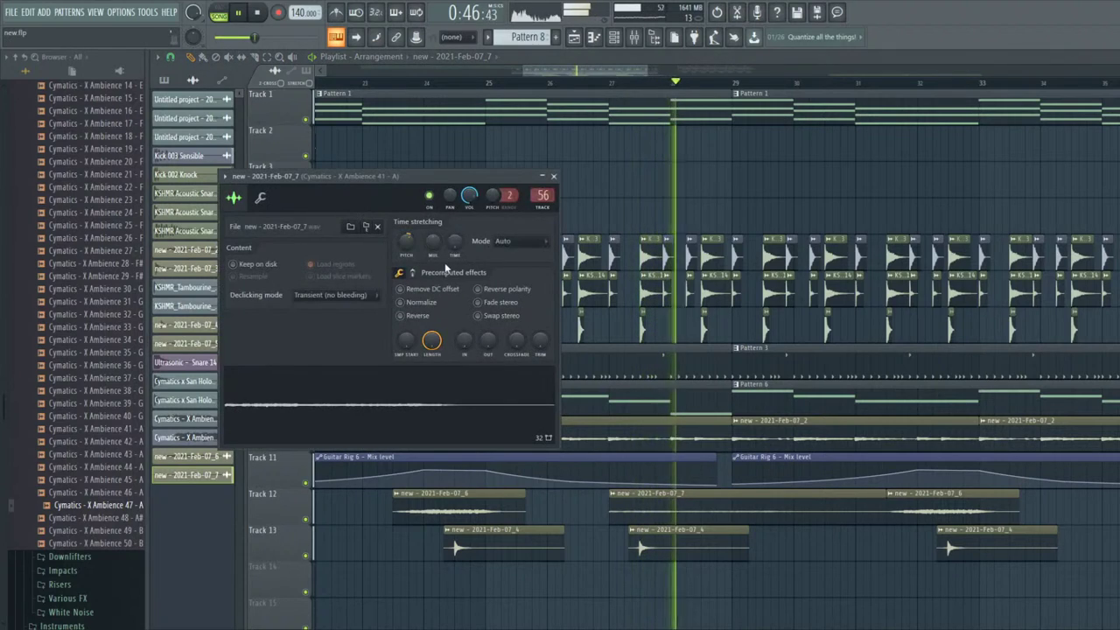
click(401, 302)
click(591, 83)
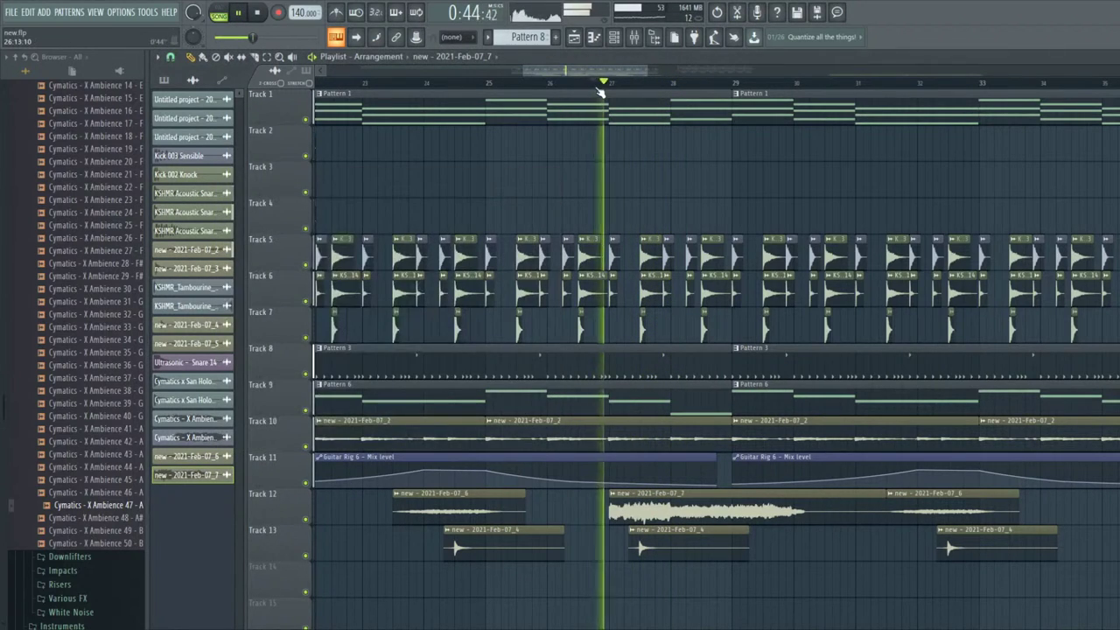
- Select the new - 2021-Feb-07_7 clip on Track 12 and trim its silent end to a length of 3:01:23
double_click(654, 506)
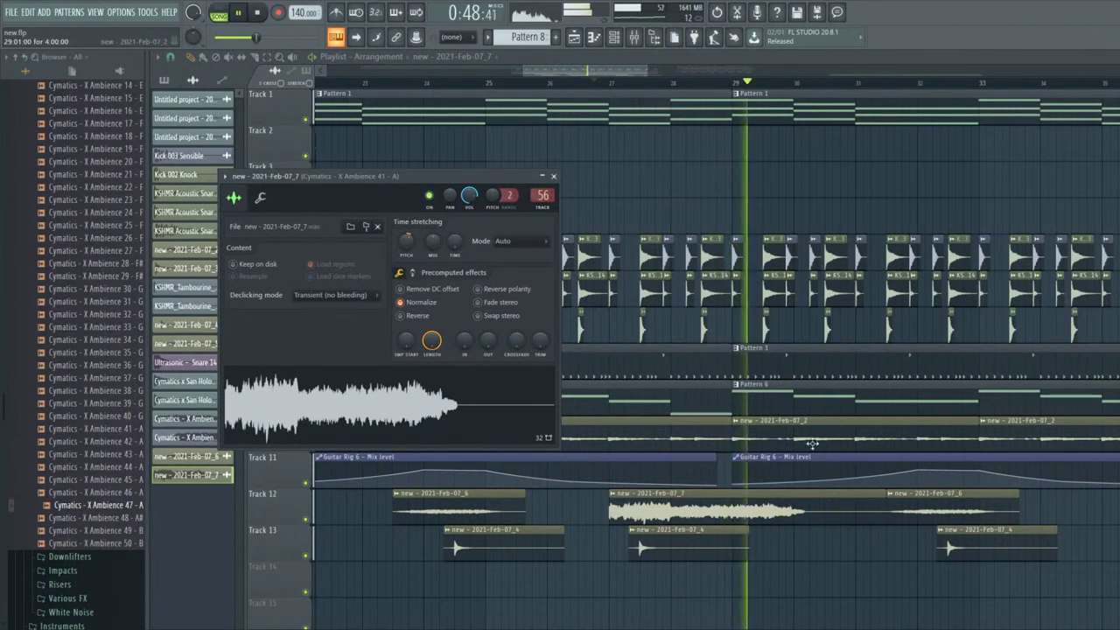
ctrl+click(790, 500)
key(space)
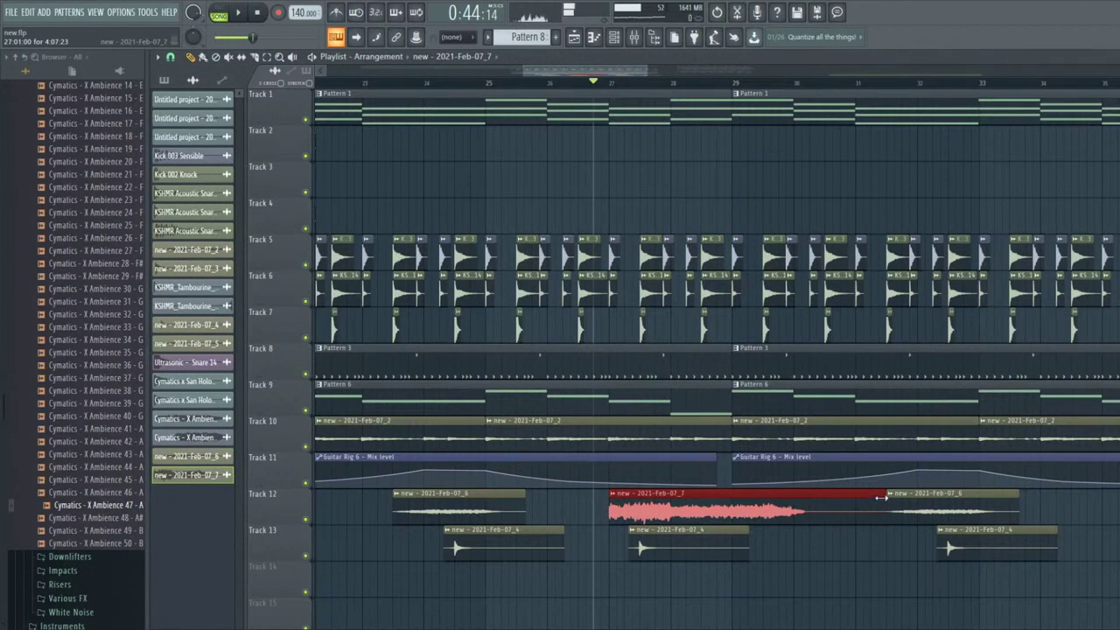
- Add a long fade-out to the new - 2021-Feb-07_7 sample and listen to it within the song
double_click(753, 501)
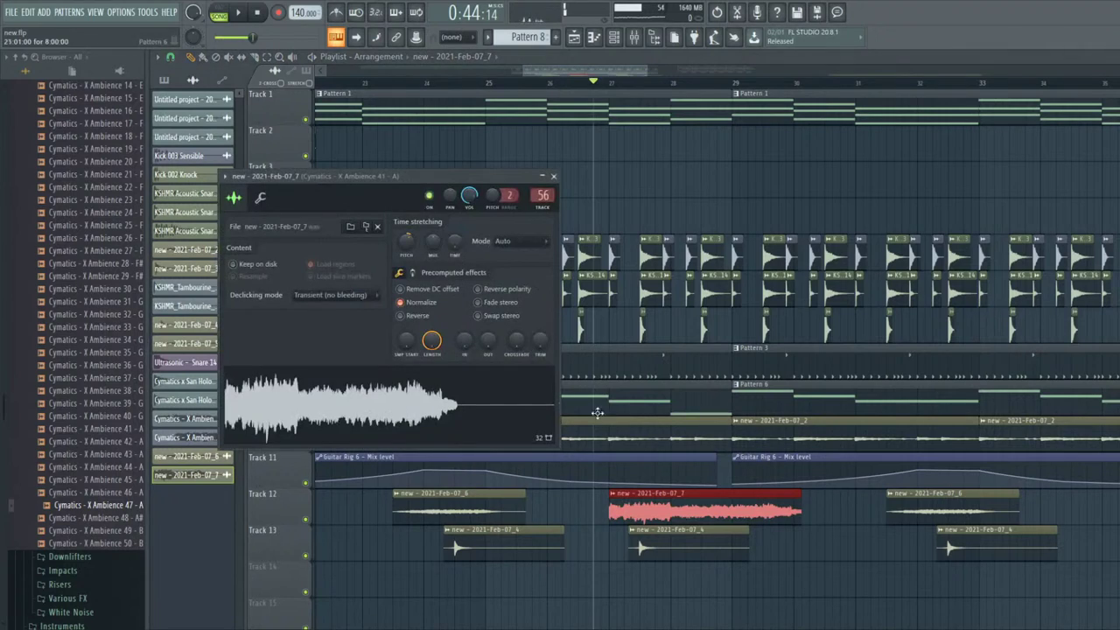
drag(489, 340, 488, 289)
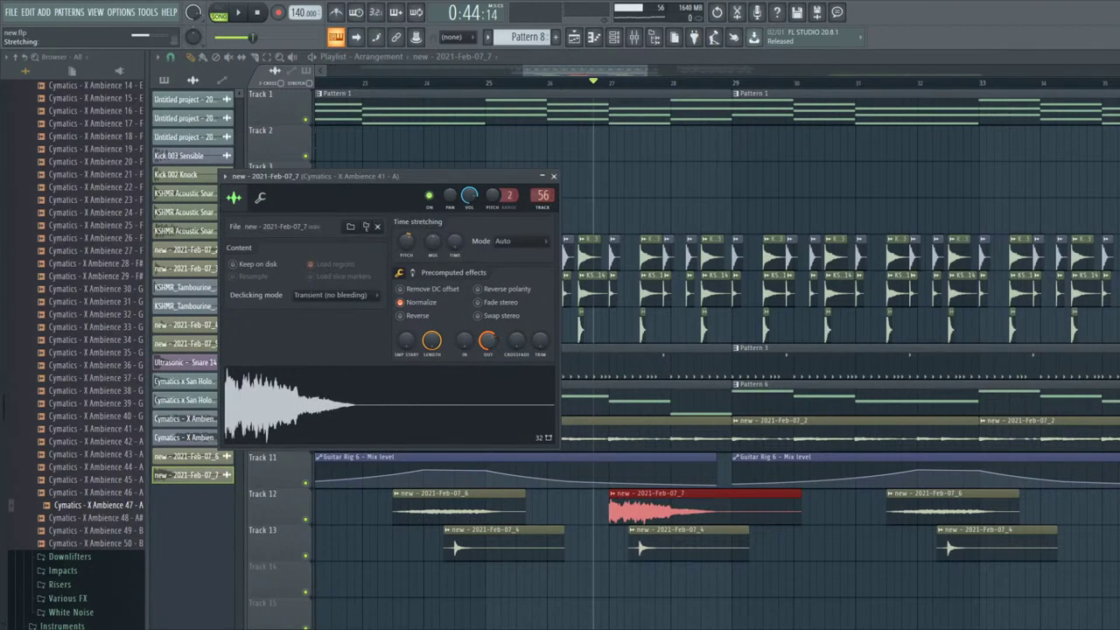
key(space)
click(553, 176)
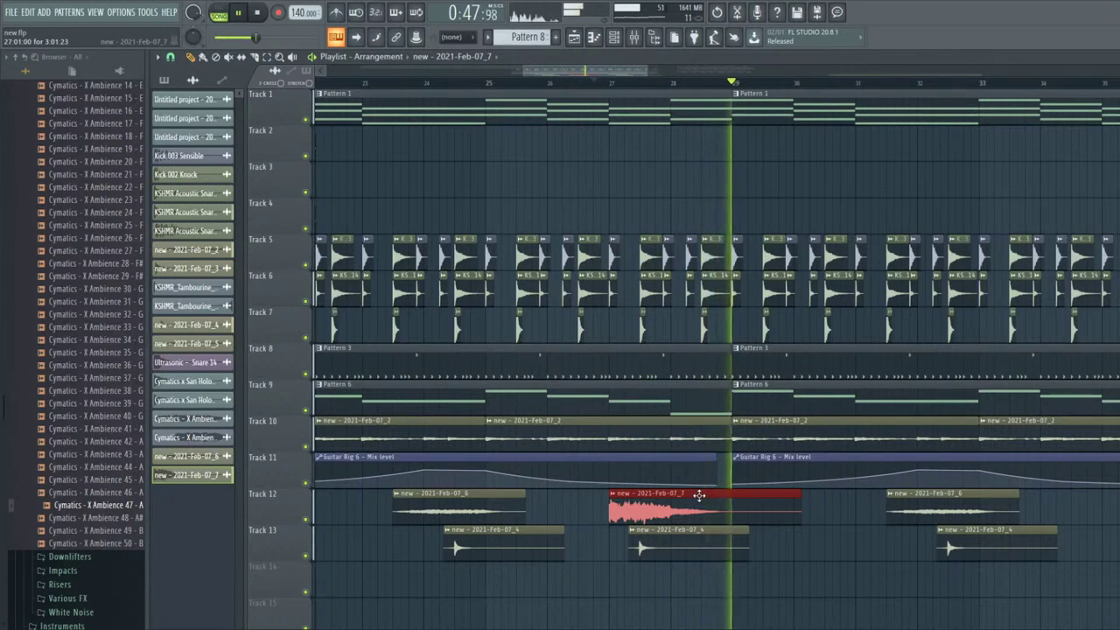
key(space)
- Lower the channel volume of the new - 2021-Feb-07_7 sample while listening to it in the arrangement
click(634, 36)
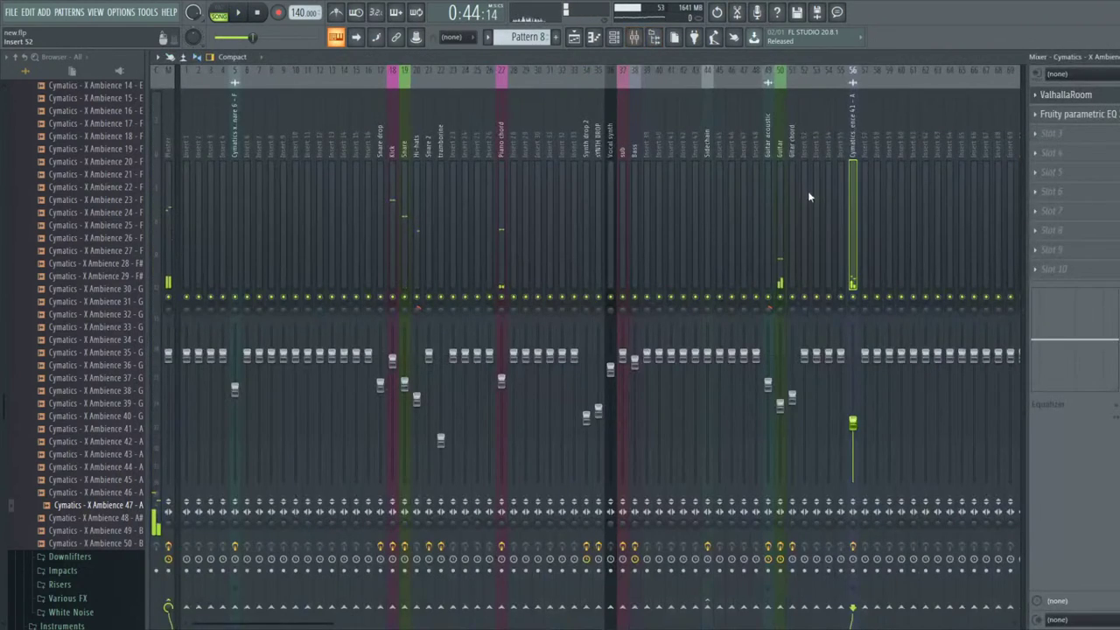
click(576, 38)
double_click(637, 503)
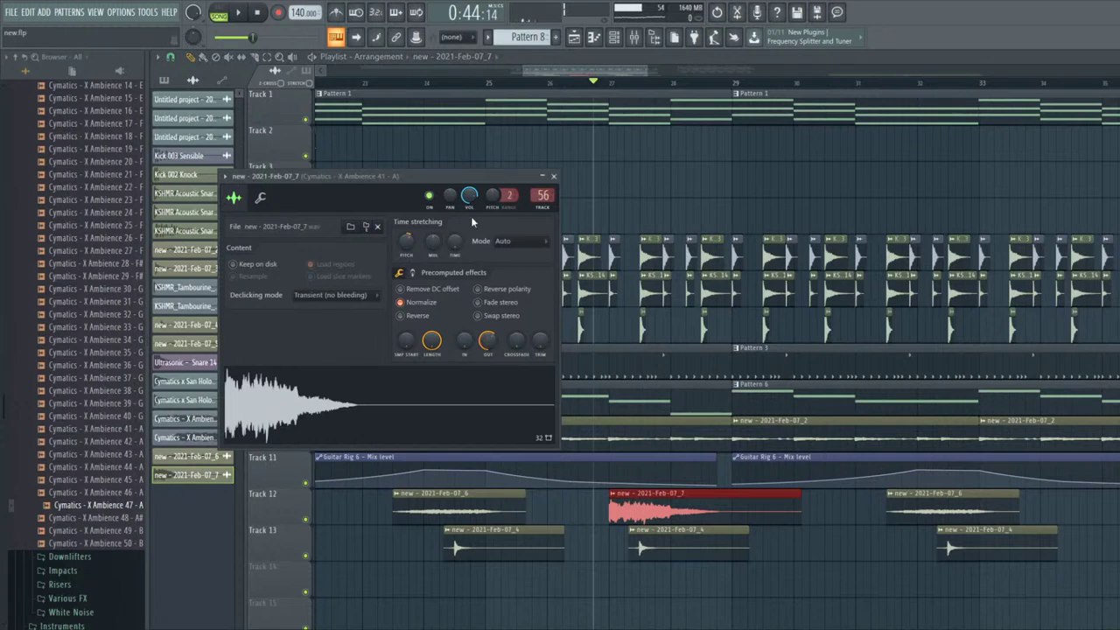
key(space)
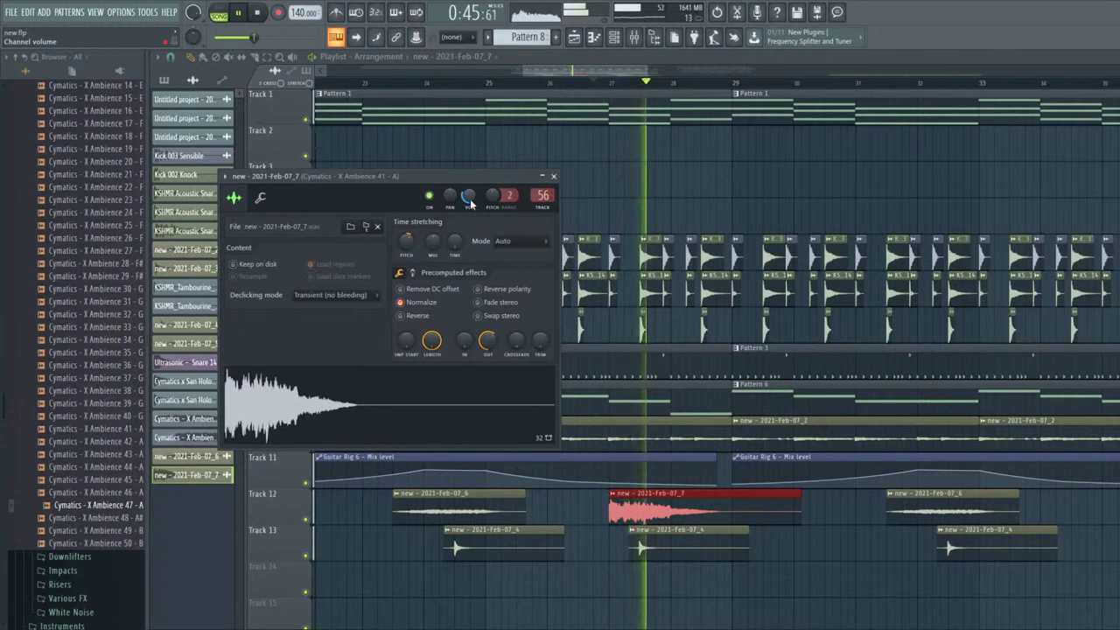
key(space)
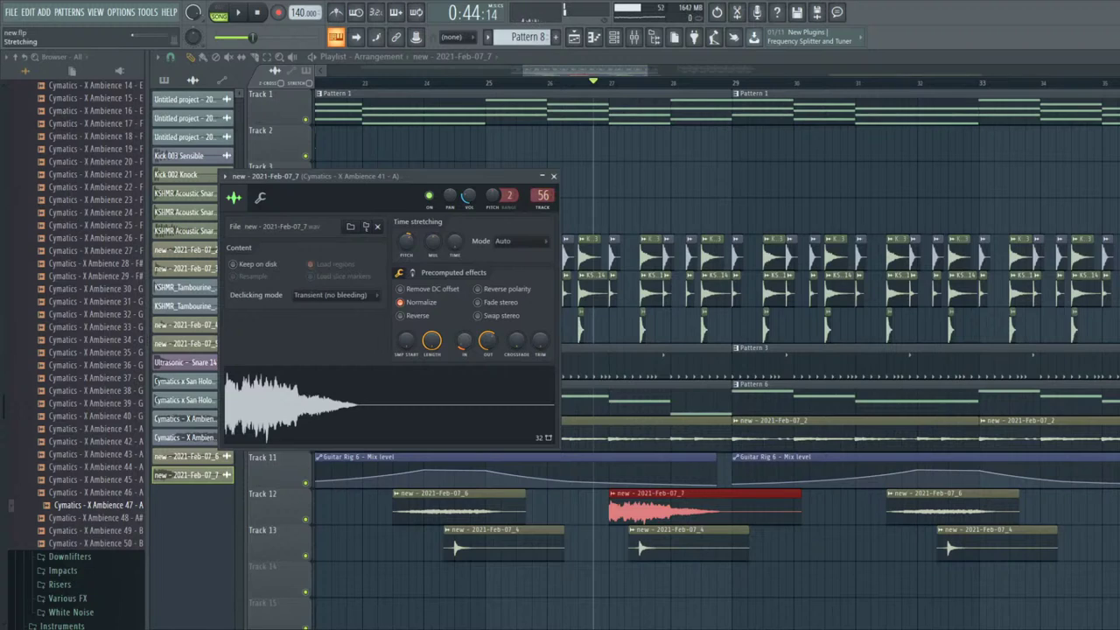
- Add a moderate fade-in to the new - 2021-Feb-07_7 sample and play the passage around bar 27
drag(464, 342, 463, 355)
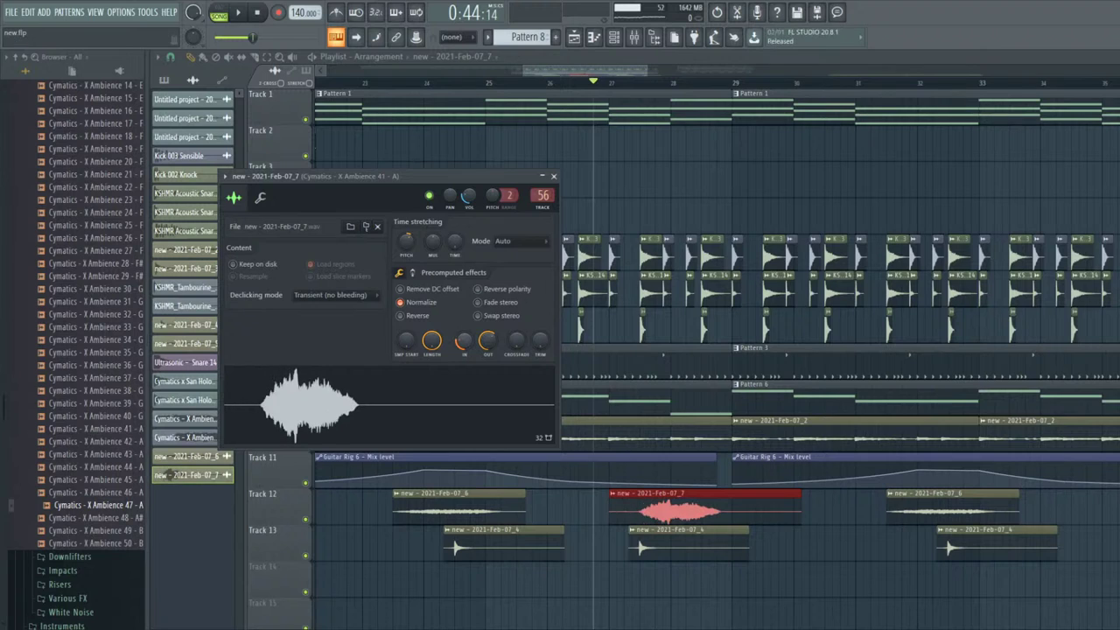
key(space)
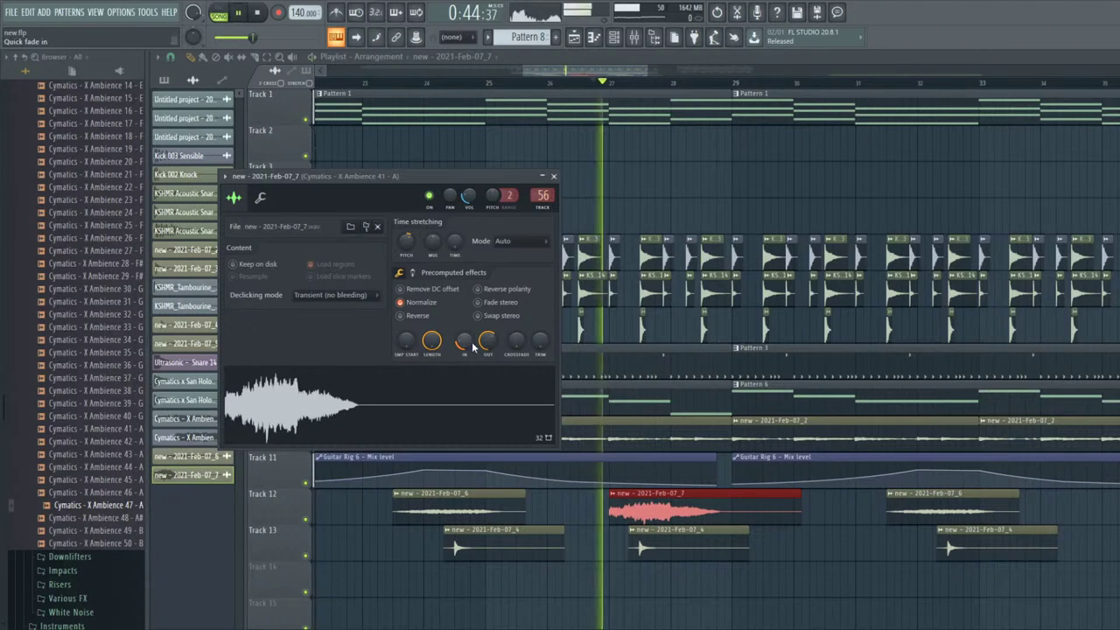
click(553, 175)
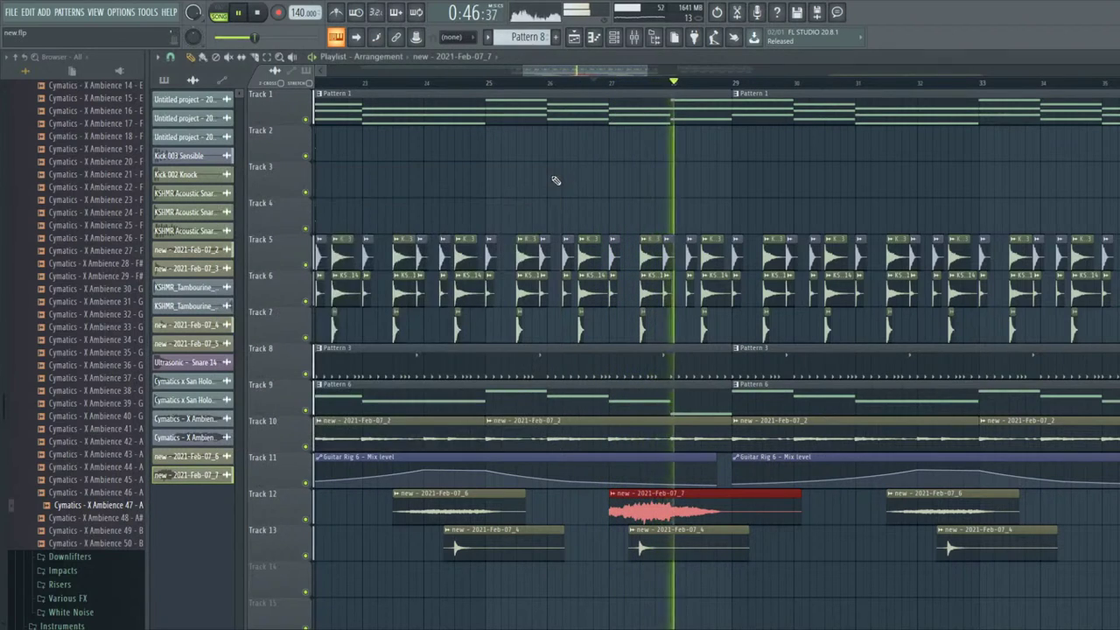
scroll(647, 422, down, 3)
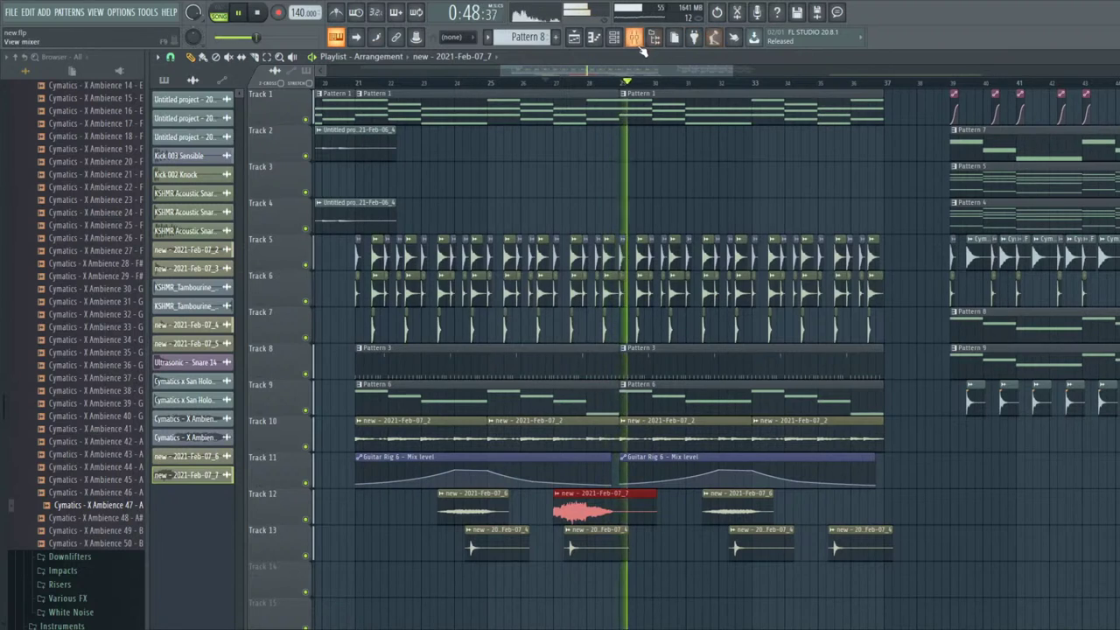
- Adjust the panning of the new - 2021-Feb-07_7 channel and play the passage again
key(space)
key(F9)
key(F9)
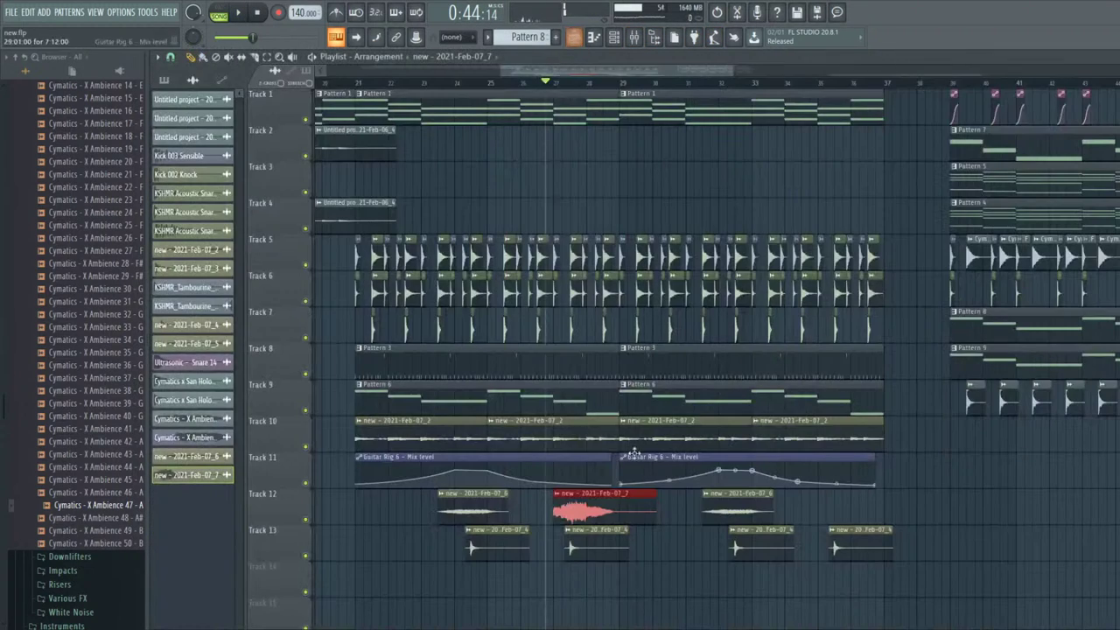
double_click(603, 504)
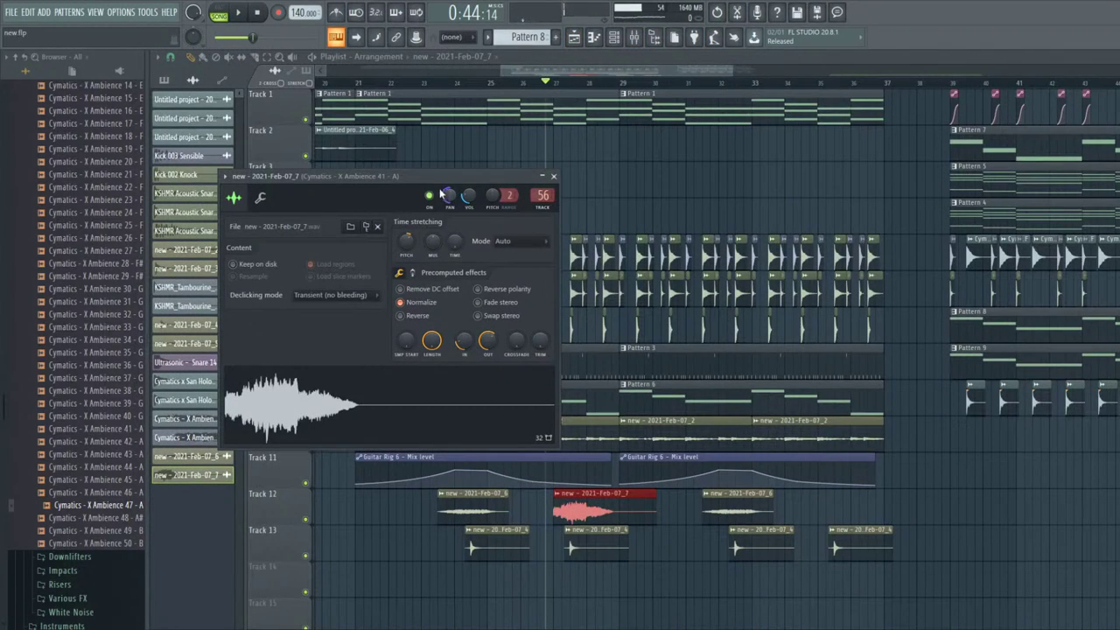
key(space)
click(553, 176)
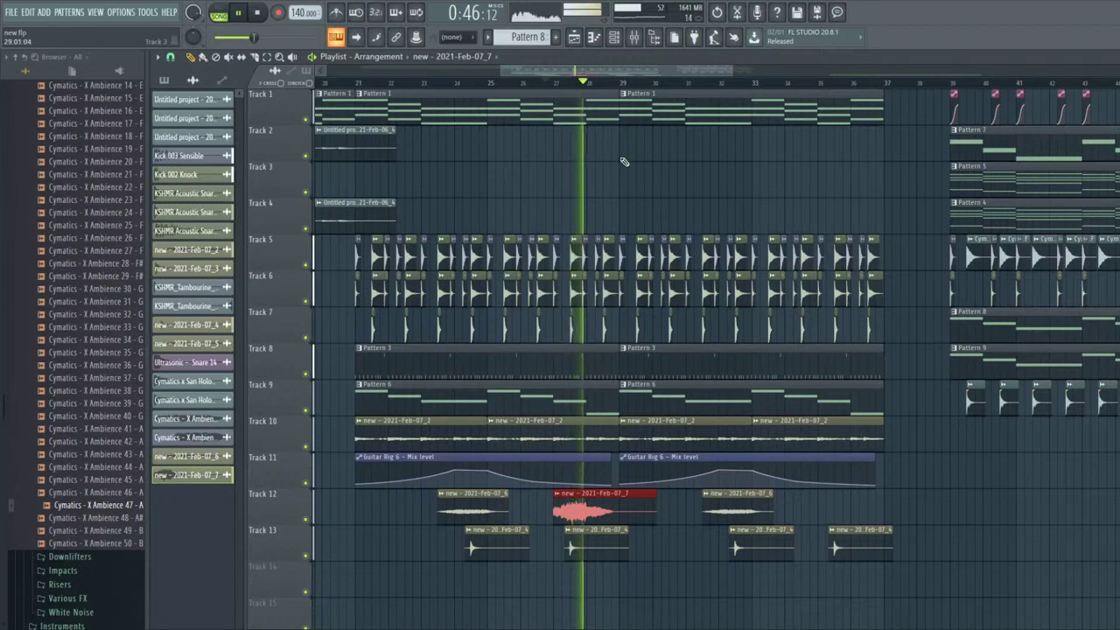
- Save the project, and place another new - 2021-Feb-07_7 clip on Track 14 at bar 28
key(ctrl+s)
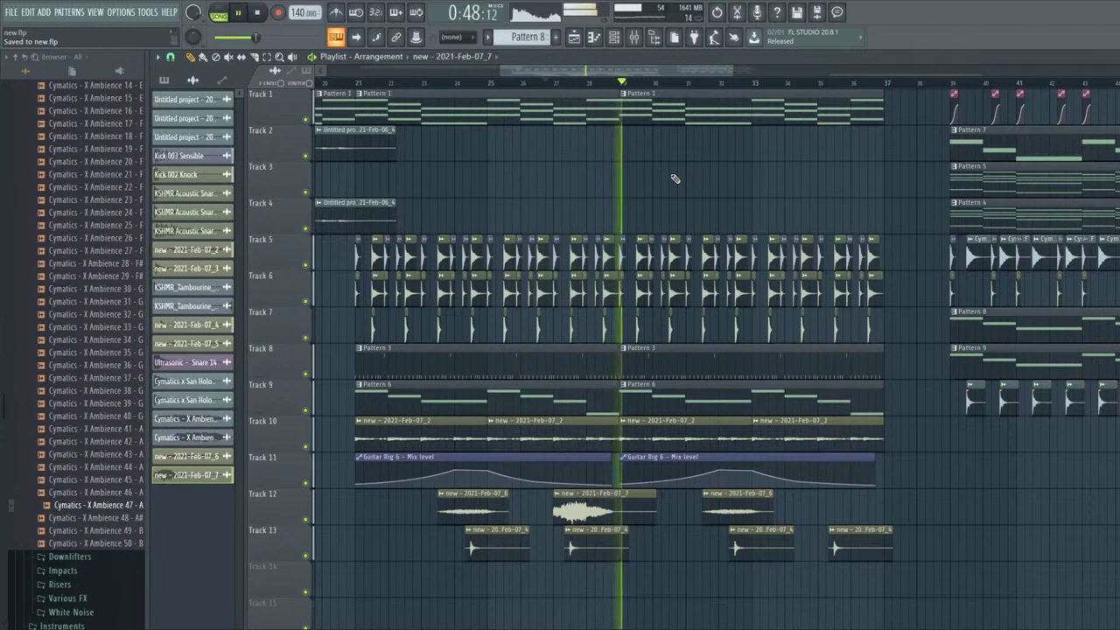
key(space)
scroll(578, 530, up, 3)
scroll(618, 460, down, 3)
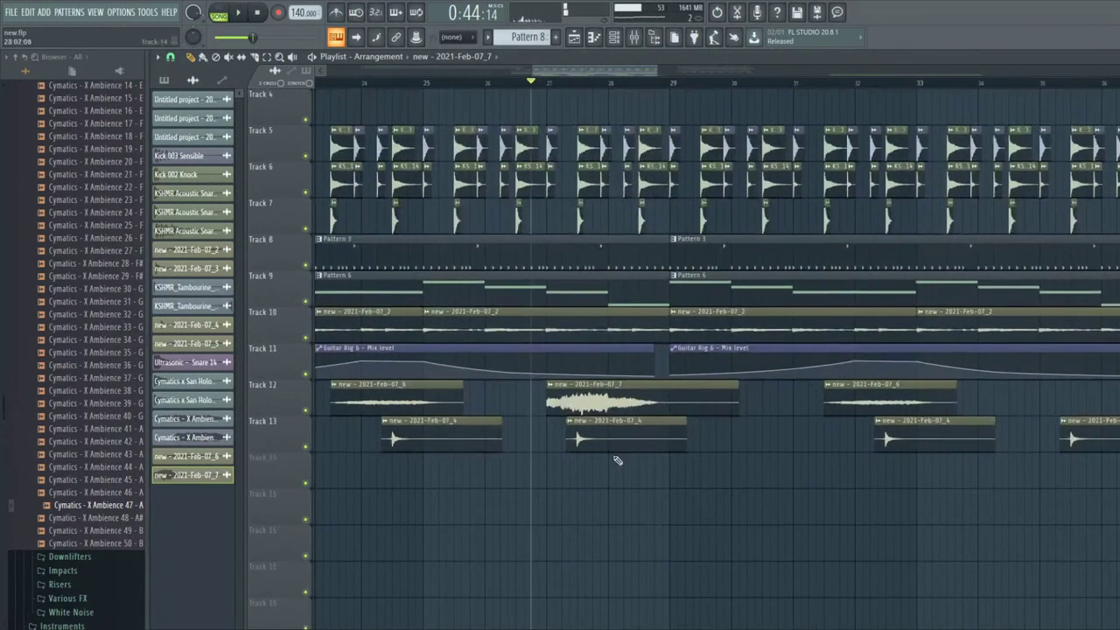
click(617, 460)
key(space)
scroll(634, 495, up, 2)
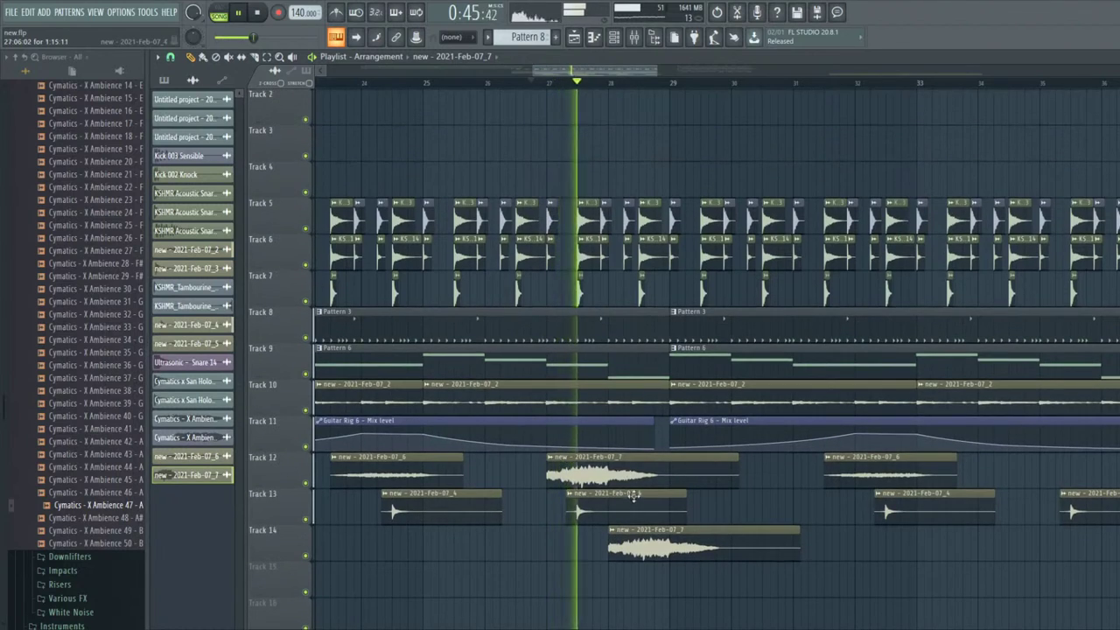
- Make the Track 14 clip a unique sample pitched up 400 cents and listen to it within the song
ctrl+scroll(633, 495, up, 2)
key(space)
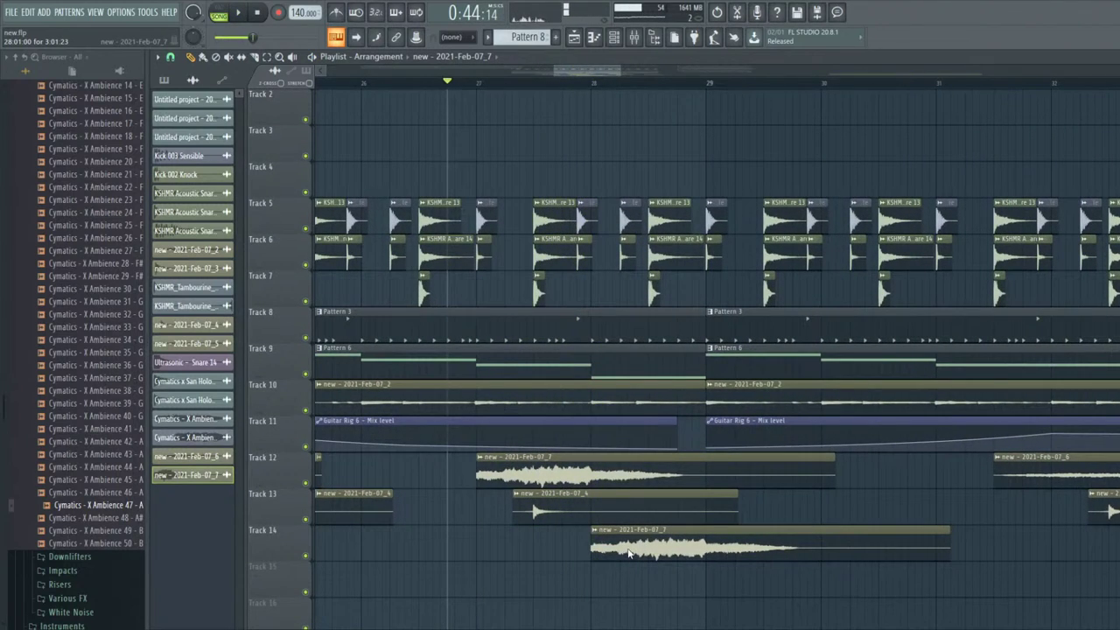
double_click(628, 550)
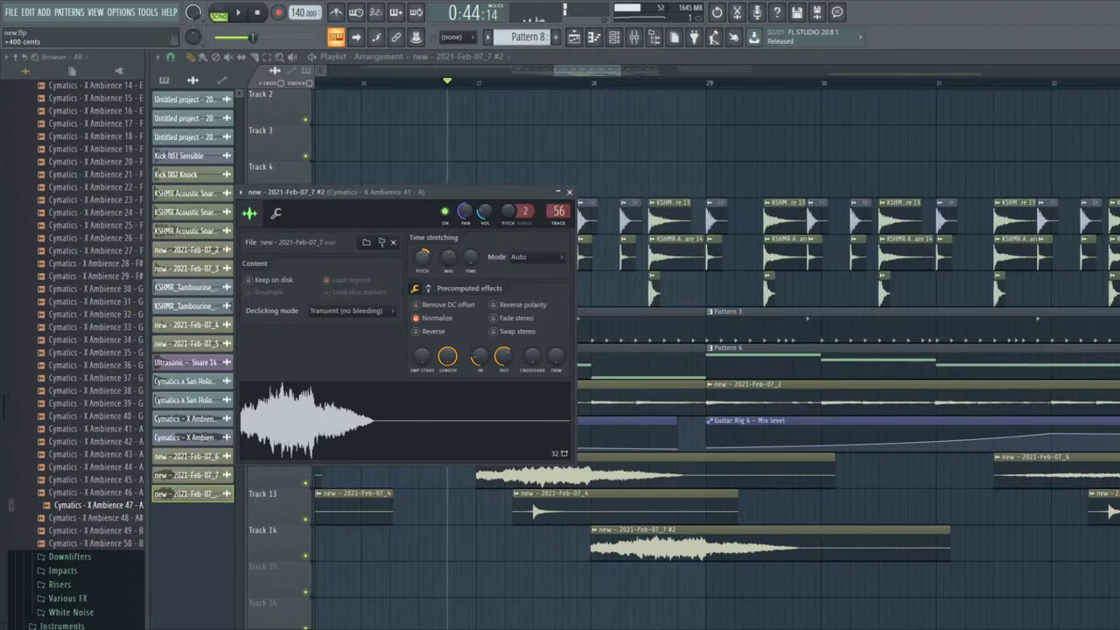
key(space)
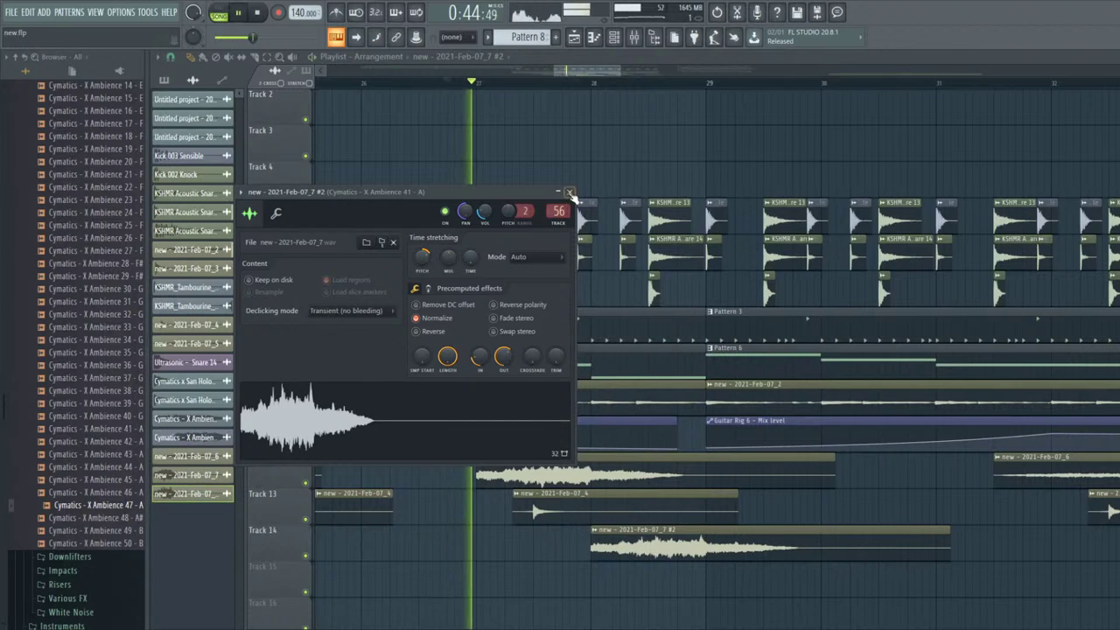
click(568, 192)
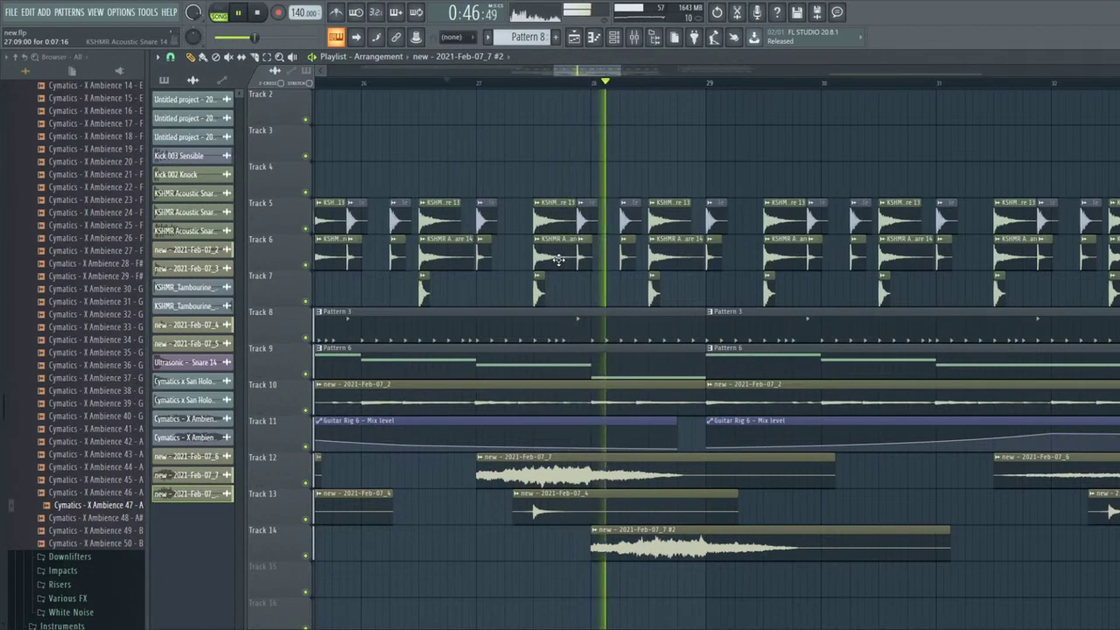
- Move the new - 2021-Feb-07_7 clip at bar 27 from Track 12 down to Track 14
ctrl+scroll(558, 473, down, 2)
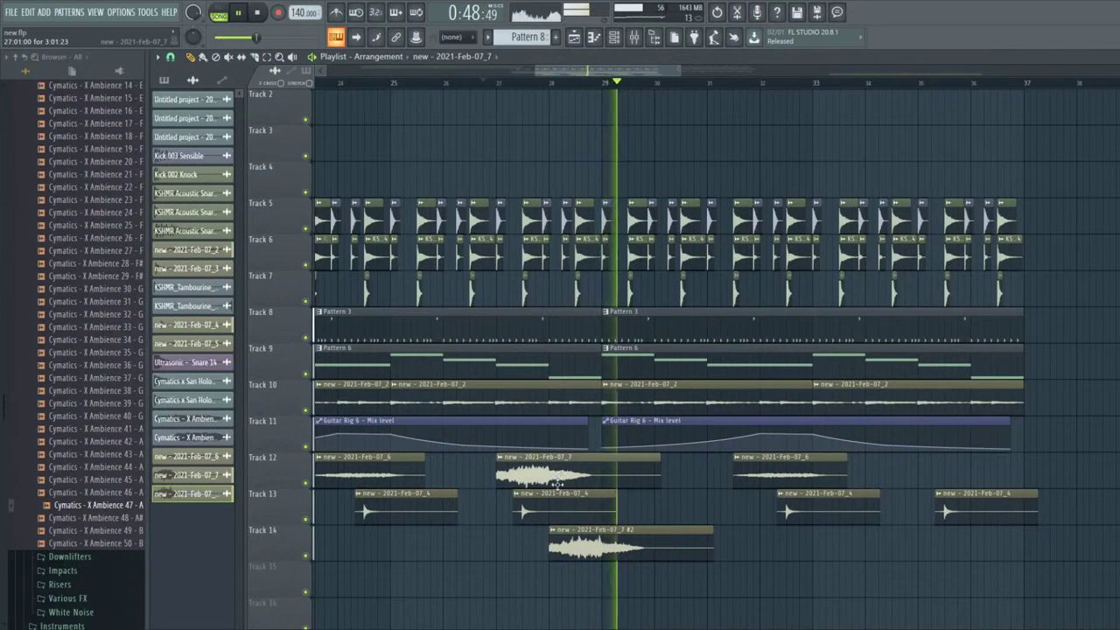
drag(557, 473, 557, 547)
ctrl+scroll(635, 586, down, 2)
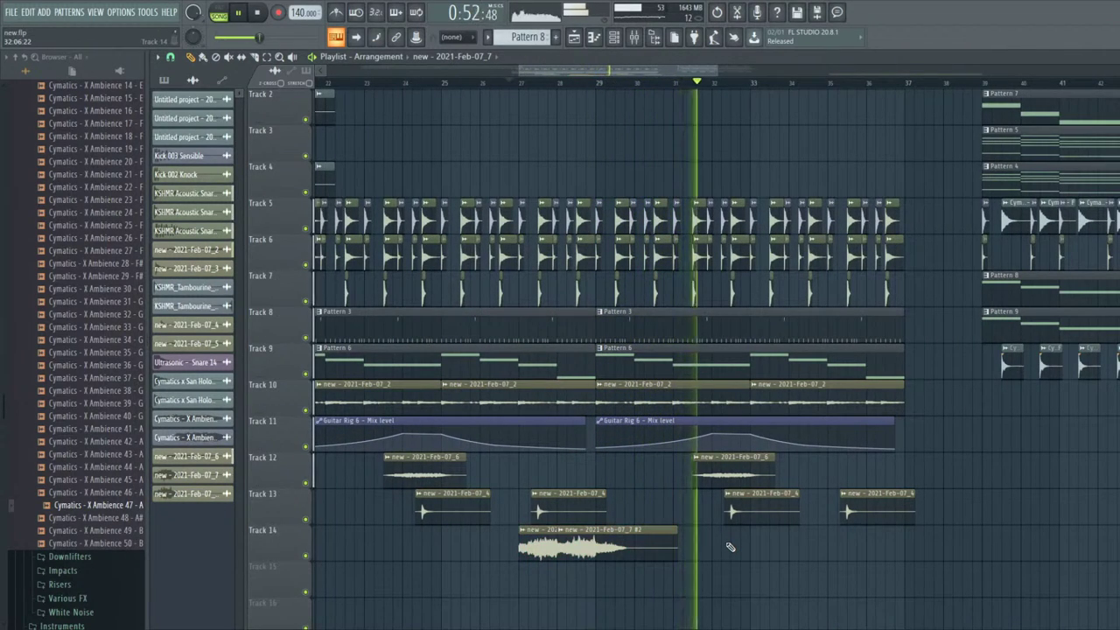
- Copy both overlapping Track 14 clips to bar 35 and save the project
click(541, 549)
drag(542, 550, 901, 549)
key(ctrl+s)
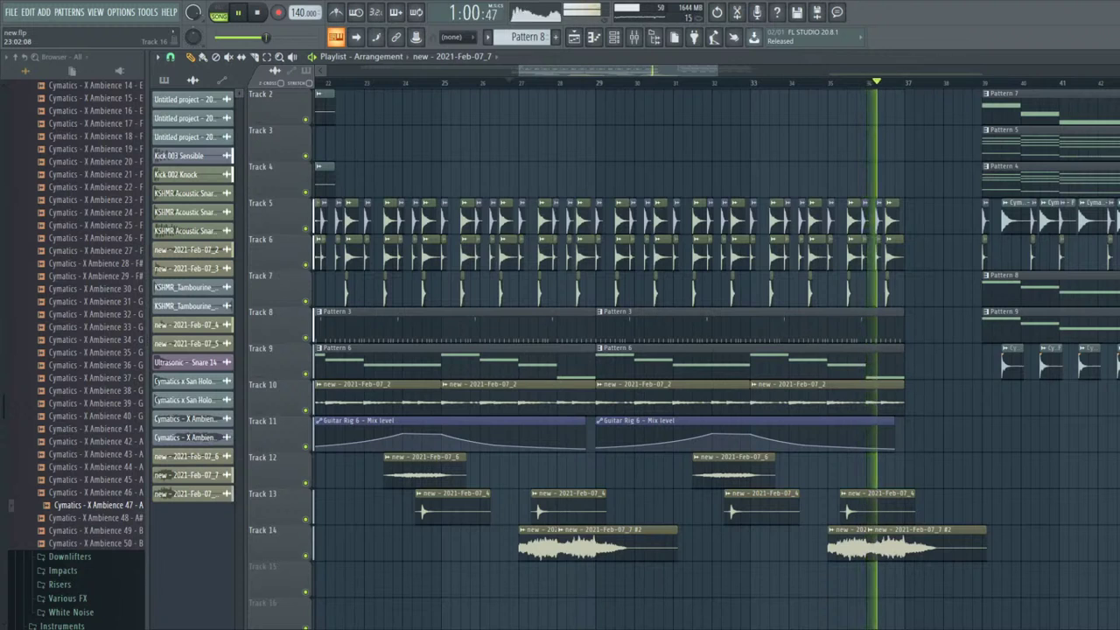
key(space)
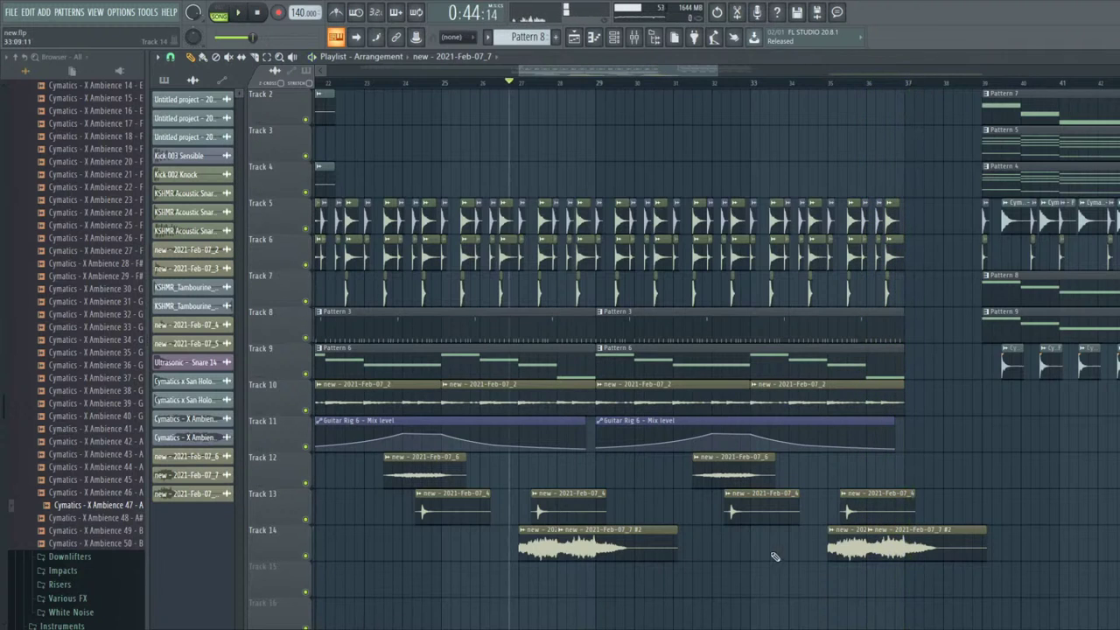
- Play the song from bar 21 and check the Snare track's effects in the mixer
scroll(773, 555, down, 5)
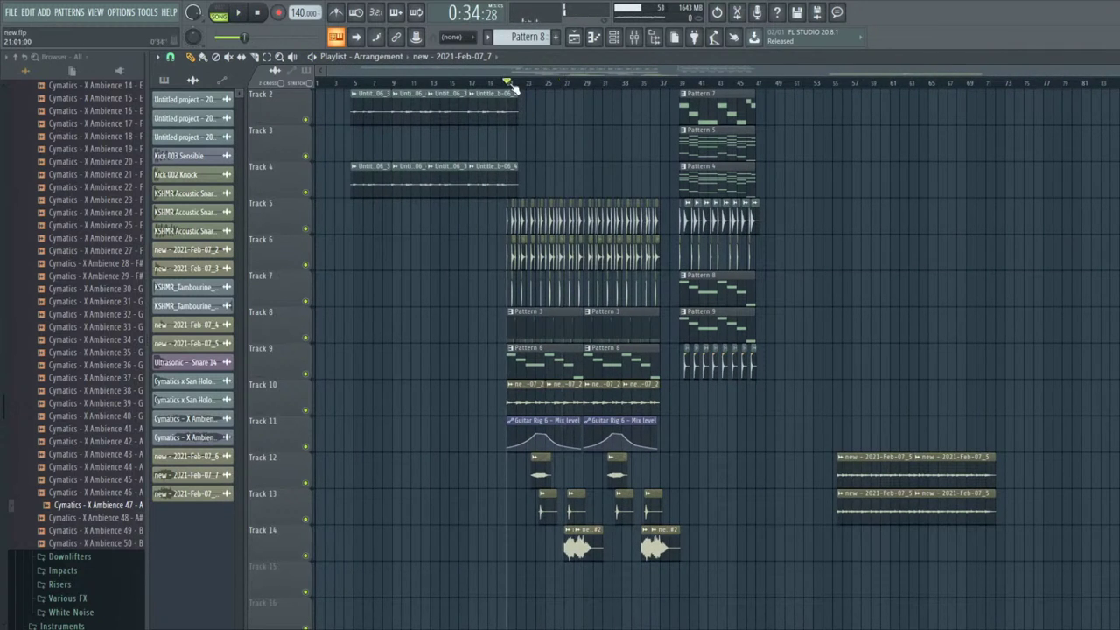
key(space)
scroll(515, 90, up, 4)
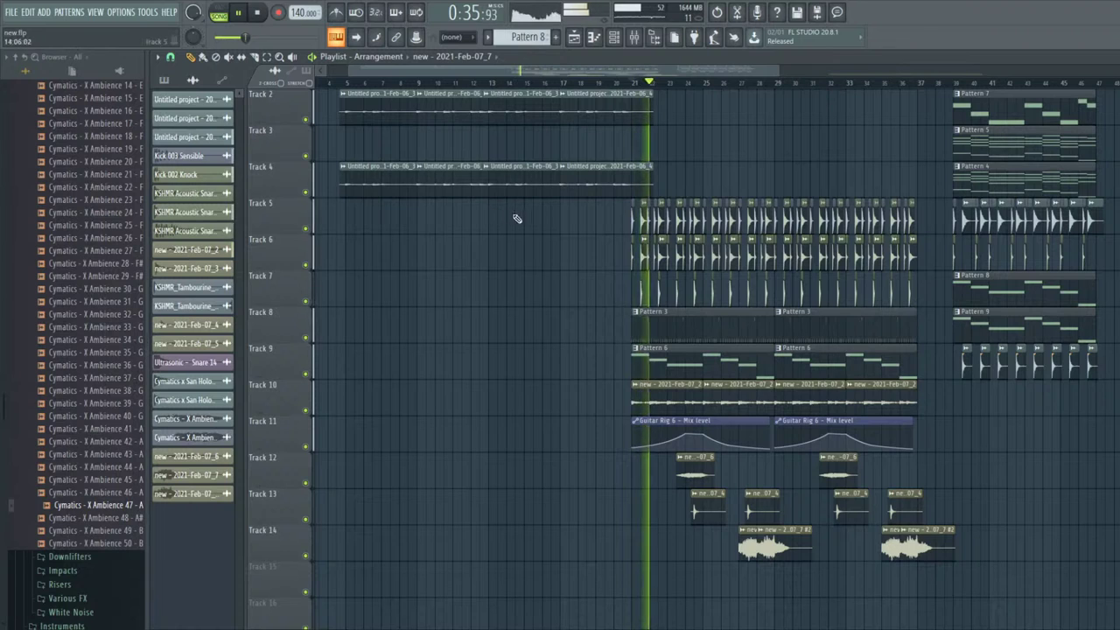
click(633, 37)
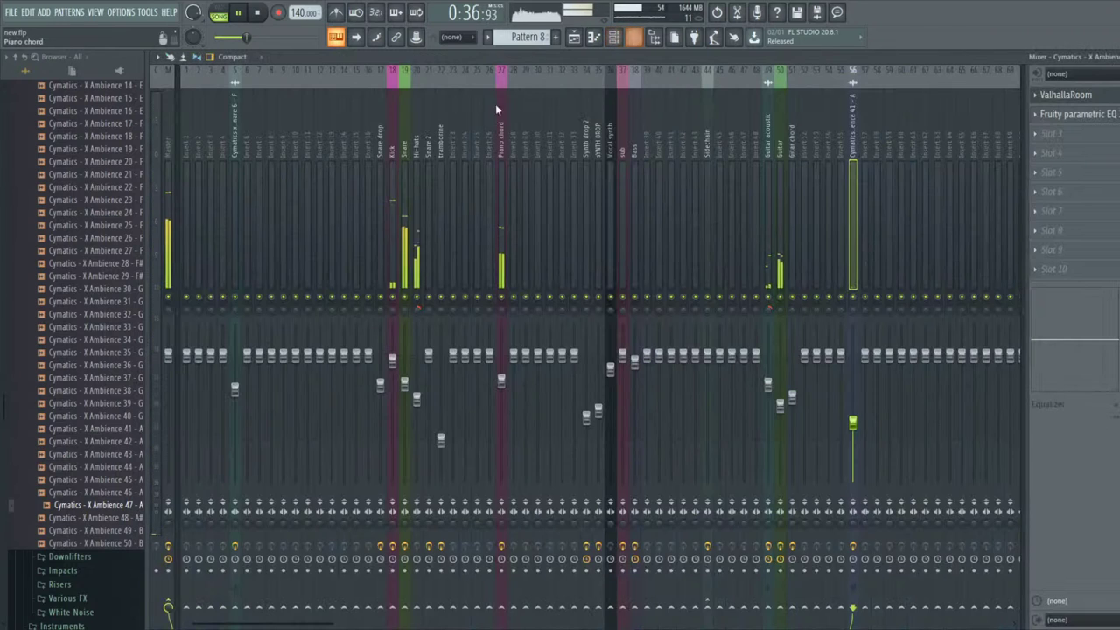
click(402, 153)
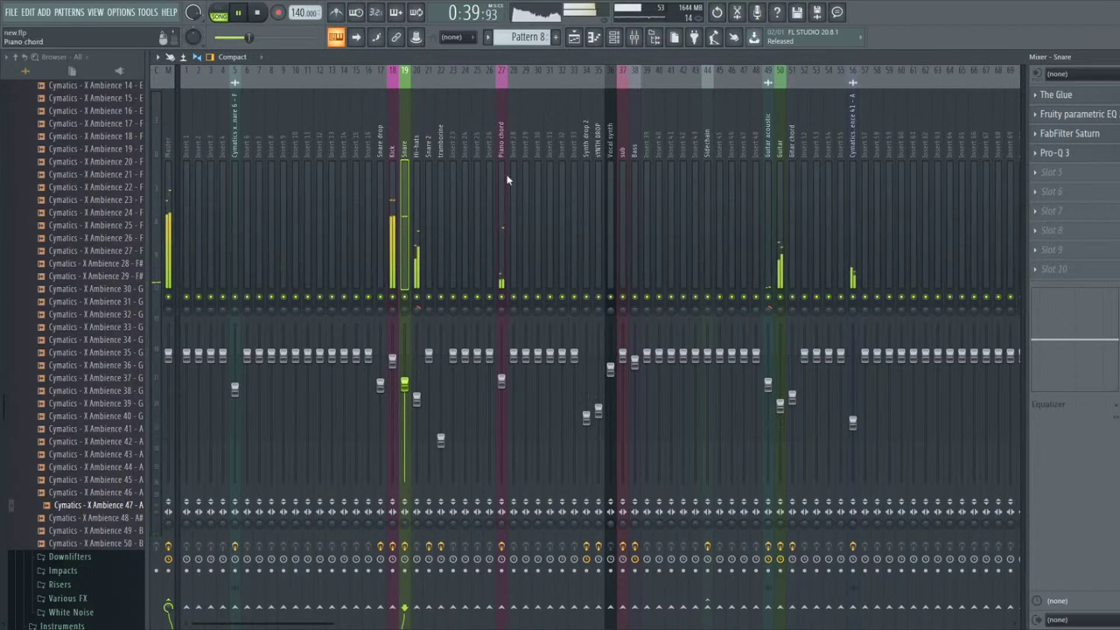
key(F5)
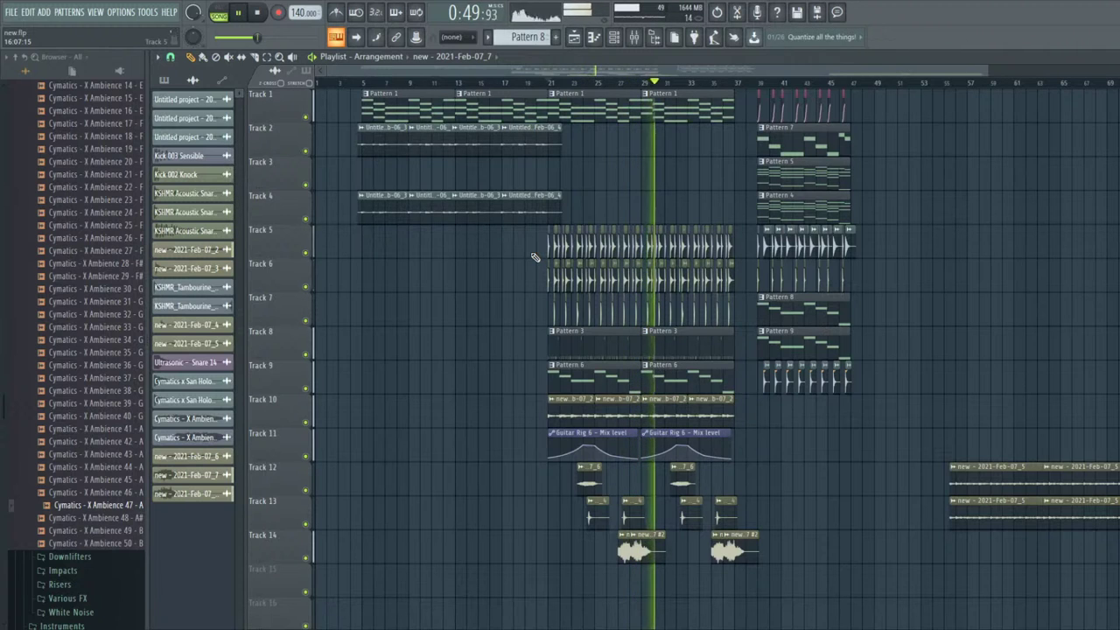
- Save the project and check the sample settings of the second new - 2021-Feb-07_6 clip during playback
scroll(663, 350, down, 1)
key(ctrl+s)
scroll(637, 341, up, 3)
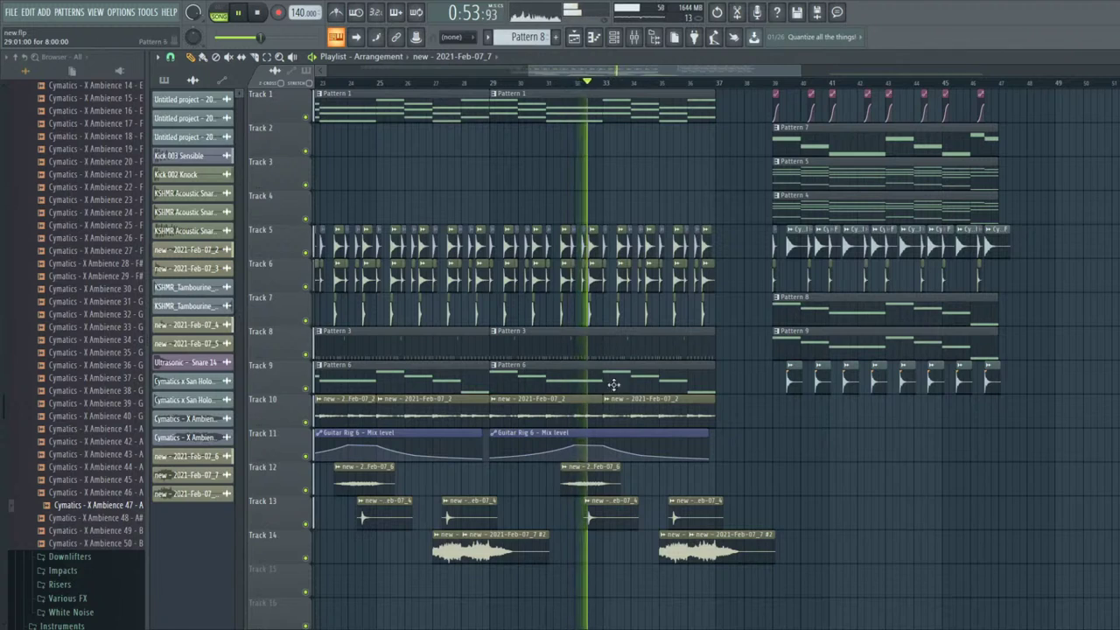
double_click(587, 475)
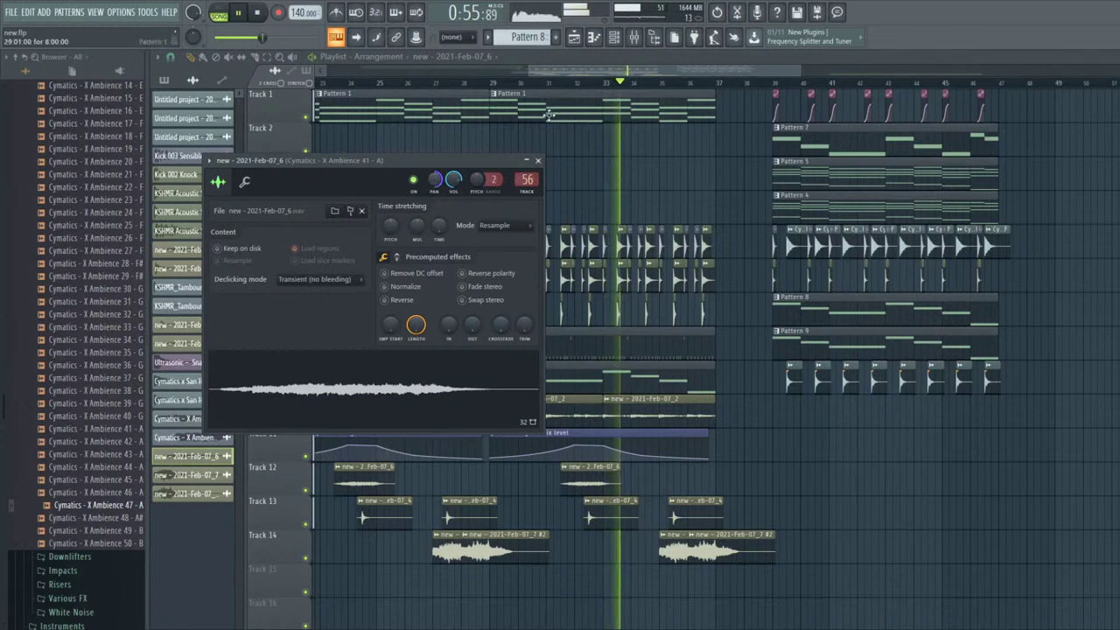
click(570, 83)
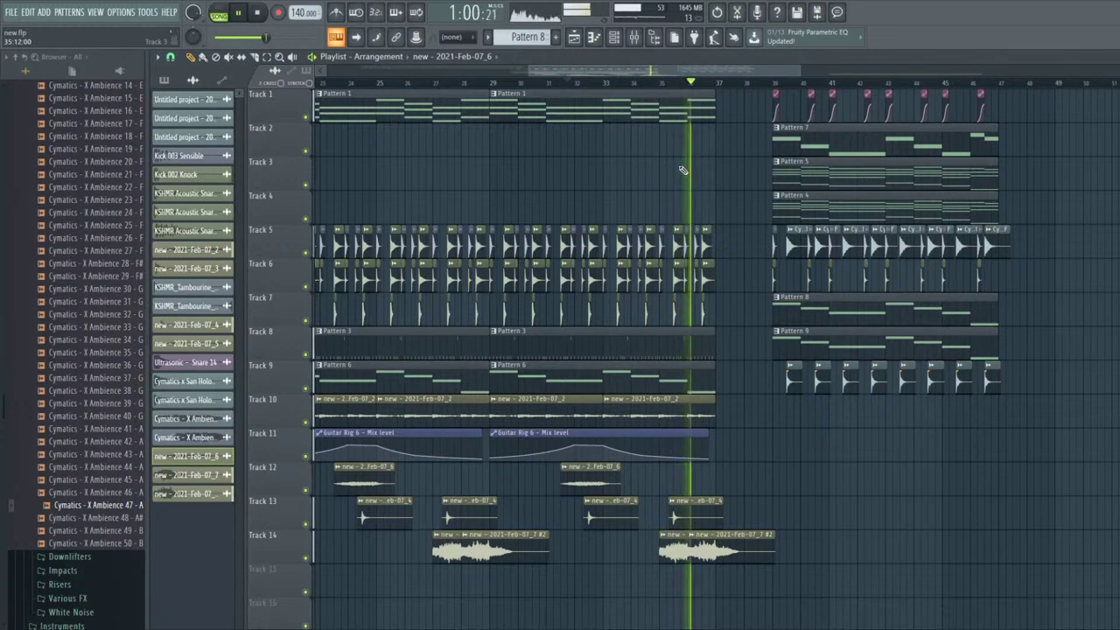
- Play the arrangement from bar 5 and listen to the intro
scroll(682, 175, down, 5)
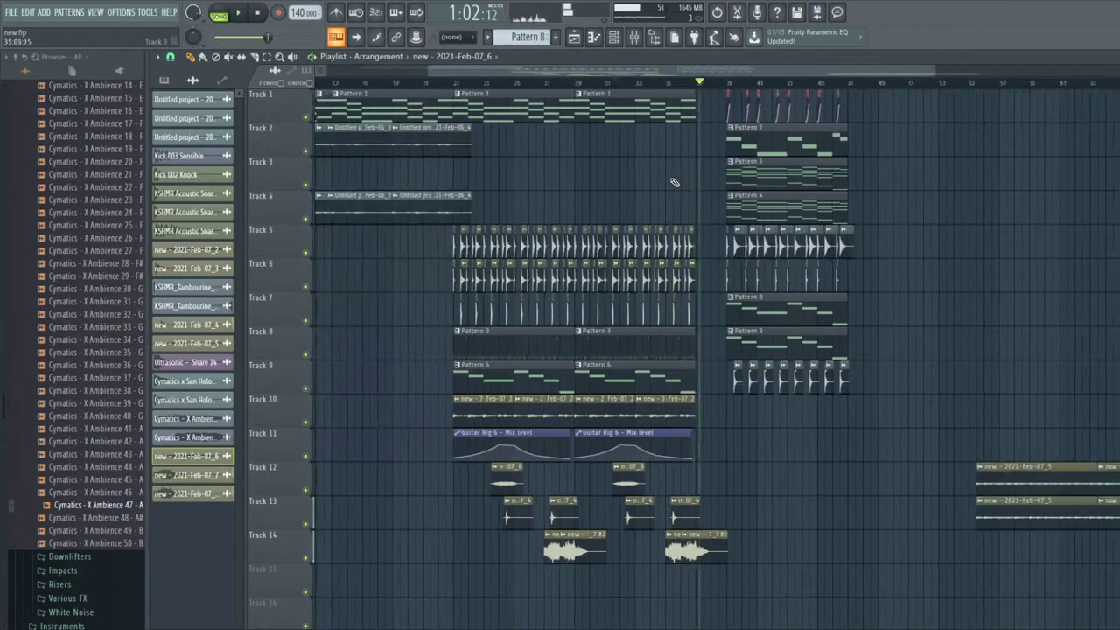
key(space)
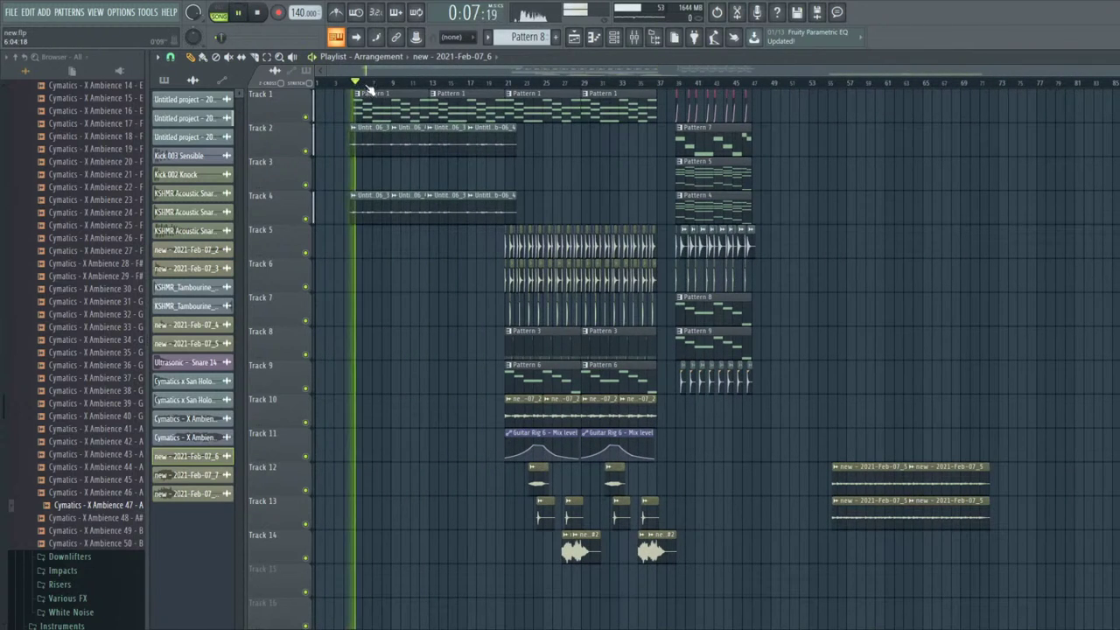
scroll(387, 163, up, 2)
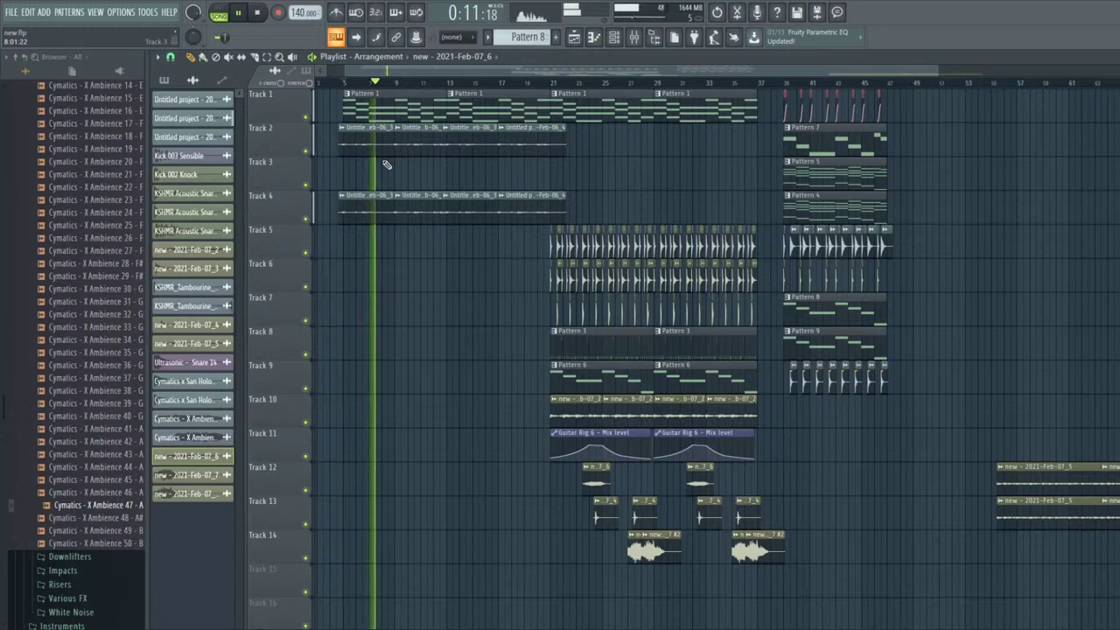
scroll(396, 175, down, 2)
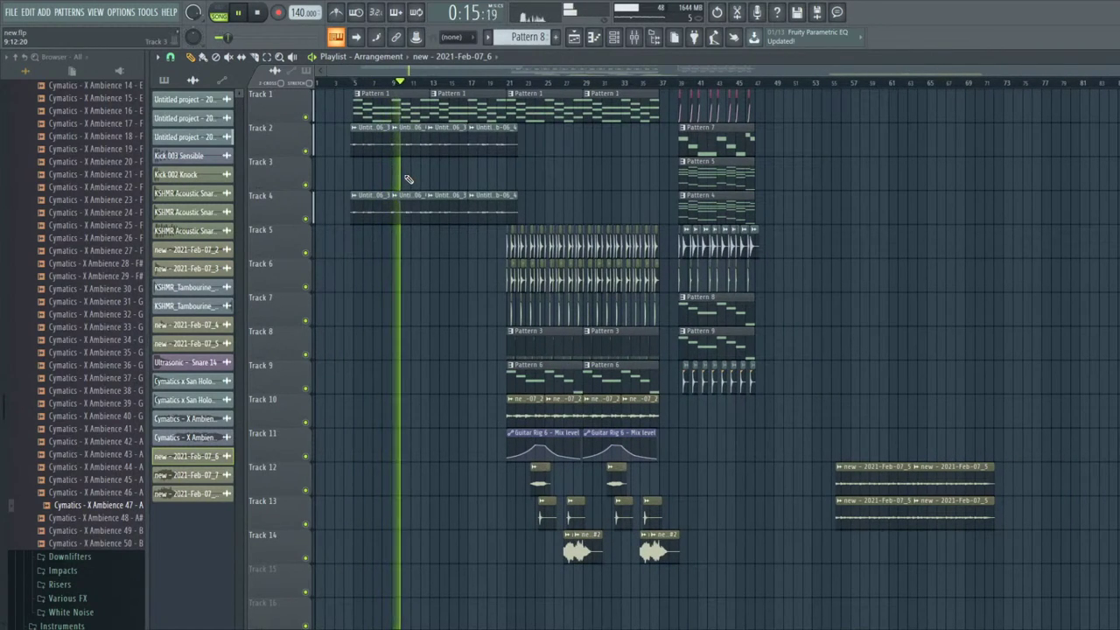
- Mute Track 1 to hear the intro's guitar clips on their own, and unmute it again
click(306, 117)
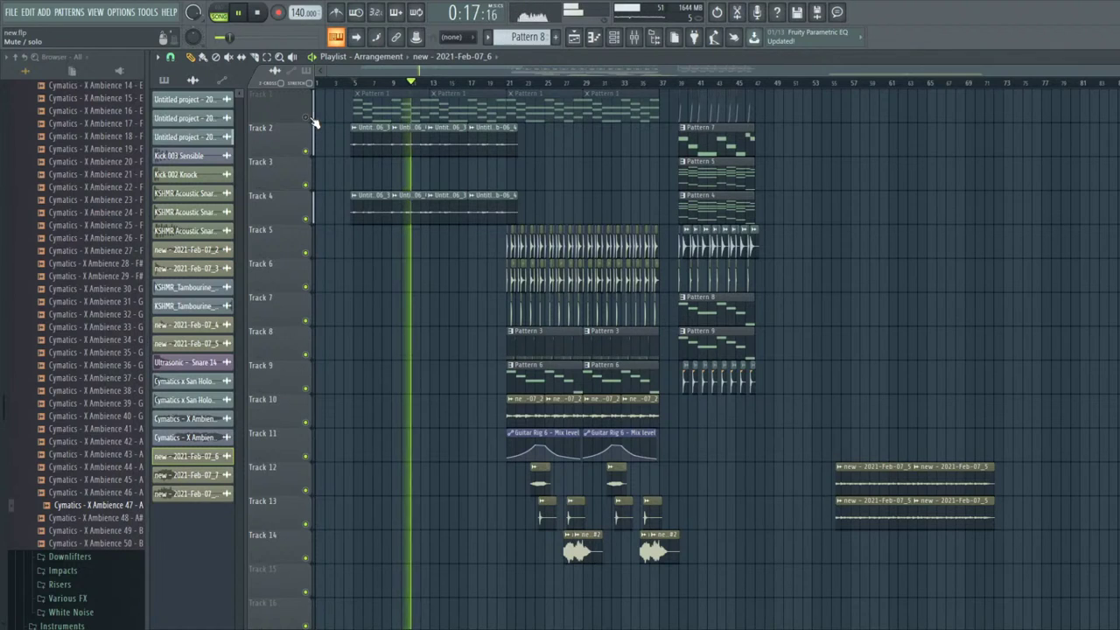
scroll(344, 165, up, 3)
scroll(348, 167, down, 3)
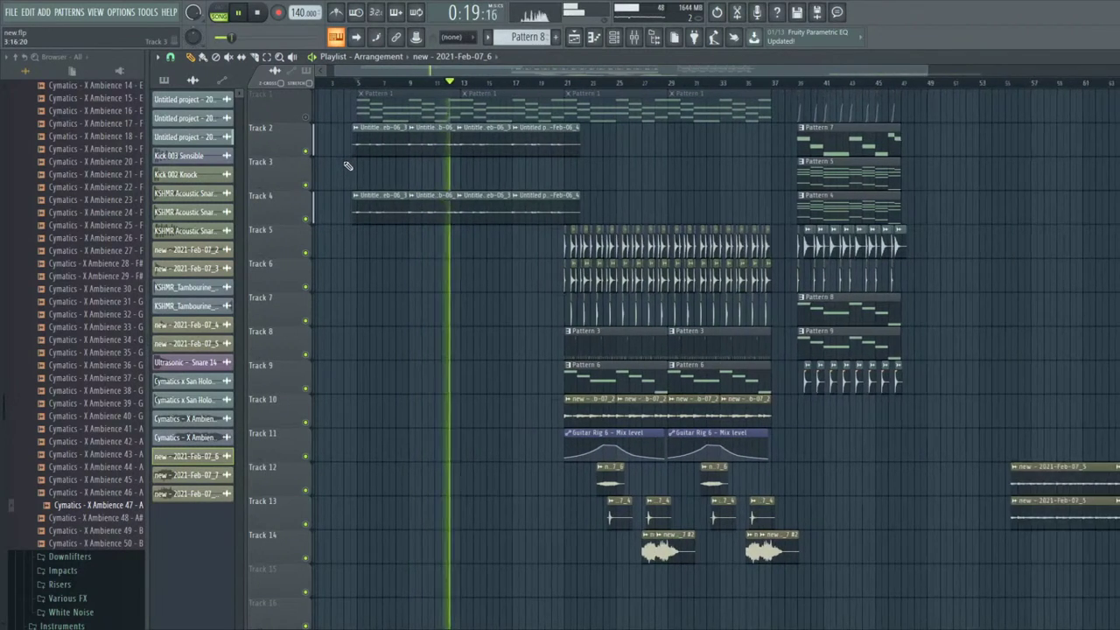
scroll(347, 167, down, 1)
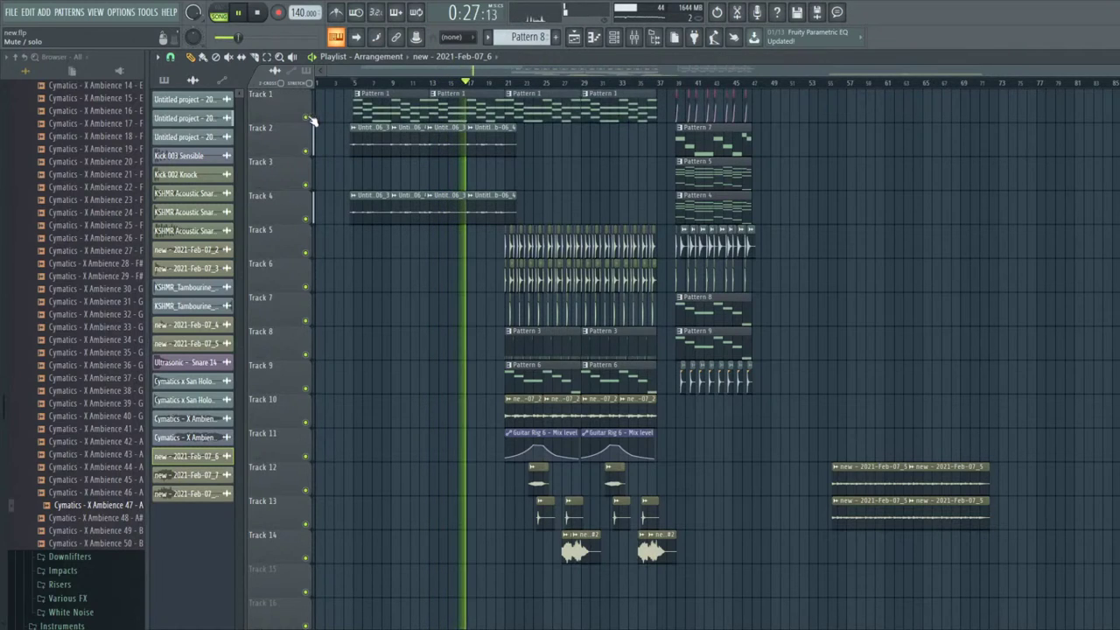
- Boost band 3 in the low mids of the Piano chord mixer track's Fruity parametric EQ 2
click(633, 37)
click(506, 156)
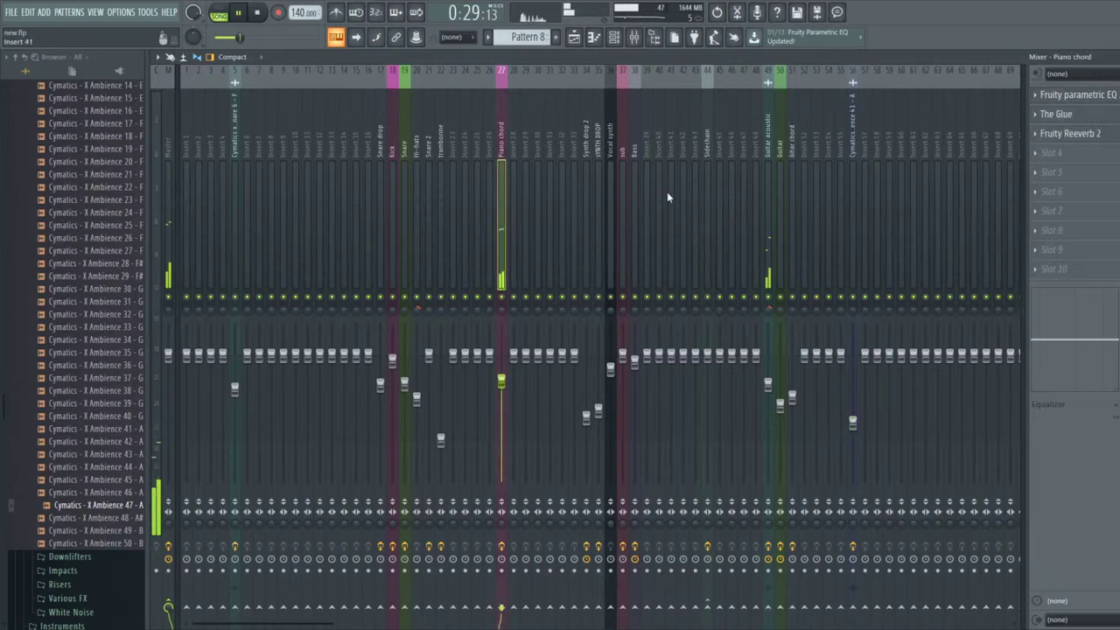
click(1097, 97)
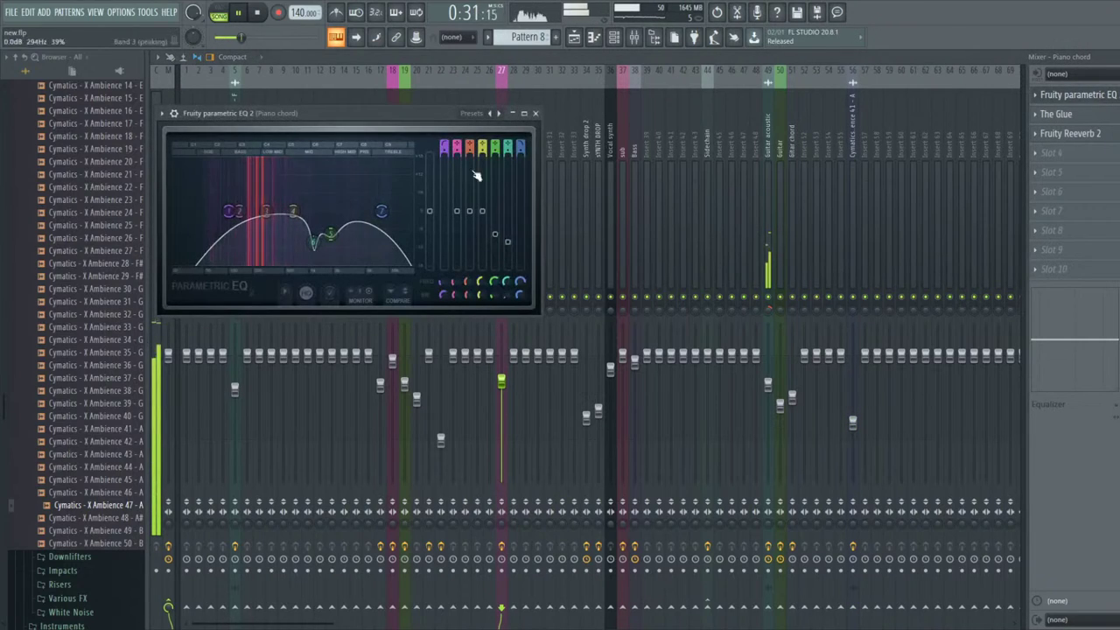
drag(257, 199, 248, 192)
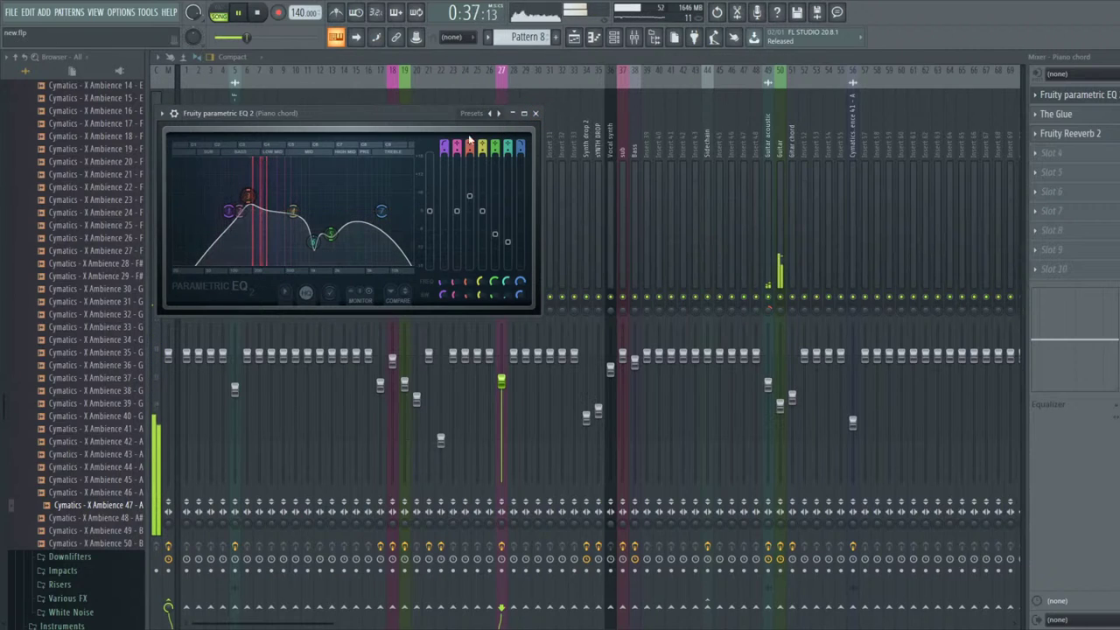
click(536, 113)
key(F5)
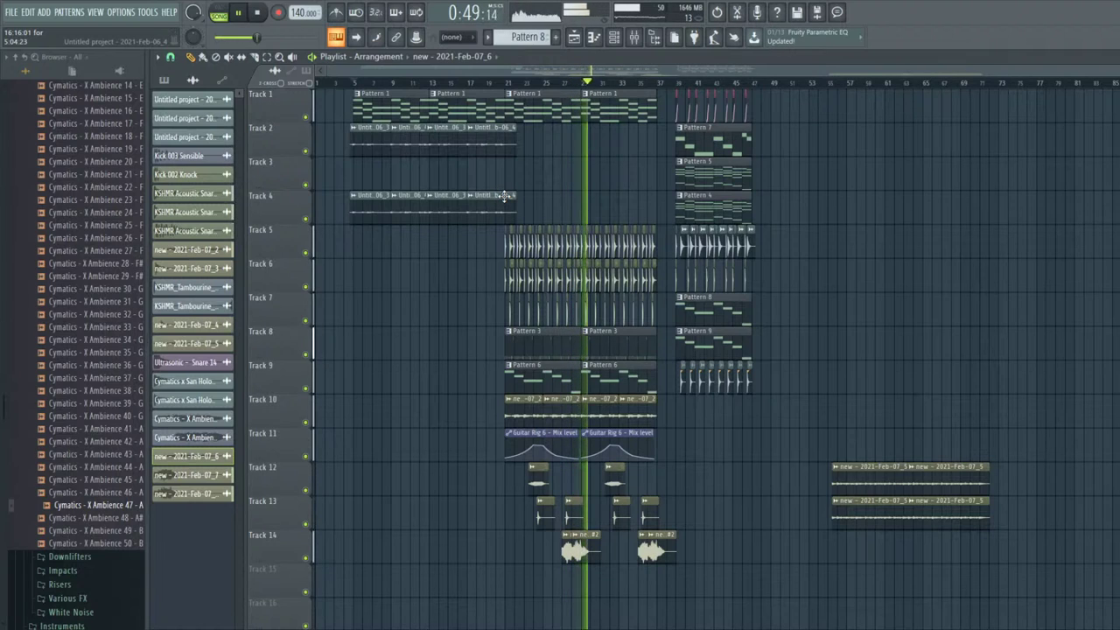
- Listen through the arrangement again, including the passage from around bar 21, and save the project
scroll(504, 196, up, 2)
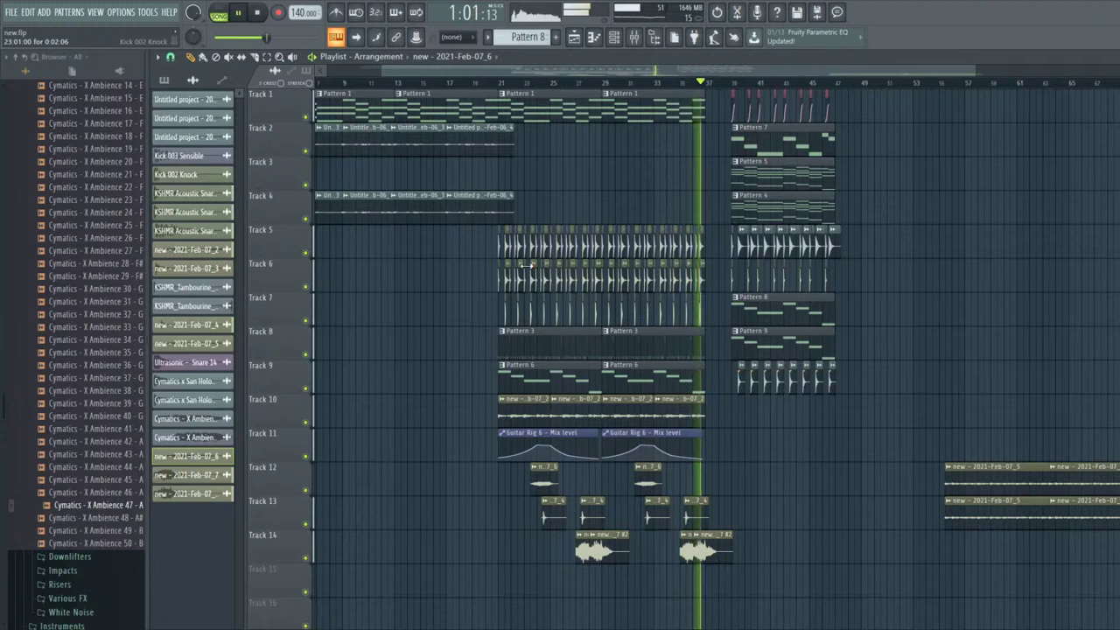
key(space)
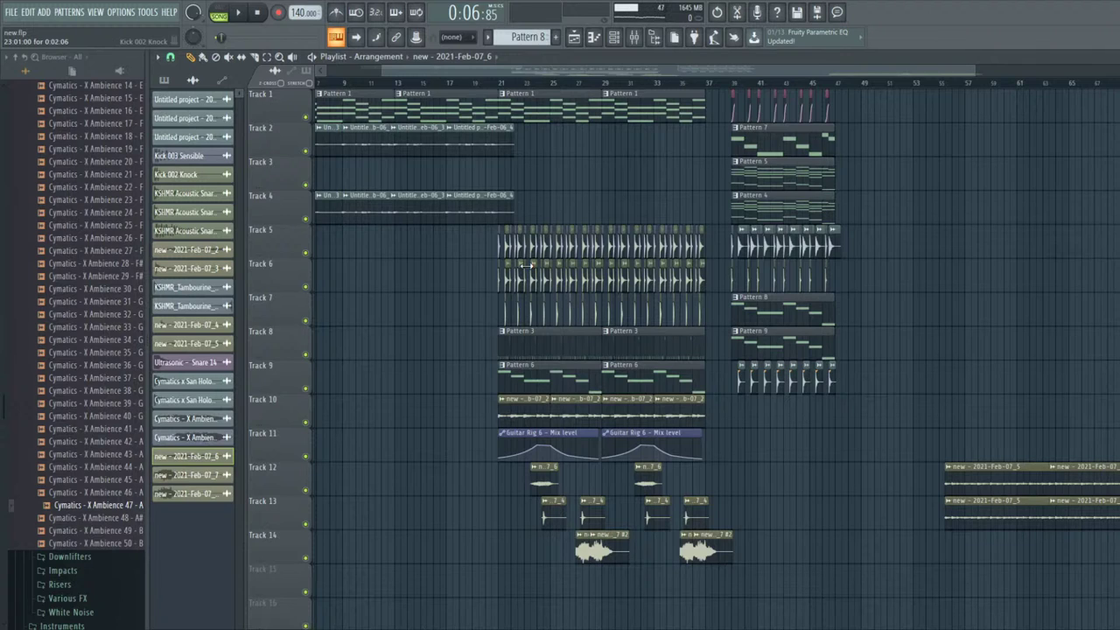
scroll(527, 265, down, 2)
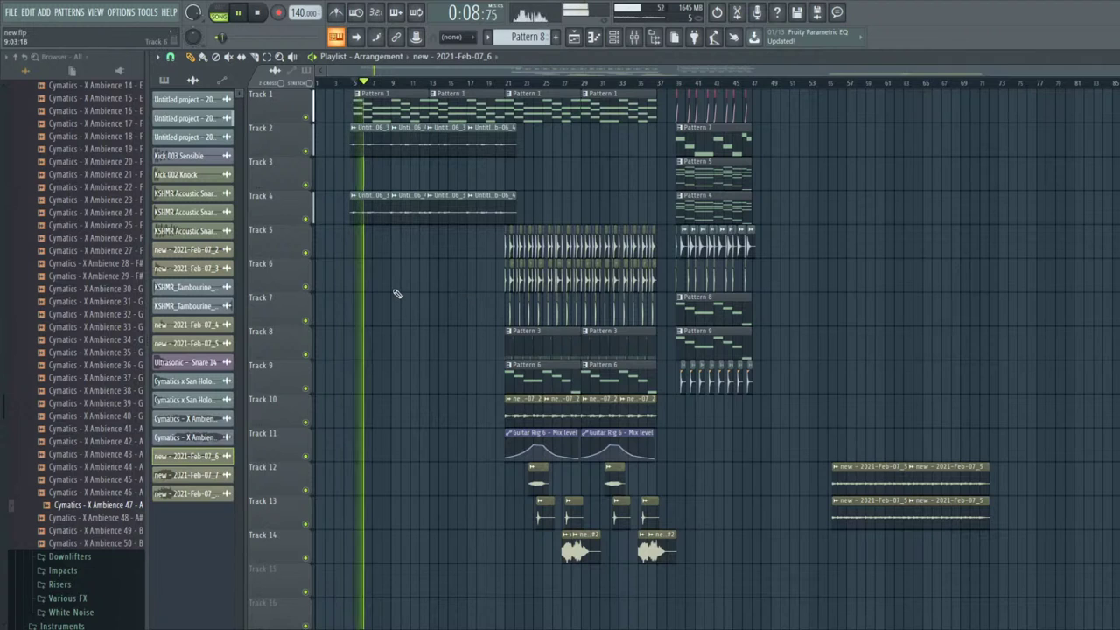
click(496, 81)
scroll(516, 155, up, 2)
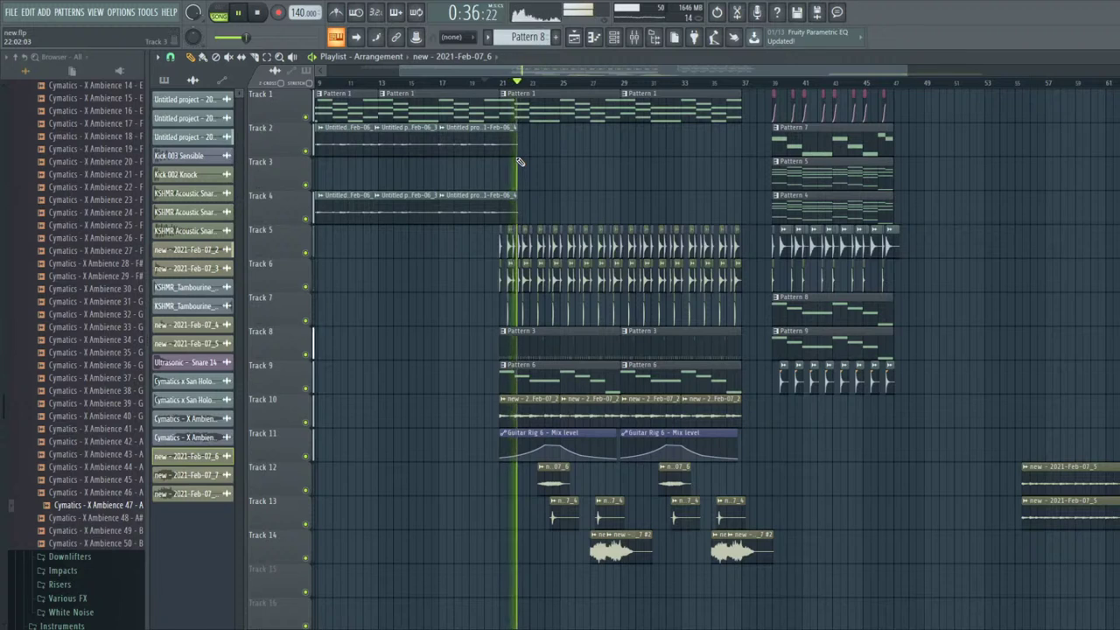
key(ctrl+s)
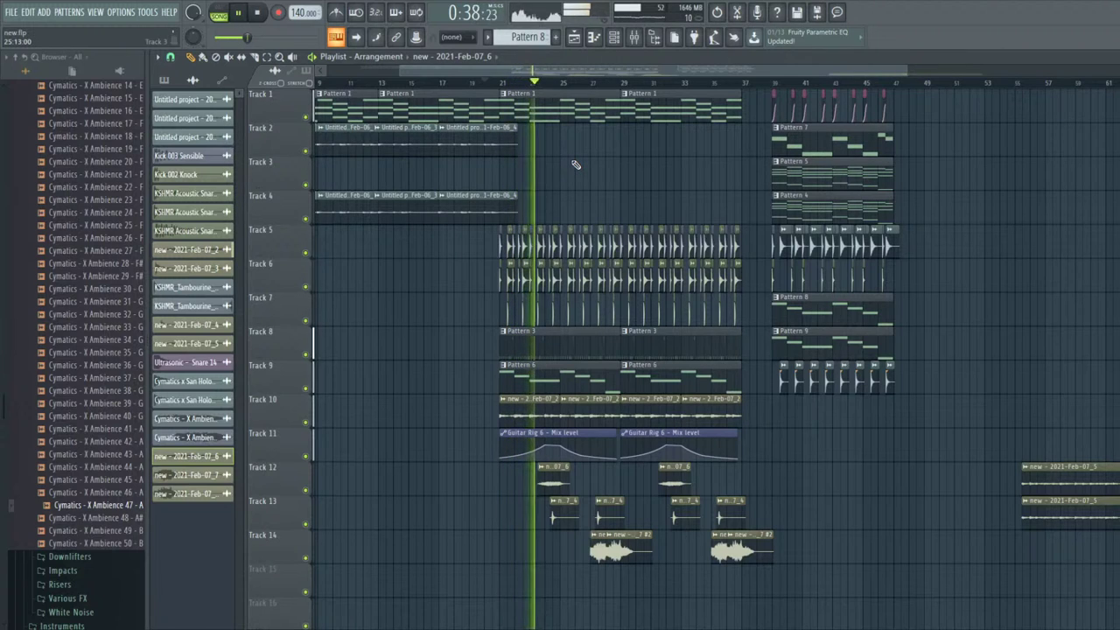
- Check the mixer levels during playback, inspect the Snare track, and listen on through the arrangement past bar 29
key(F9)
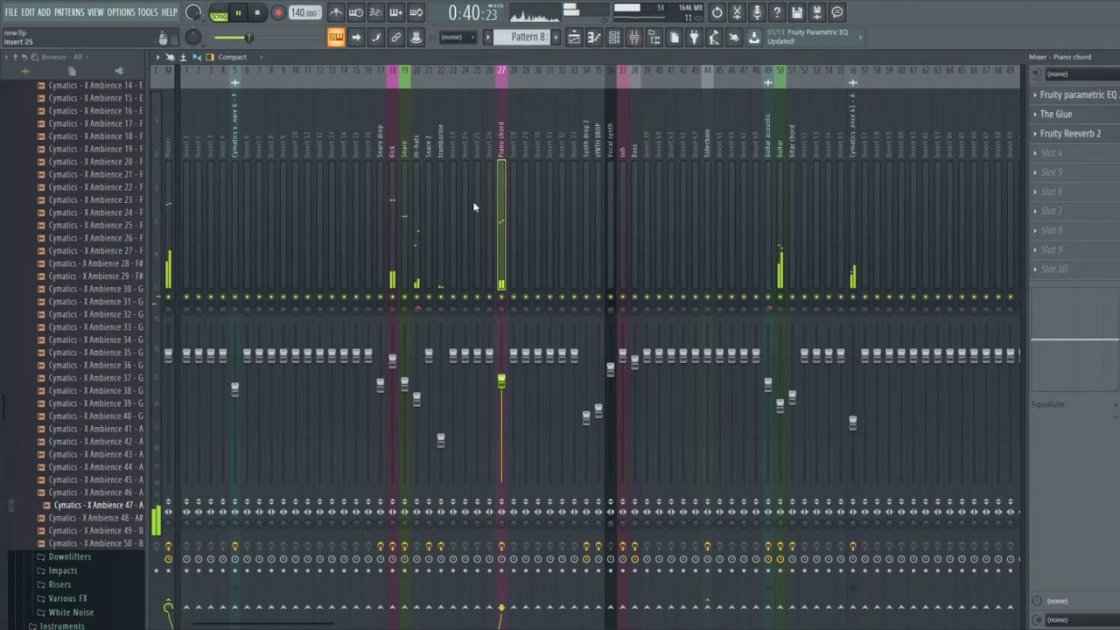
click(404, 204)
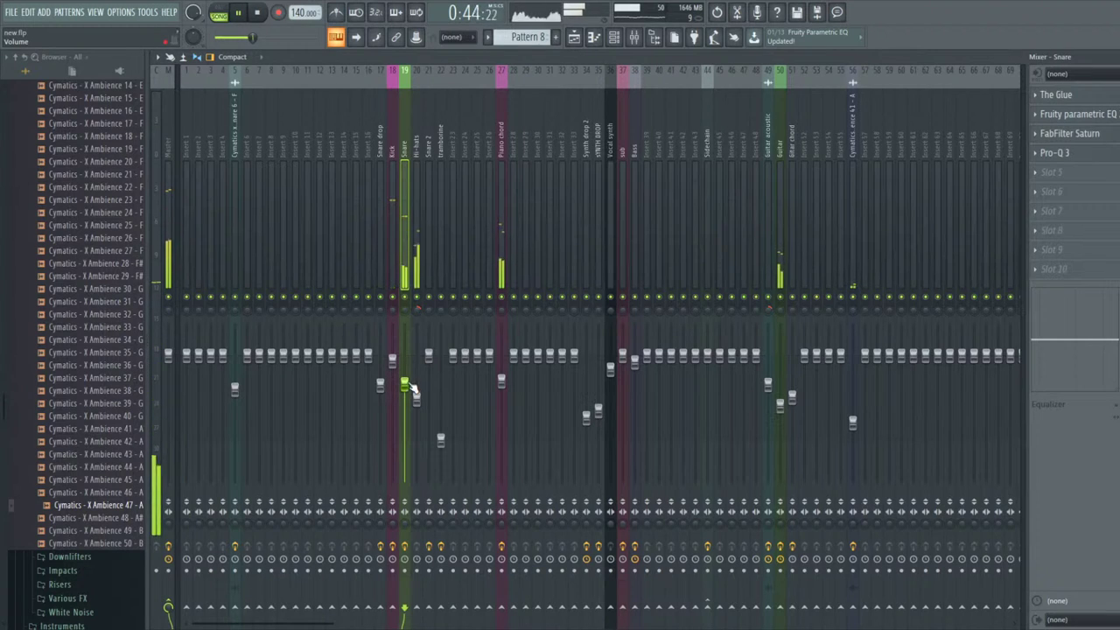
click(575, 39)
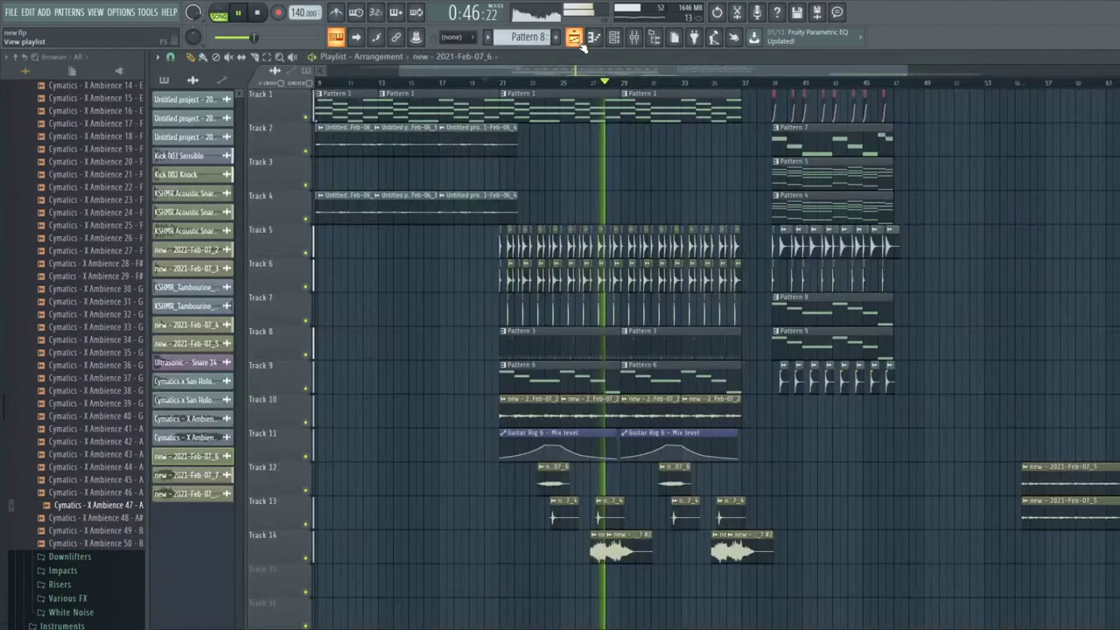
scroll(475, 180, up, 2)
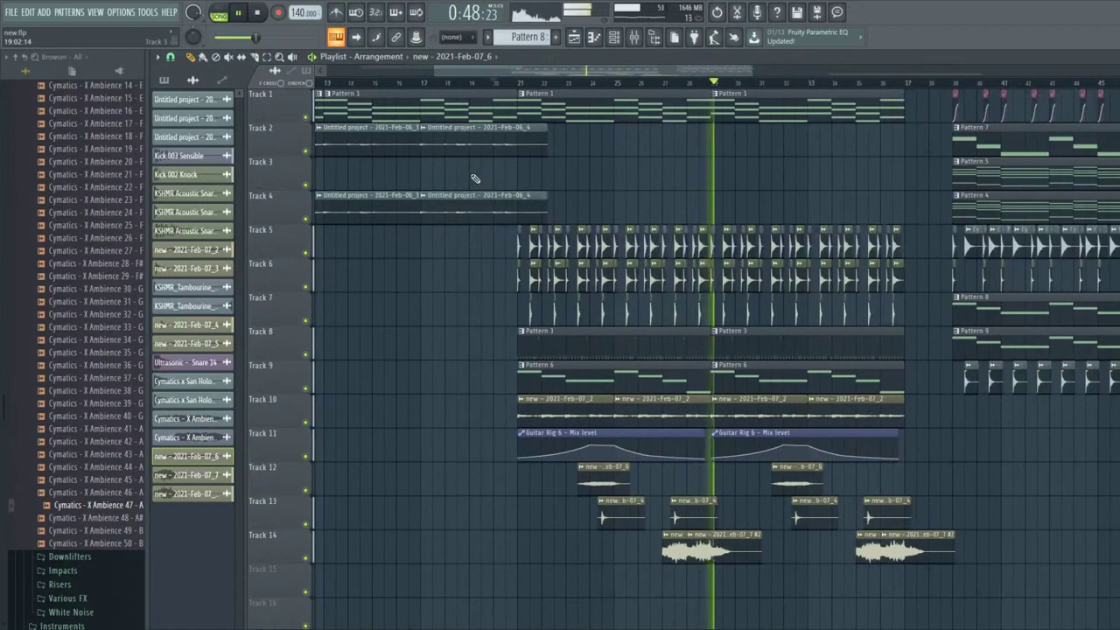
scroll(491, 175, down, 1)
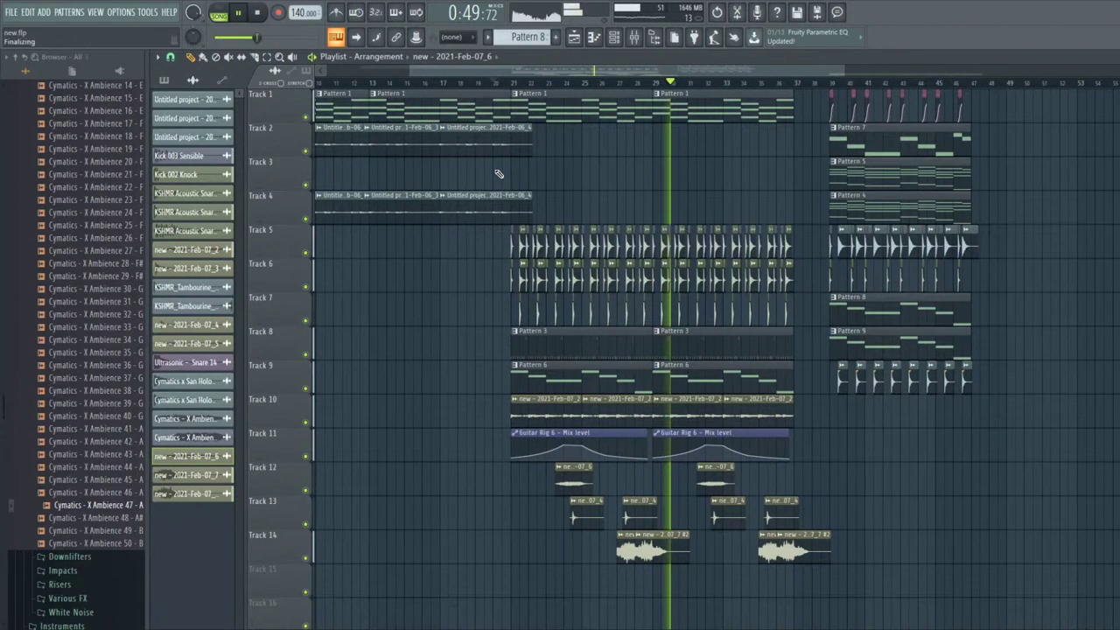
scroll(499, 173, down, 2)
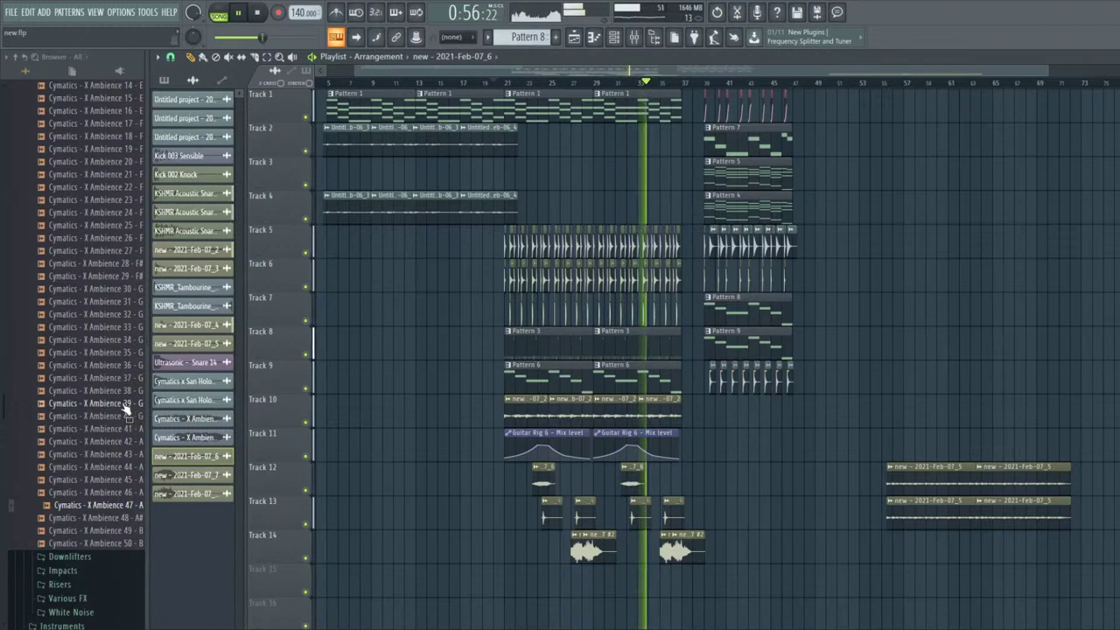
- Preview the Cymatics - X Ambience 42 sample, replay the arrangement, and collapse the Ambience folder in the sample browser
scroll(429, 320, down, 3)
key(space)
click(105, 442)
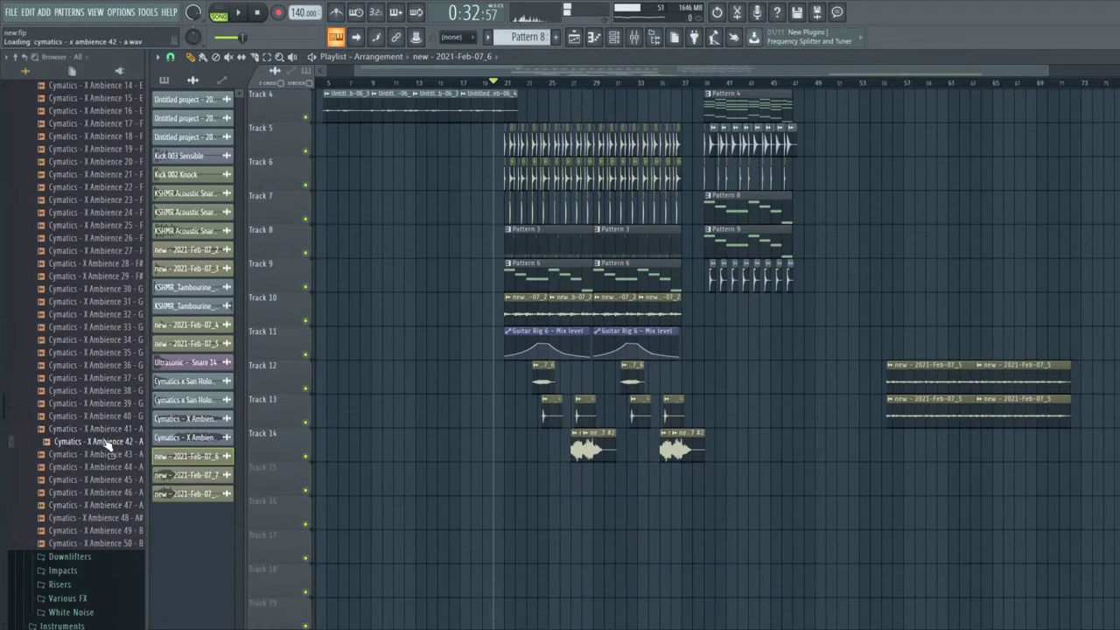
scroll(102, 439, down, 4)
key(space)
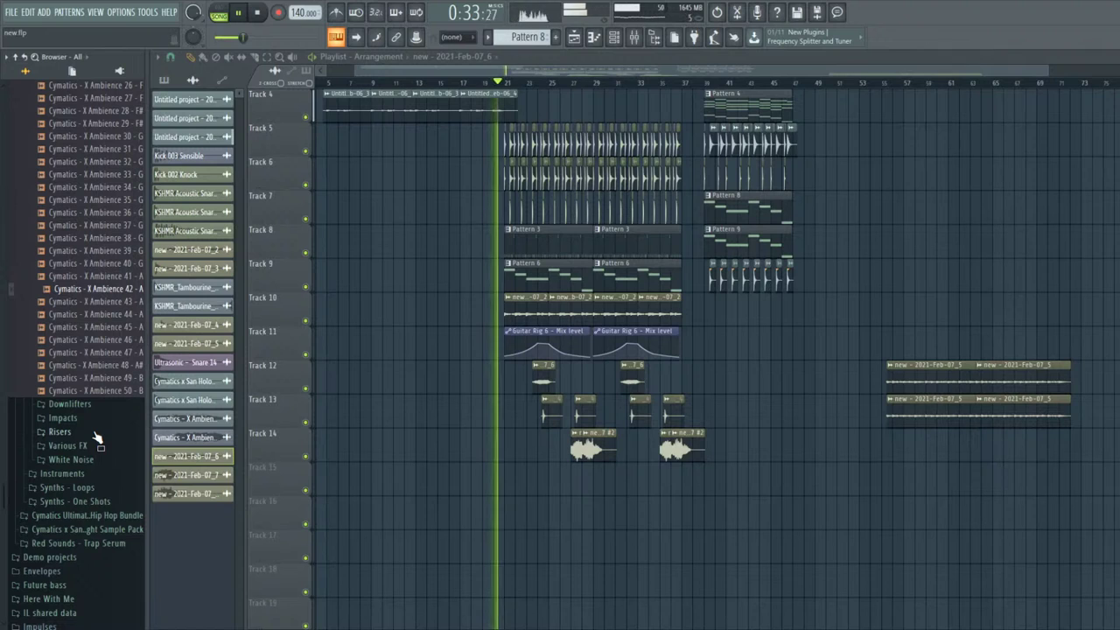
scroll(387, 370, up, 2)
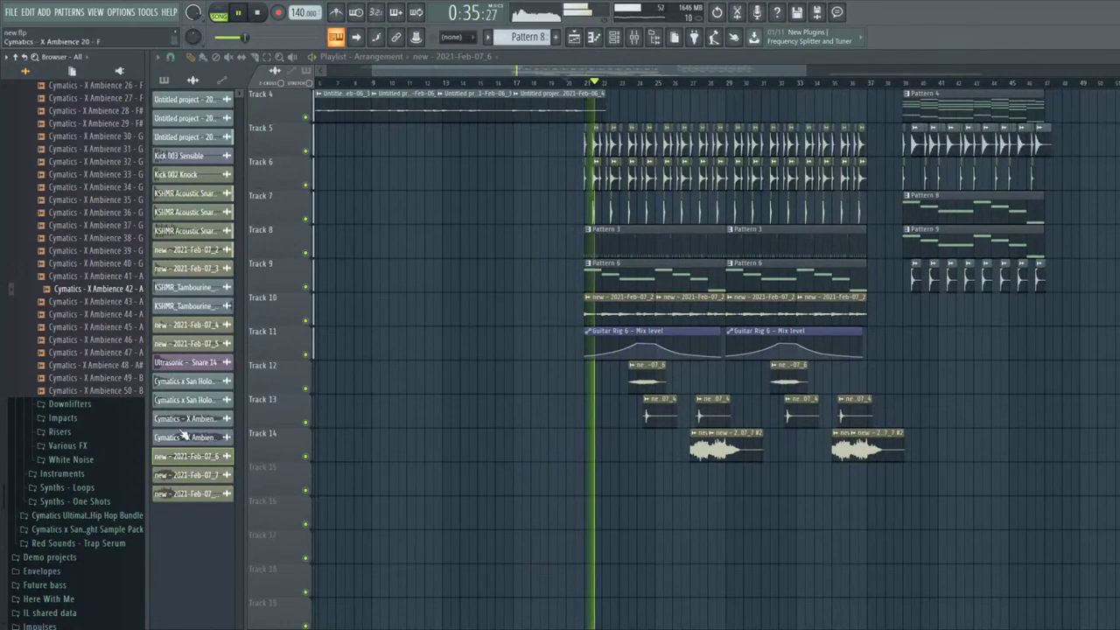
scroll(87, 311, up, 12)
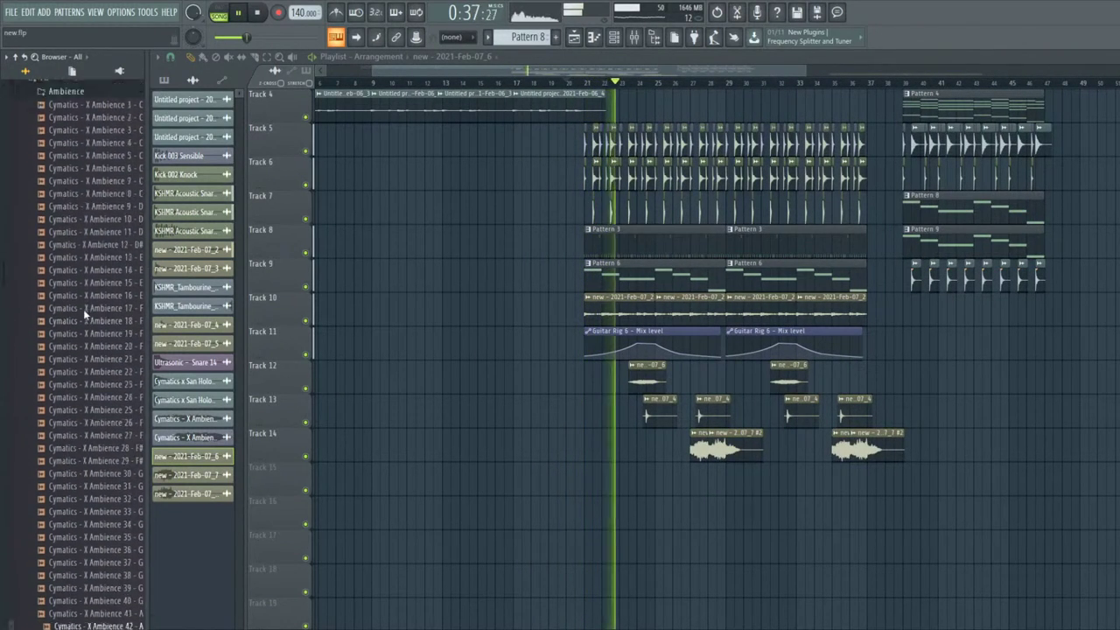
click(92, 290)
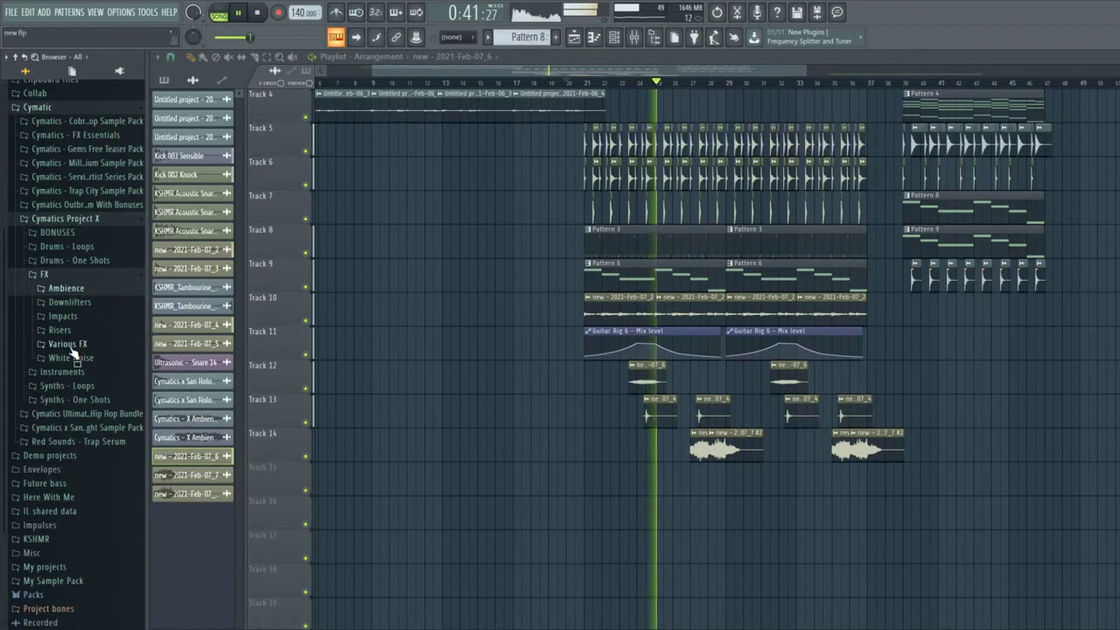
scroll(429, 390, down, 2)
scroll(430, 391, up, 3)
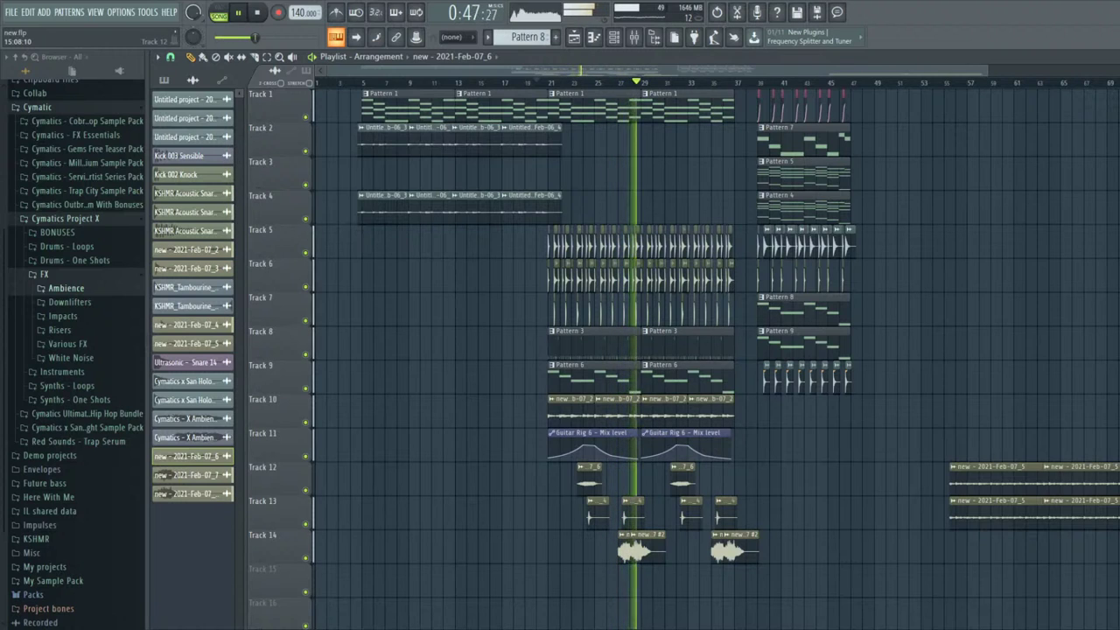
- Play the arrangement from around bar 38 and listen to the drop section
scroll(748, 135, up, 3)
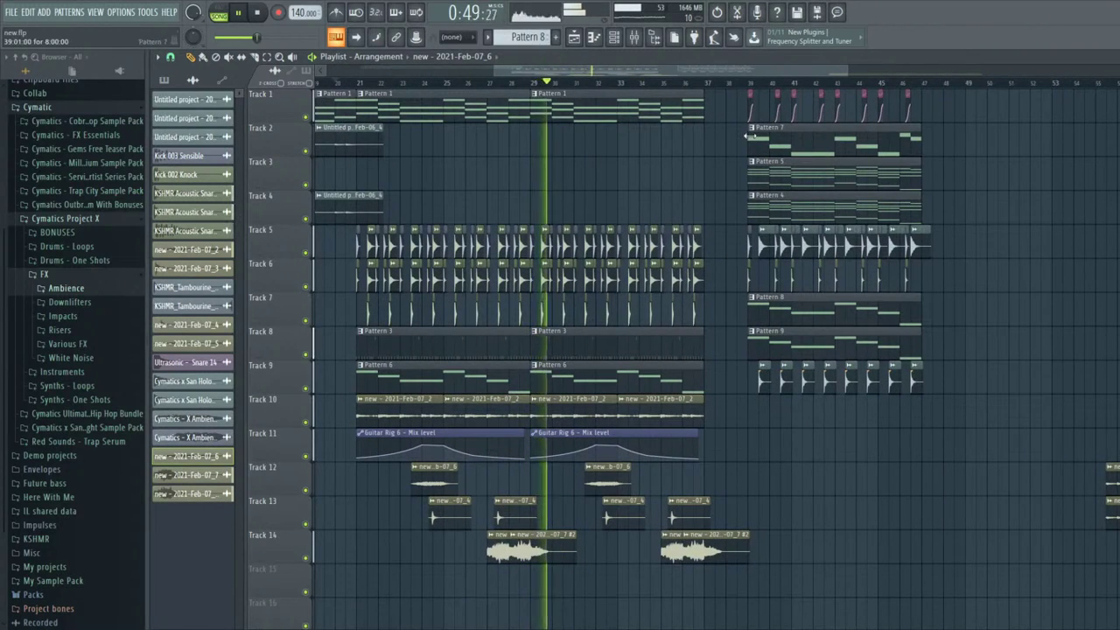
click(737, 83)
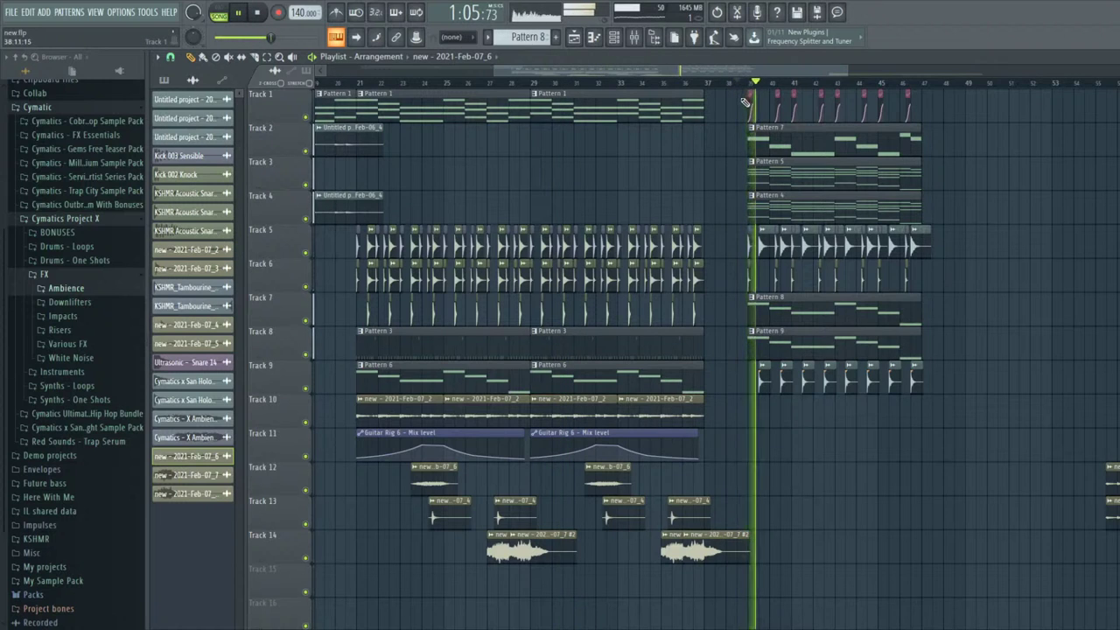
scroll(740, 109, down, 4)
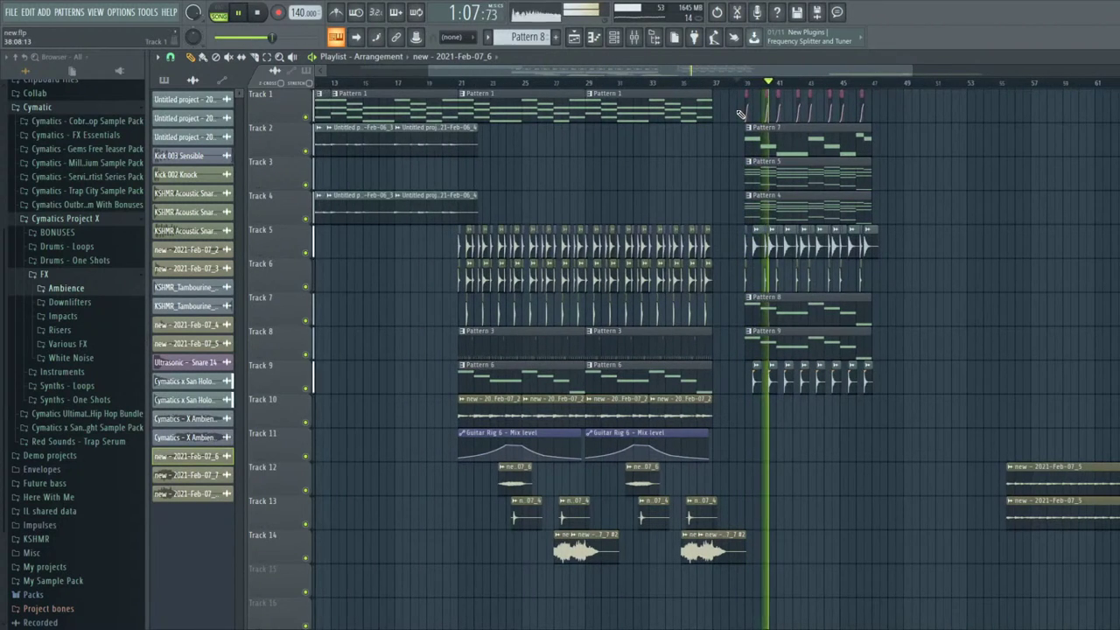
scroll(740, 114, up, 2)
scroll(818, 135, up, 2)
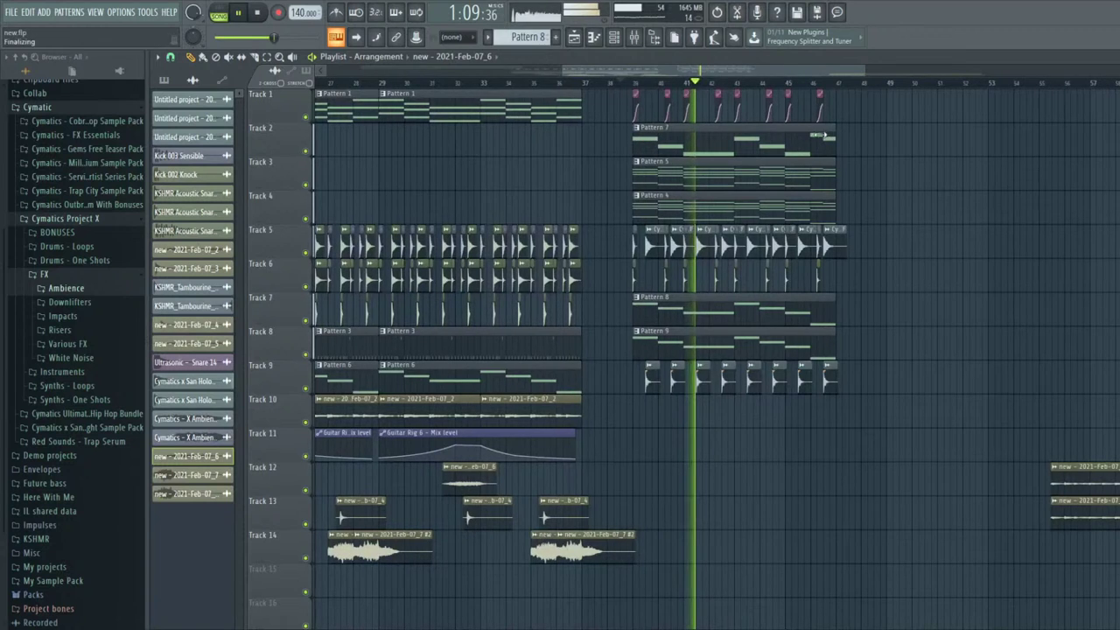
scroll(819, 157, down, 4)
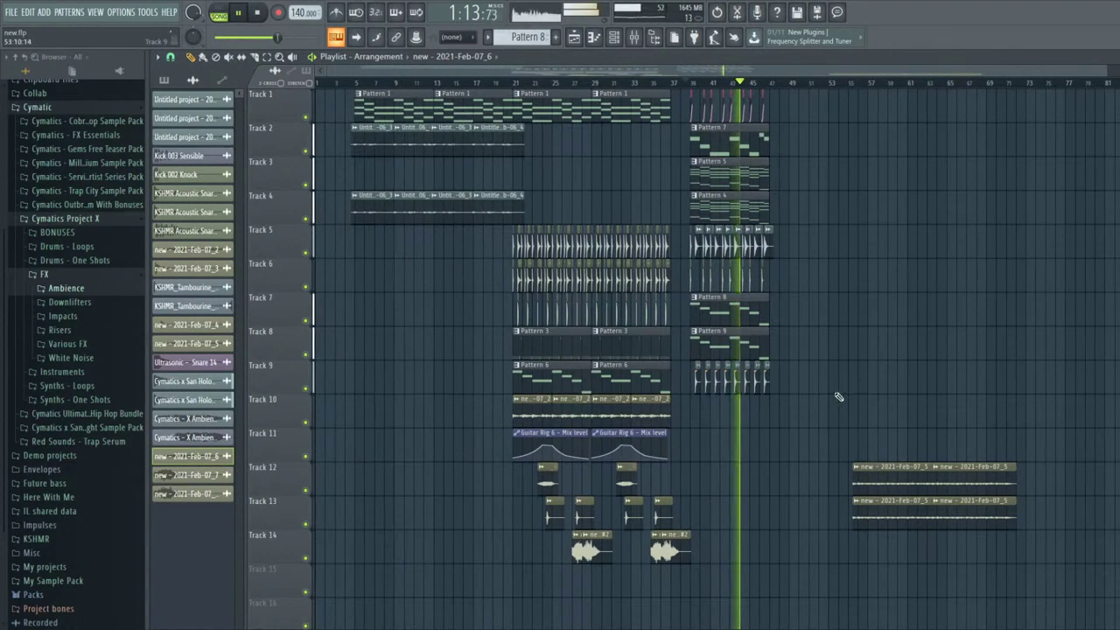
drag(831, 406, 698, 162)
scroll(698, 162, up, 2)
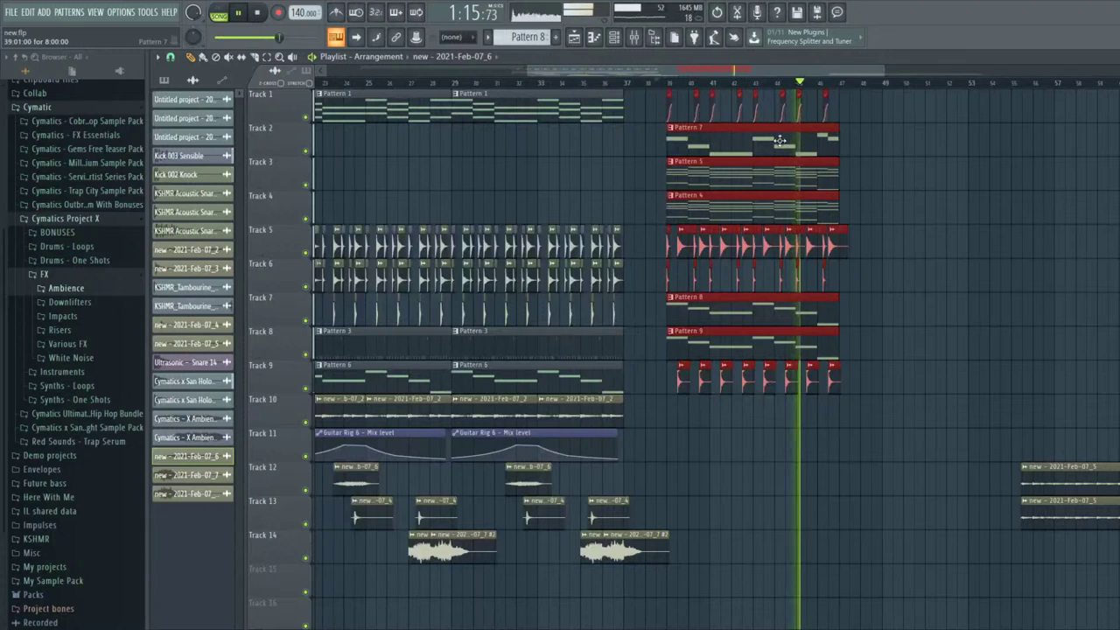
click(877, 125)
- Check the drop's levels in the mixer and replay the section from around bar 38 in the playlist
click(634, 37)
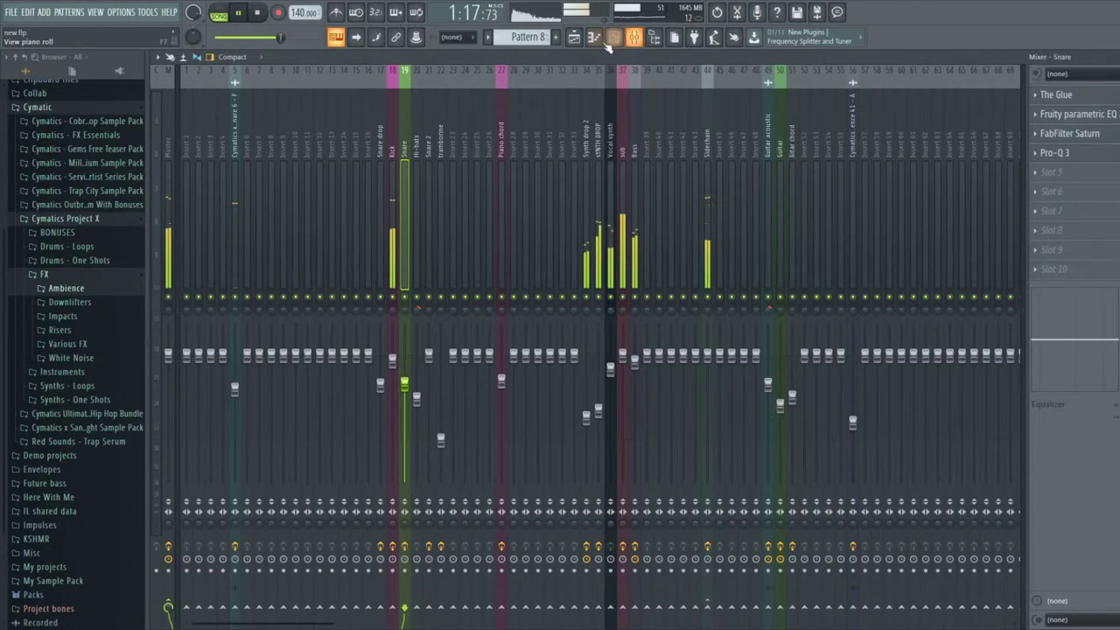
click(576, 37)
key(space)
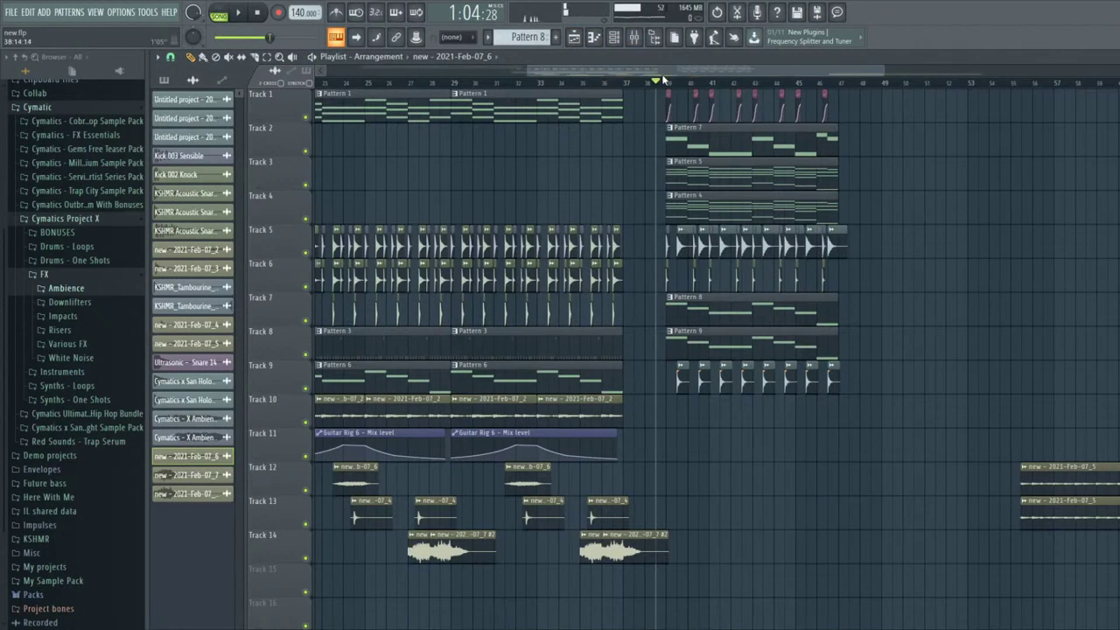
key(space)
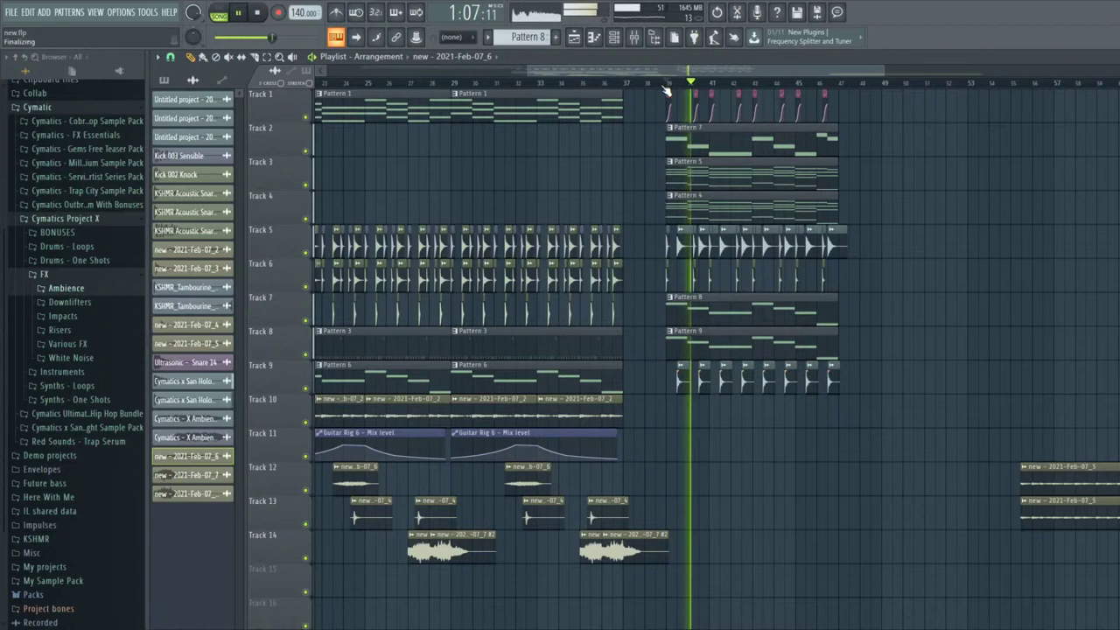
scroll(688, 153, down, 2)
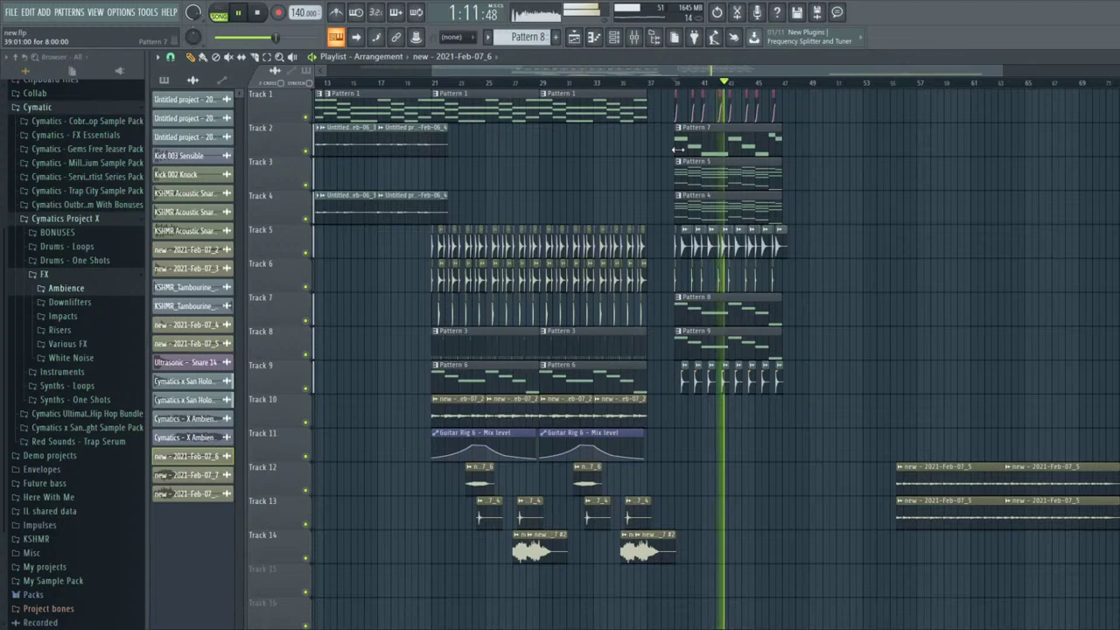
scroll(720, 111, up, 3)
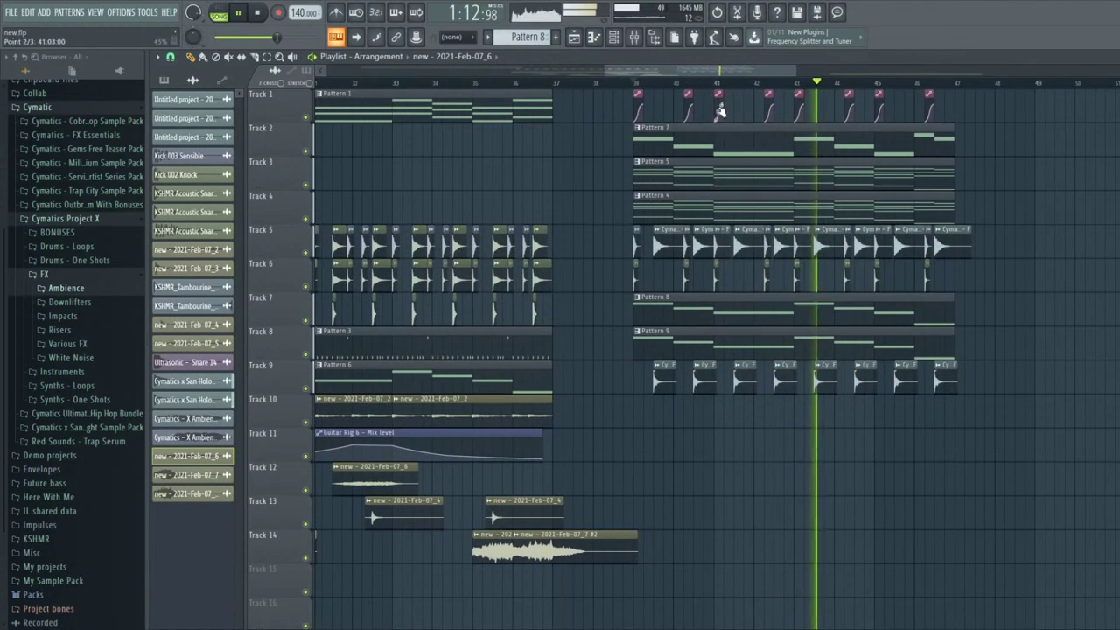
- Audition the Vocal synth mixer track solo, lower its volume to -4.1 dB, and compare it against the full mix
click(633, 36)
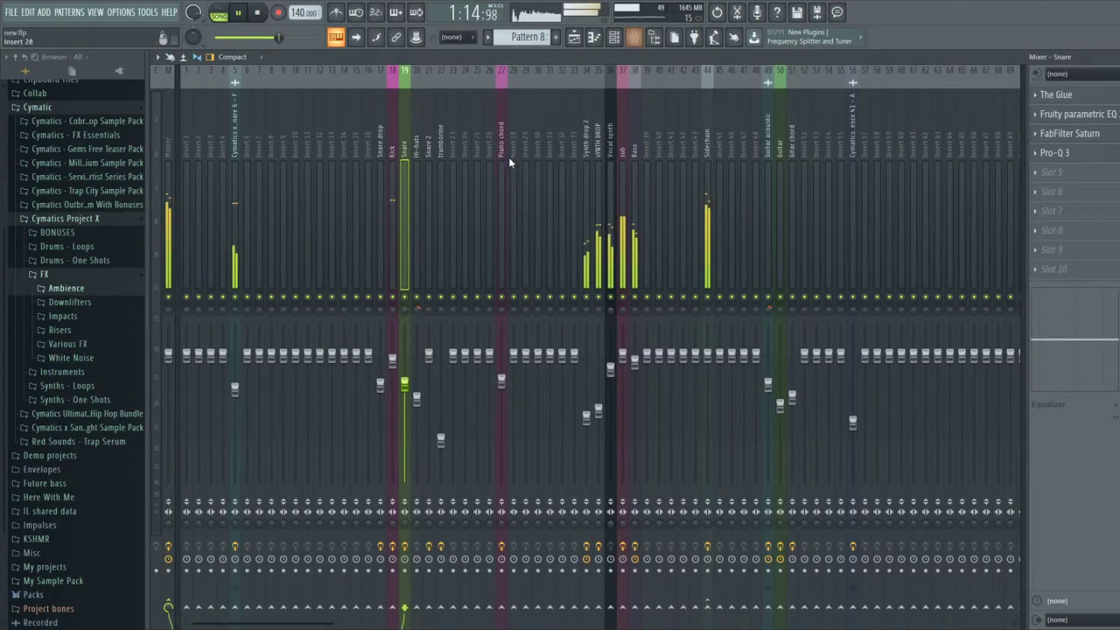
click(611, 198)
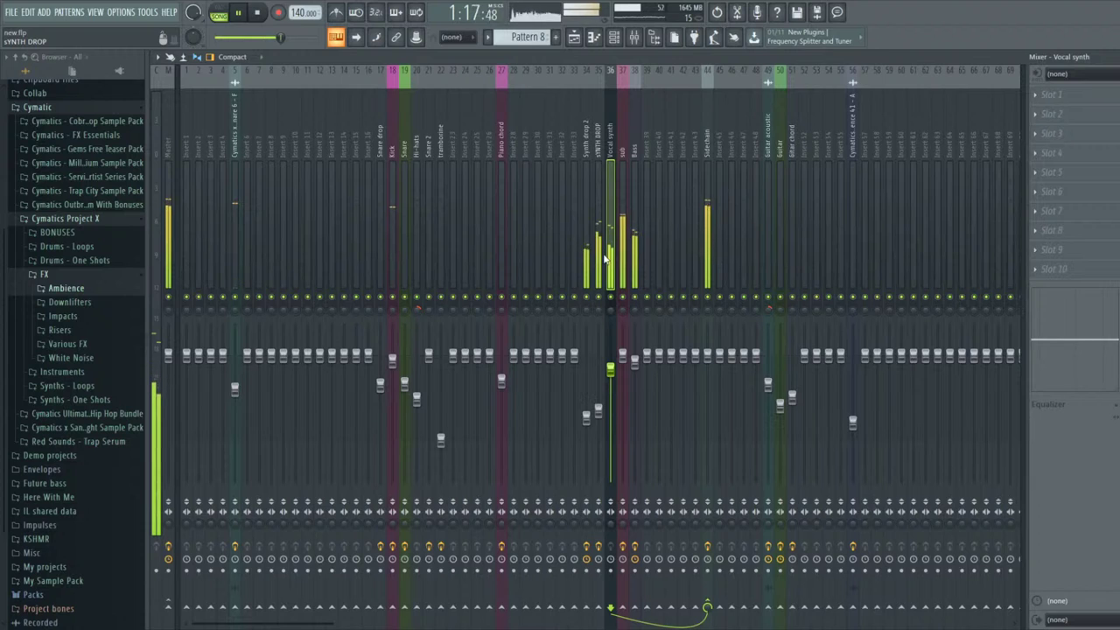
key(space)
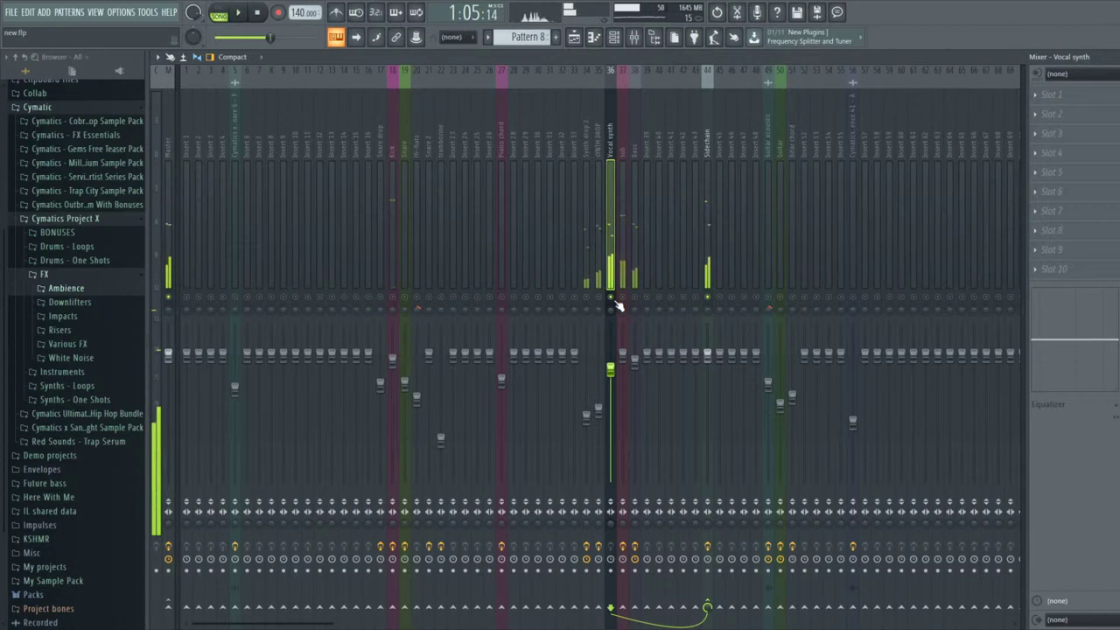
key(space)
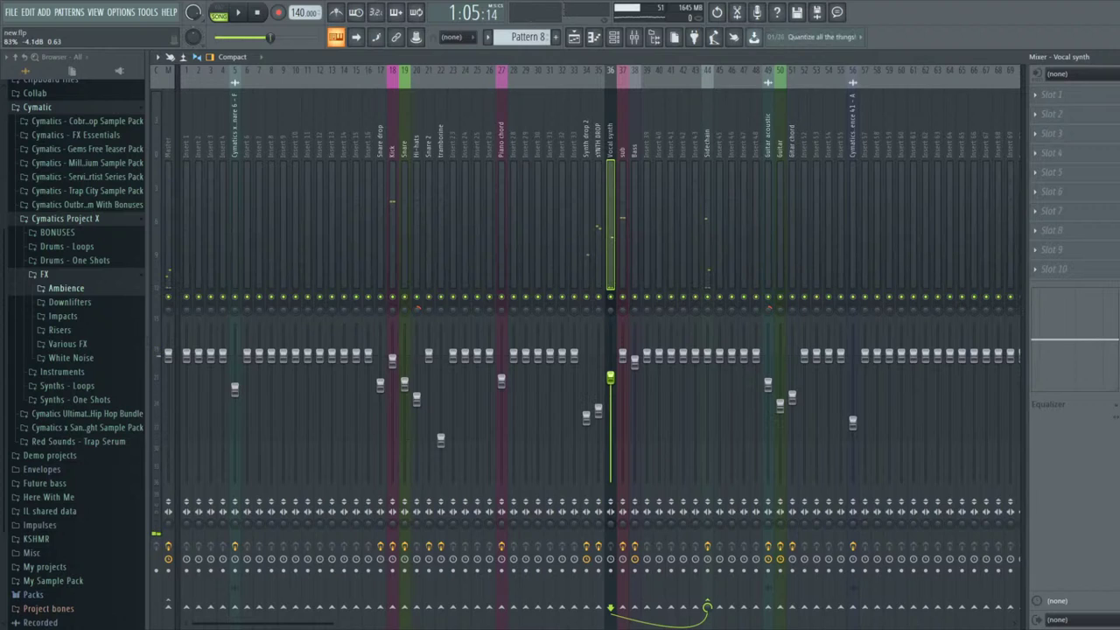
key(space)
key(space)
- Add The Glue compressor to the Vocal synth mixer track and set its threshold to -13.6 dB while listening to the drop
click(1043, 96)
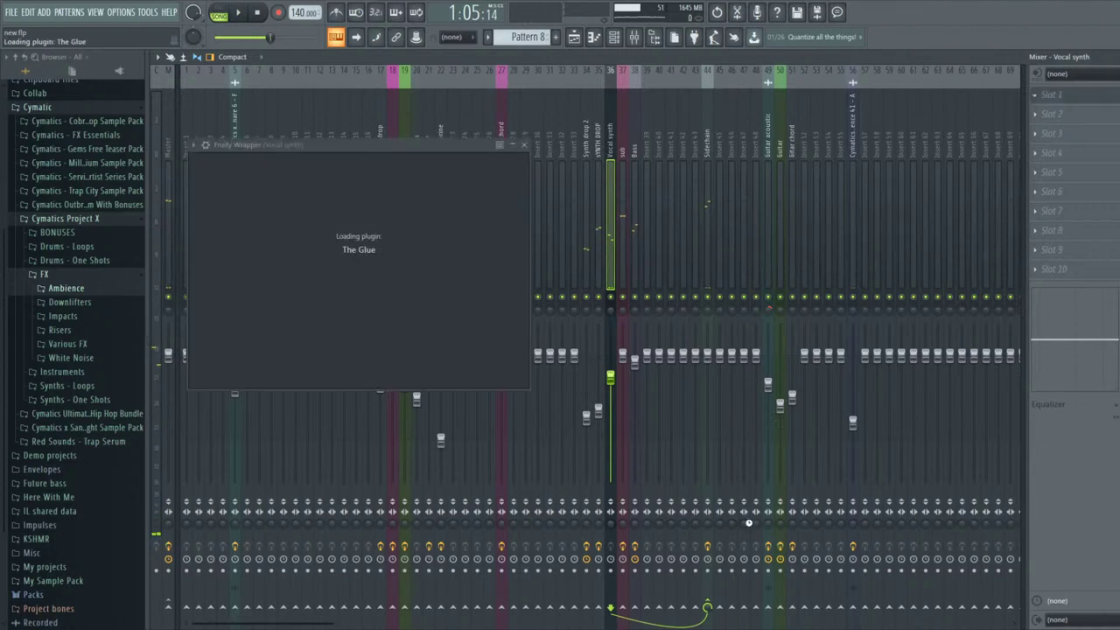
key(space)
key(space)
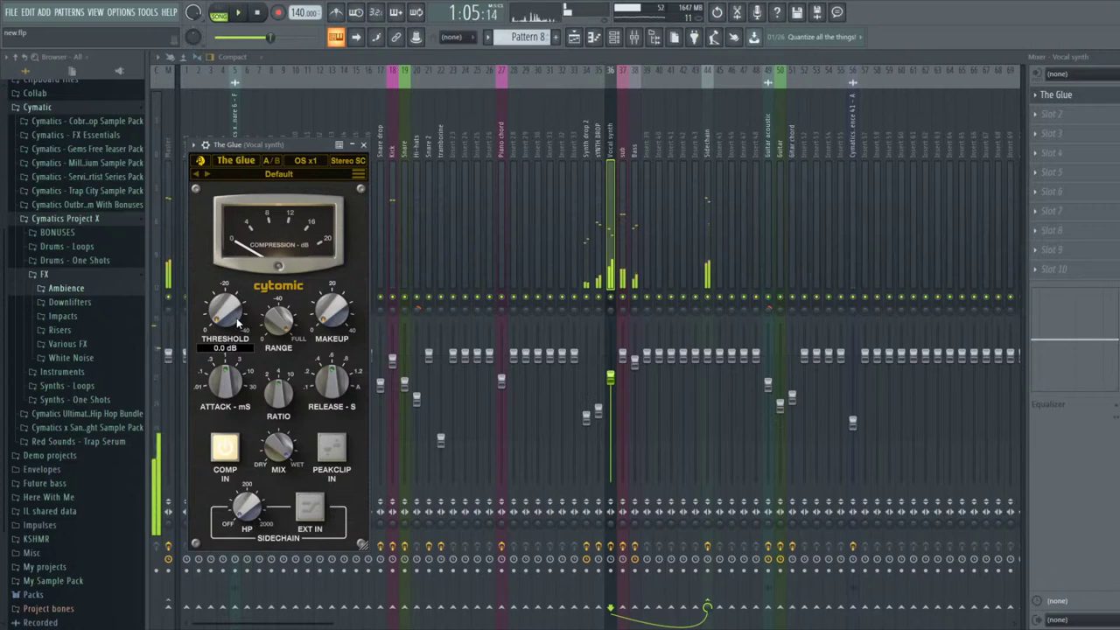
drag(236, 321, 227, 280)
key(space)
key(space)
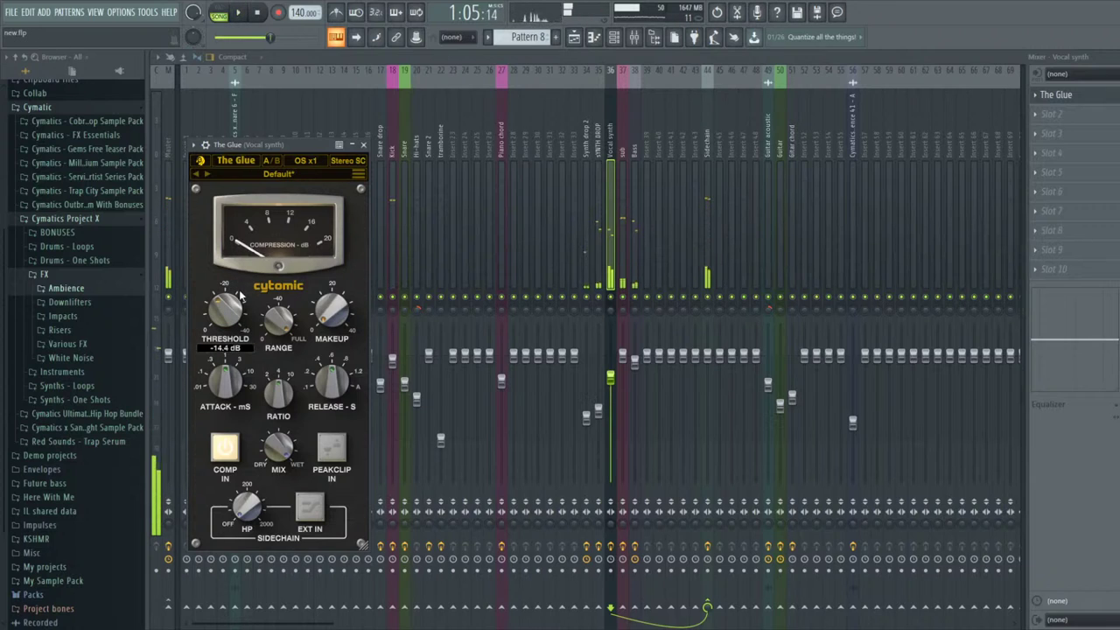
key(space)
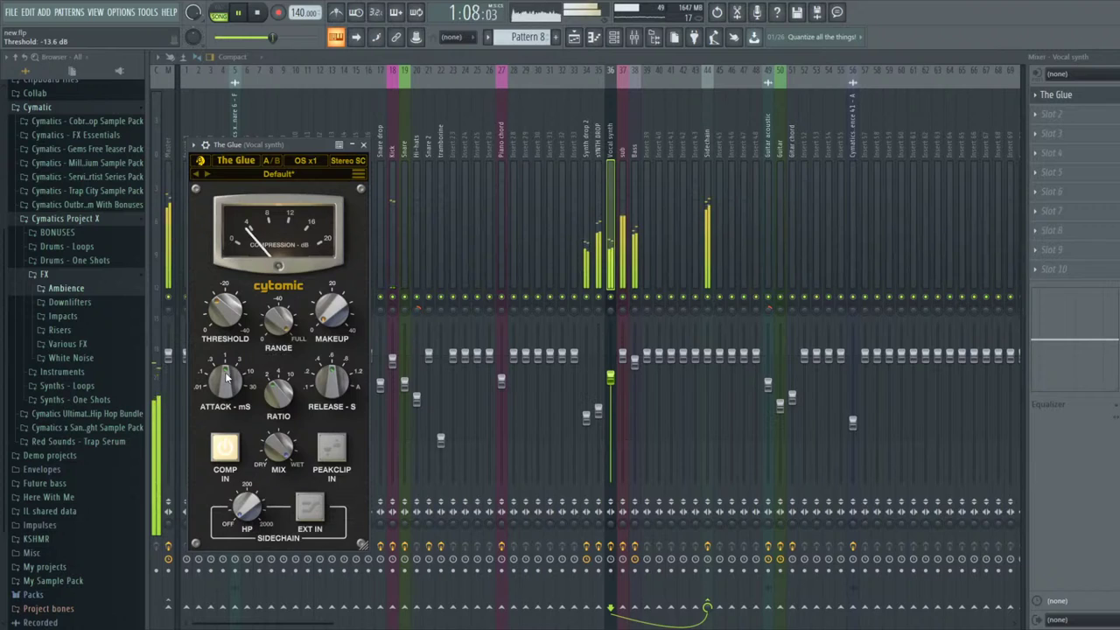
click(363, 144)
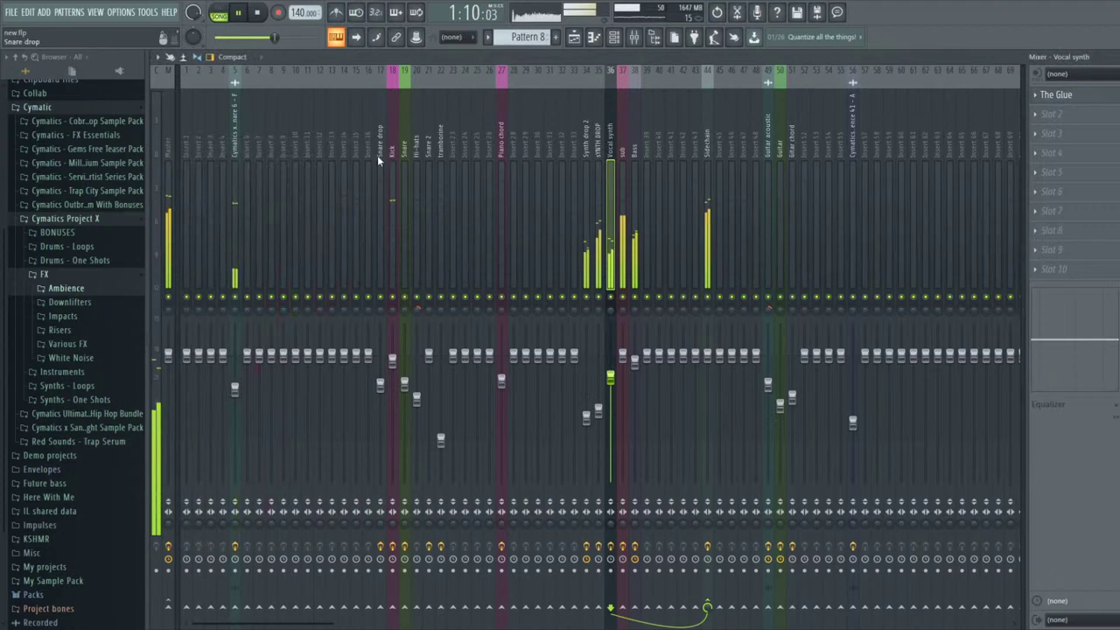
- Solo the Vocal synth mixer track and add Fruity parametric EQ 2 after The Glue
key(space)
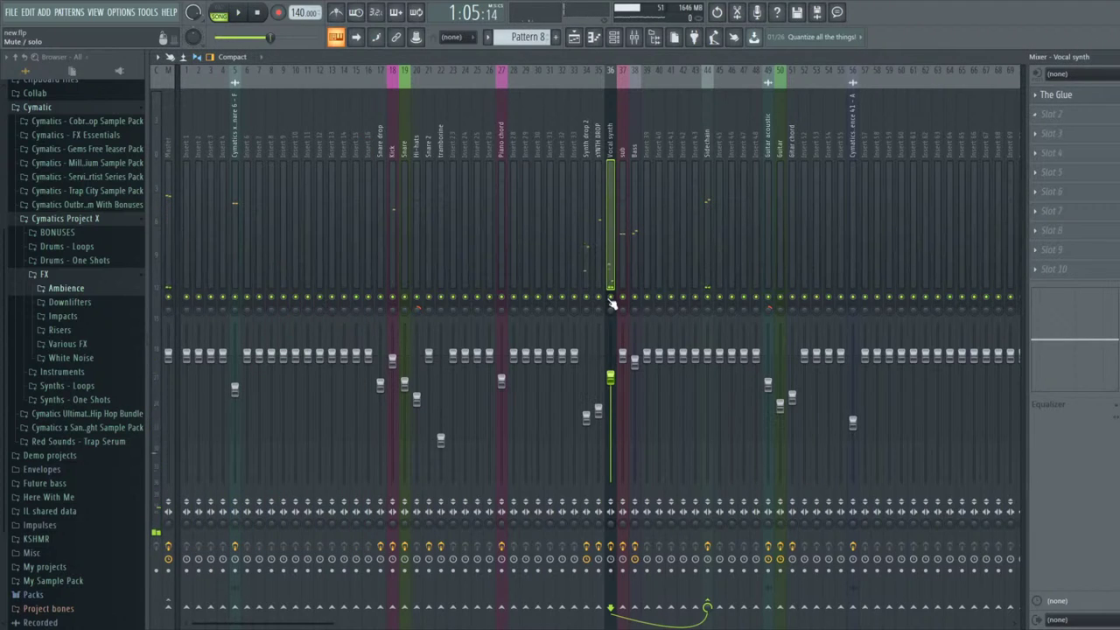
right_click(612, 299)
key(space)
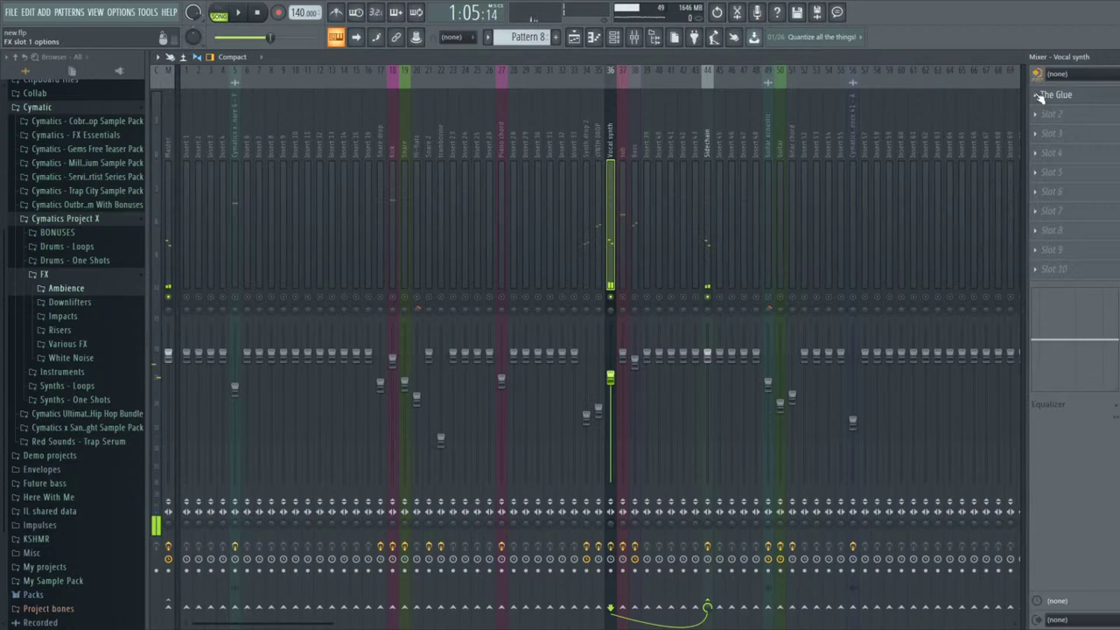
key(space)
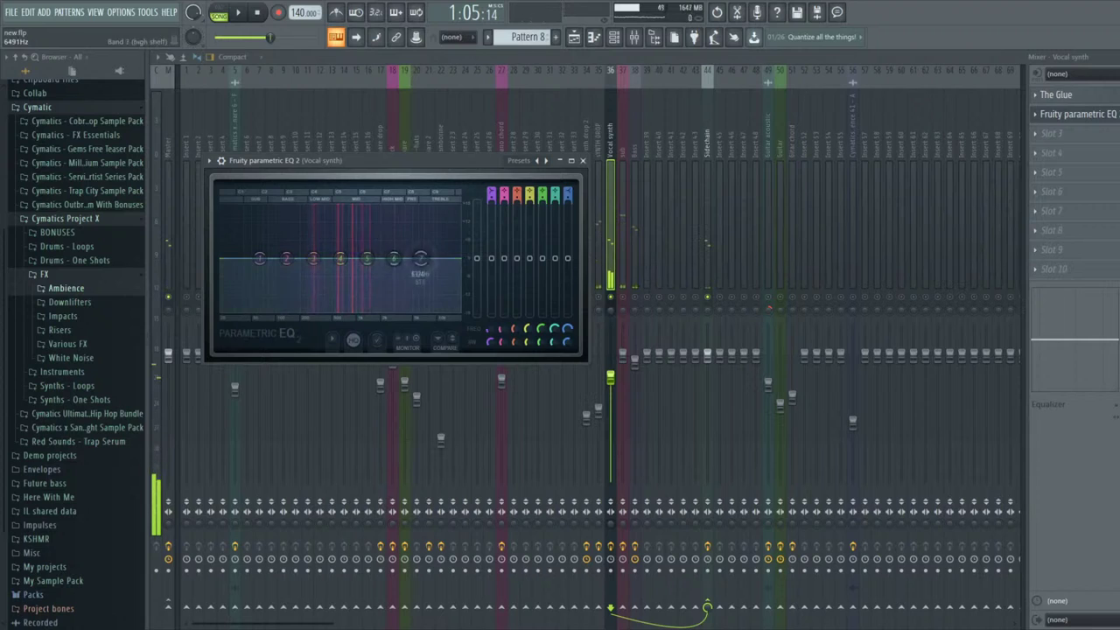
- Turn band 1 of the Vocal synth EQ into a high-pass filter and raise its frequency to cut the lows
key(space)
mouse_move(421, 258)
mouse_down()
mouse_move(418, 295)
mouse_move(418, 261)
mouse_up()
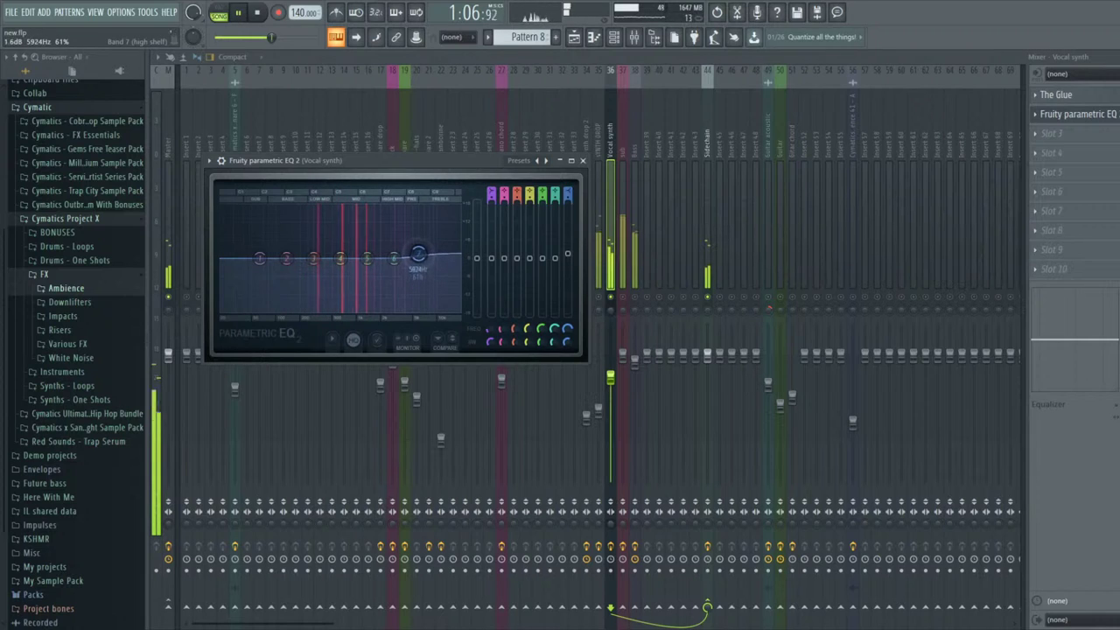
right_click(267, 264)
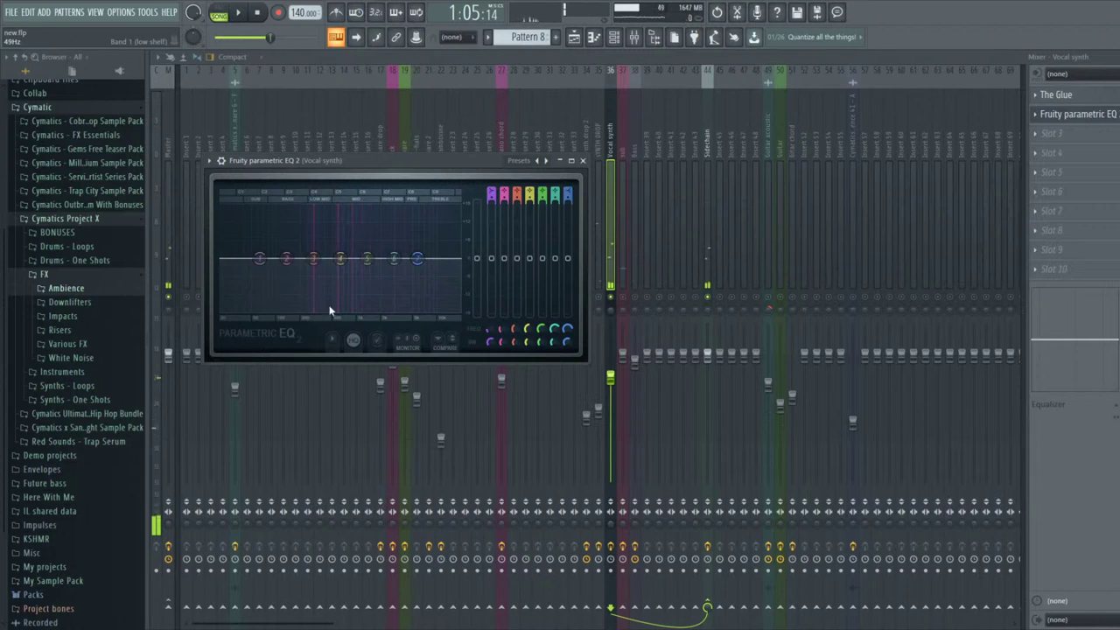
click(336, 326)
key(space)
drag(271, 276, 298, 275)
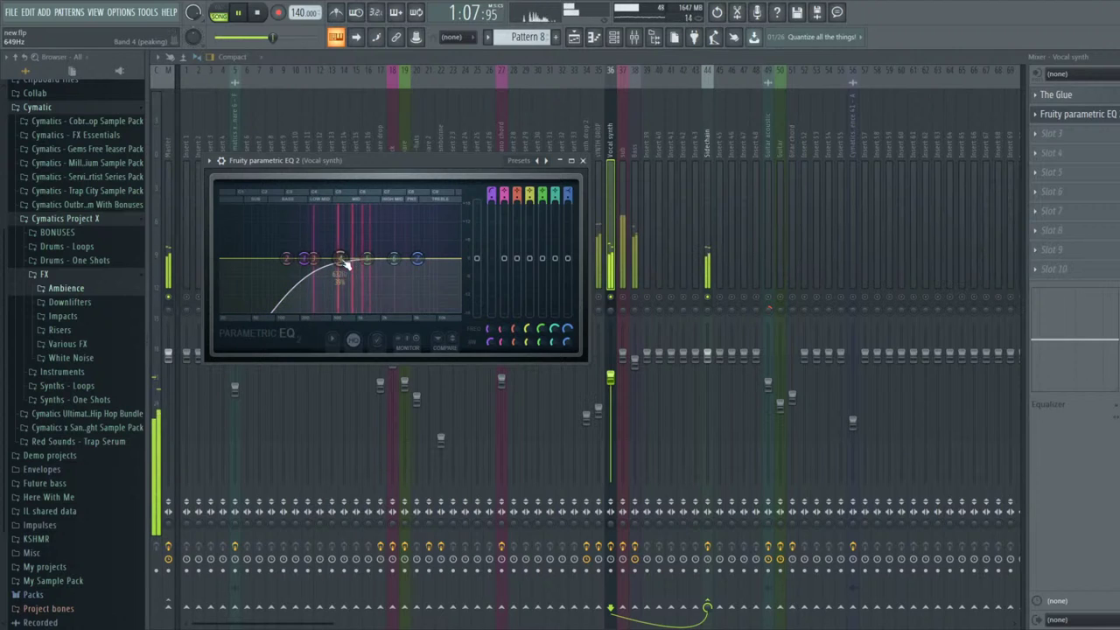
- Boost band 4 of the Vocal synth EQ slightly just above the low cut, and return the track to the full mix
mouse_move(344, 262)
mouse_down()
mouse_move(329, 249)
mouse_move(338, 255)
mouse_up()
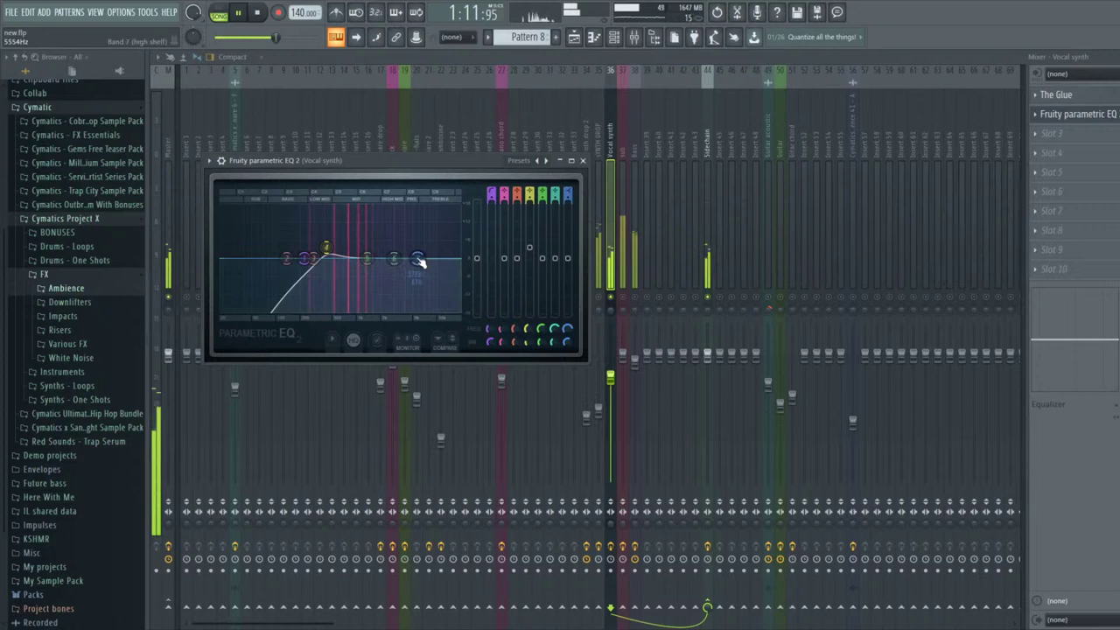
click(584, 161)
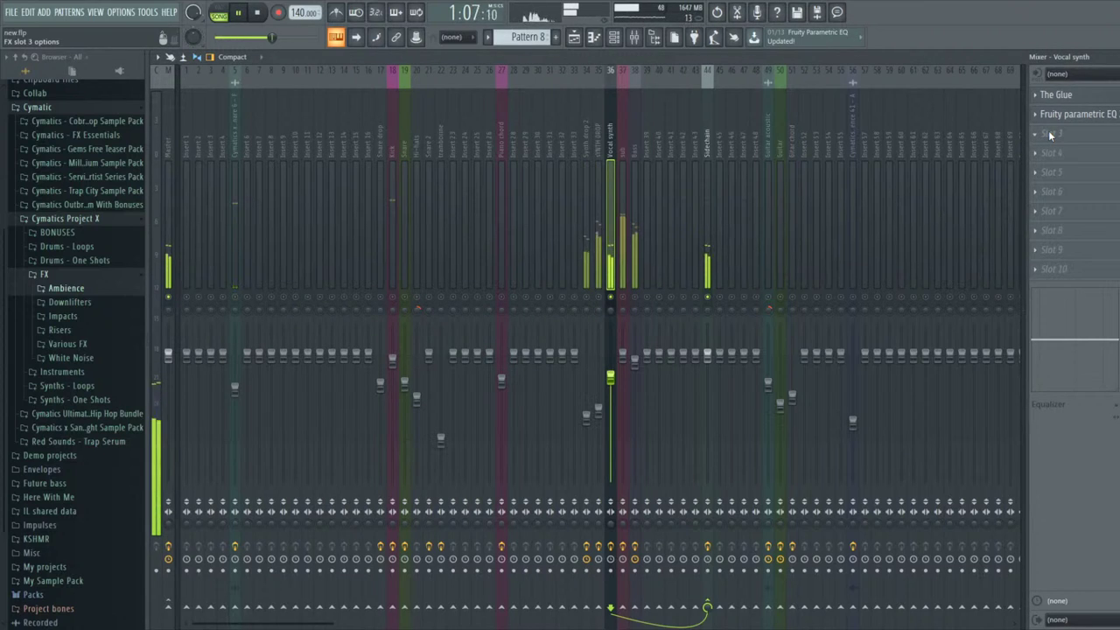
right_click(610, 298)
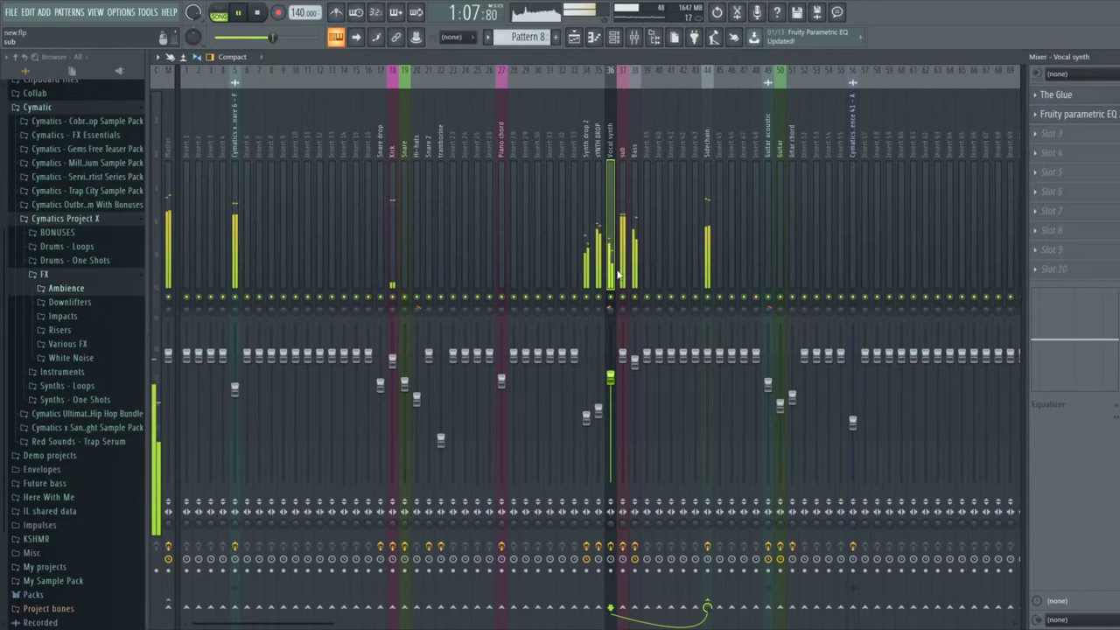
- Add Pro-Q 3 to the SYNTH DROP mixer track and cut 342 Hz by 2.19 dB with a bell band at Q 3.595
click(624, 265)
click(600, 275)
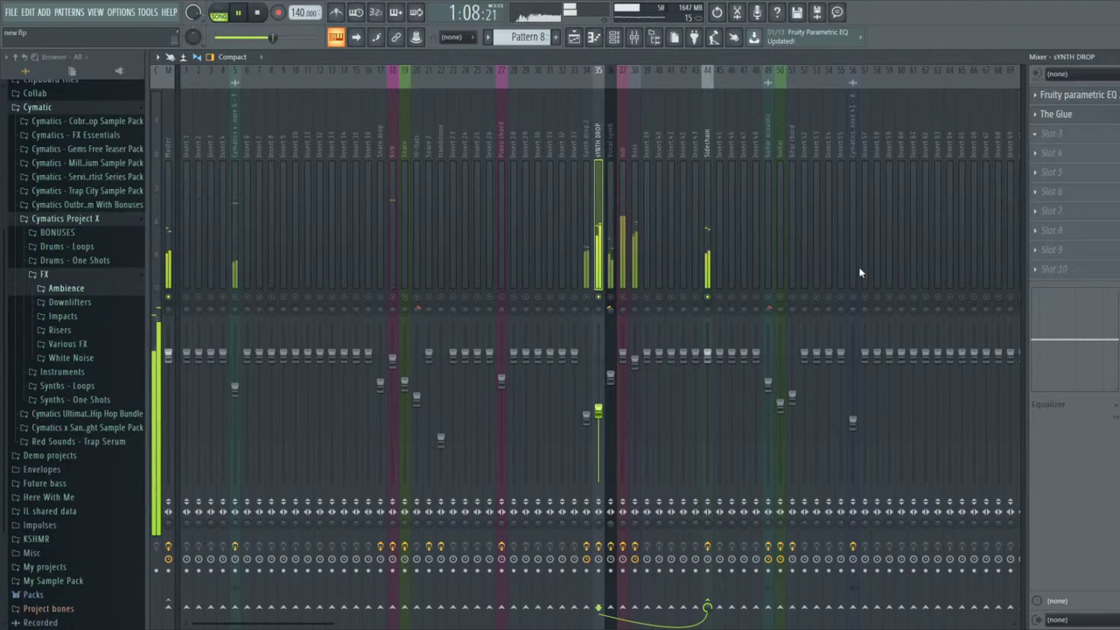
click(885, 203)
drag(469, 146, 582, 126)
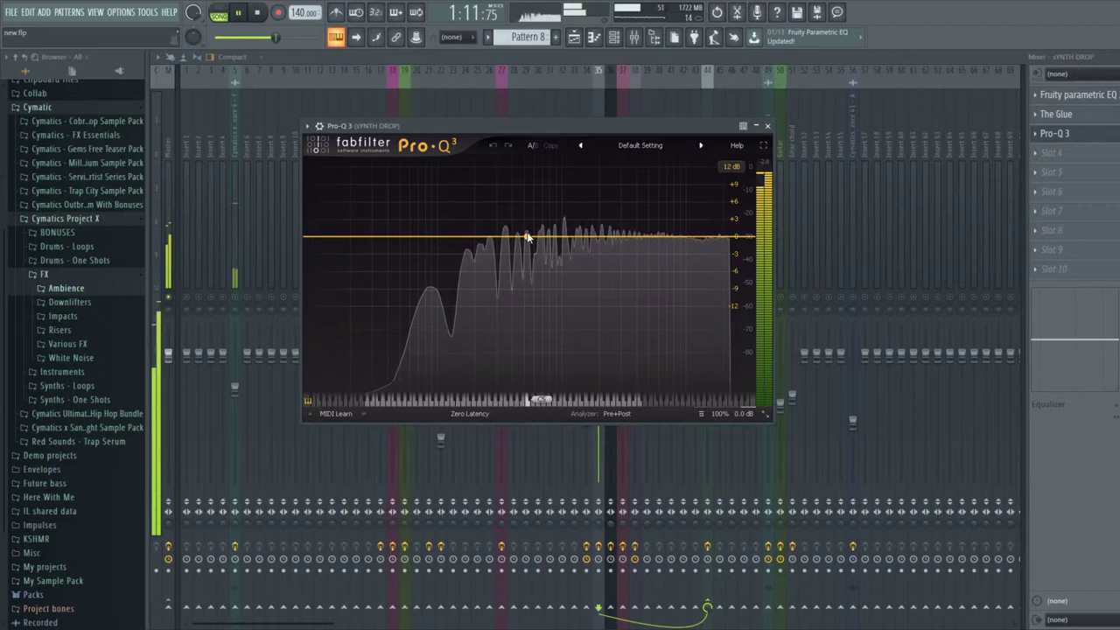
drag(526, 236, 504, 250)
scroll(525, 245, up, 4)
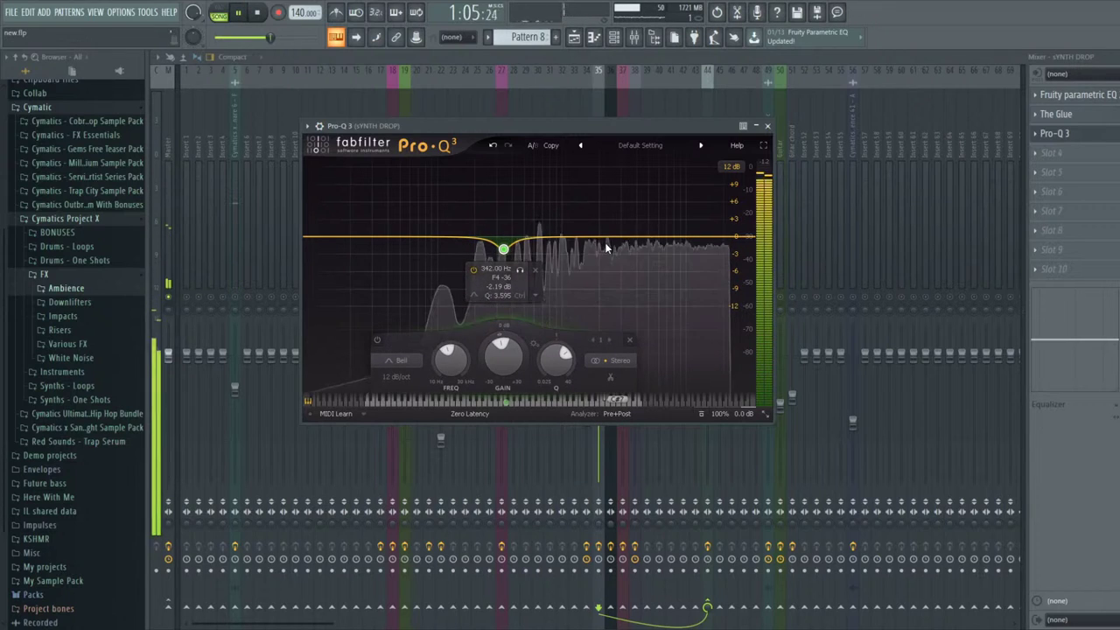
click(1054, 133)
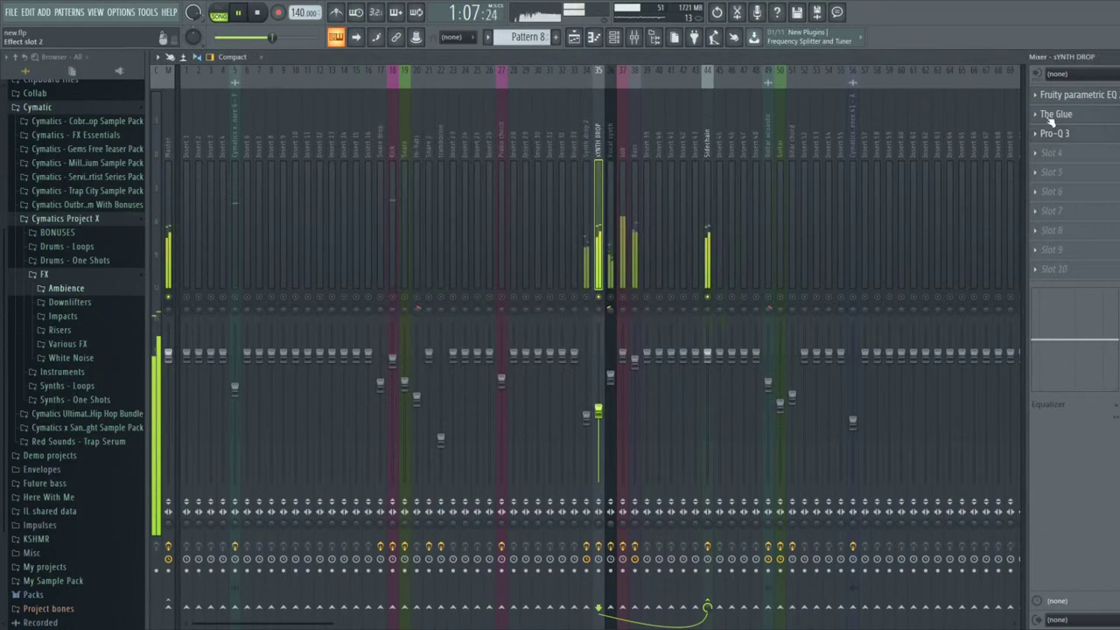
- Lower the SYNTH DROP track's volume to -12.6 dB and the Bass track's to -6.3 dB, comparing against the full mix
click(1059, 114)
click(351, 129)
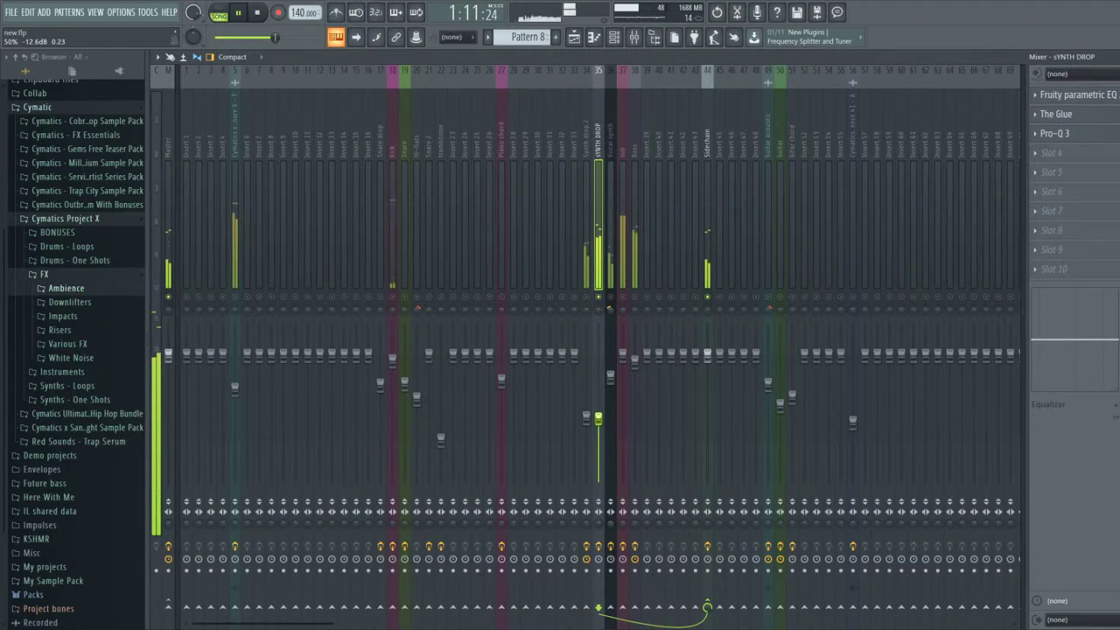
right_click(604, 299)
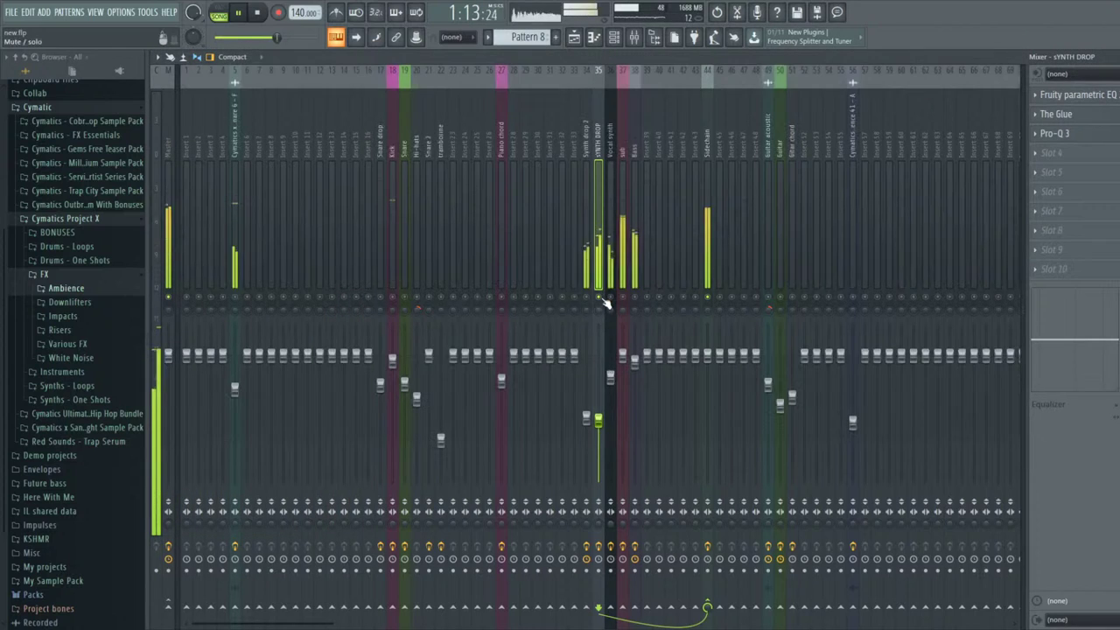
click(634, 234)
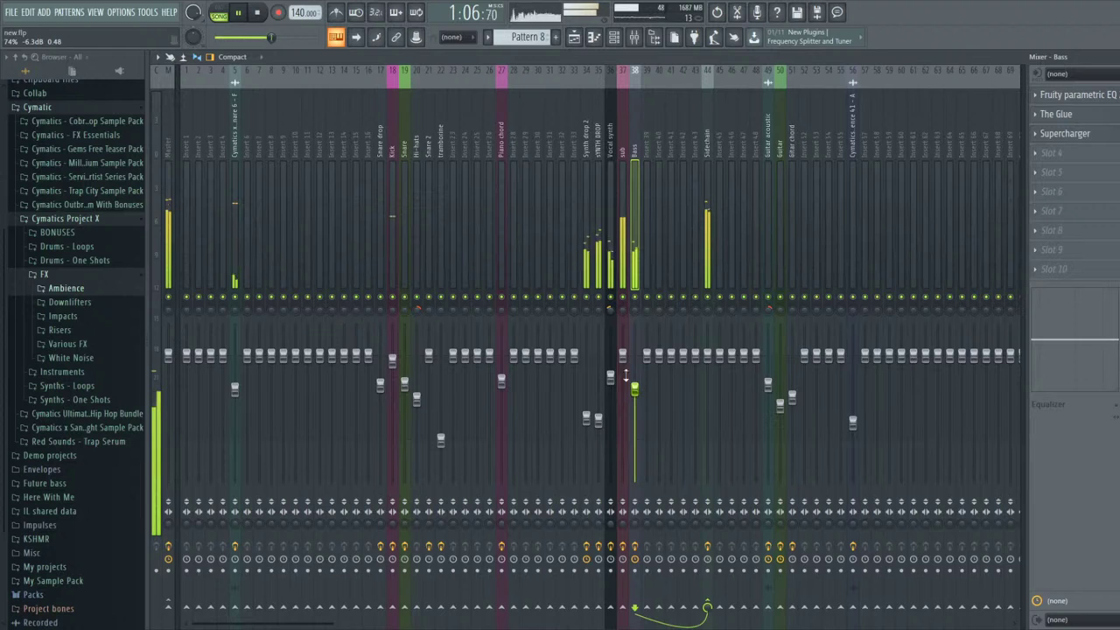
click(624, 376)
- Go to the playlist and listen to the song's intro from bar 5 while reviewing the whole arrangement
click(574, 37)
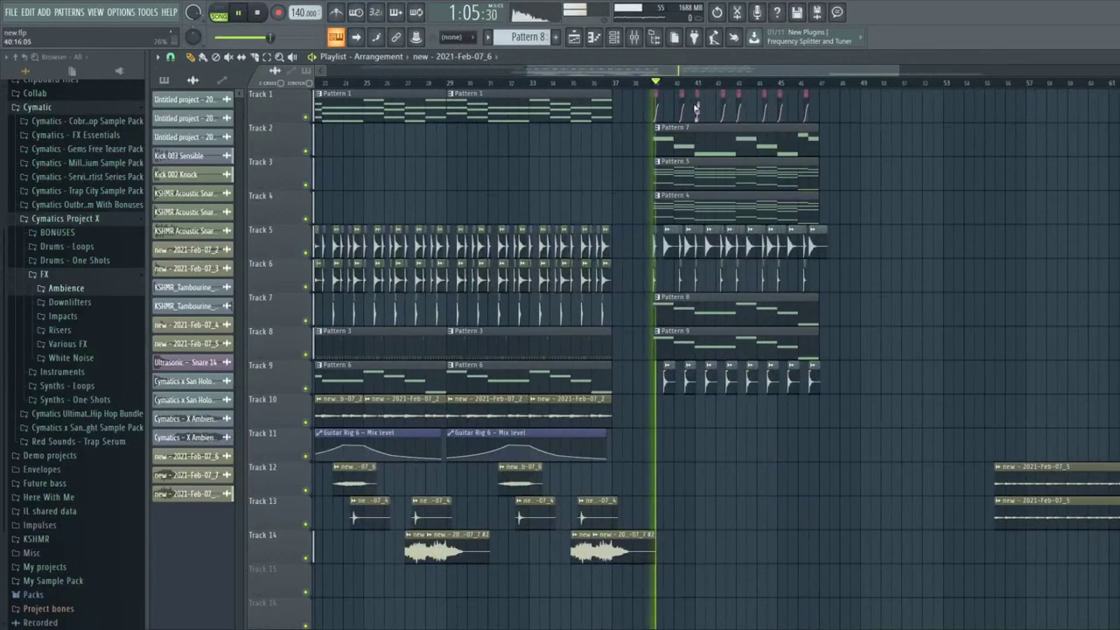
scroll(628, 119, down, 2)
scroll(437, 107, up, 1)
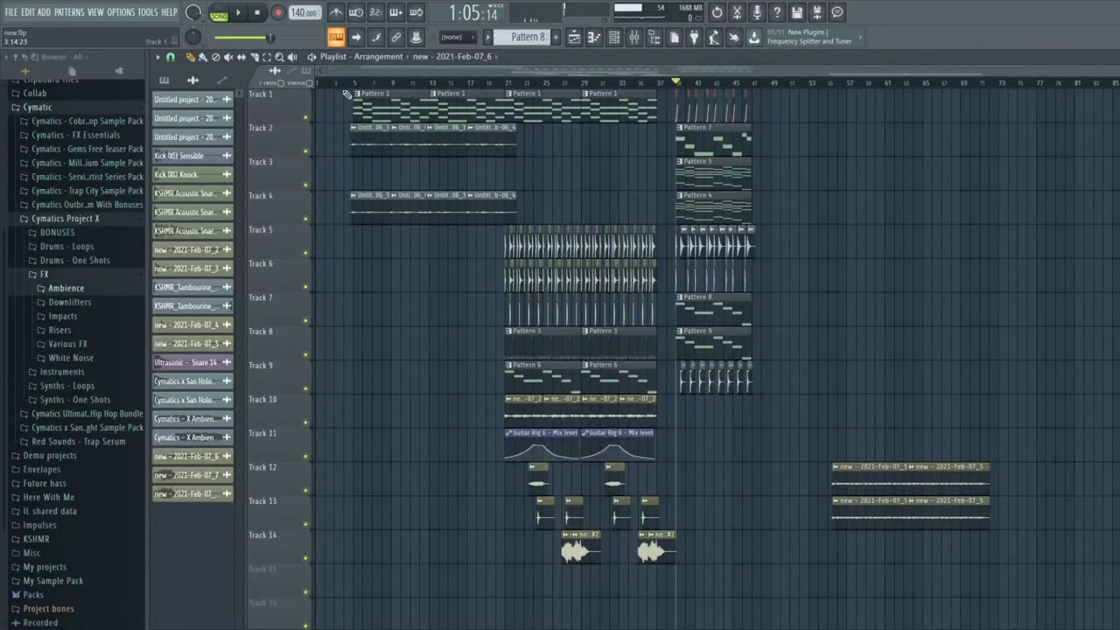
click(353, 84)
key(space)
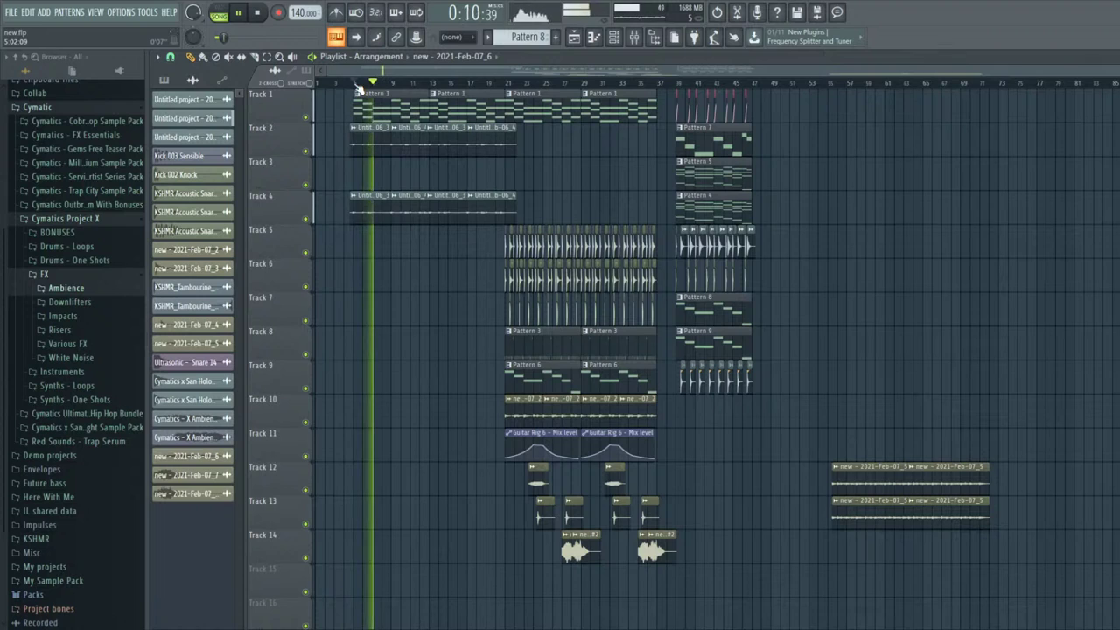
scroll(375, 91, up, 3)
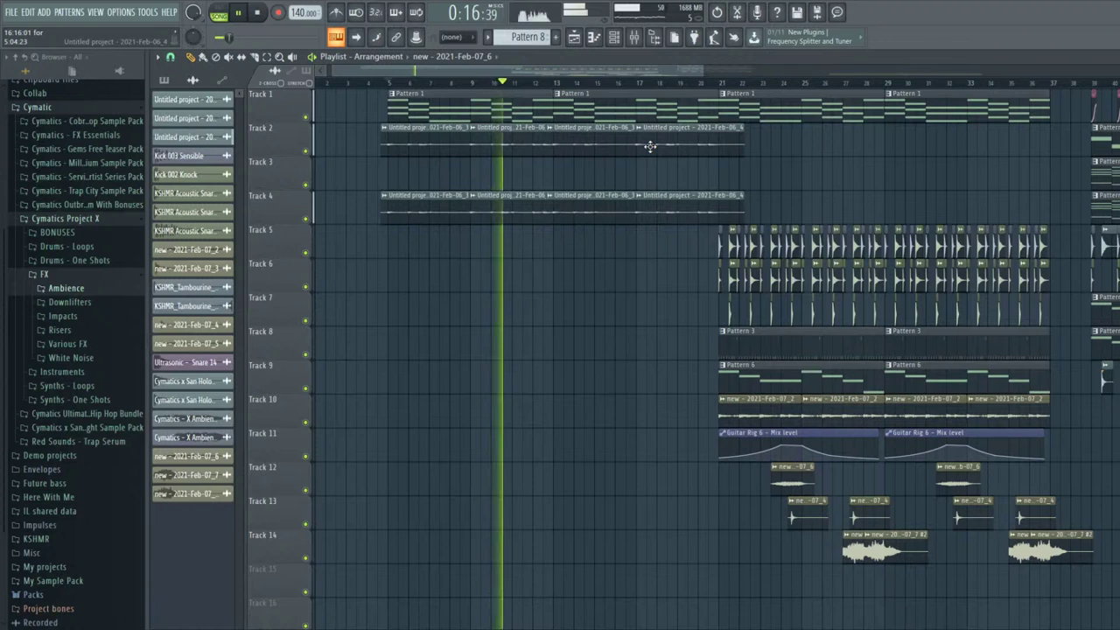
scroll(650, 147, down, 1)
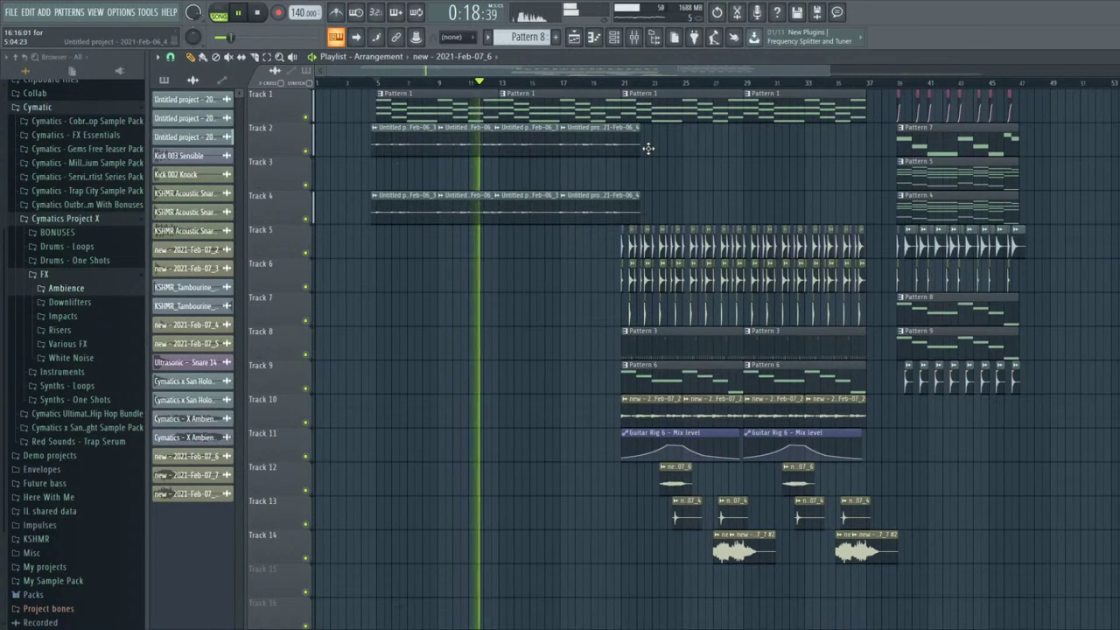
scroll(603, 241, down, 1)
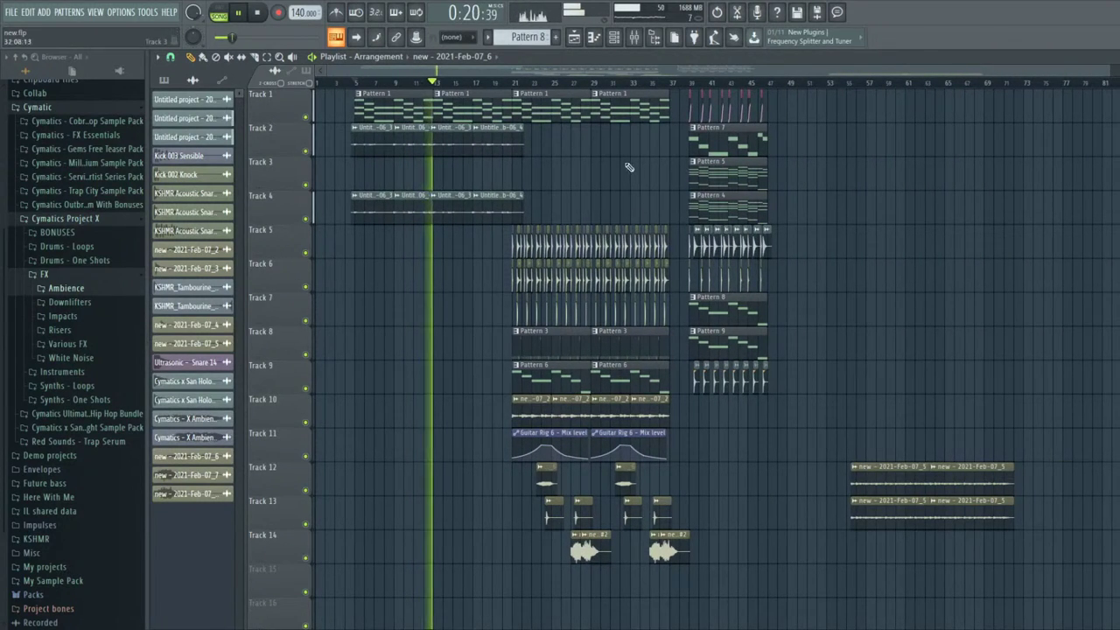
key(space)
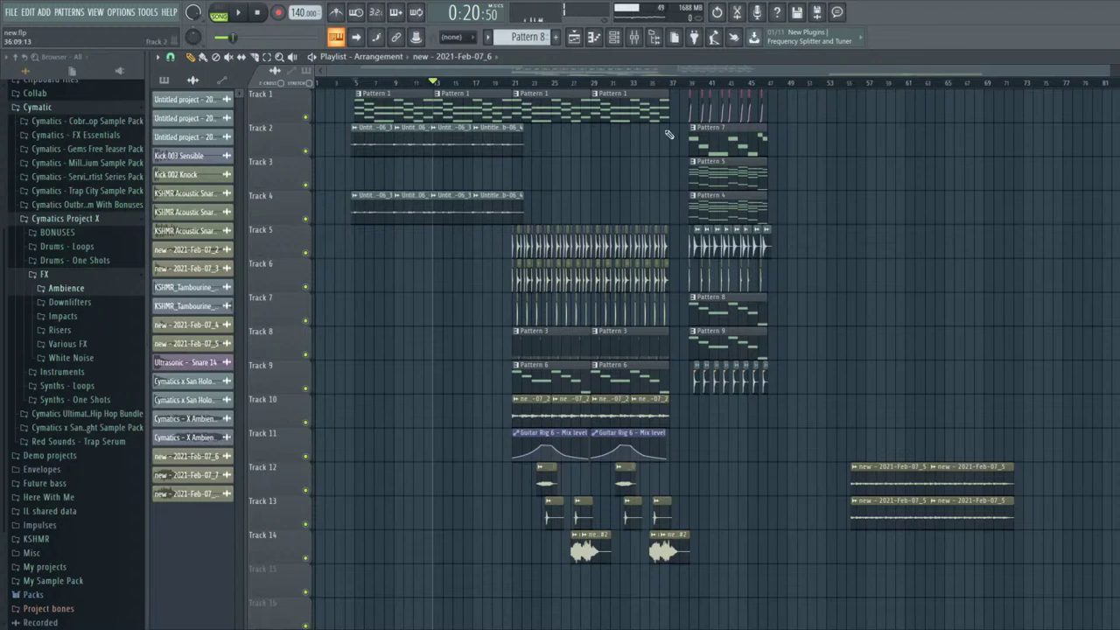
- Move all clips of the section starting at bar 21 to bar 47, and shift the long Track 12 and 13 clips to about bar 79
drag(679, 106, 512, 567)
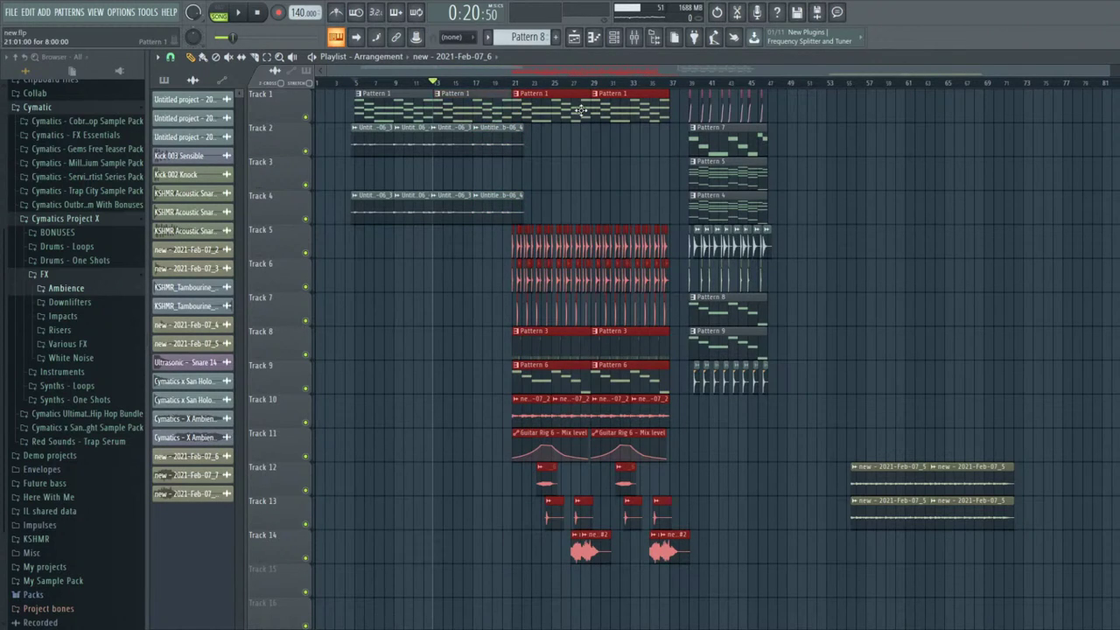
drag(581, 108, 833, 121)
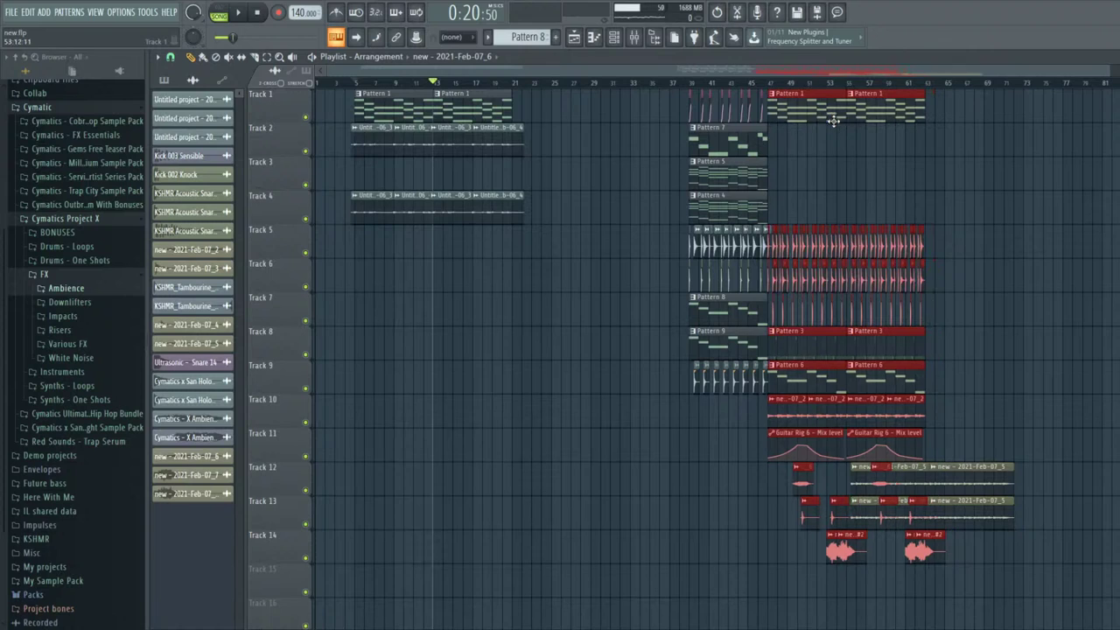
click(985, 457)
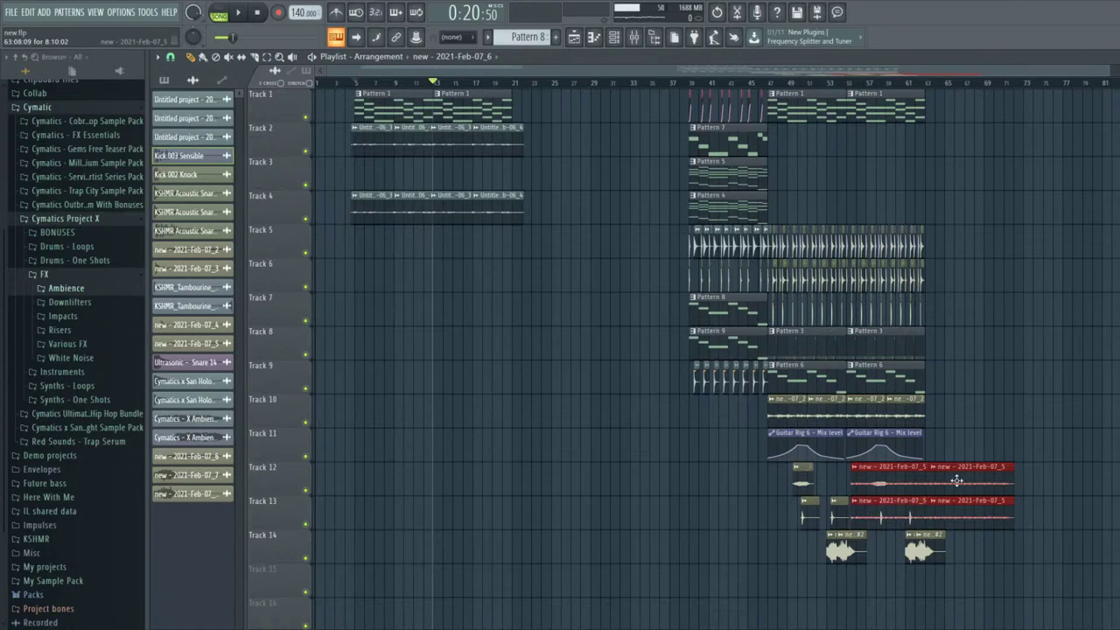
drag(957, 480, 1111, 481)
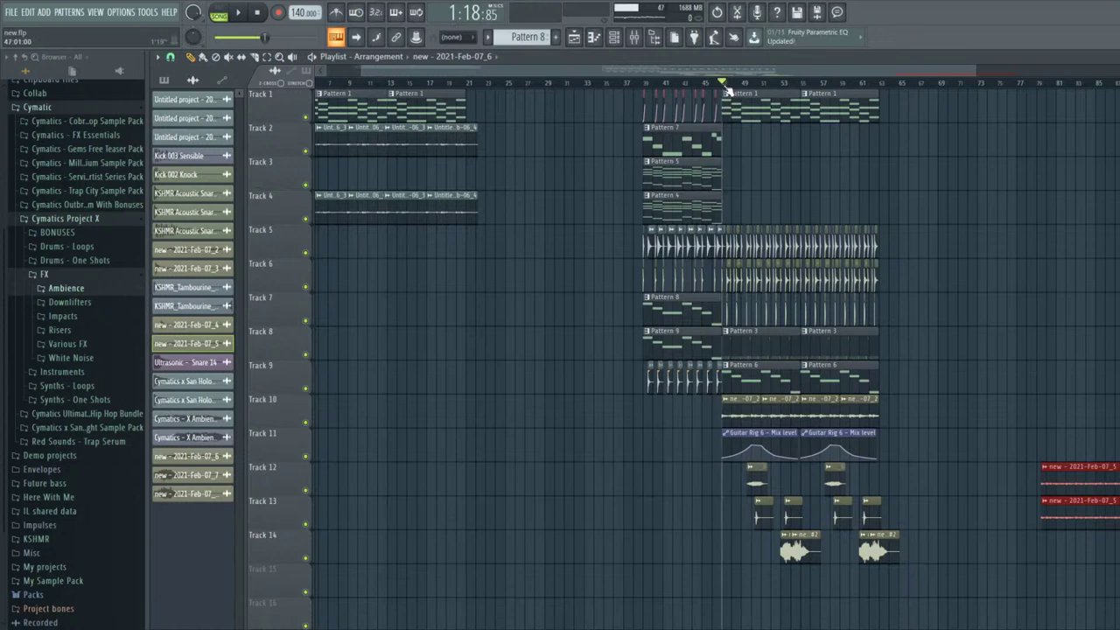
- Audition the section at bar 47 after the drop and move all its clips three bars later to bar 50
scroll(723, 91, up, 3)
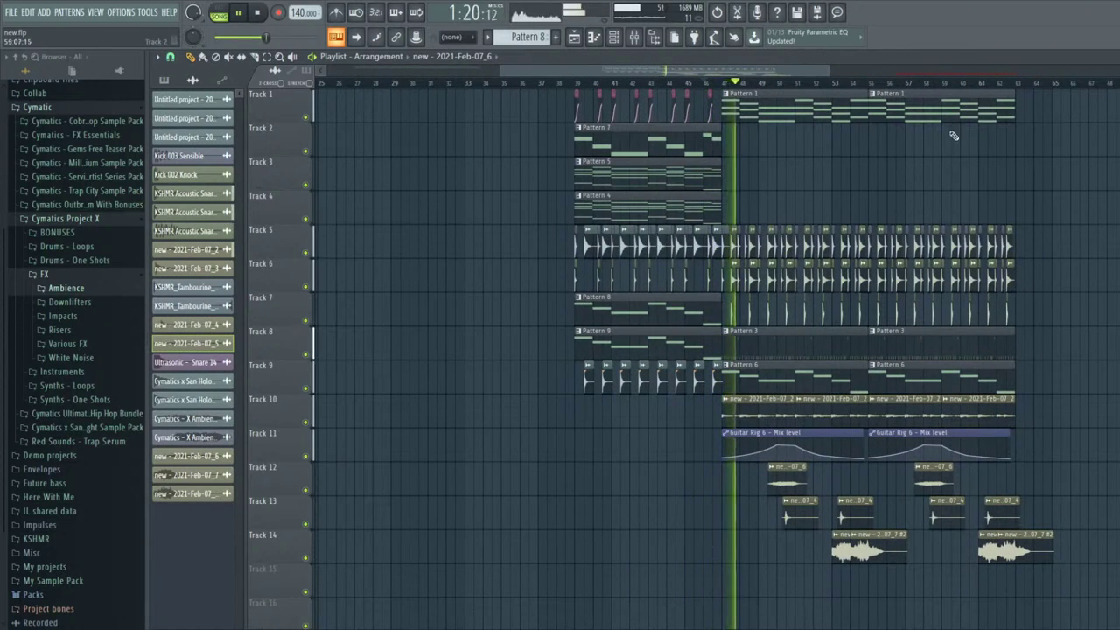
key(space)
drag(1041, 84, 725, 139)
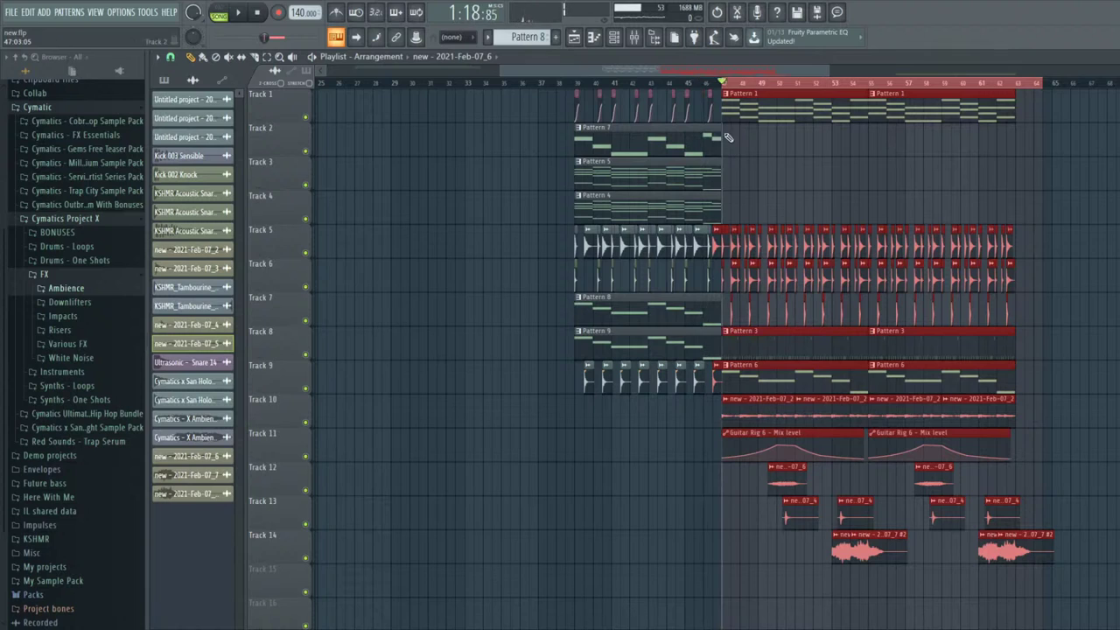
drag(751, 379, 808, 374)
key(space)
click(808, 374)
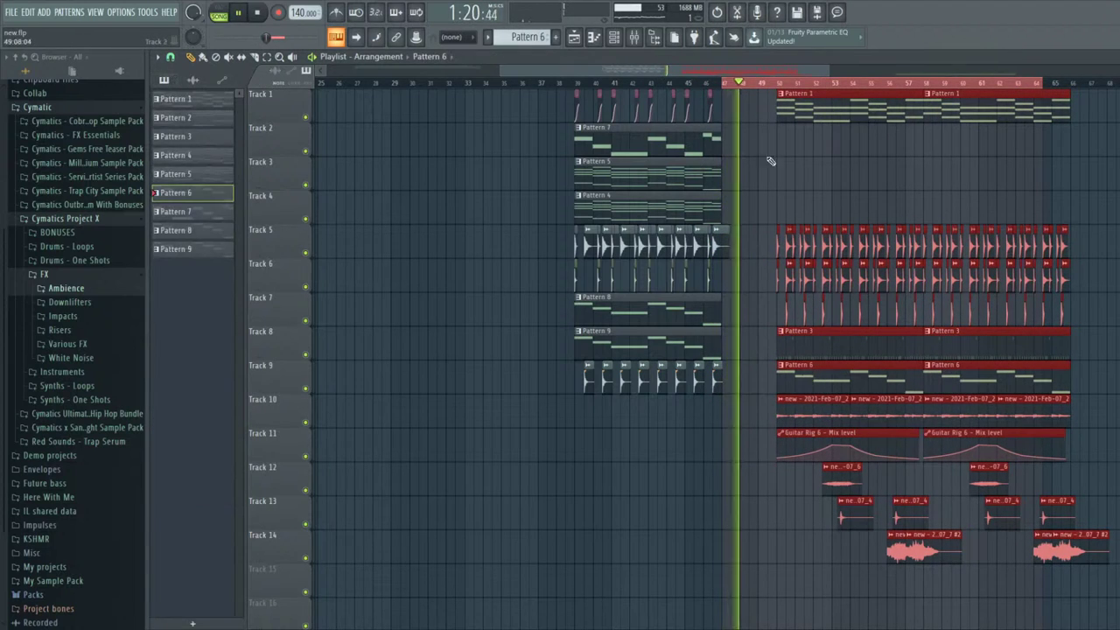
- Listen to the end of the drop around bar 46 and the start of the following section at bar 50
ctrl+click(765, 84)
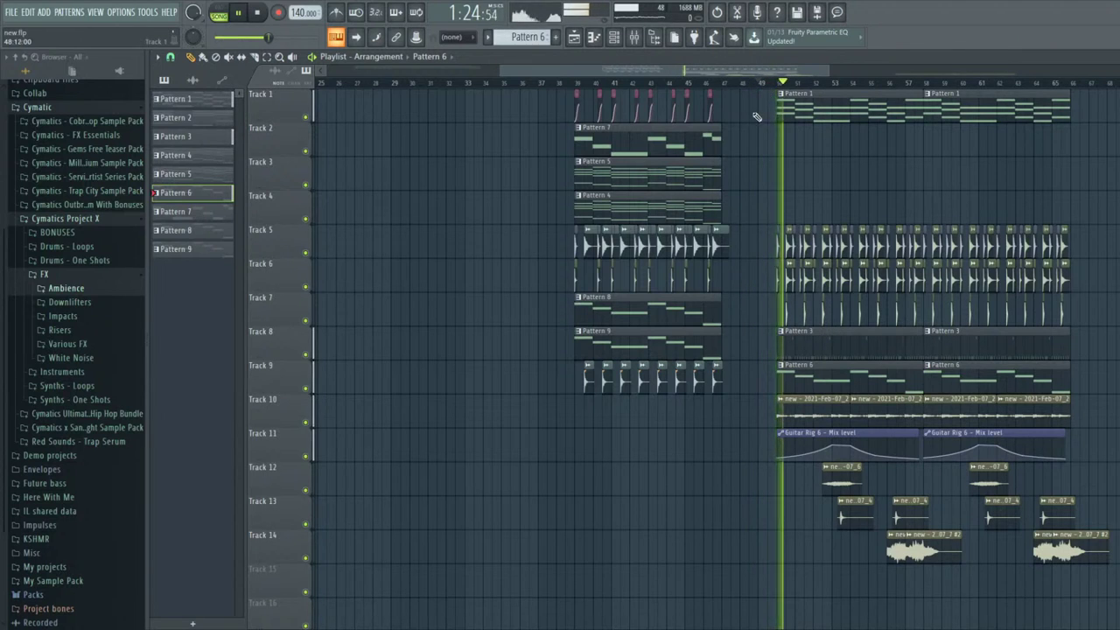
scroll(748, 129, down, 3)
scroll(733, 107, up, 3)
click(718, 84)
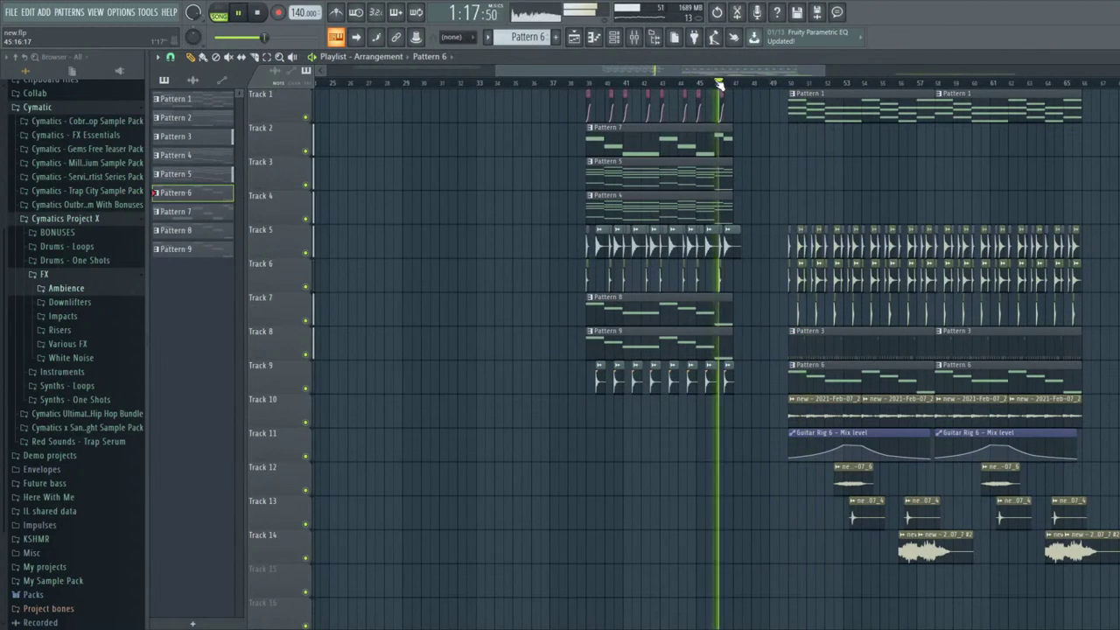
click(787, 83)
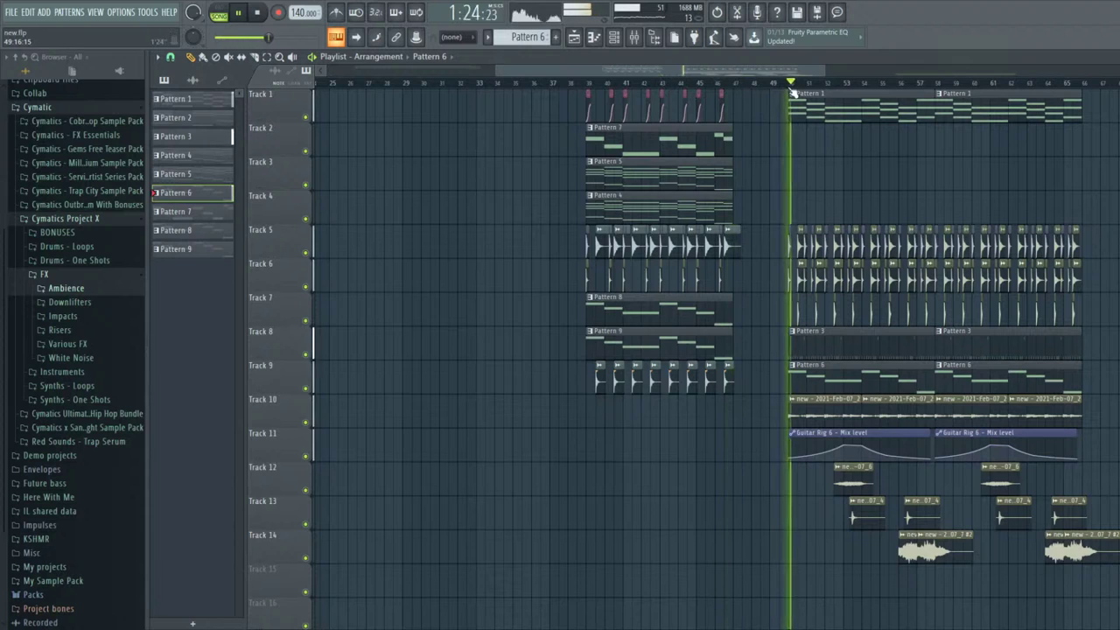
scroll(756, 124, down, 1)
scroll(755, 123, down, 1)
scroll(560, 129, down, 2)
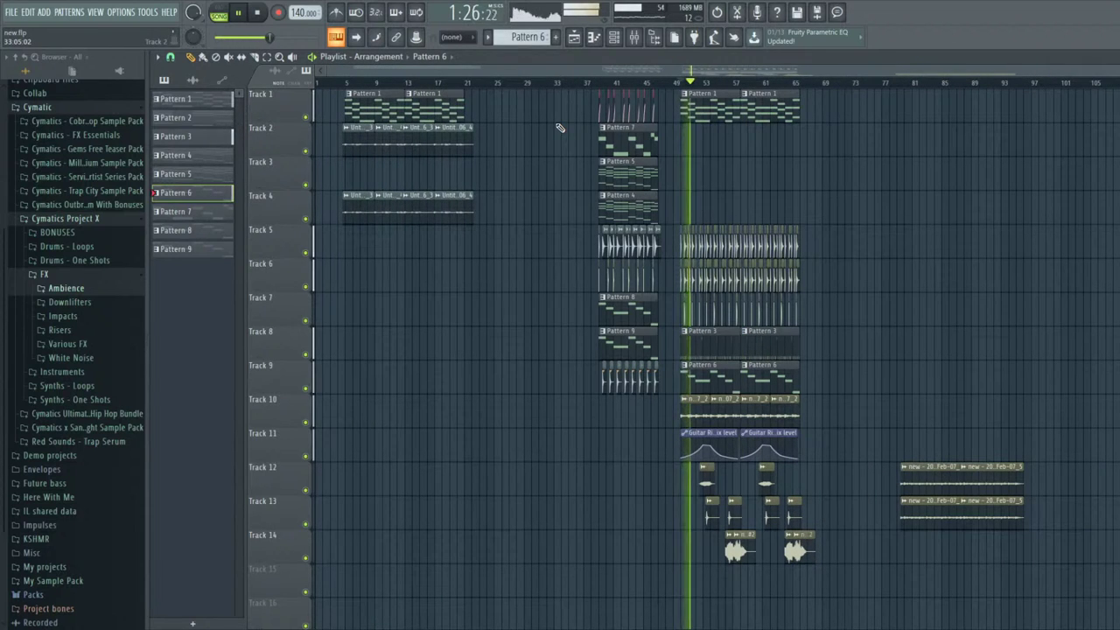
scroll(646, 151, up, 2)
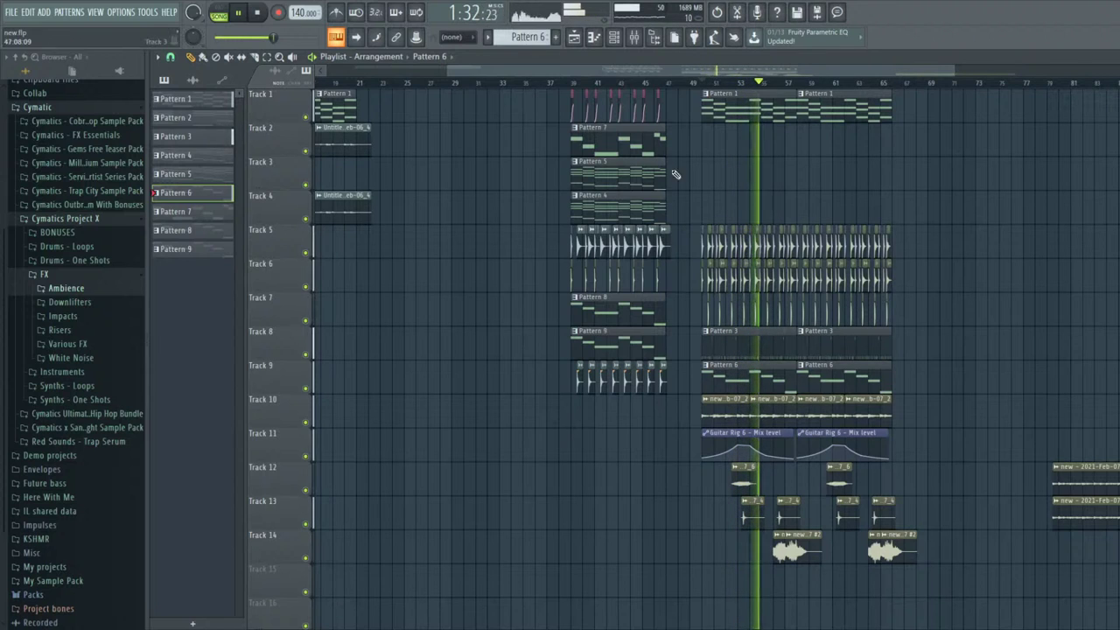
- Try an extra copy of the short Track 13 audio clip directly before the original, and delete it again
scroll(731, 350, up, 3)
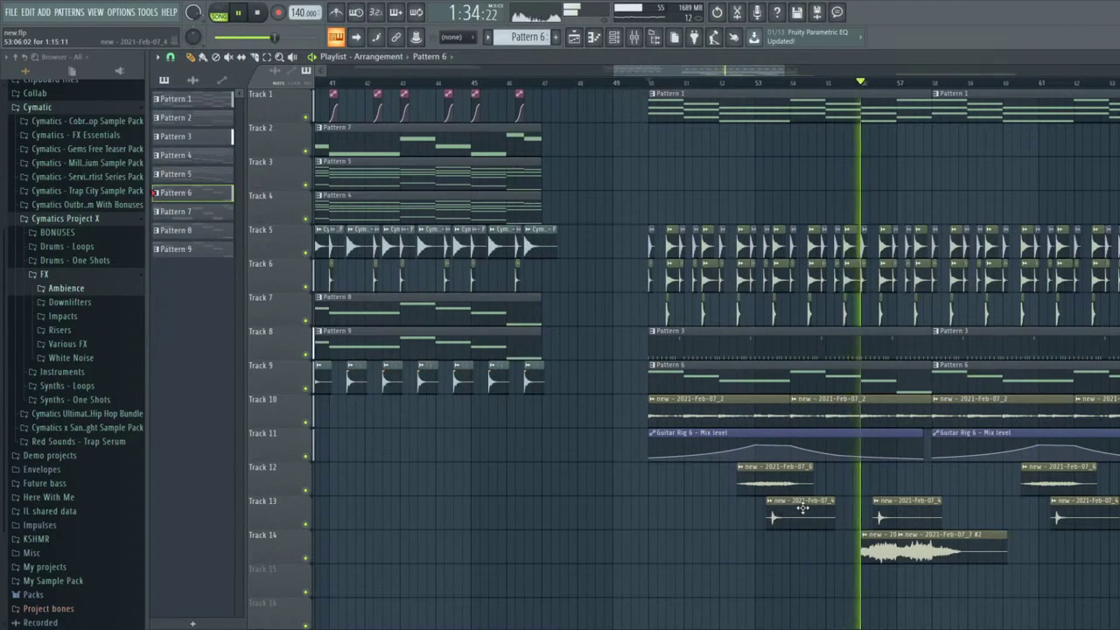
drag(801, 508, 723, 511)
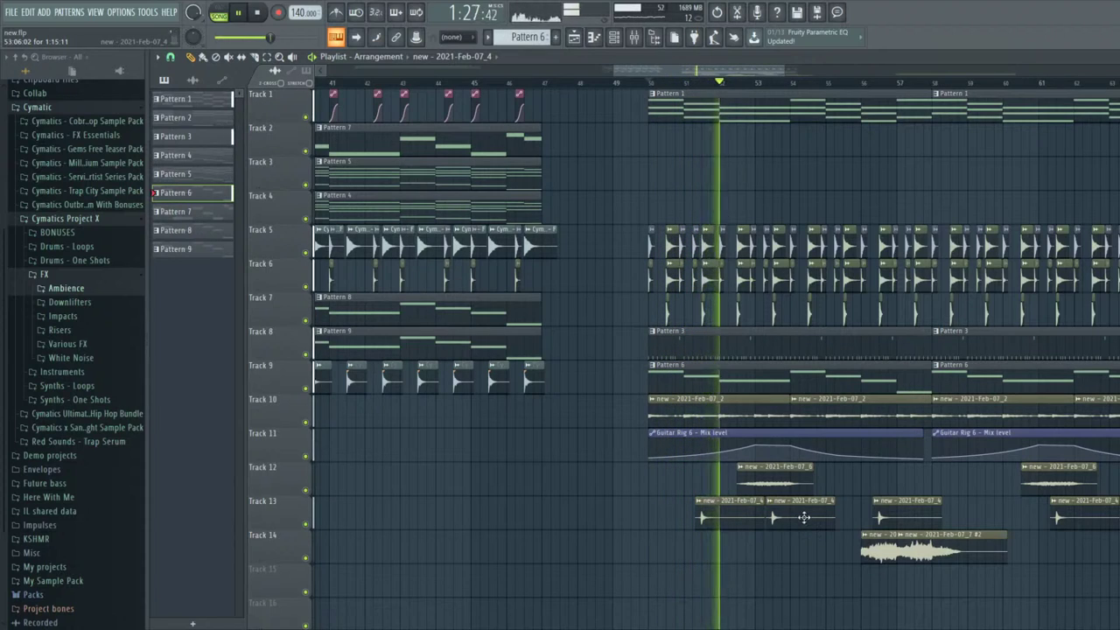
right_click(743, 514)
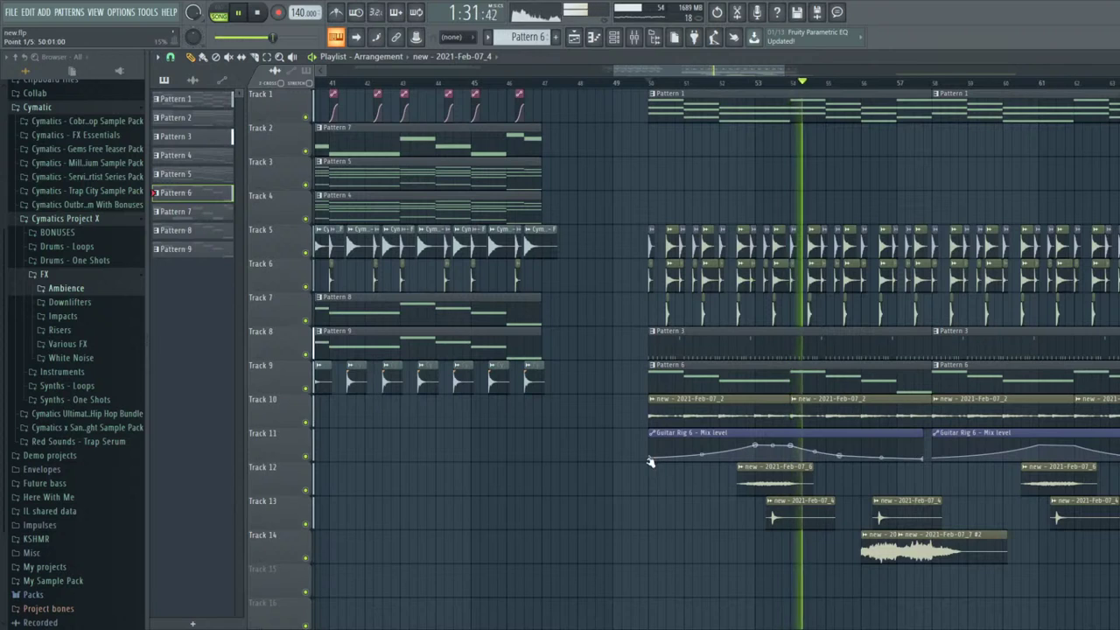
- Listen to the full section starting at bar 50 and replay it from its beginning
ctrl+scroll(650, 461, down, 4)
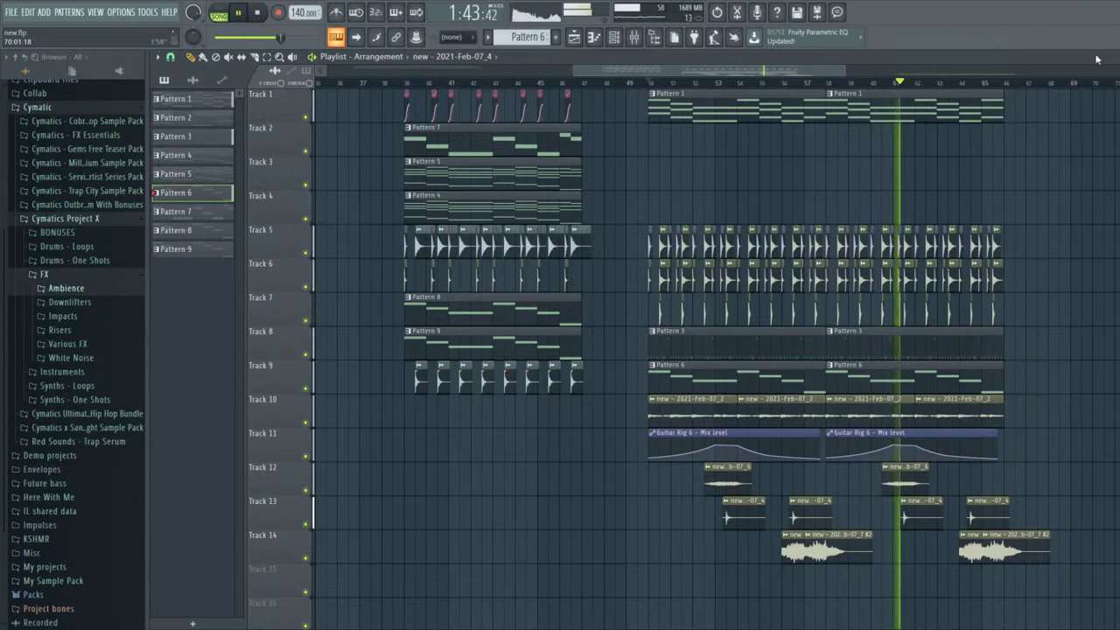
scroll(766, 188, down, 5)
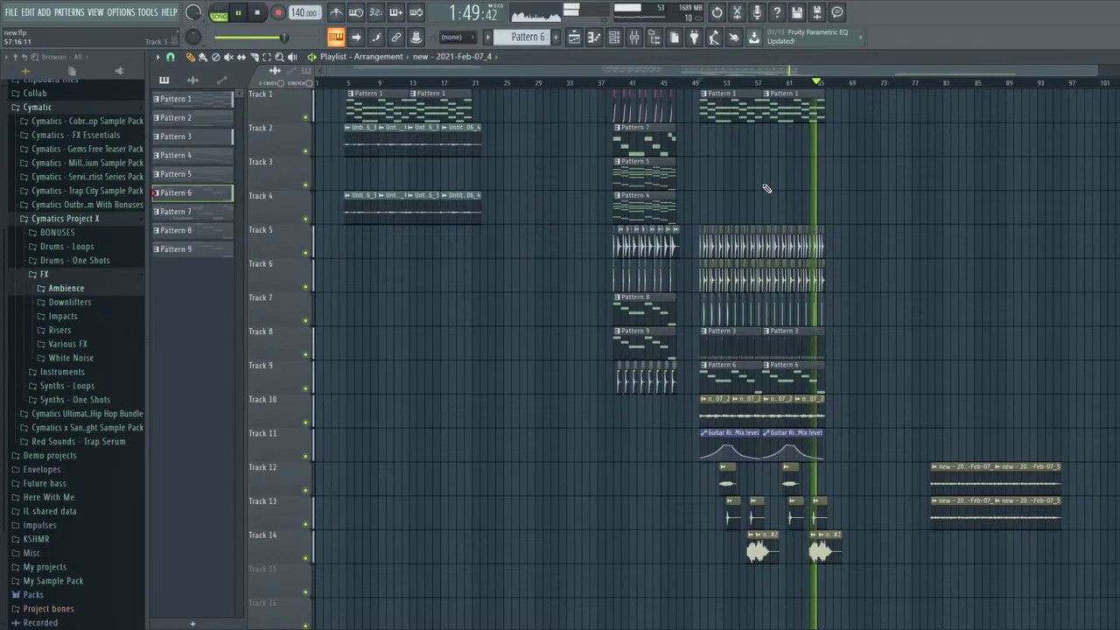
key(space)
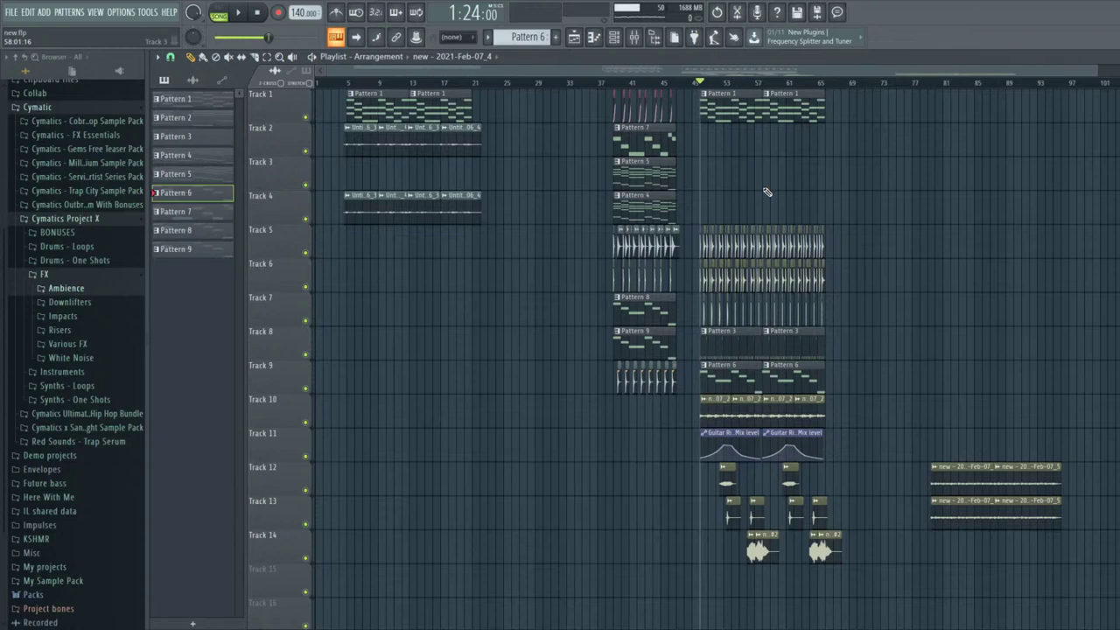
key(space)
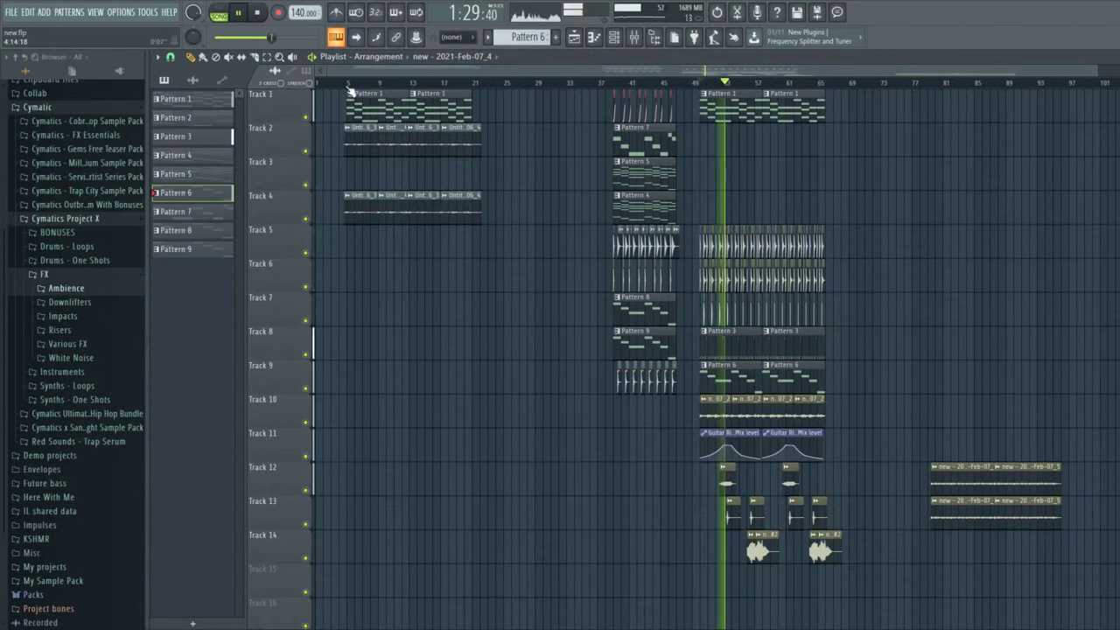
- Compare the intro at bar 5 with the drop at bar 39 by playing both sections
click(348, 89)
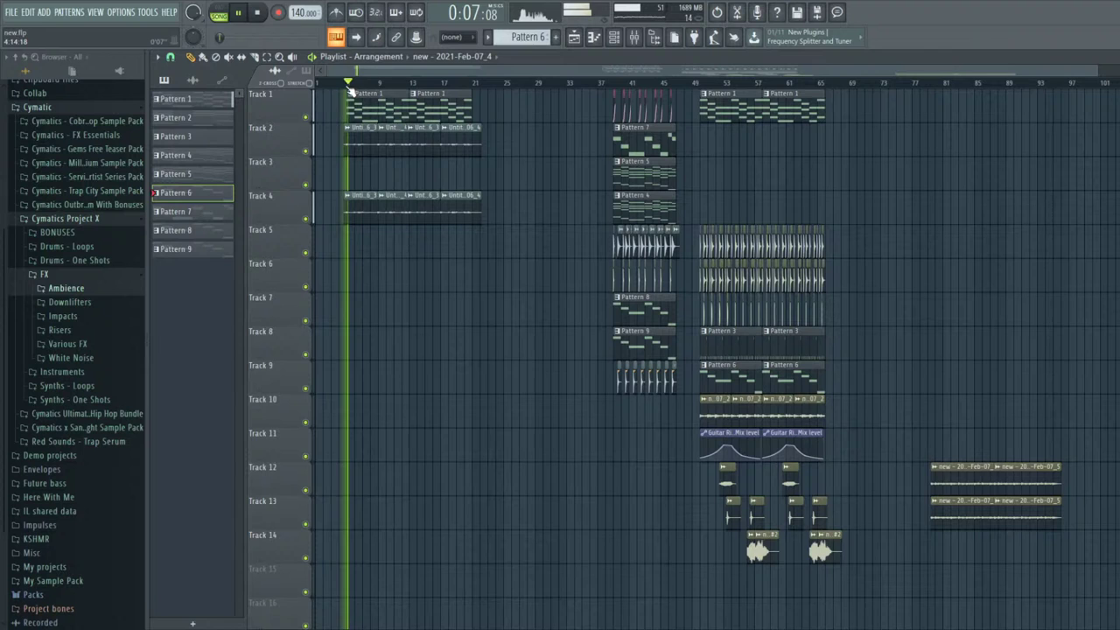
click(615, 87)
scroll(606, 93, up, 3)
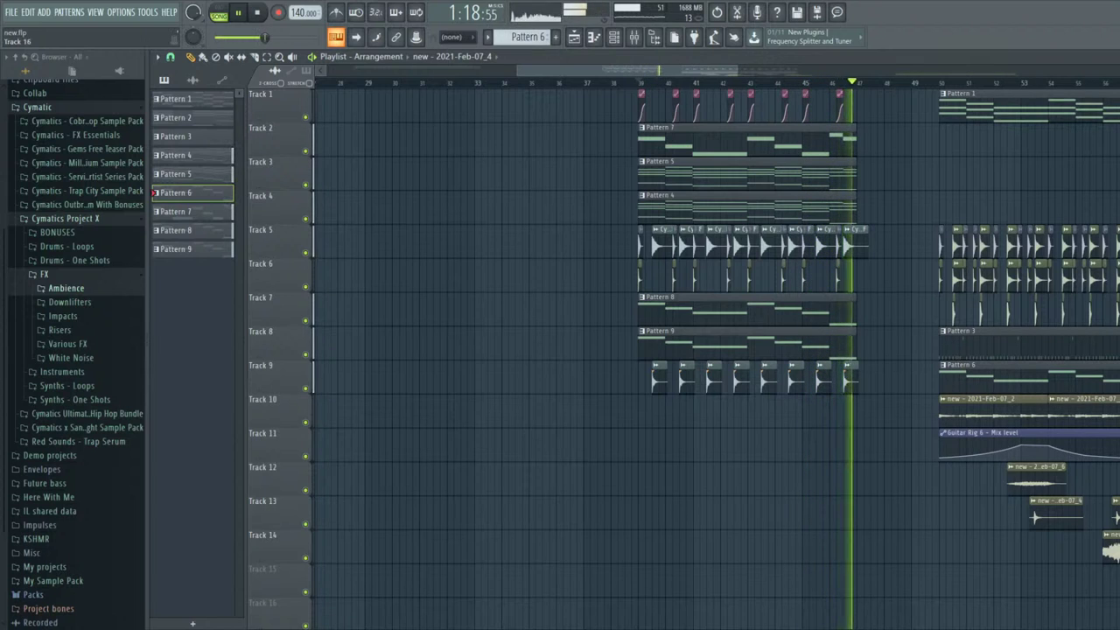
key(space)
key(space)
scroll(785, 98, down, 4)
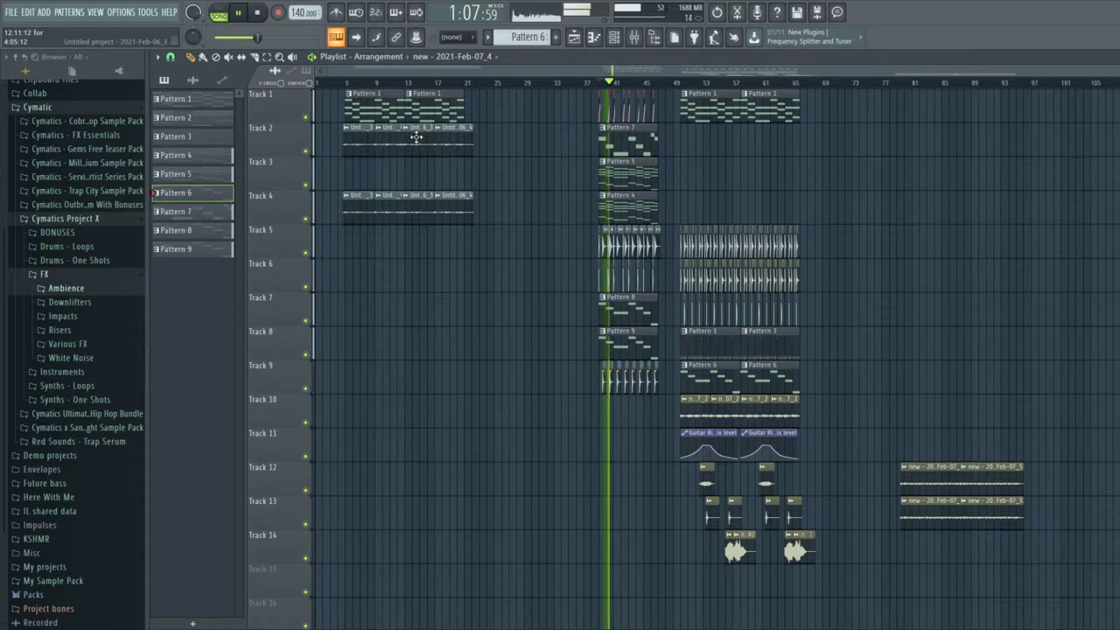
key(space)
- Extend the intro to about bar 37 by duplicating its clips on Tracks 1, 2 and 4 directly after the originals
scroll(351, 97, up, 2)
click(346, 82)
key(space)
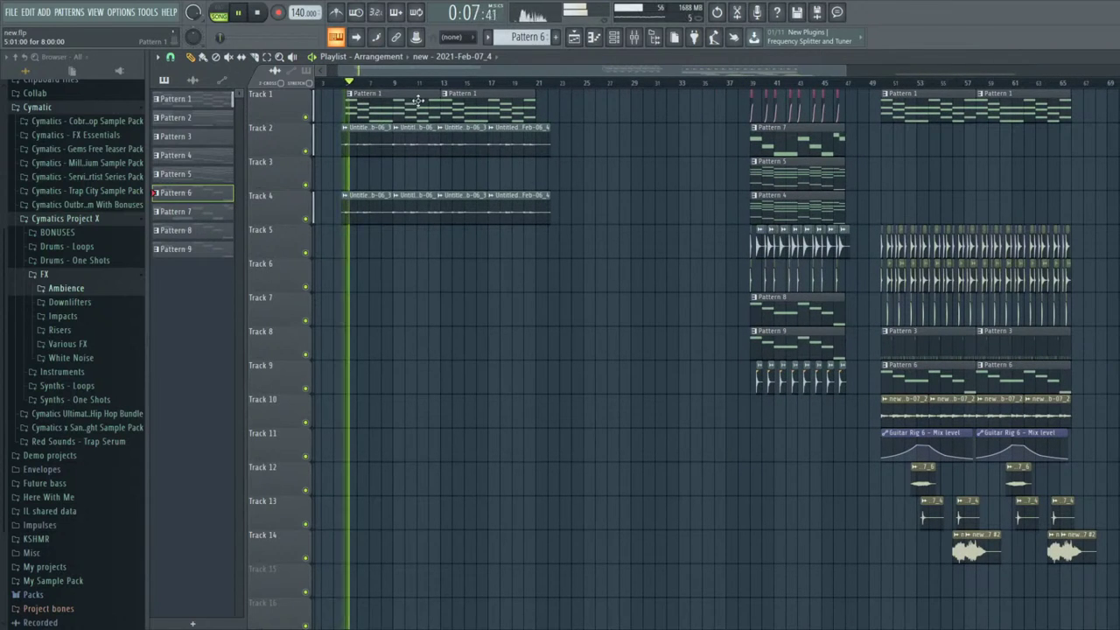
drag(589, 90, 339, 206)
shift+drag(400, 102, 867, 114)
scroll(571, 127, down, 1)
scroll(570, 127, down, 1)
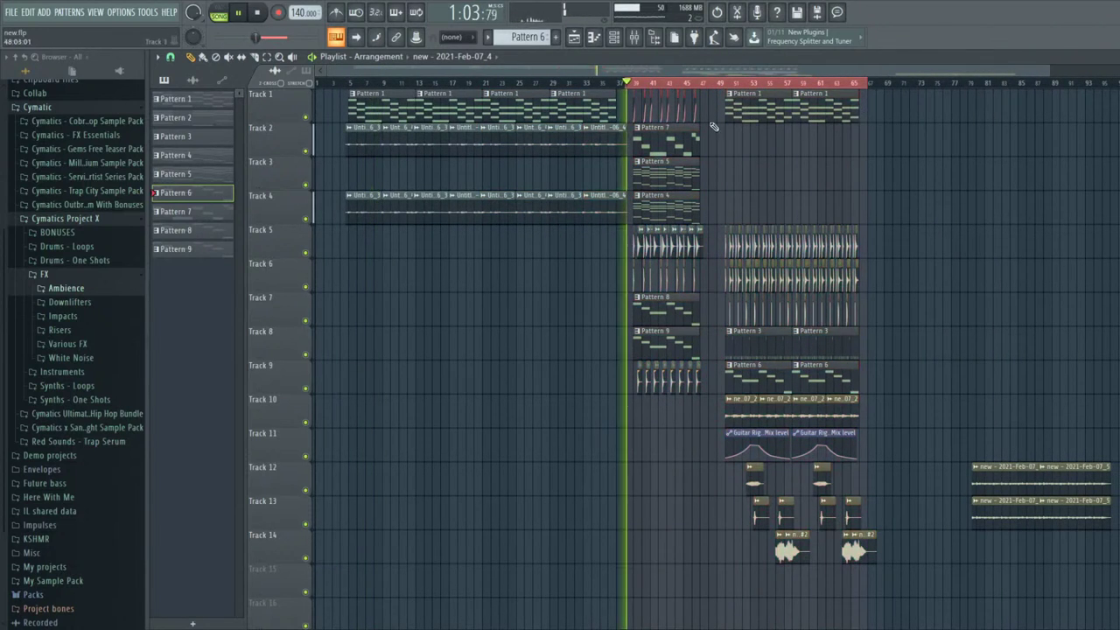
- Place a copy of the short new - 2021-Feb-07_6 audio clip on Track 5 in bar 12 and audition it with the intro
click(408, 83)
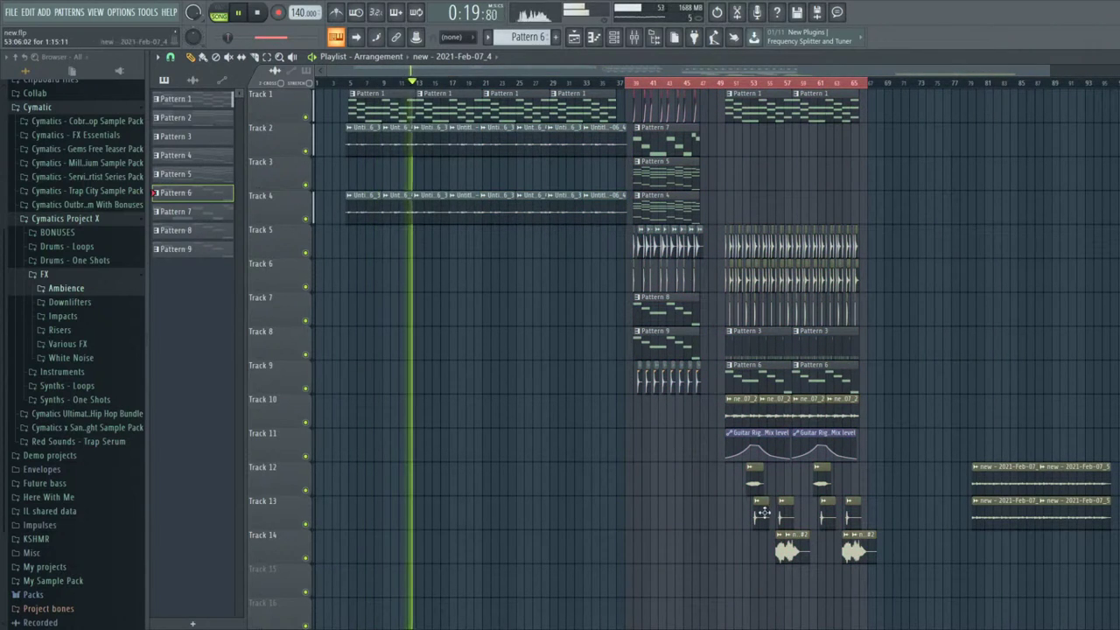
key(space)
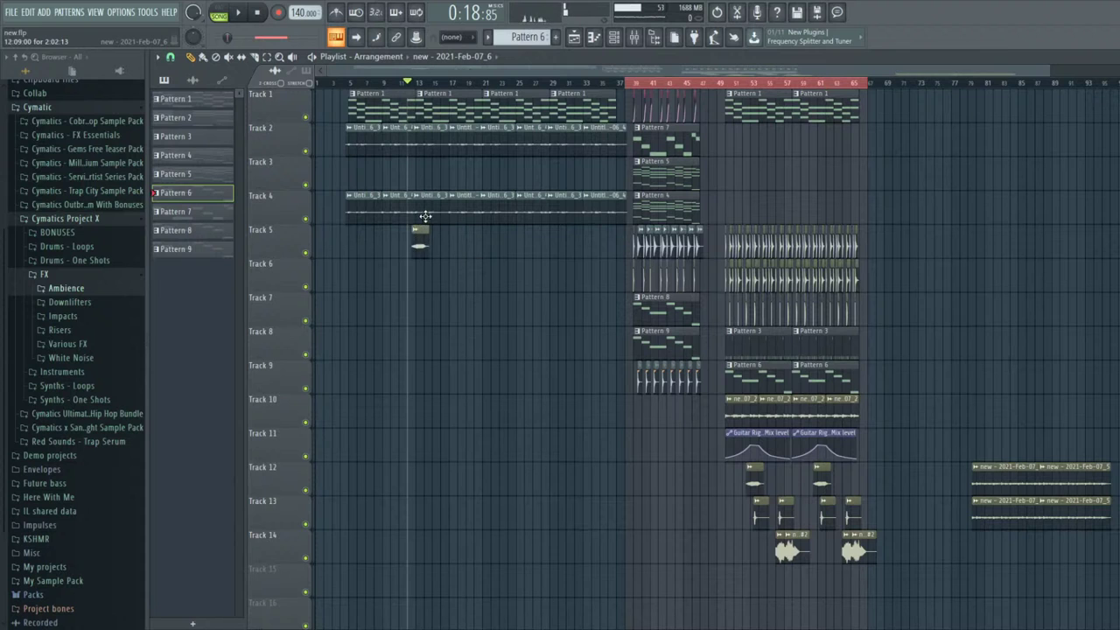
key(space)
scroll(425, 216, up, 4)
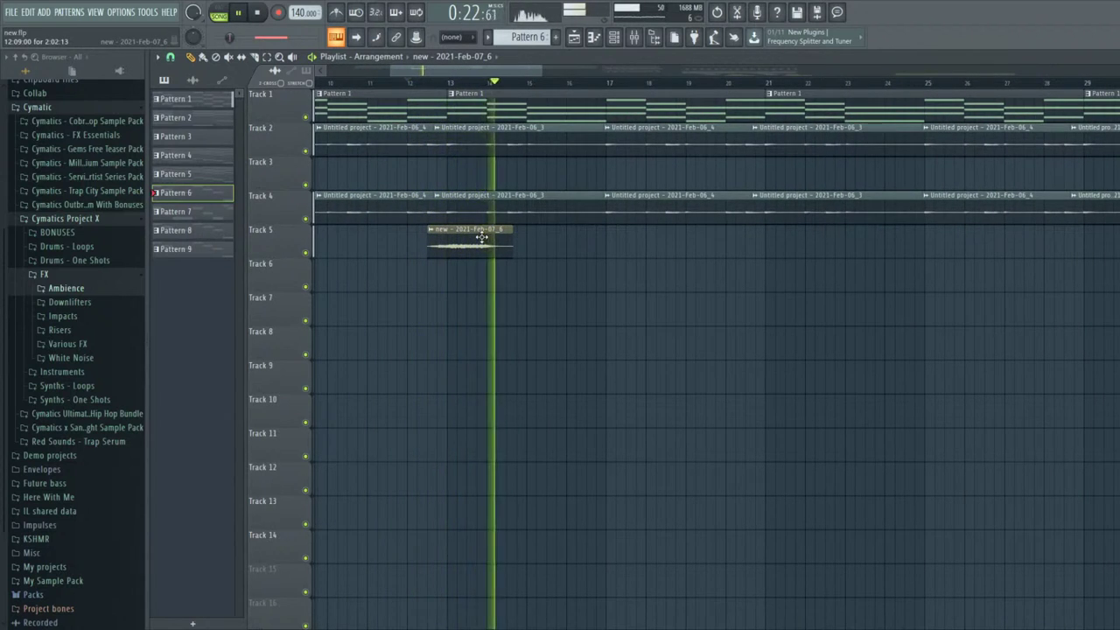
scroll(482, 237, down, 4)
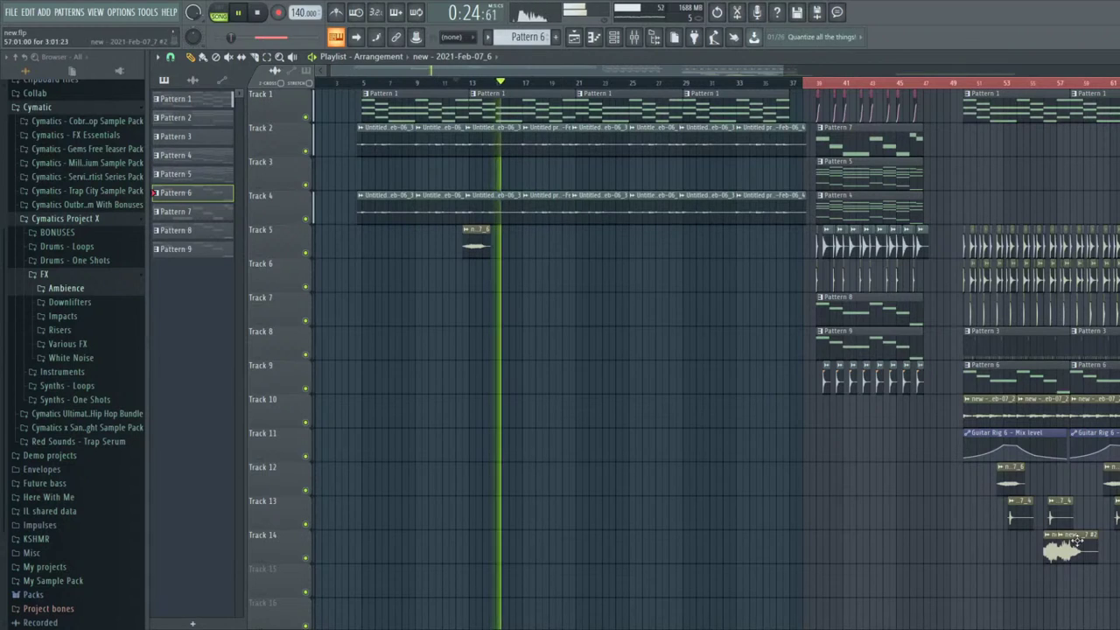
- Move the Track 5 audio clip three bars later to bar 15 and add a copy of it at bar 23
scroll(476, 272, up, 4)
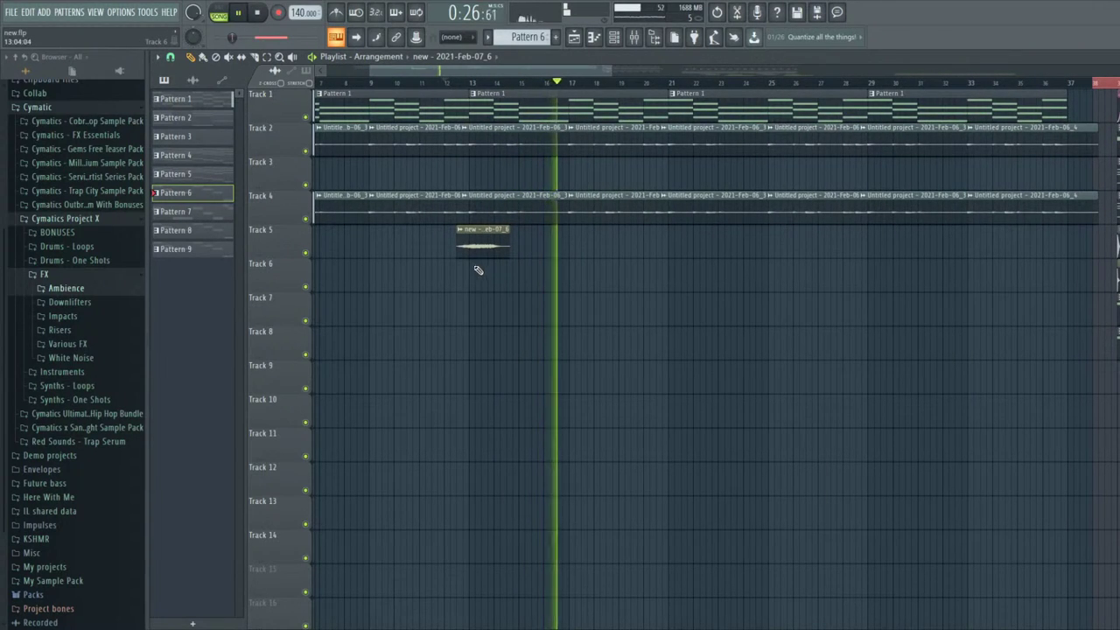
key(space)
key(space)
drag(477, 236, 553, 238)
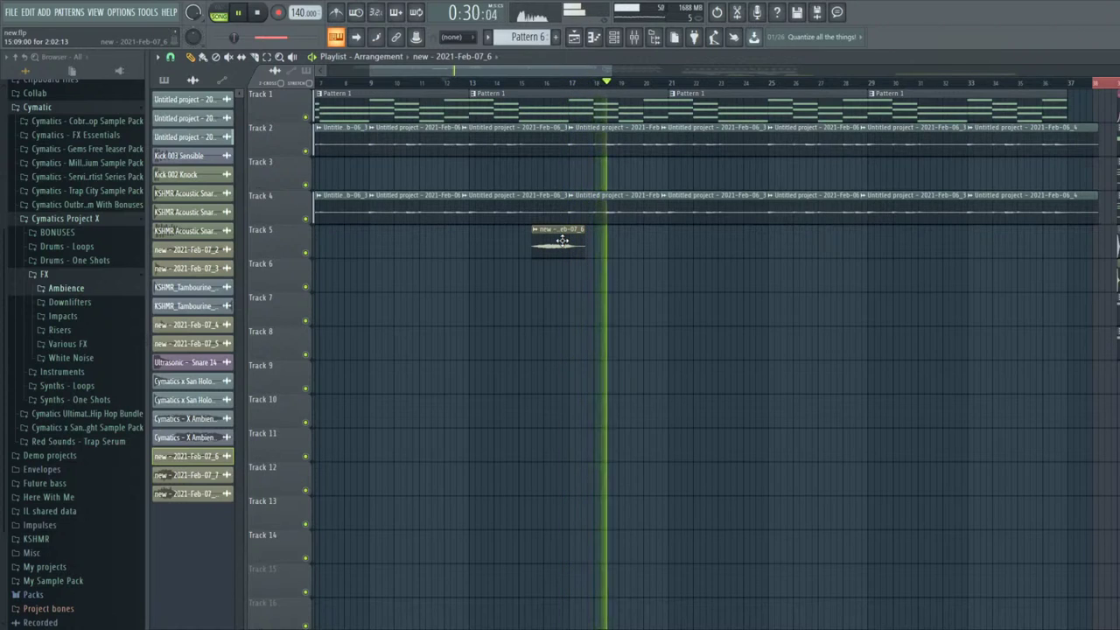
drag(562, 240, 767, 237)
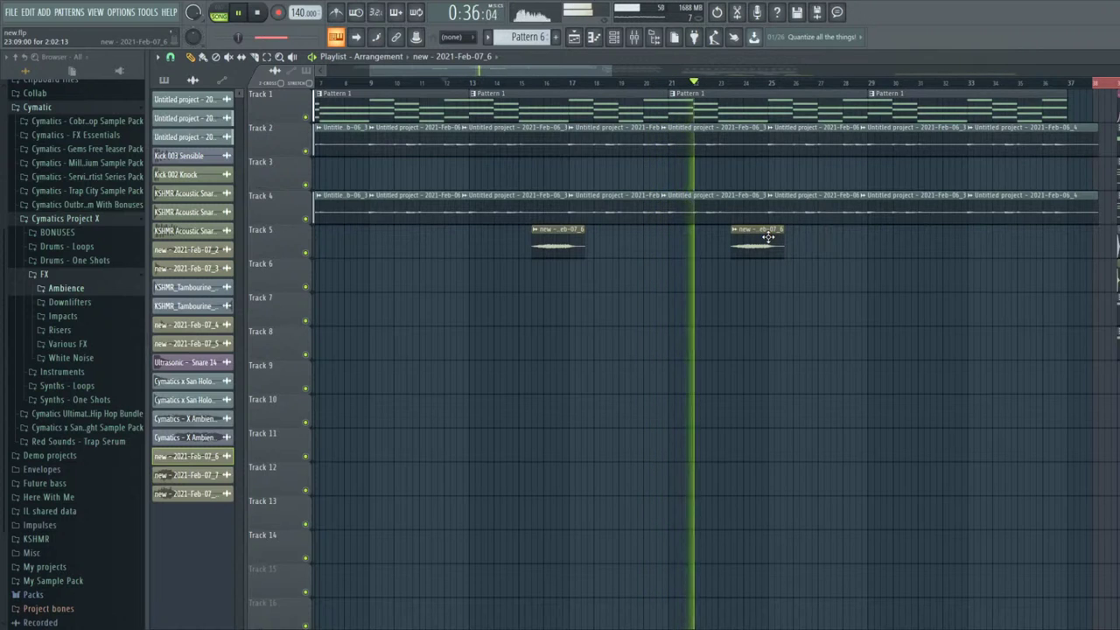
- Delete the Track 5 clip at bar 15, keeping the one at bar 23, and listen to the intro from bar 21
scroll(761, 237, down, 2)
scroll(770, 243, up, 3)
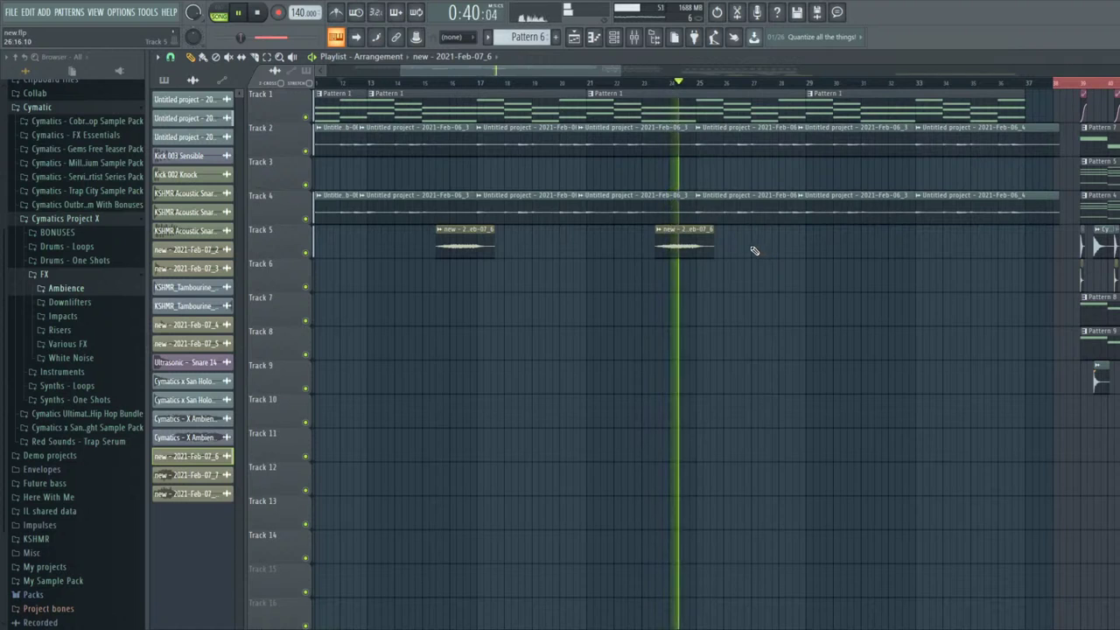
scroll(667, 223, down, 3)
scroll(667, 223, down, 3)
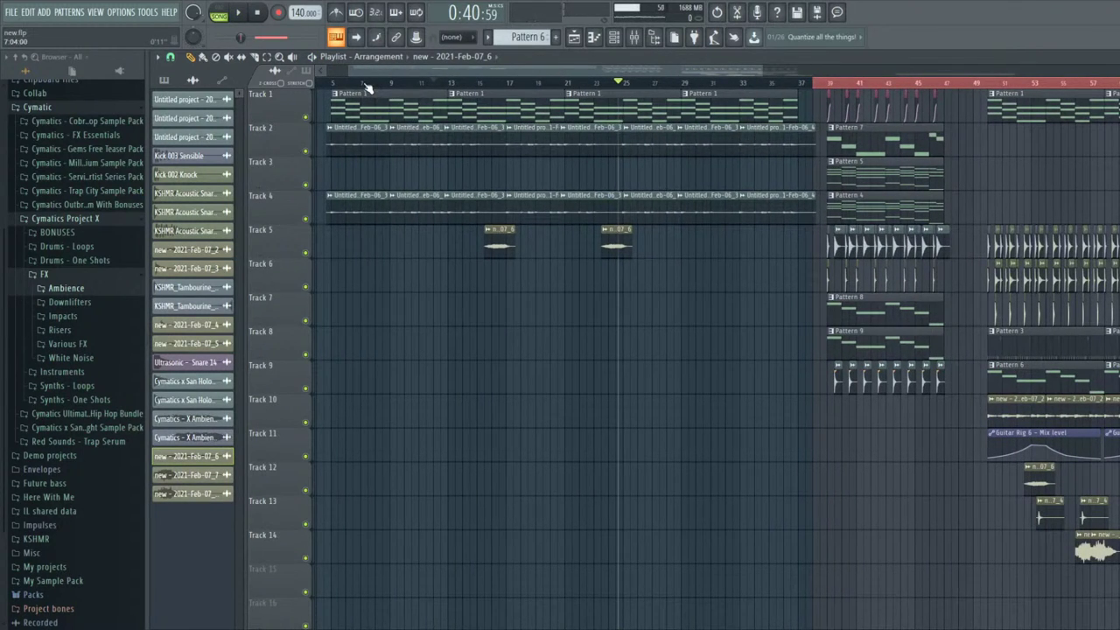
click(566, 83)
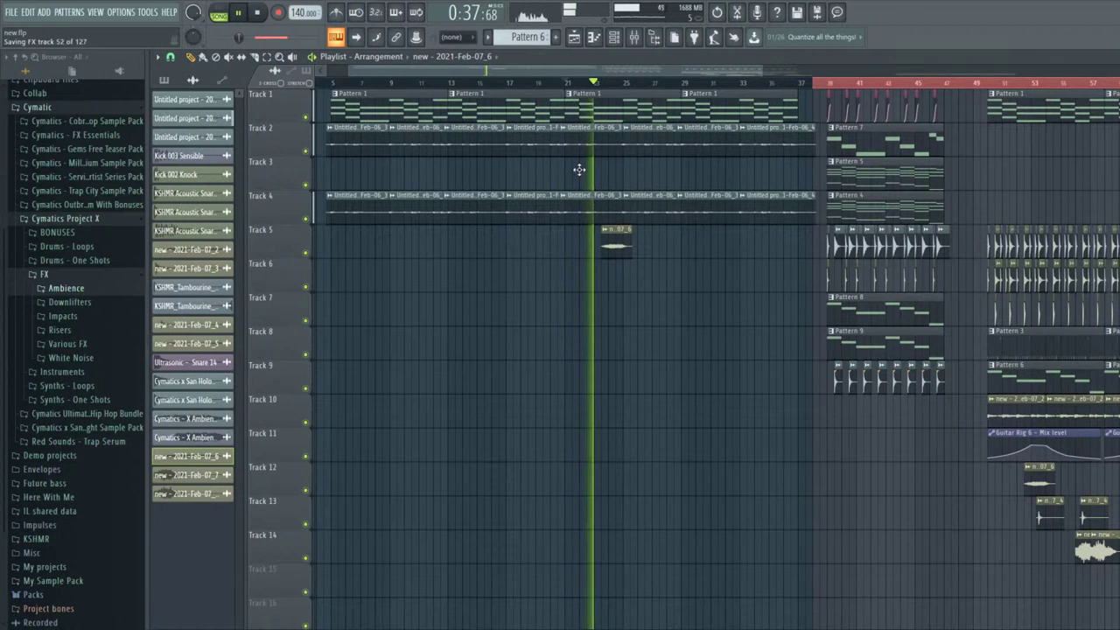
scroll(579, 169, up, 3)
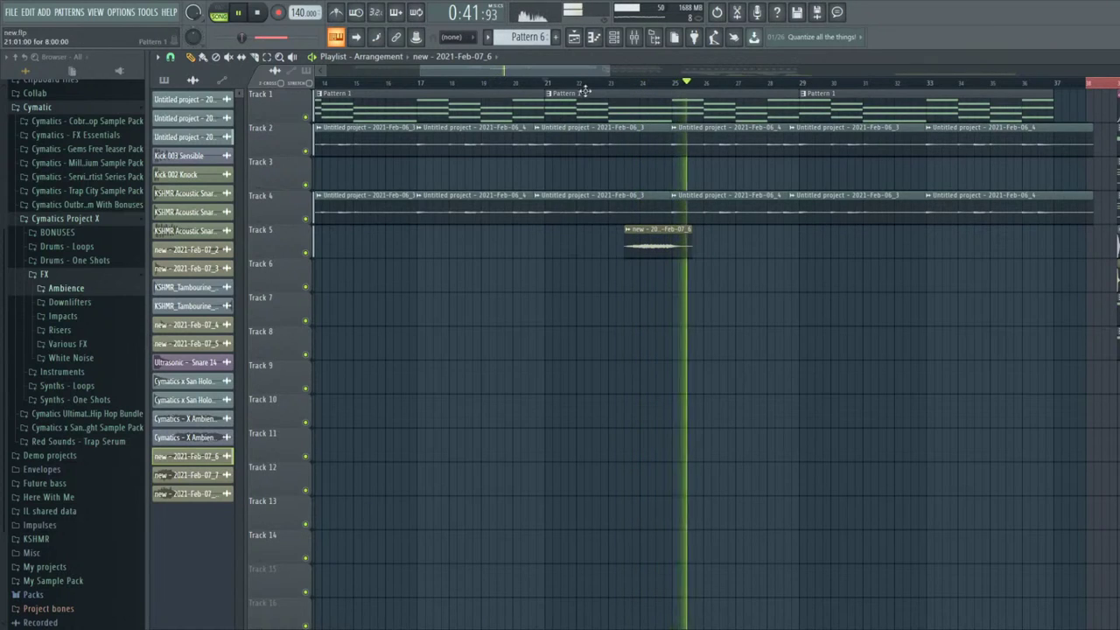
- Look through the one-shot snares of the Cymatics Millennium sample pack with playback stopped just before bar 21
drag(546, 83, 538, 83)
key(space)
click(616, 38)
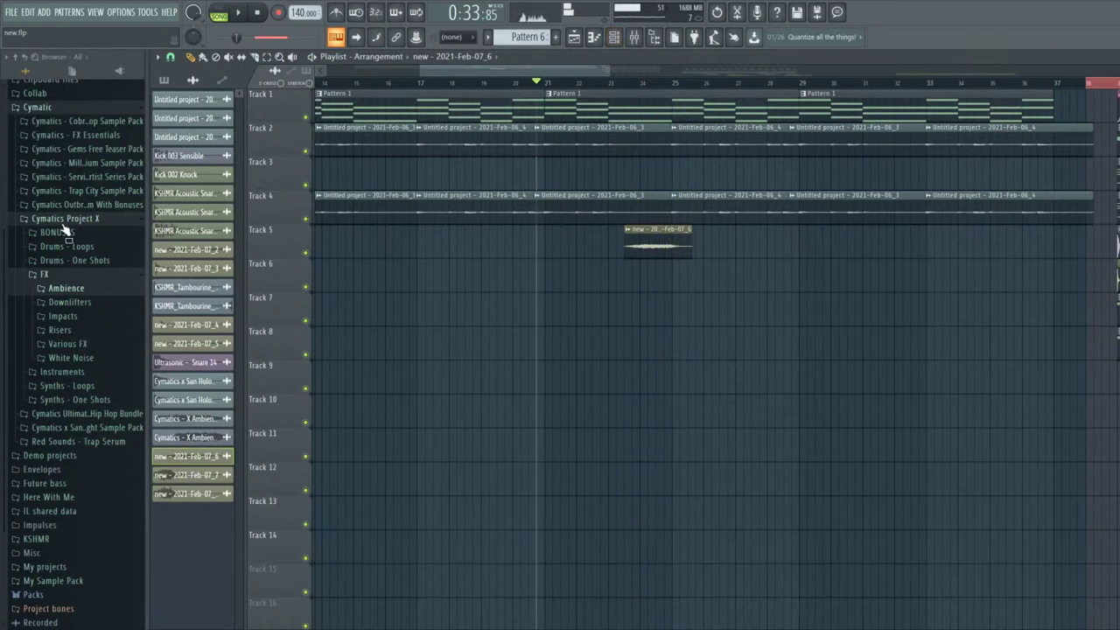
click(65, 219)
click(96, 261)
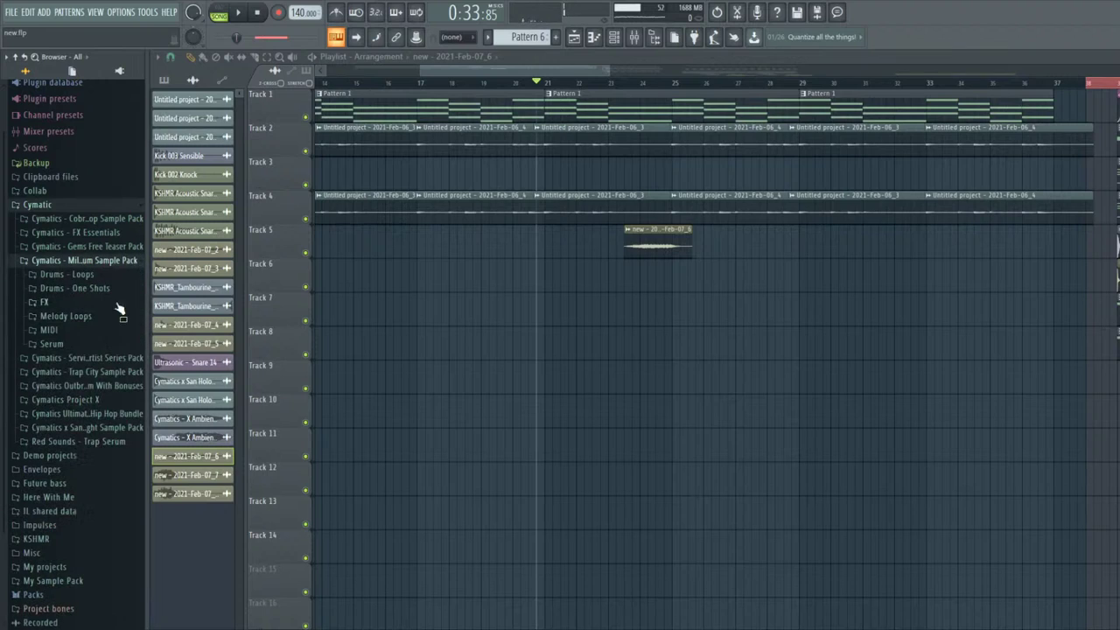
click(88, 292)
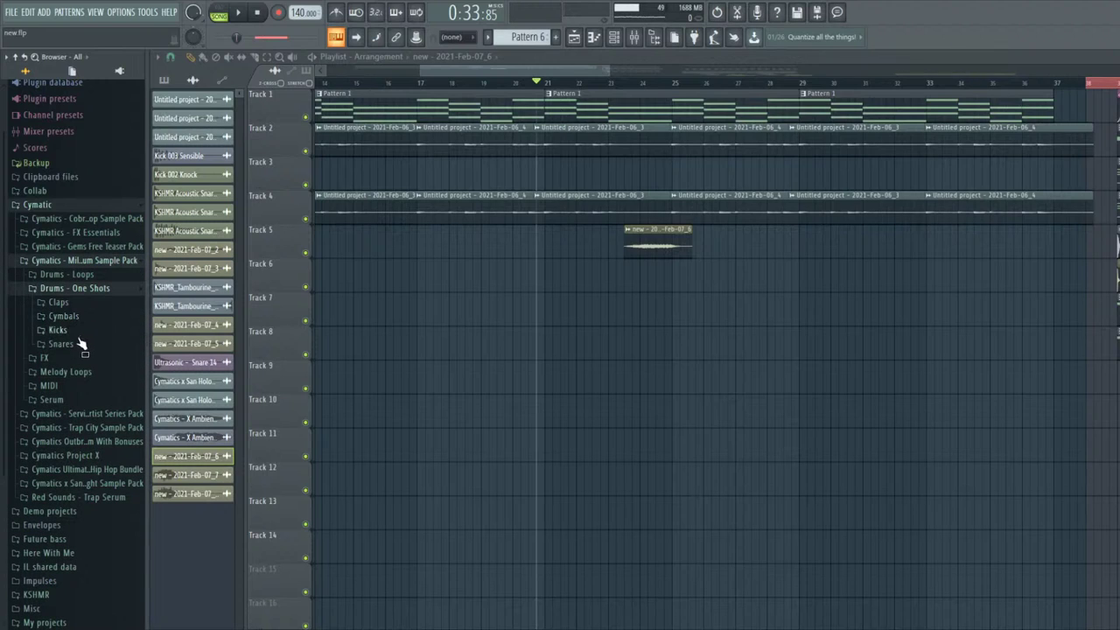
click(61, 344)
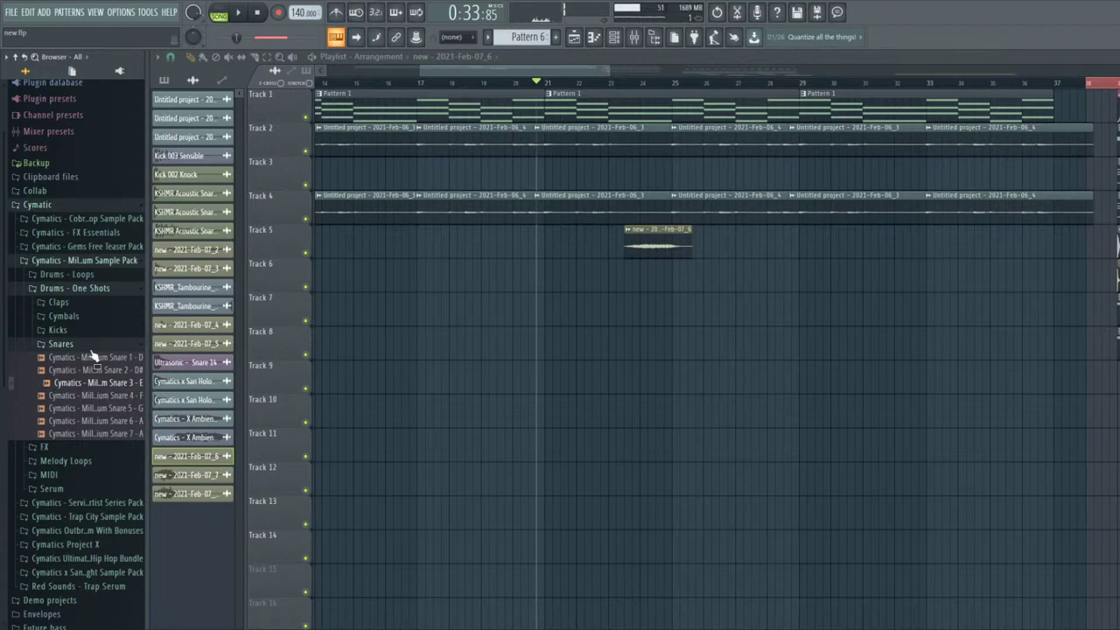
click(91, 260)
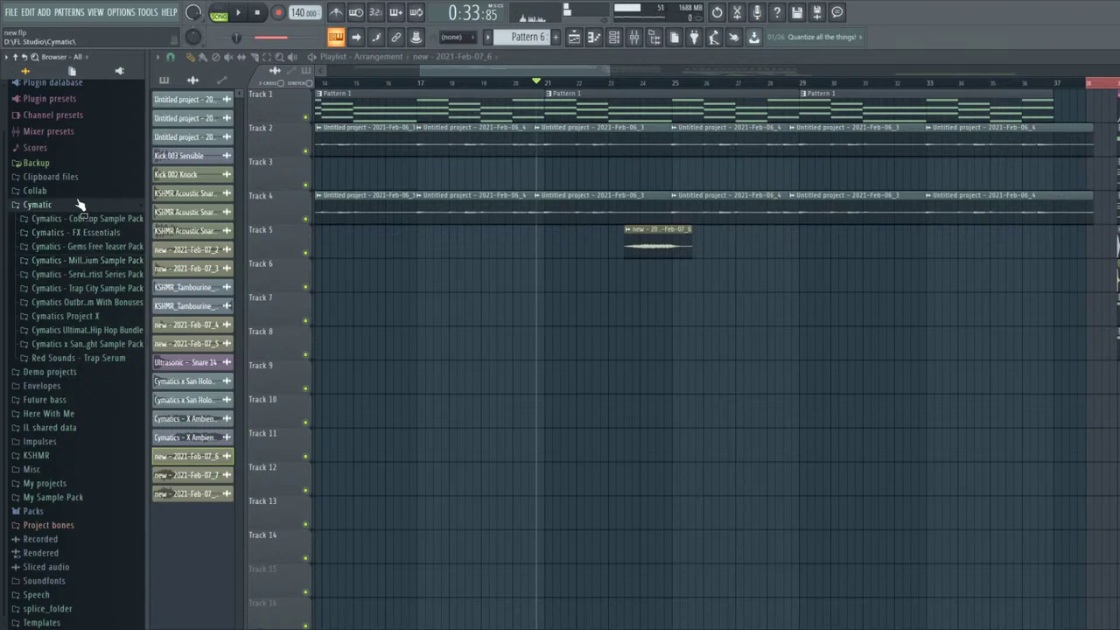
- Look through the Cymatics Millennium and Gems Free Teaser packs while the intro plays, and close the Cymatic folder
click(79, 205)
key(space)
click(75, 244)
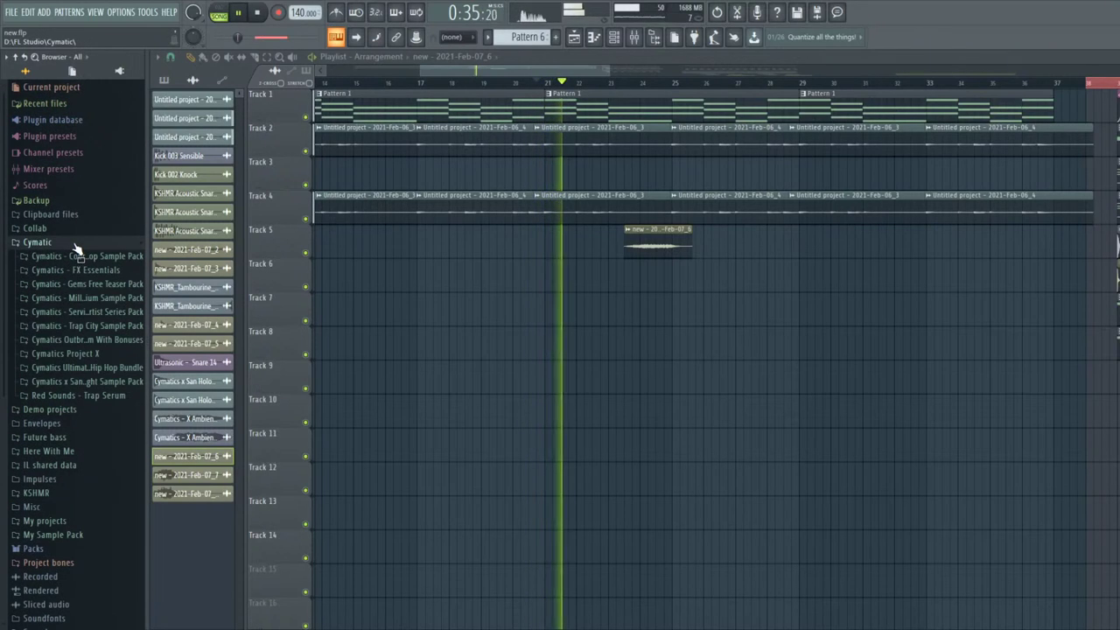
click(95, 298)
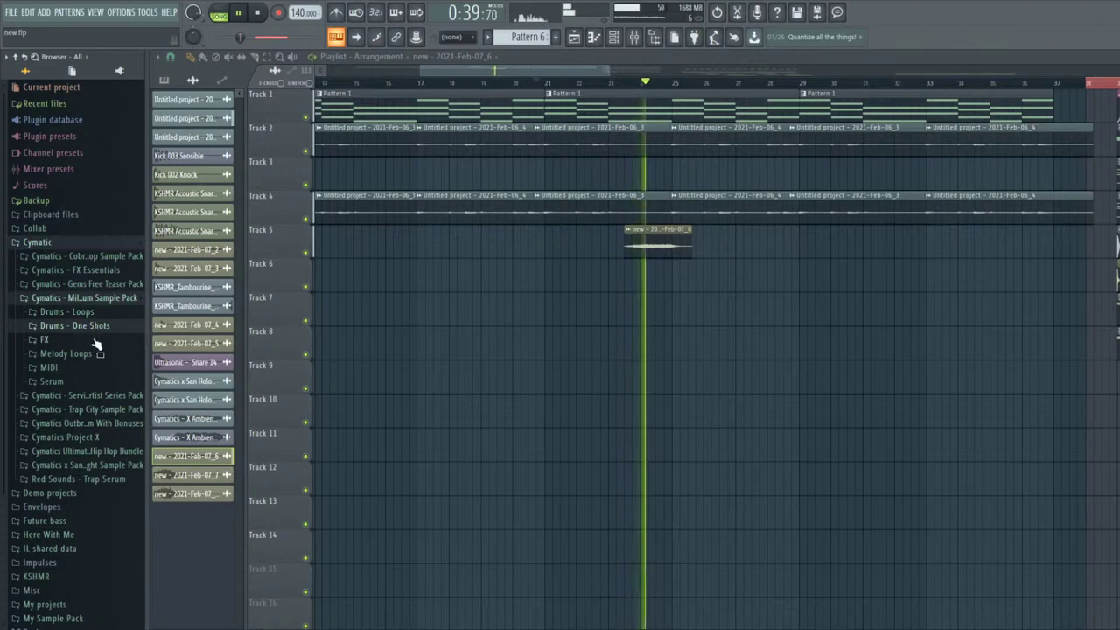
click(109, 287)
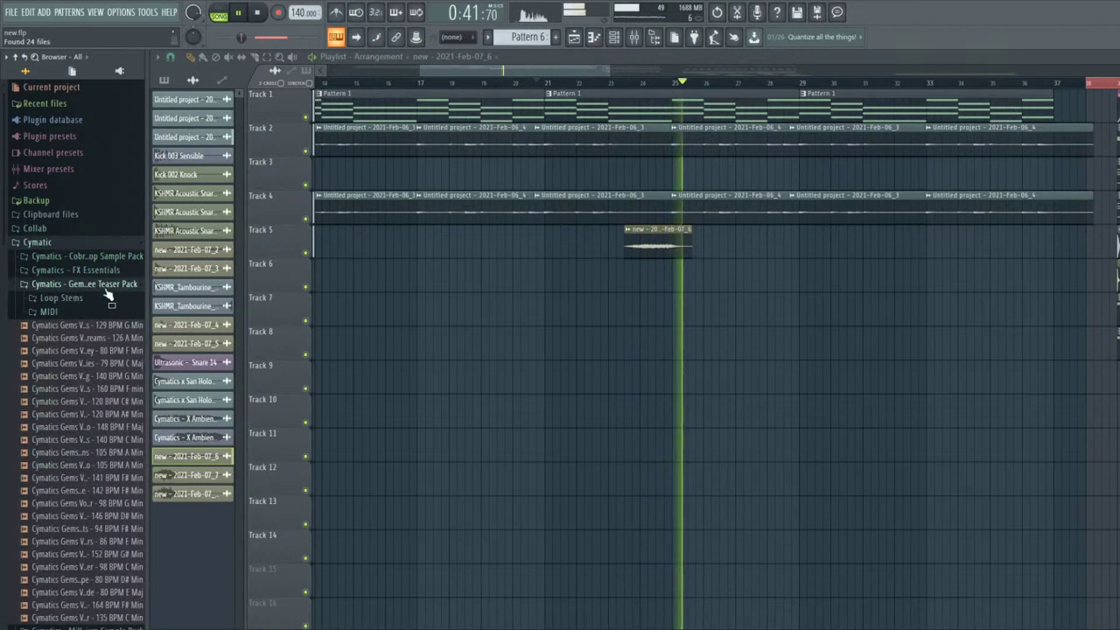
click(112, 287)
scroll(107, 317, down, 1)
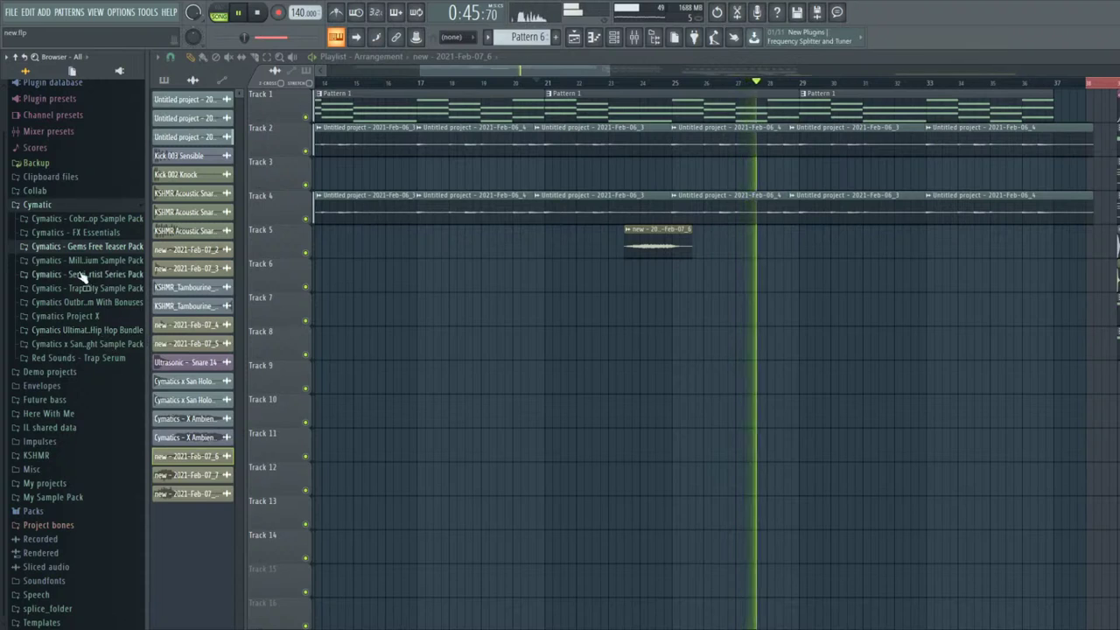
click(42, 204)
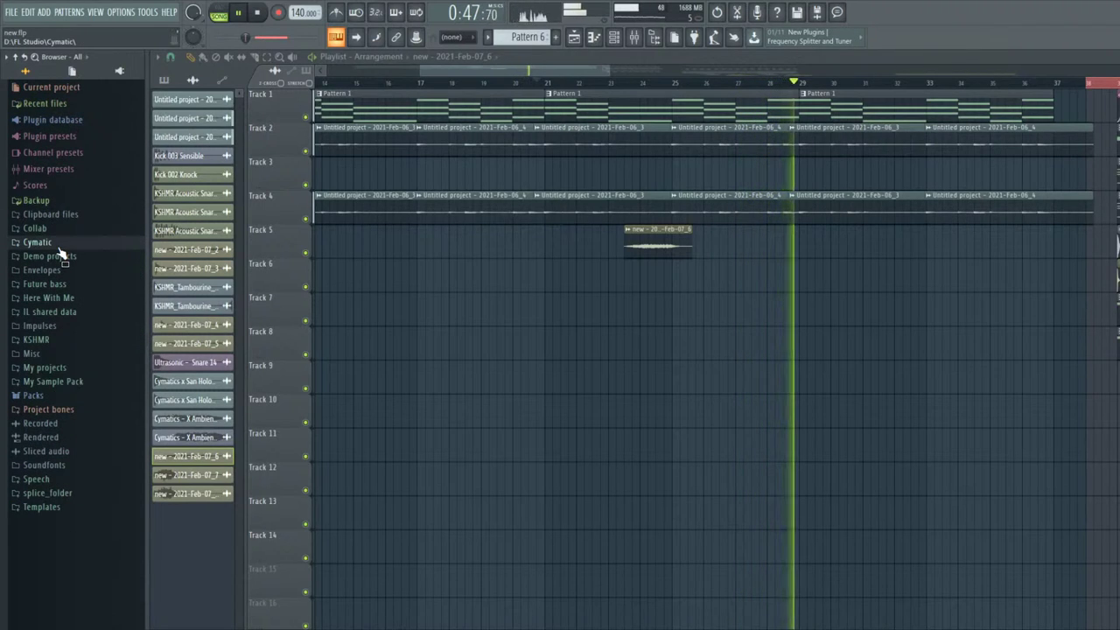
- Copy the Track 5 audio clip from bar 23 to bar 31
drag(654, 235, 910, 231)
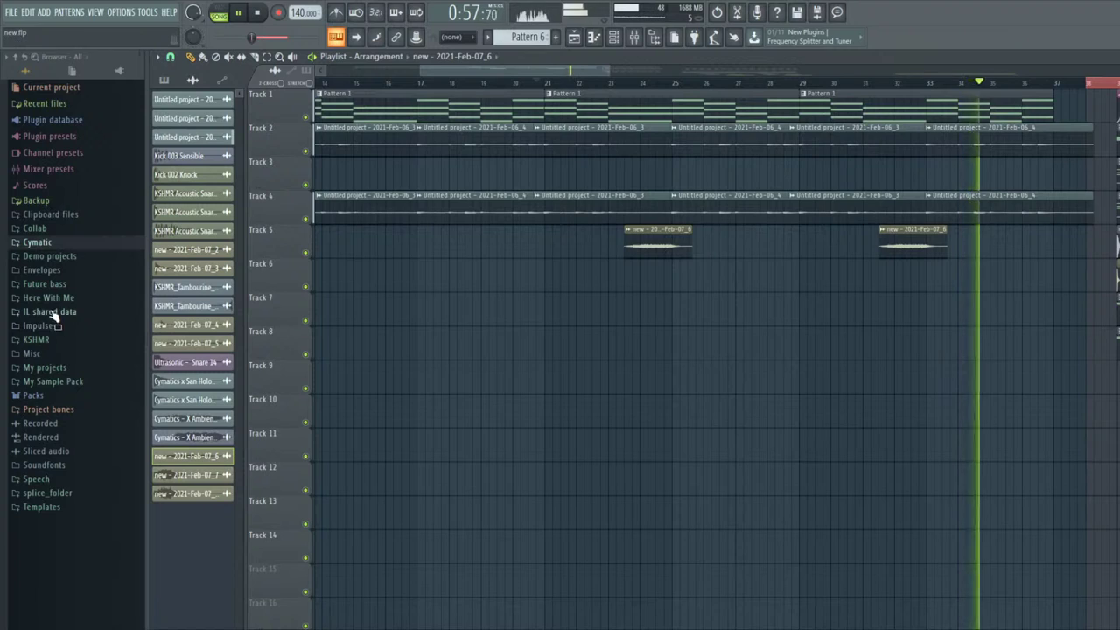
- Look through the Future bass packs and audition DeliFB Foley 11 from the DeliFB percussion samples against the intro near bar 21
click(55, 284)
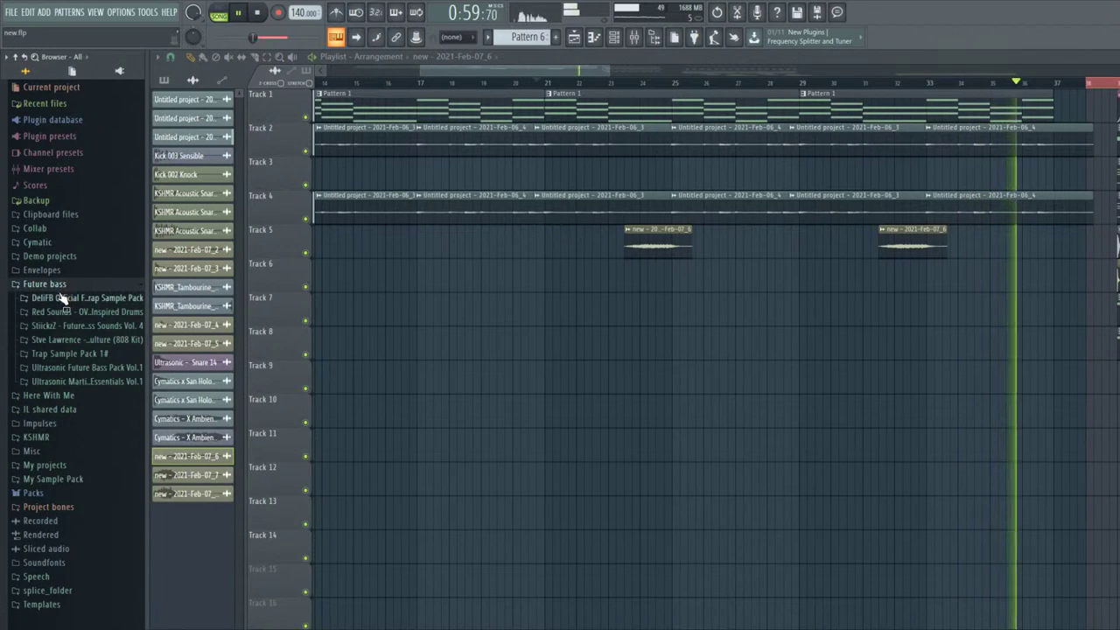
key(space)
click(86, 367)
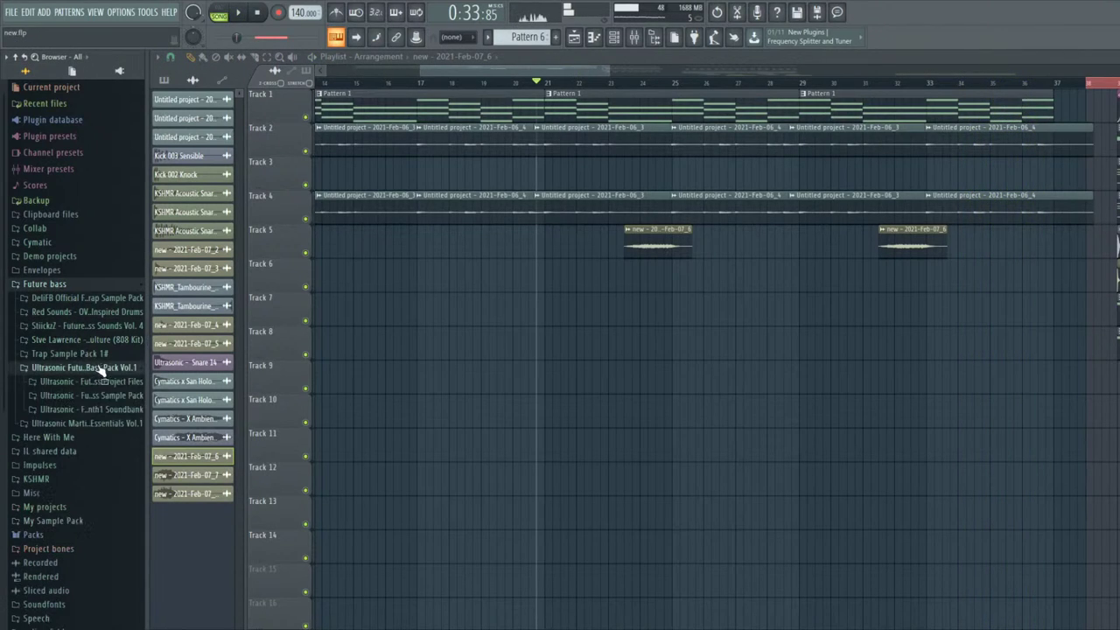
click(84, 298)
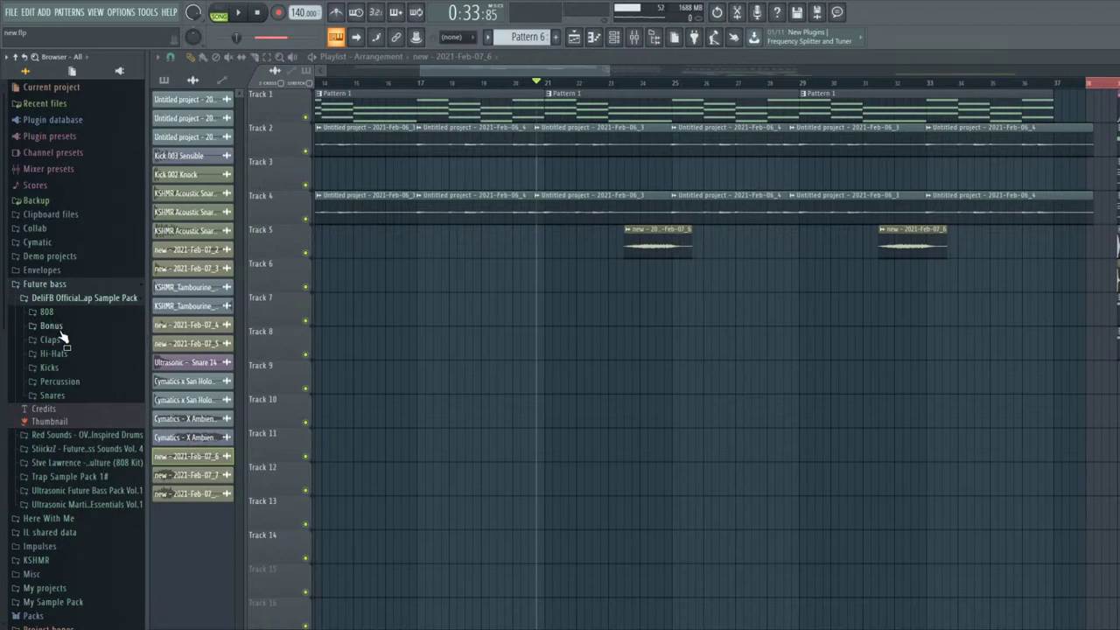
click(60, 381)
click(83, 430)
key(space)
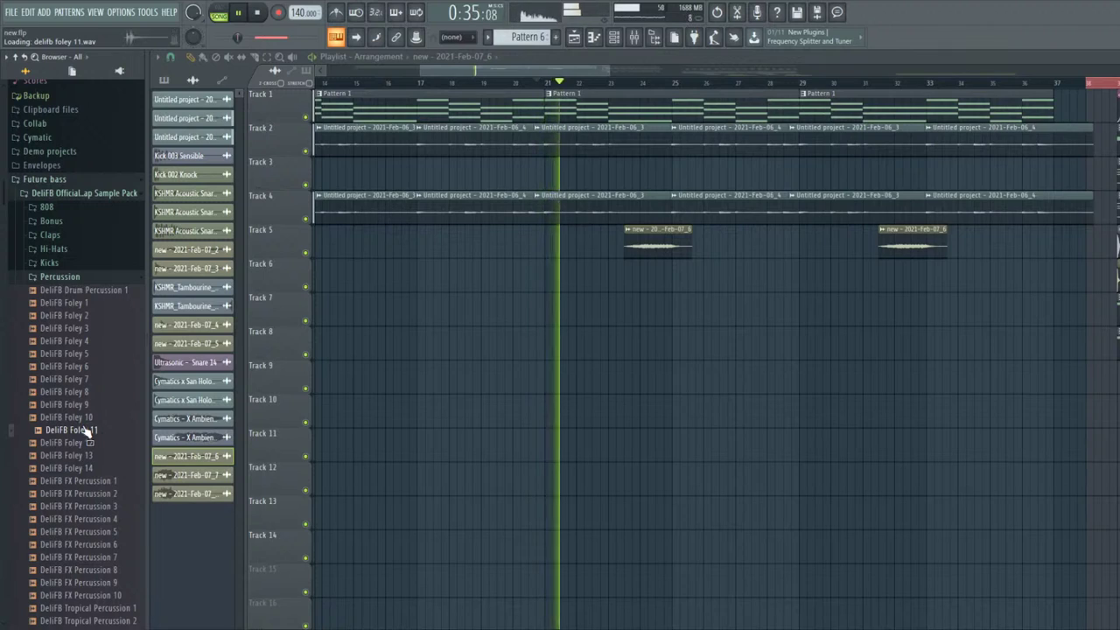
key(space)
- Add an FPC with the Empty preset to the perc channel group and route it to mixer track 6
click(623, 38)
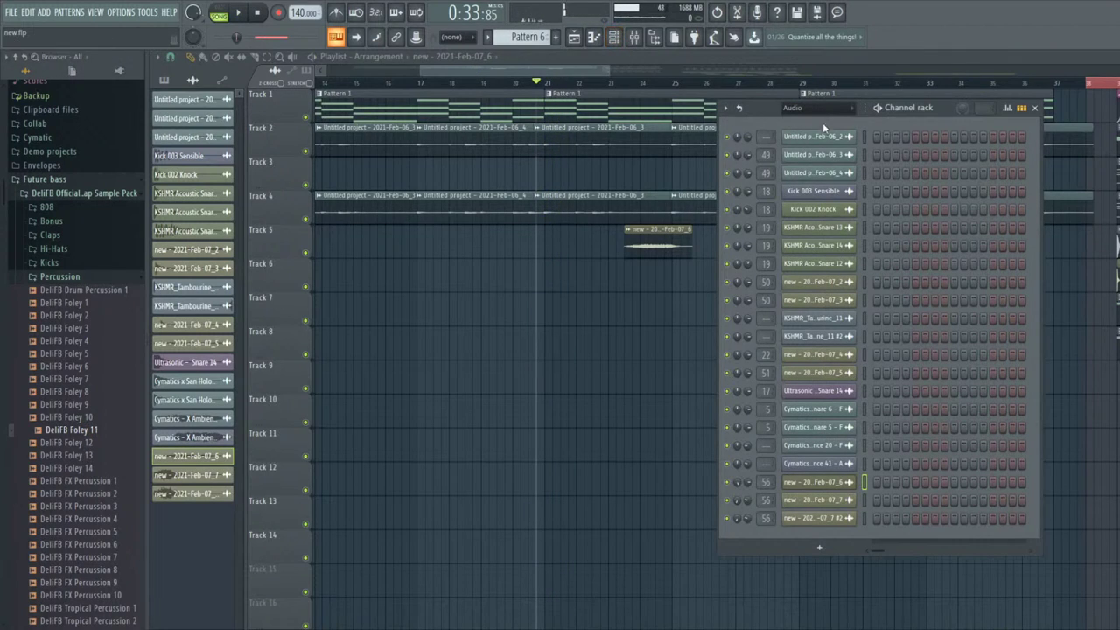
scroll(852, 113, down, 1)
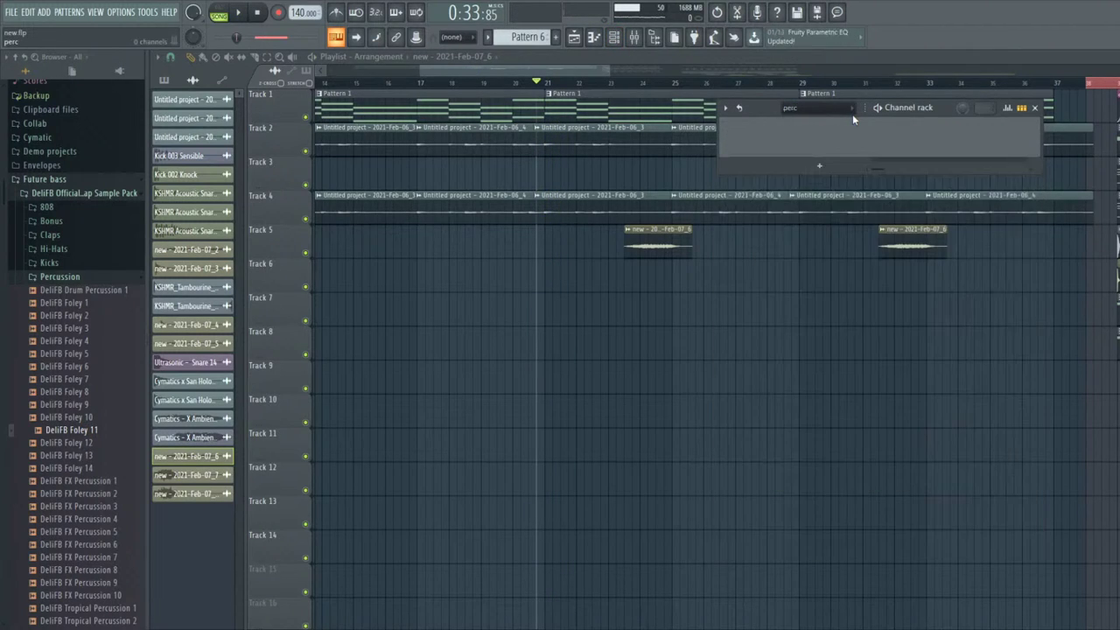
click(819, 166)
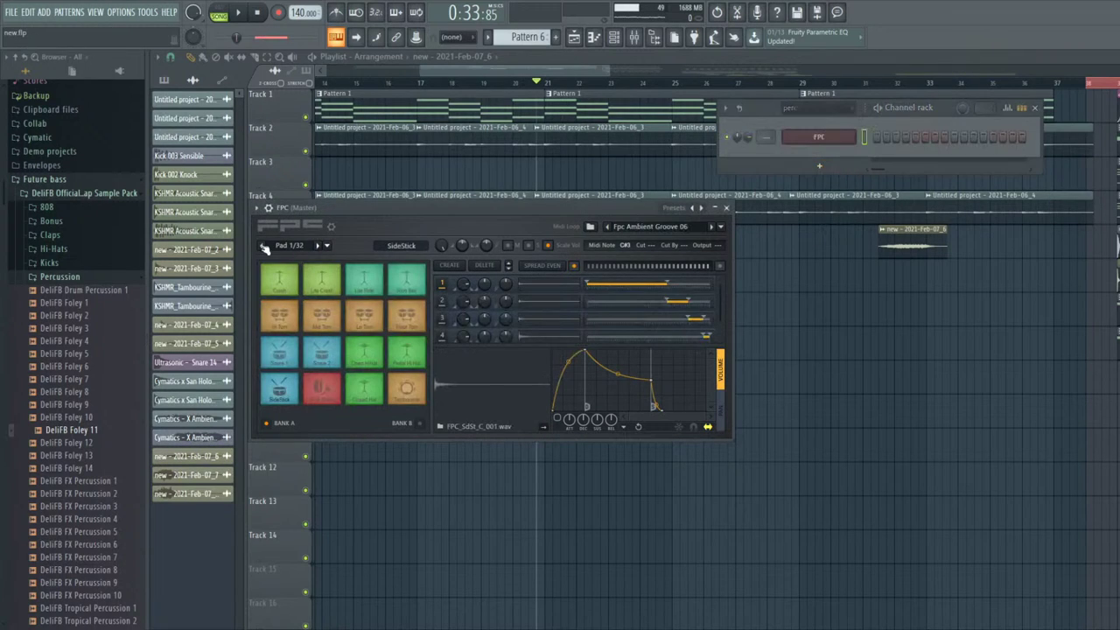
click(268, 211)
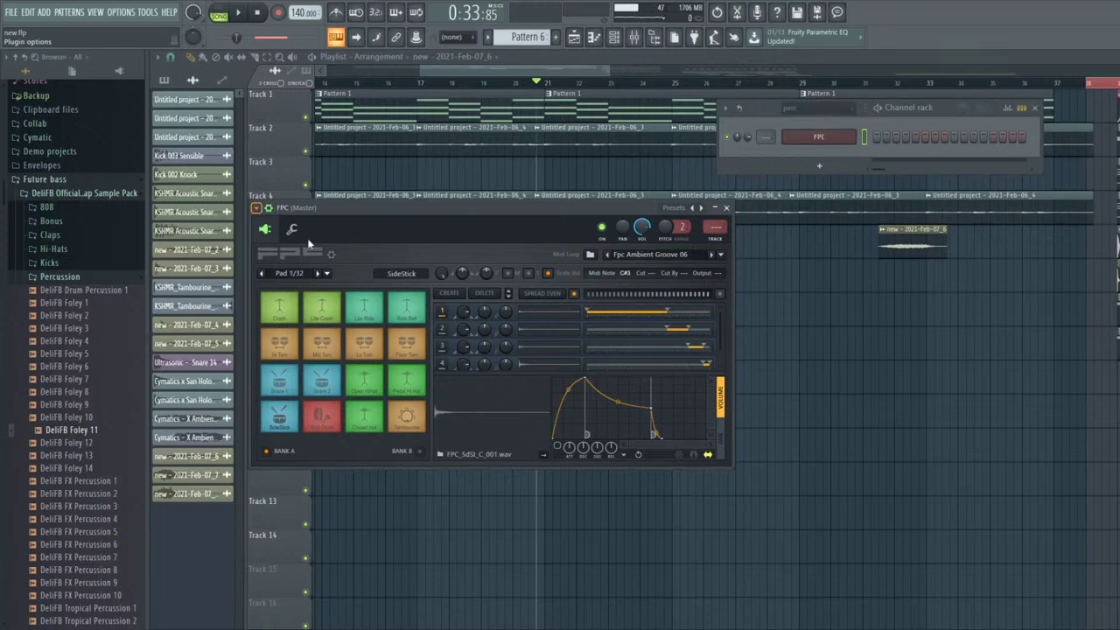
click(451, 258)
click(716, 230)
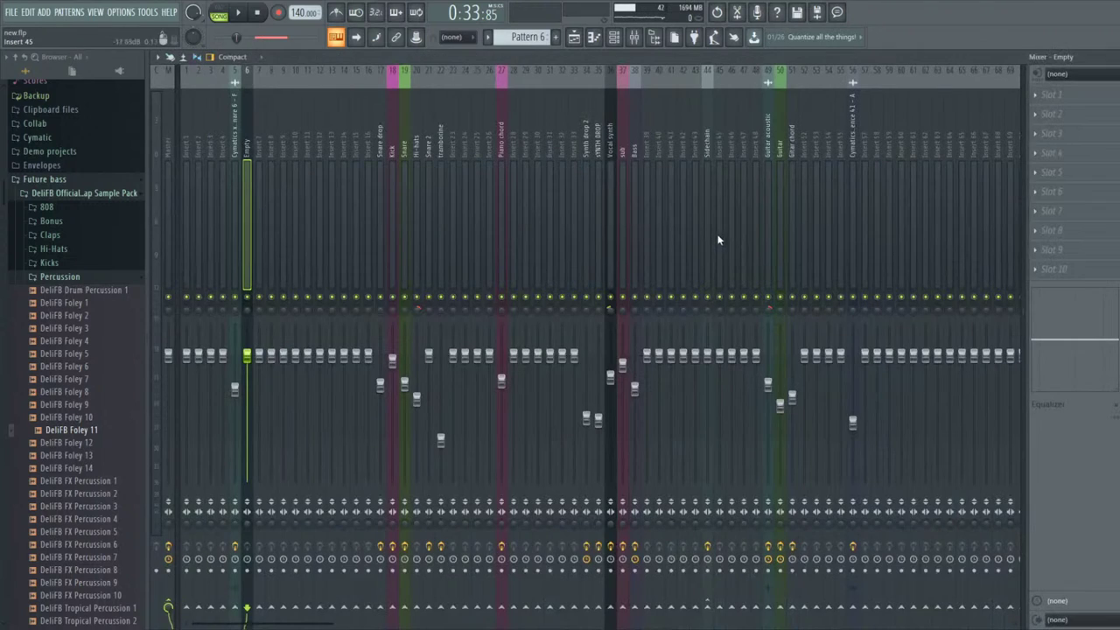
- Add Fruity Parametric EQ 2 with the Radio preset to the first effect slot of mixer track 6
key(space)
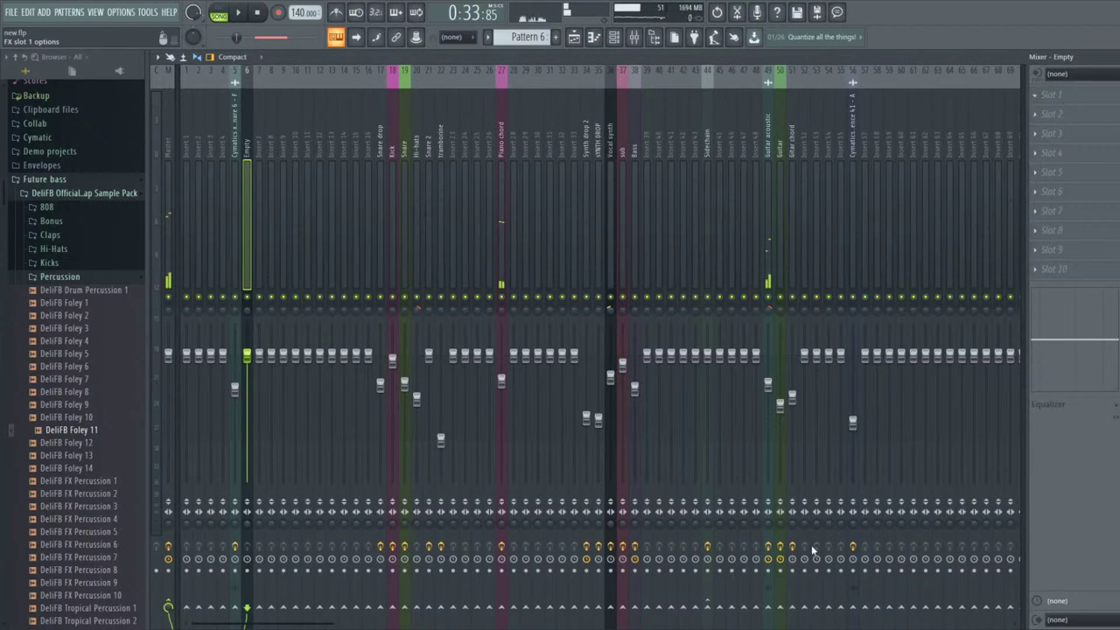
click(795, 618)
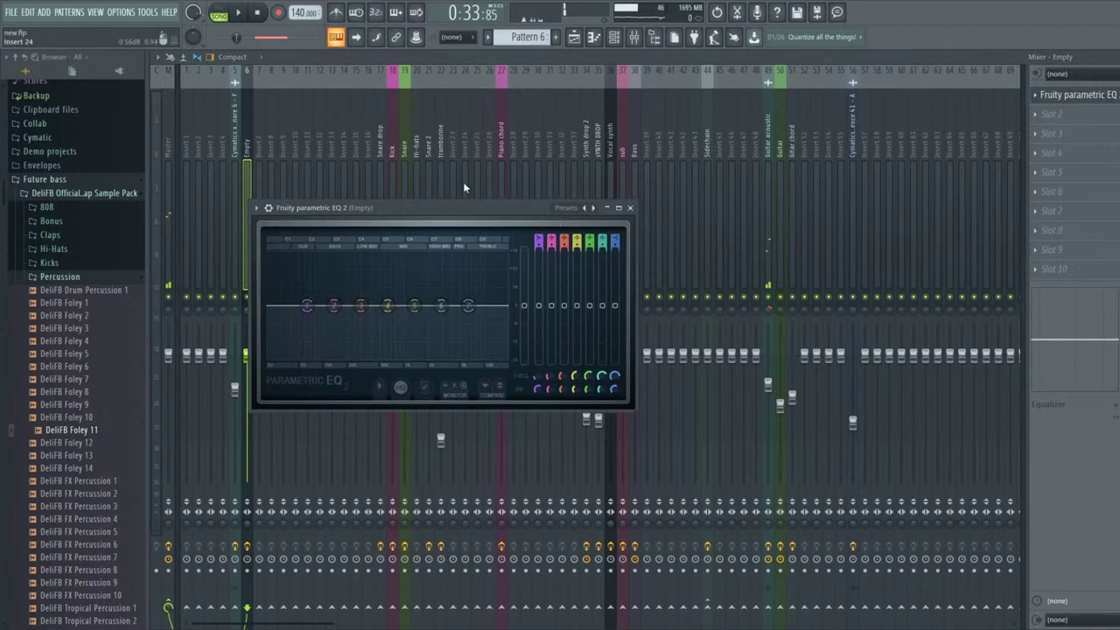
click(566, 208)
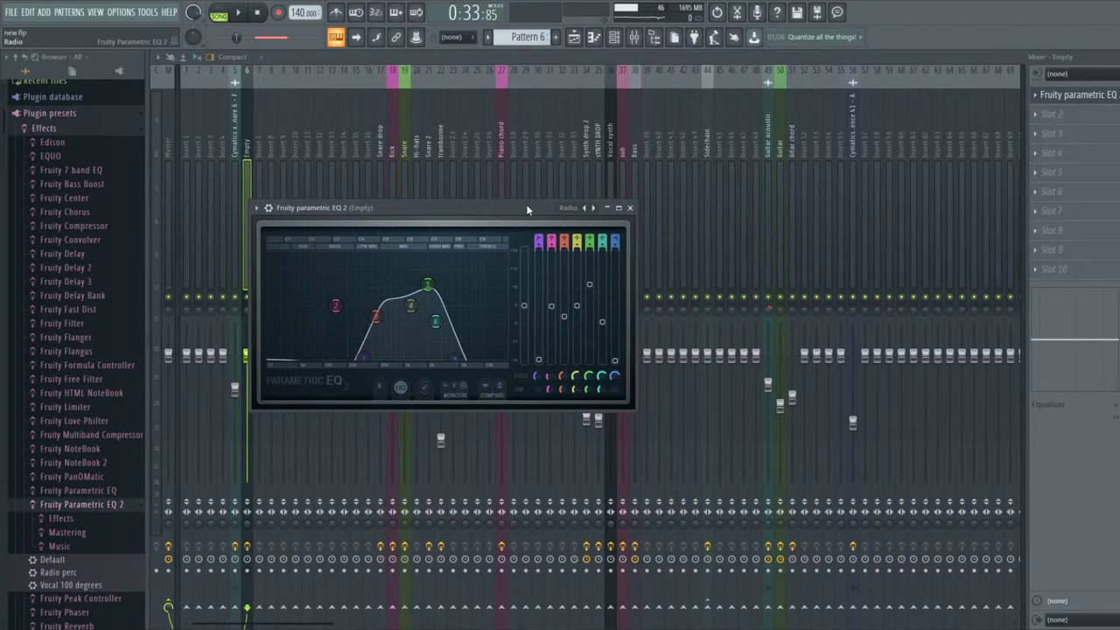
drag(526, 205, 579, 186)
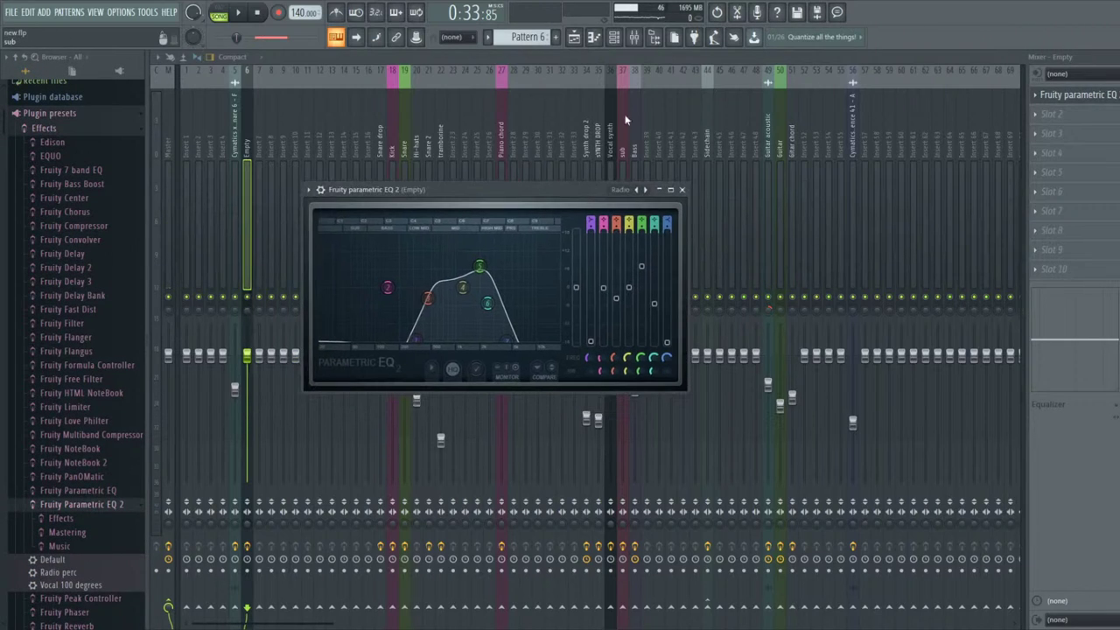
- View the blank pads of the FPC on the perc channel, collapse the plugin presets folder and return to the mixer
click(615, 39)
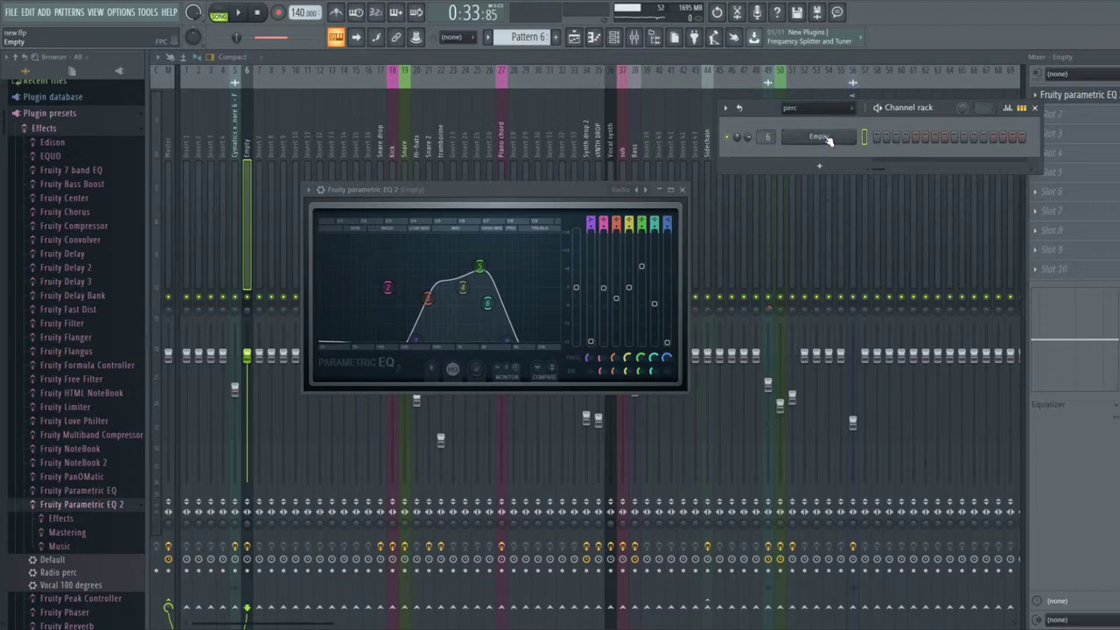
click(822, 137)
scroll(70, 174, up, 1)
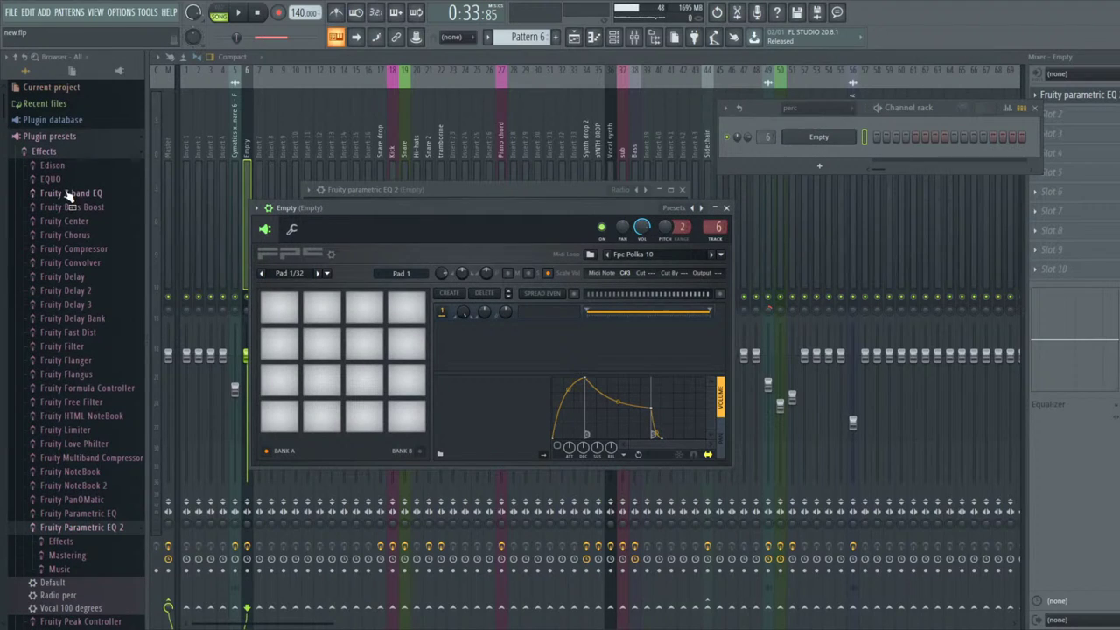
click(55, 138)
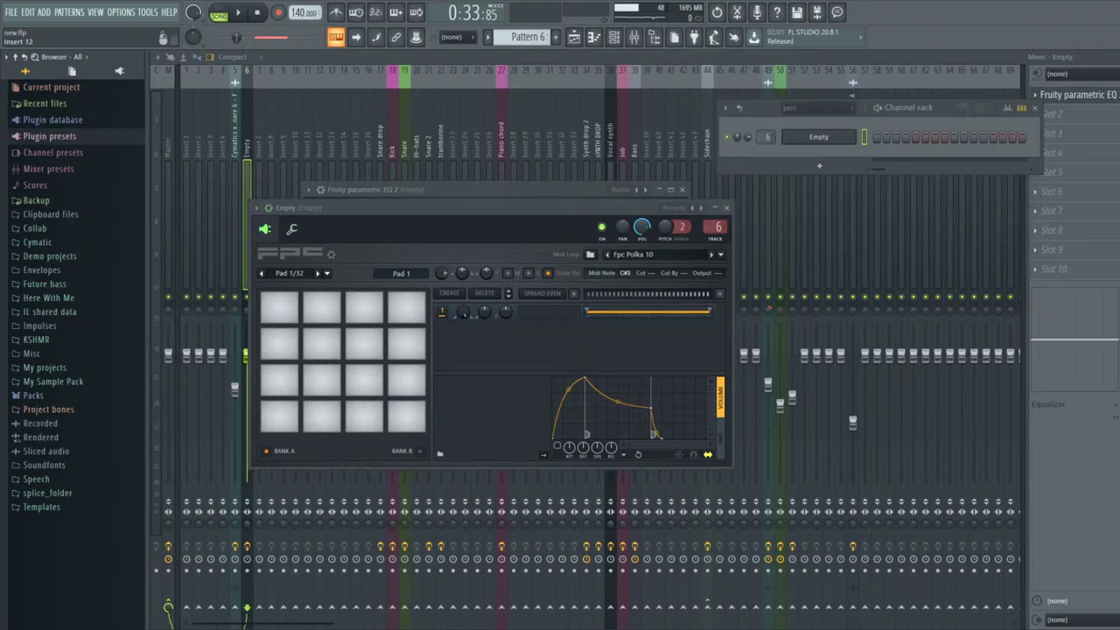
key(F9)
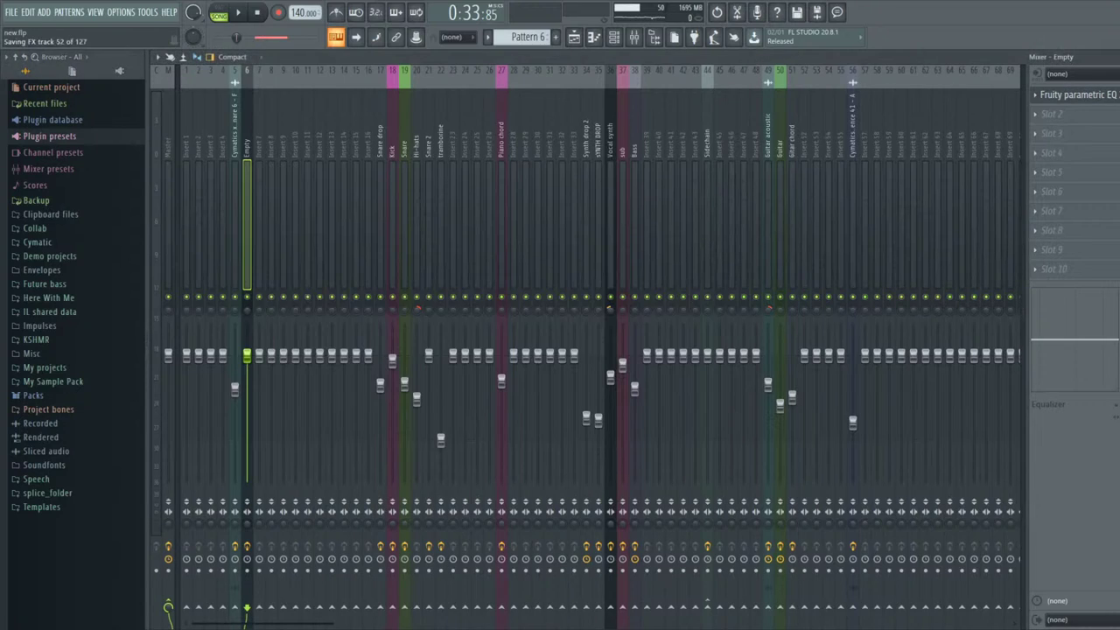